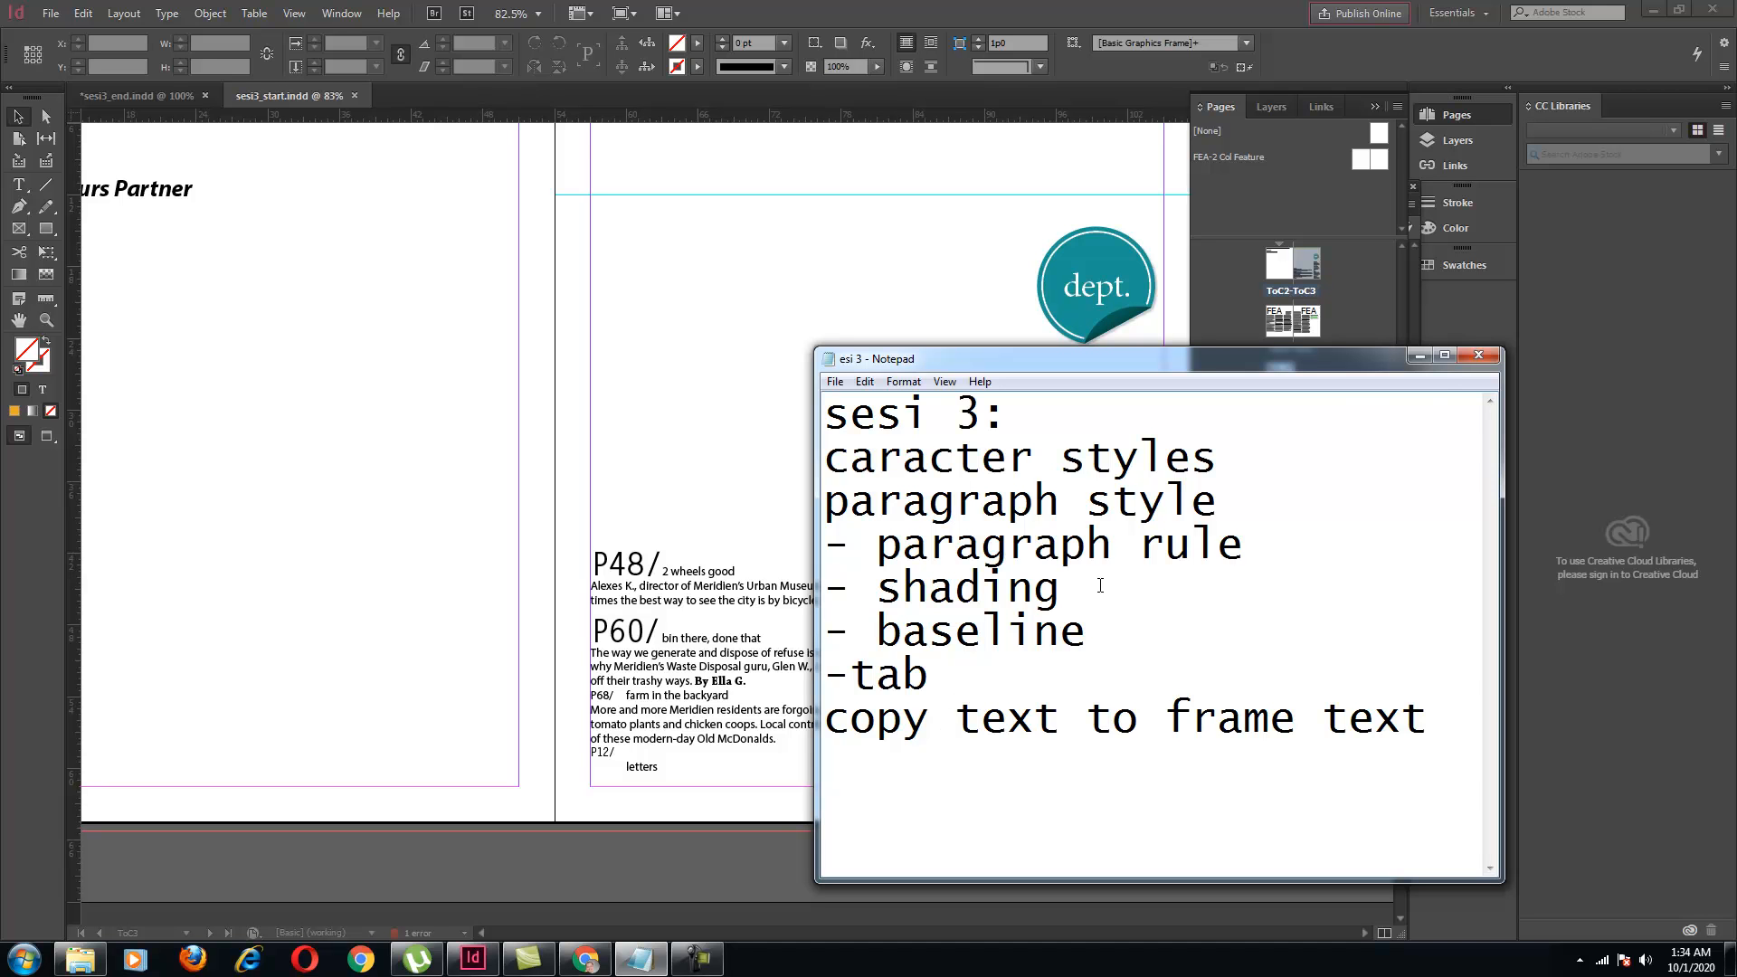
Return to the sesi3_start document and set the heading "2 wheels good" beside P48/ in all caps
left_click(1417, 355)
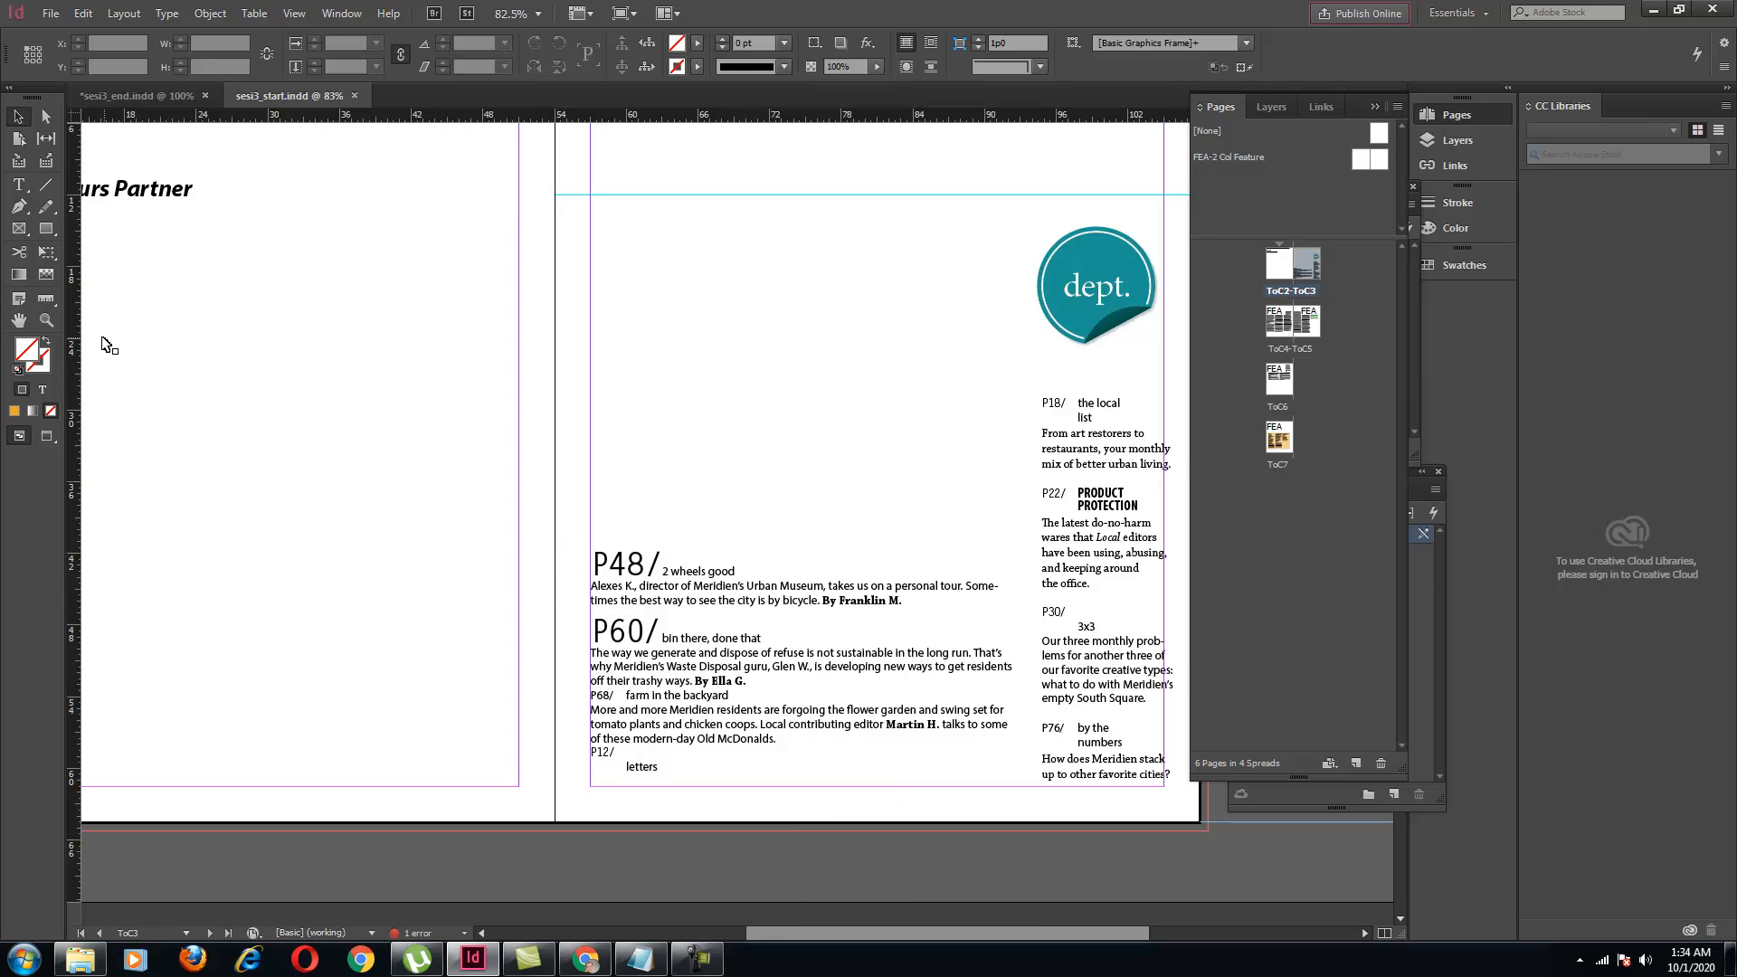
left_click(45, 319)
left_click_drag(566, 534, 878, 779)
left_click(18, 116)
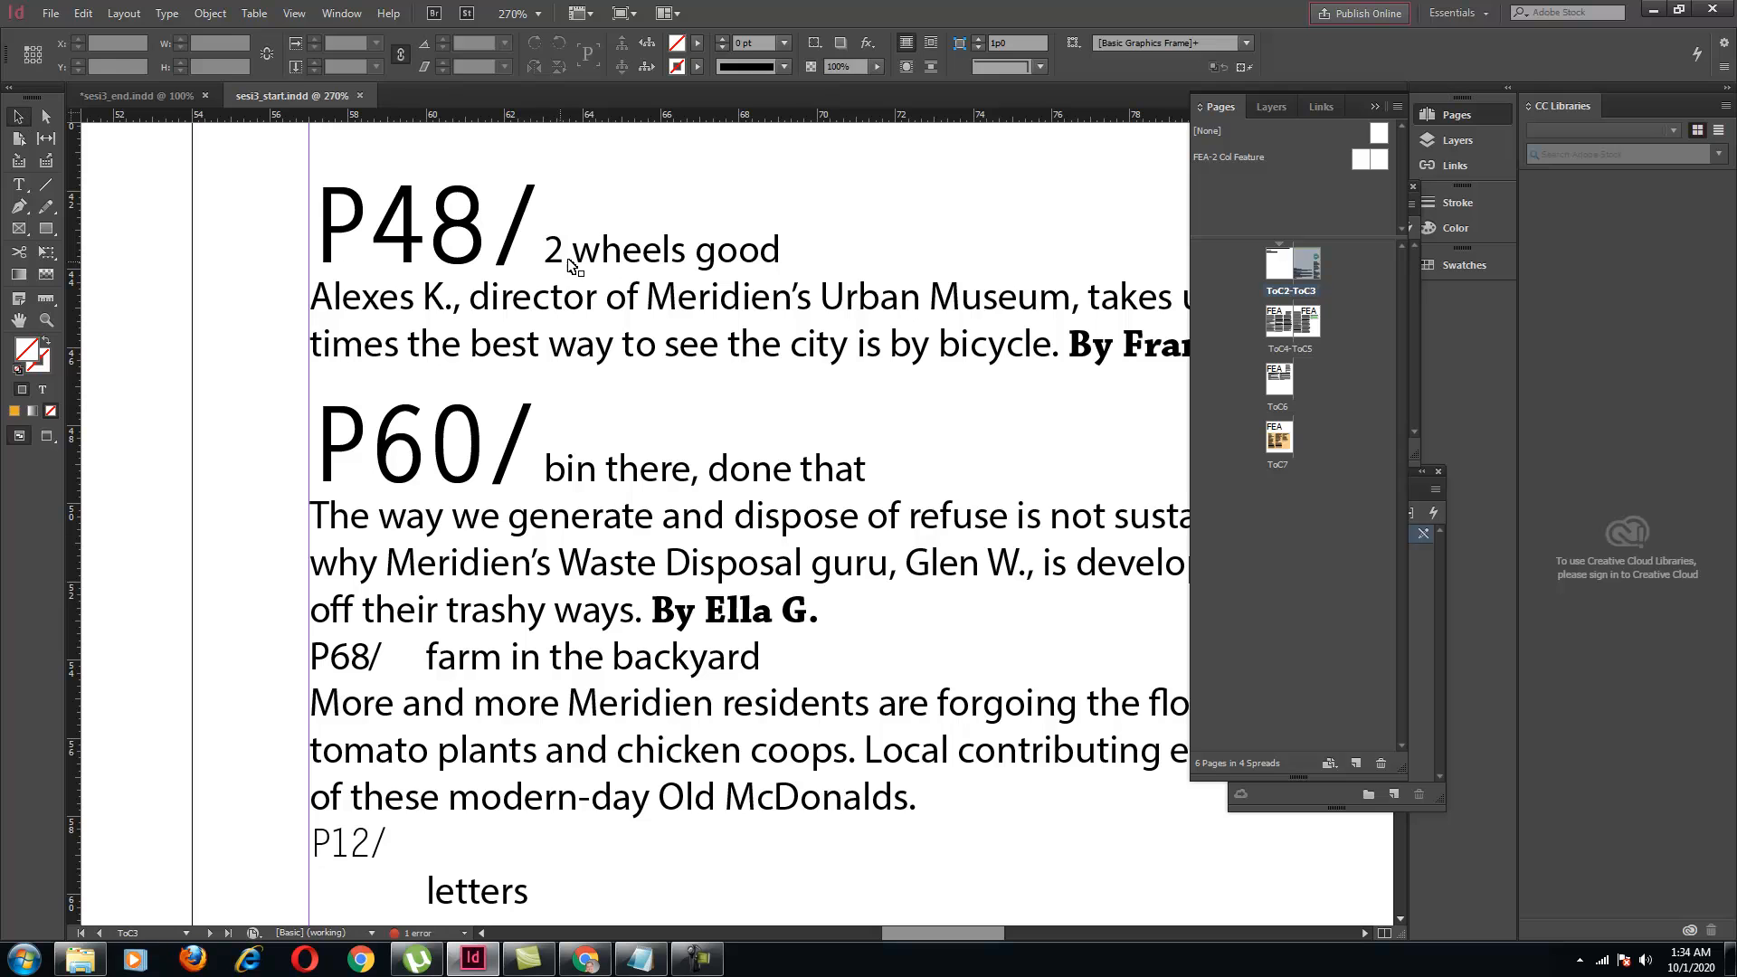
double_click(568, 252)
left_click_drag(543, 253, 823, 258)
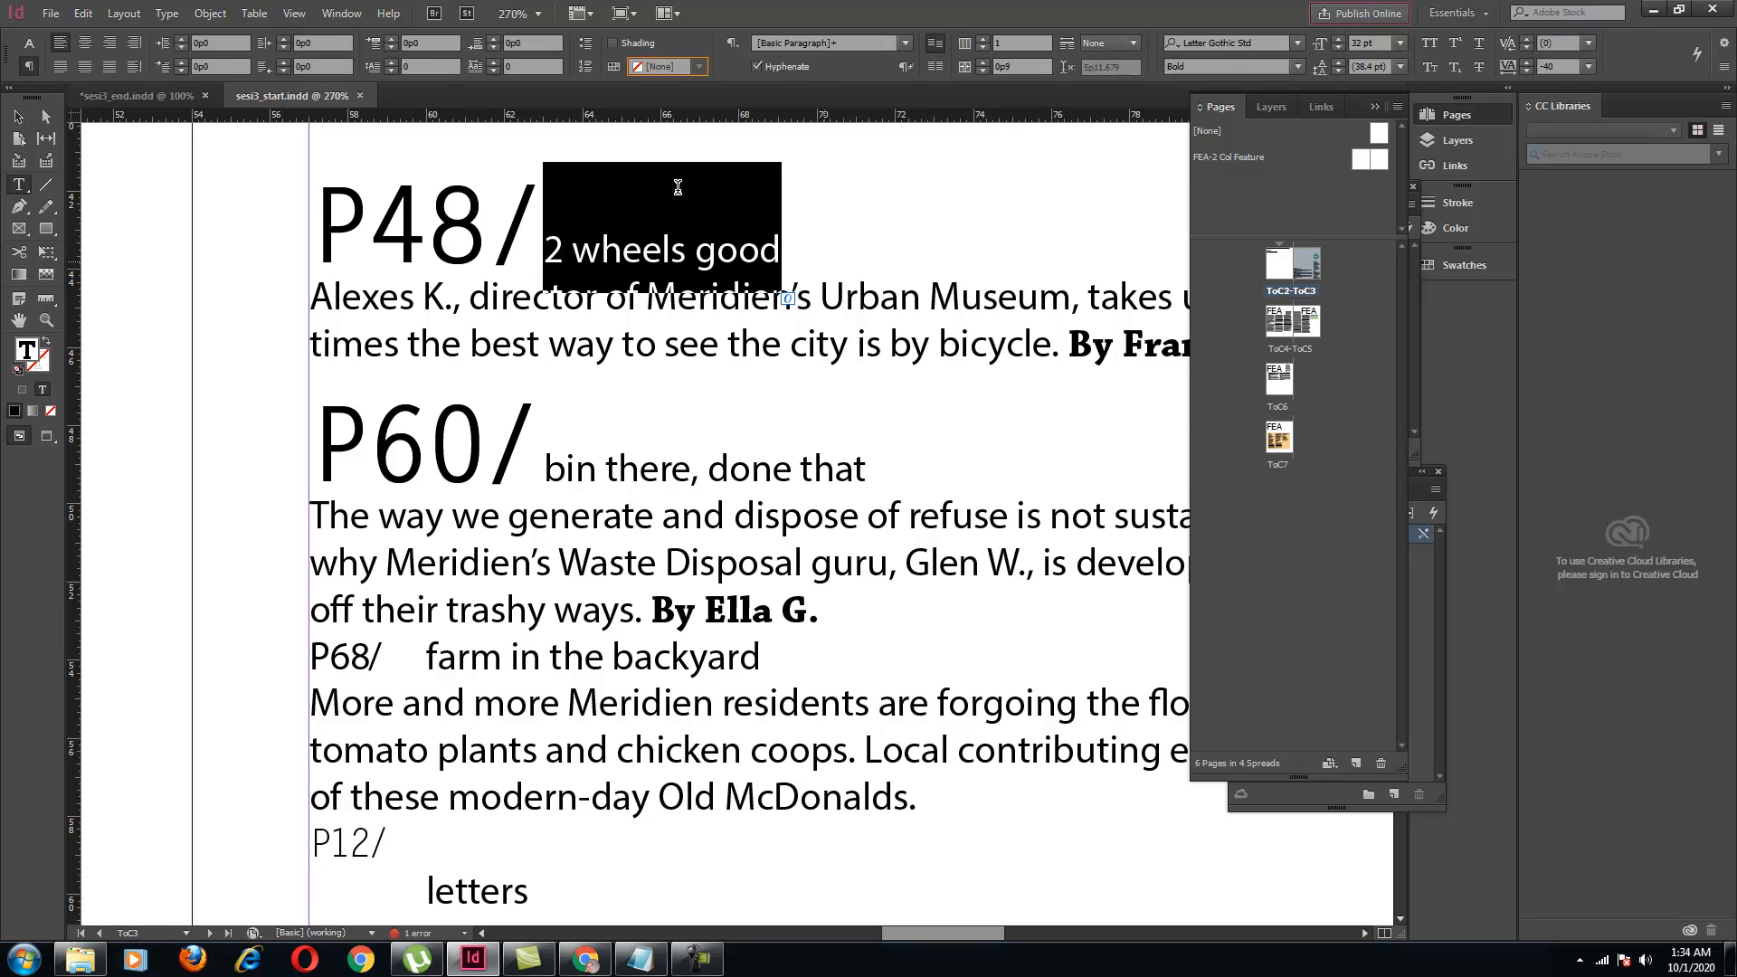
left_click(29, 42)
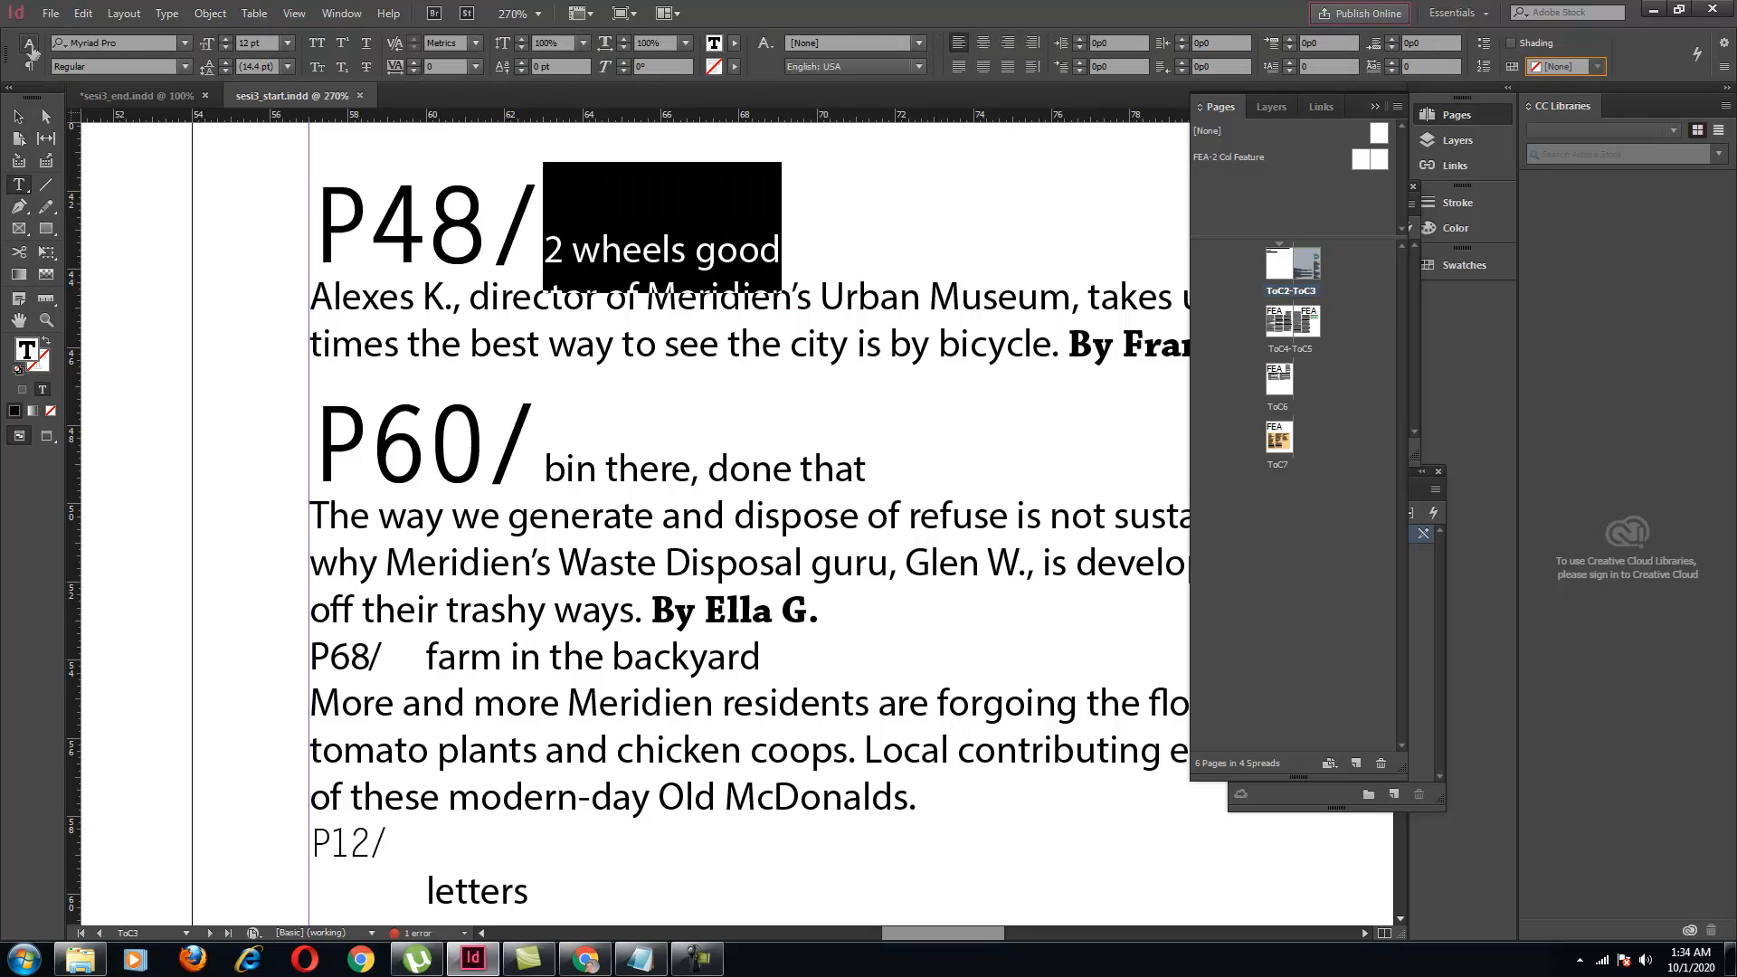
left_click(318, 44)
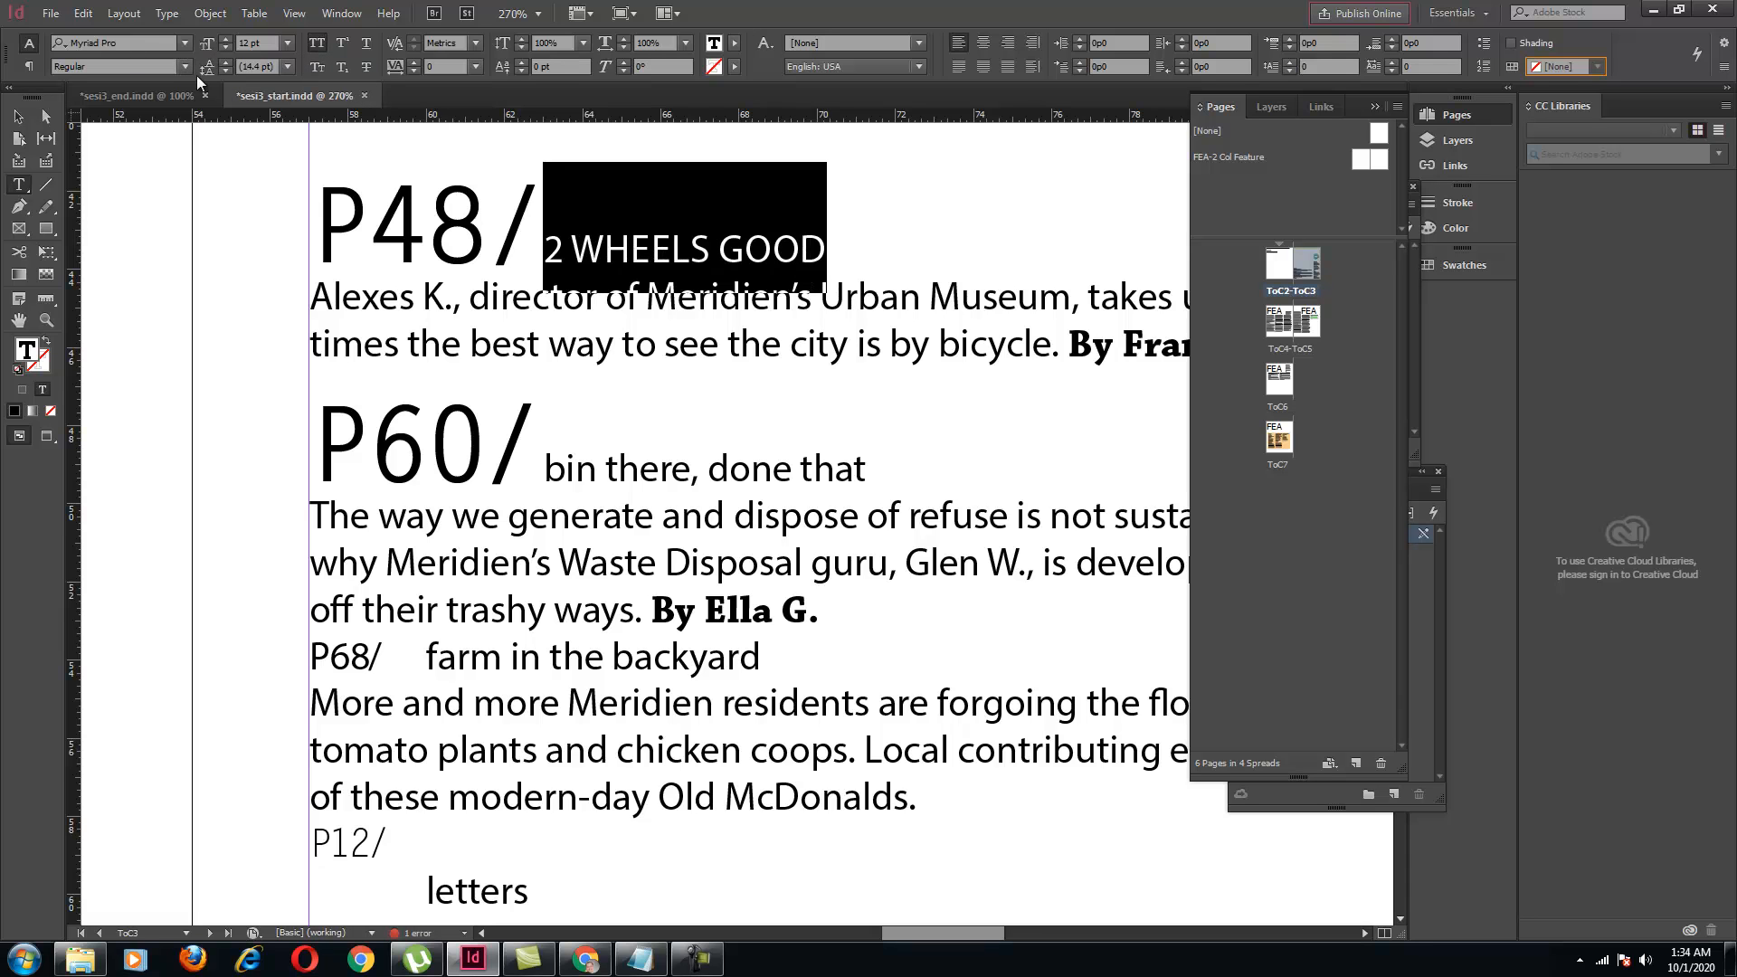
Create a character style named "header2/" from the all-caps formatting of the selected heading
left_click(342, 13)
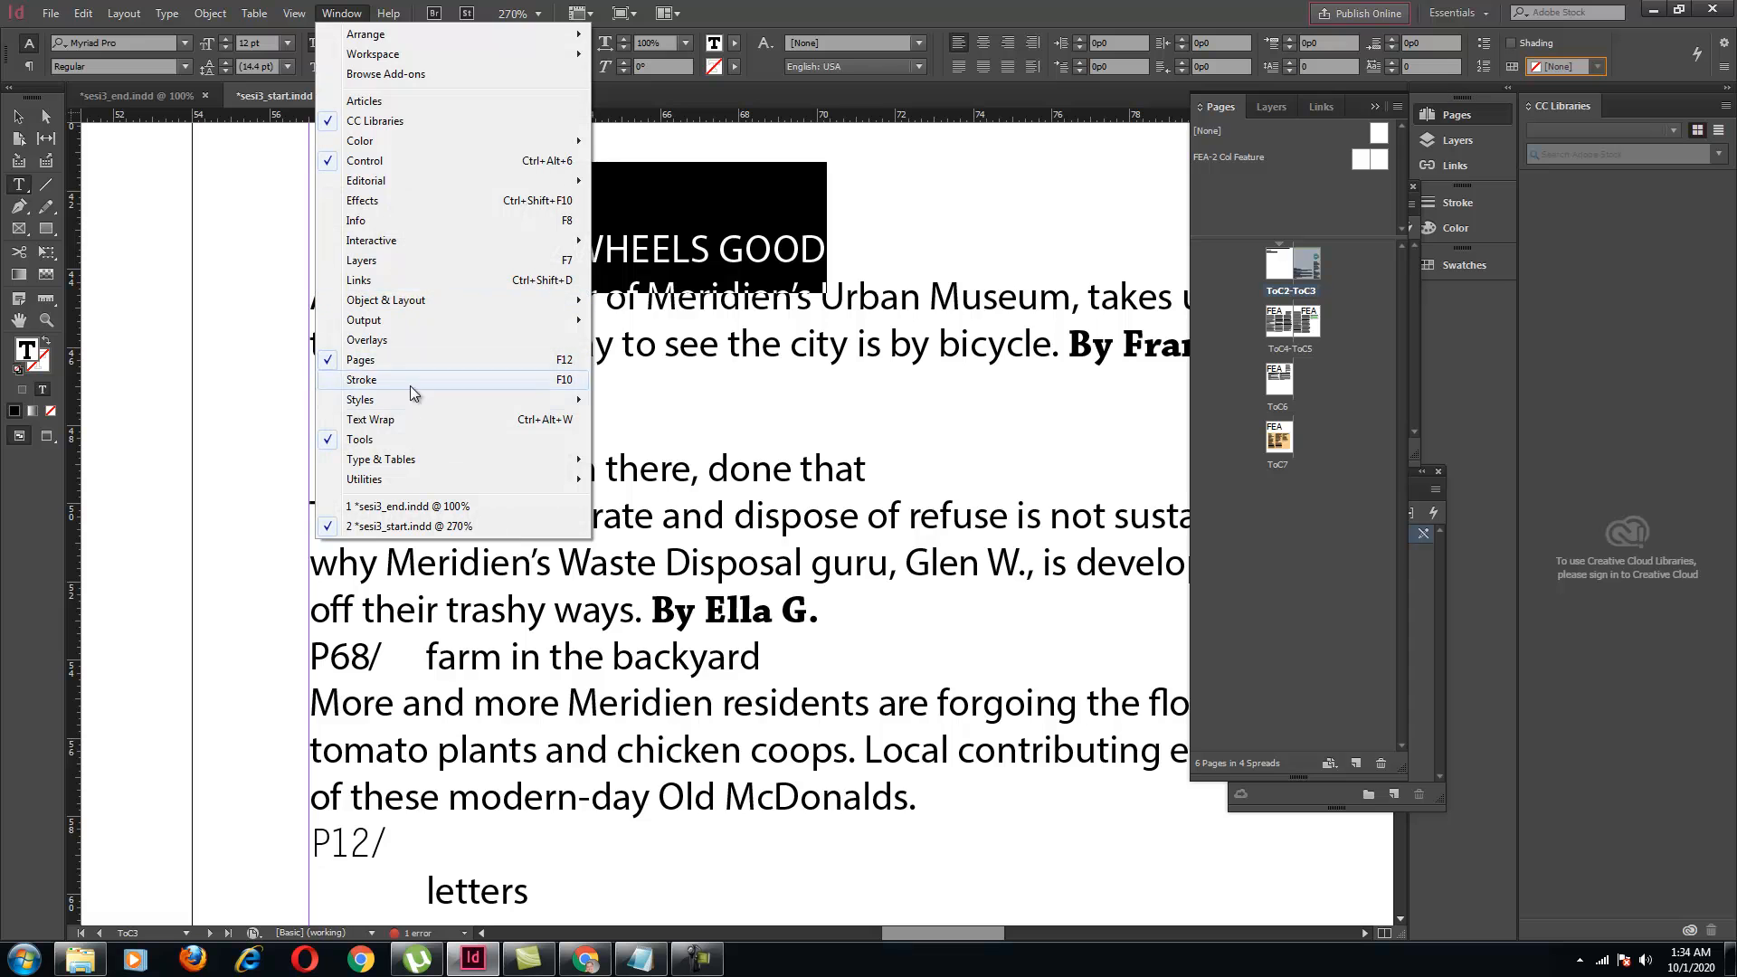
mouse_move(432, 398)
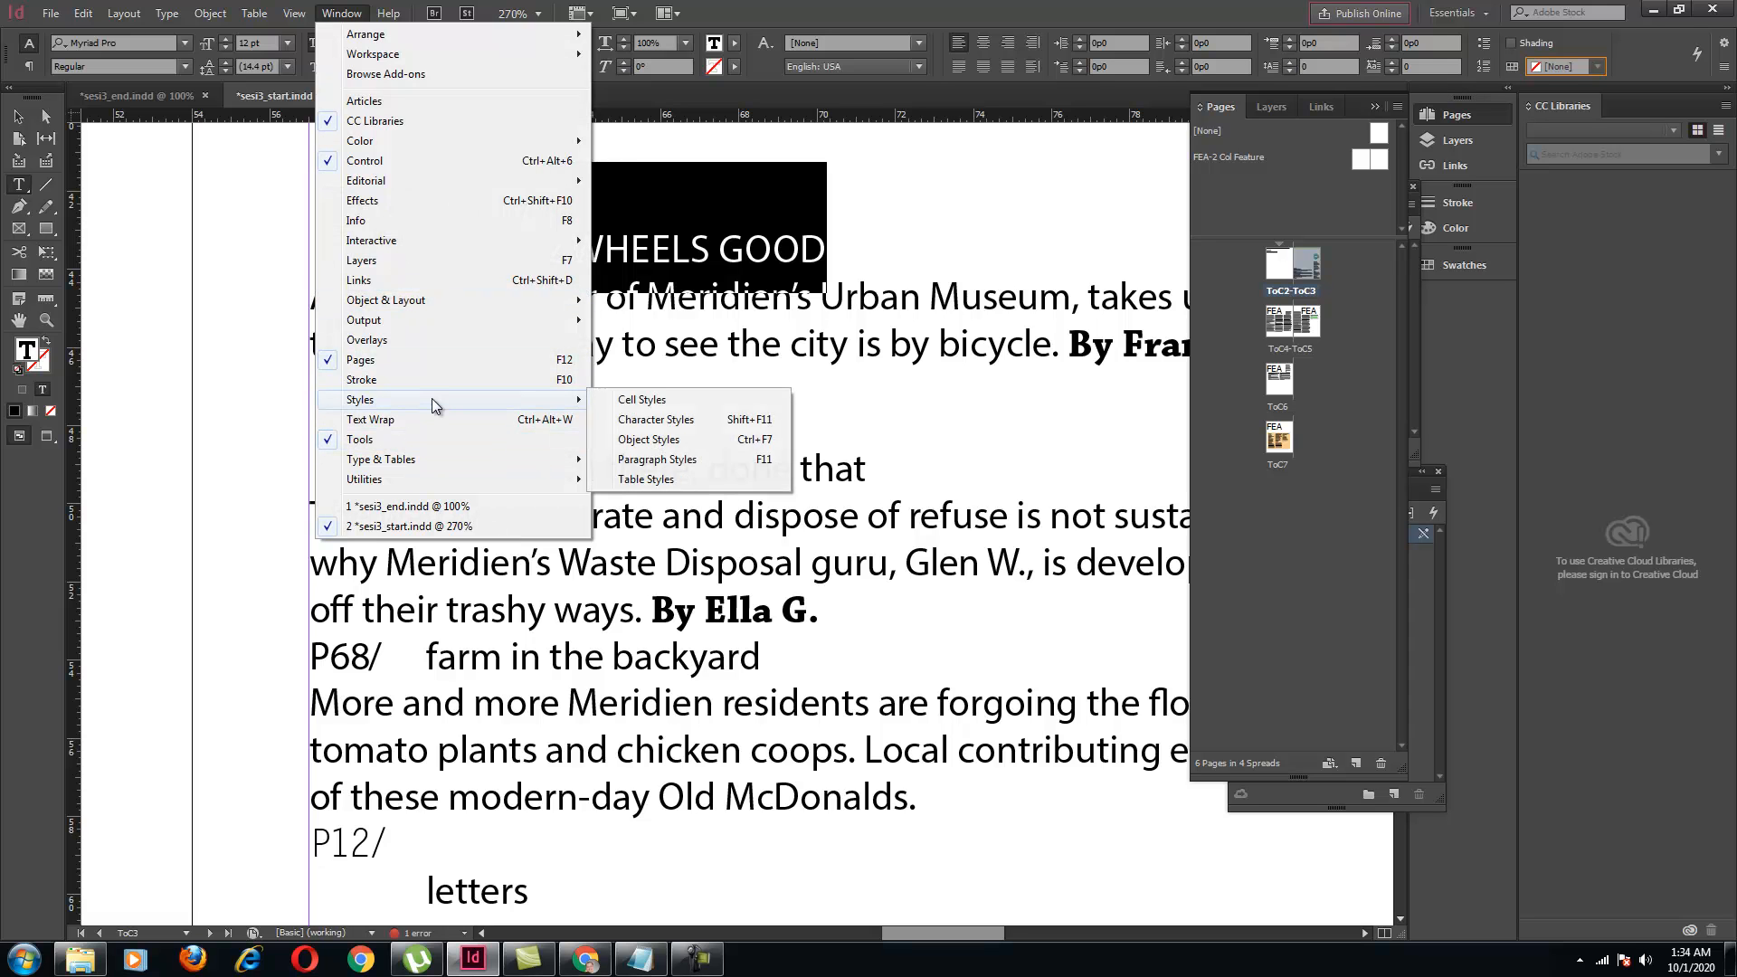
left_click(649, 419)
left_click(1435, 490)
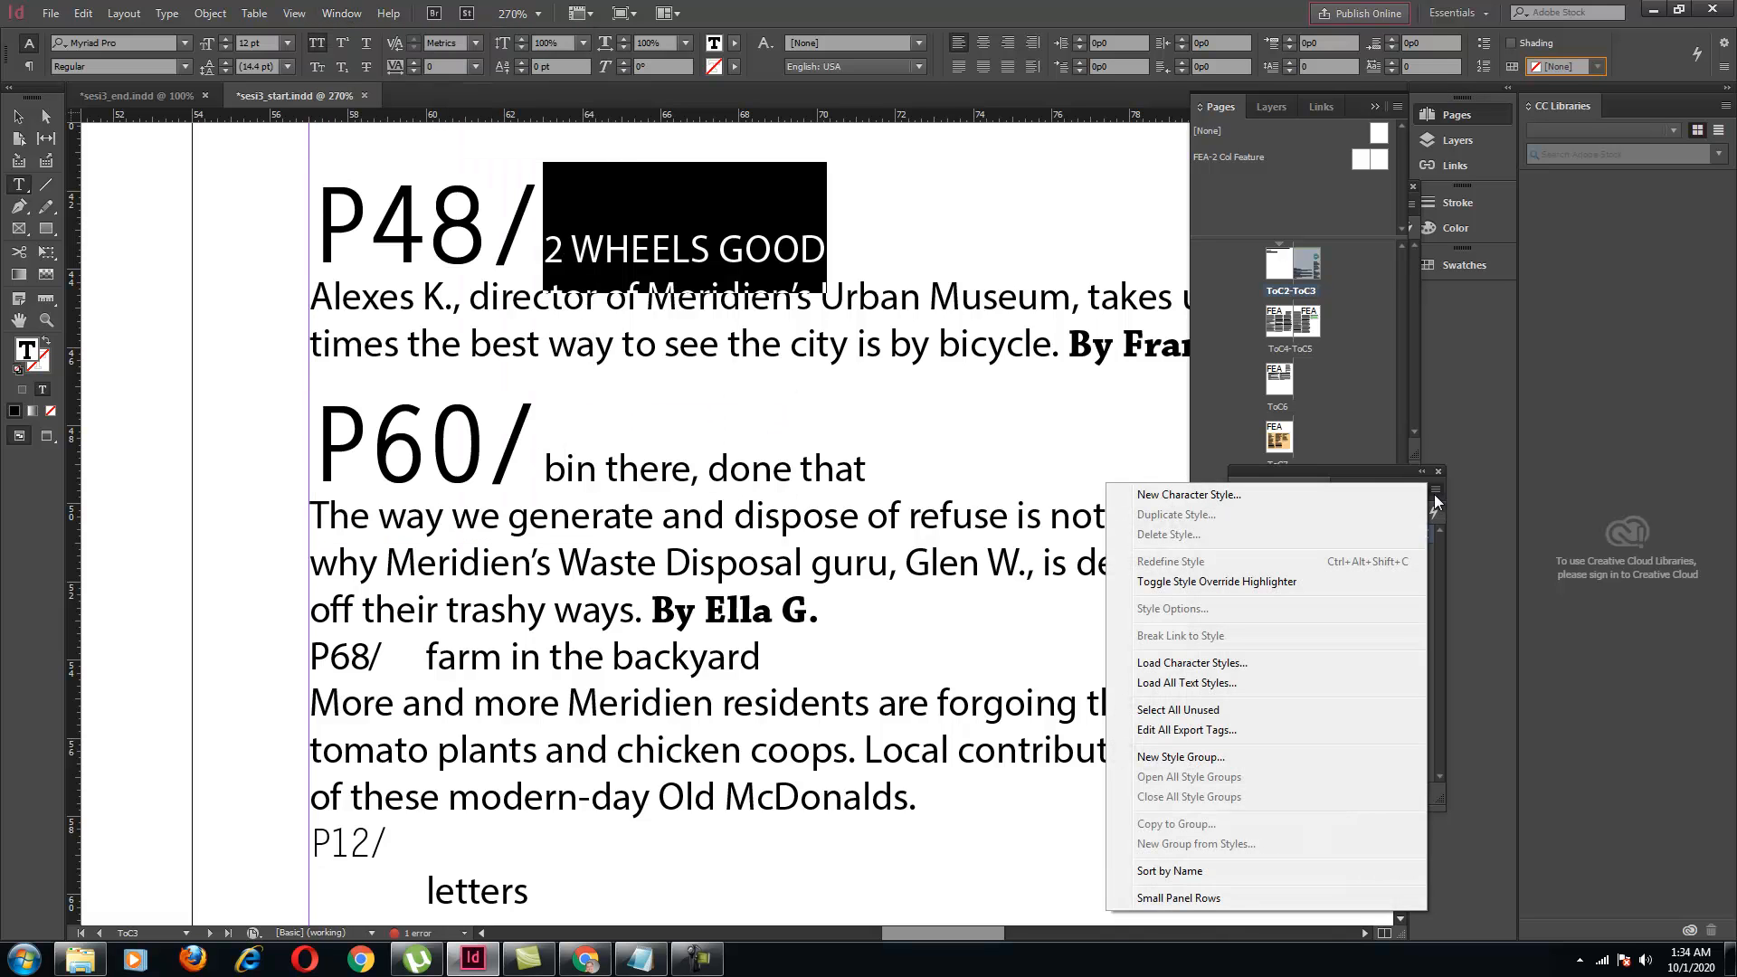
left_click(1328, 494)
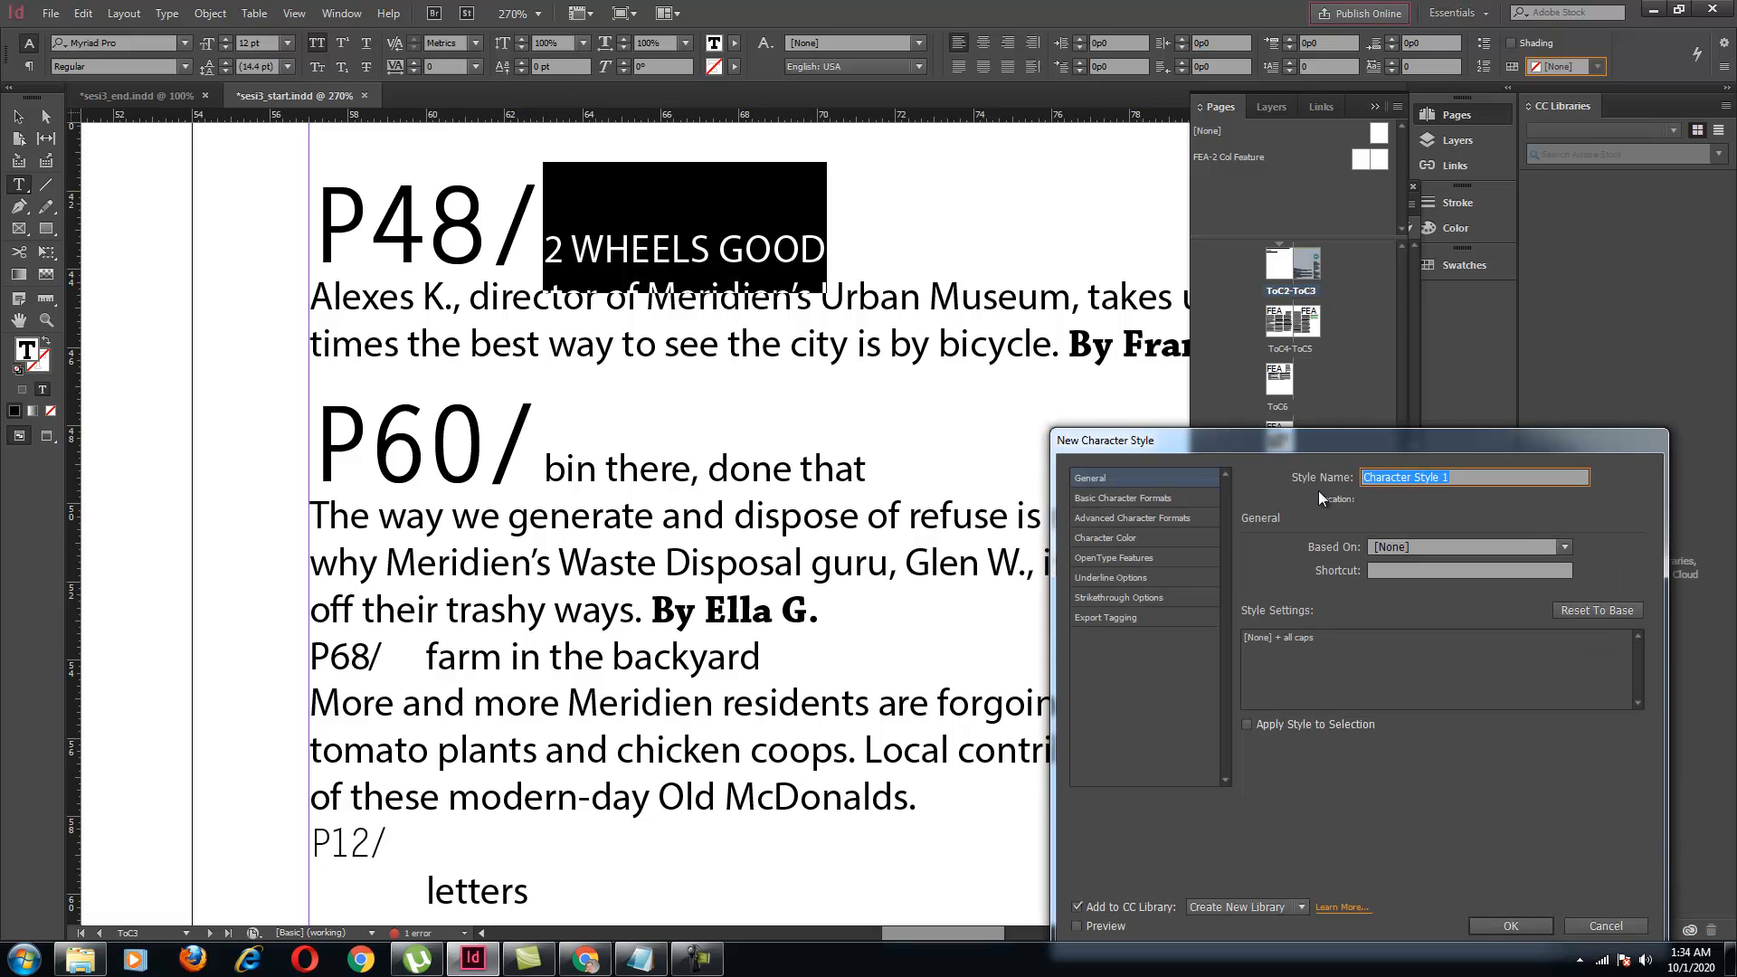
left_click_drag(1328, 445, 1133, 410)
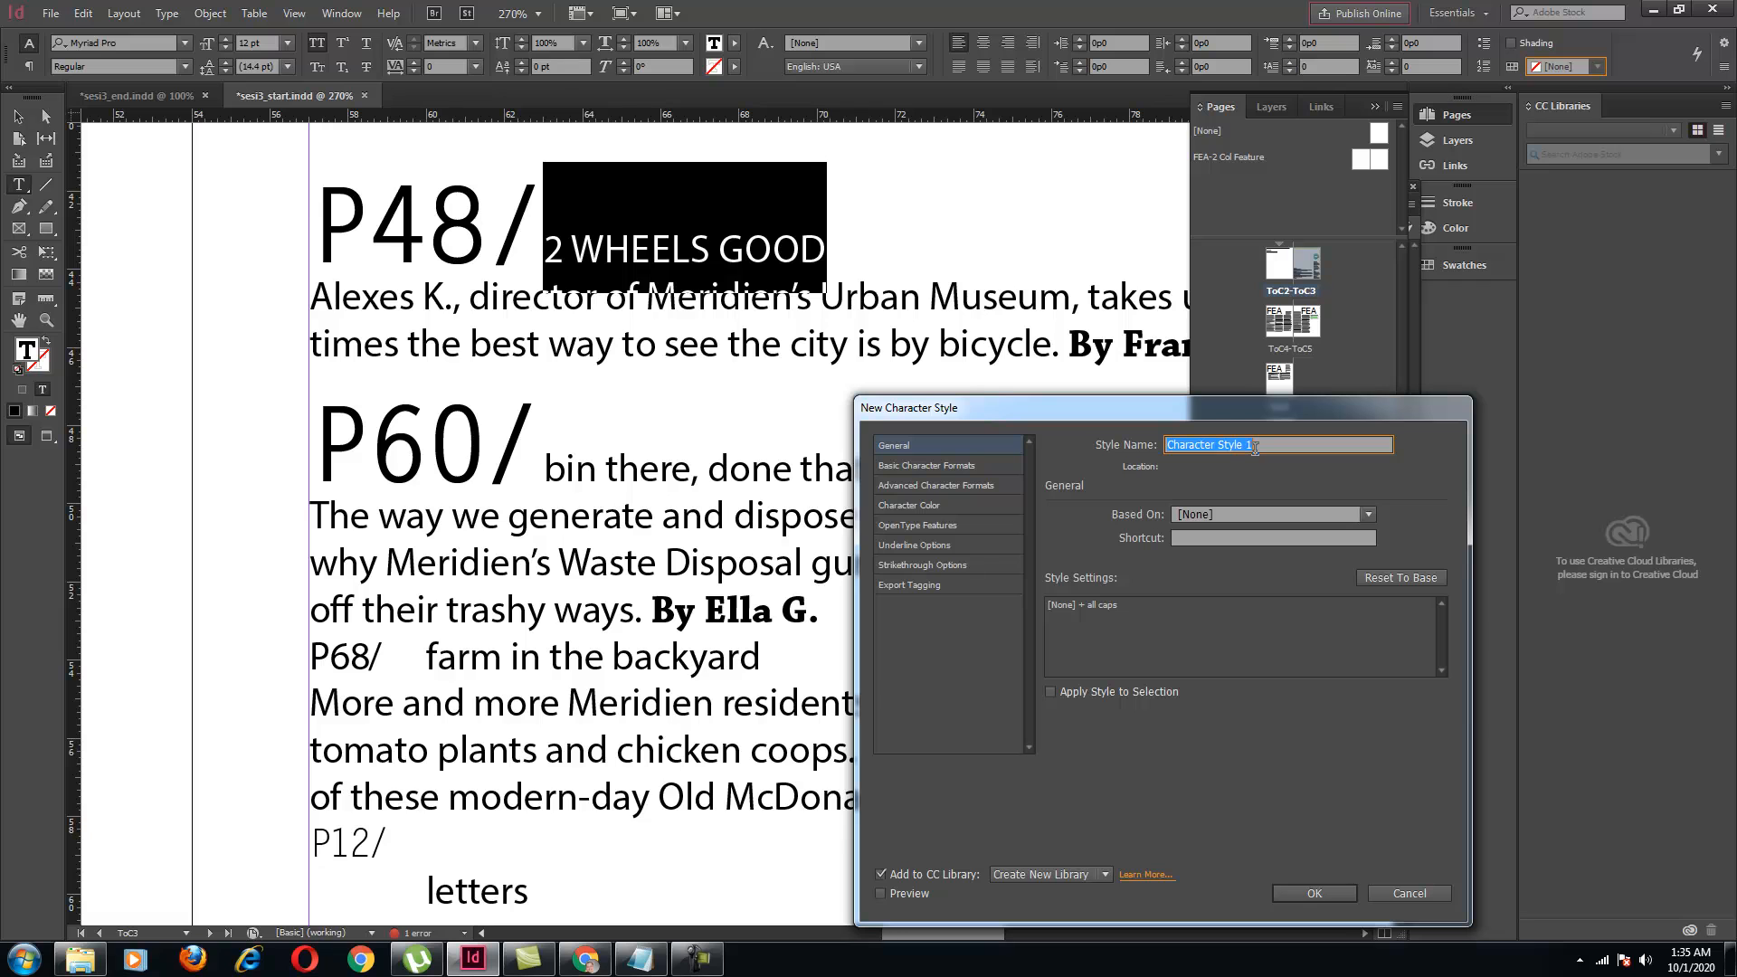
type("header2/")
left_click(1310, 893)
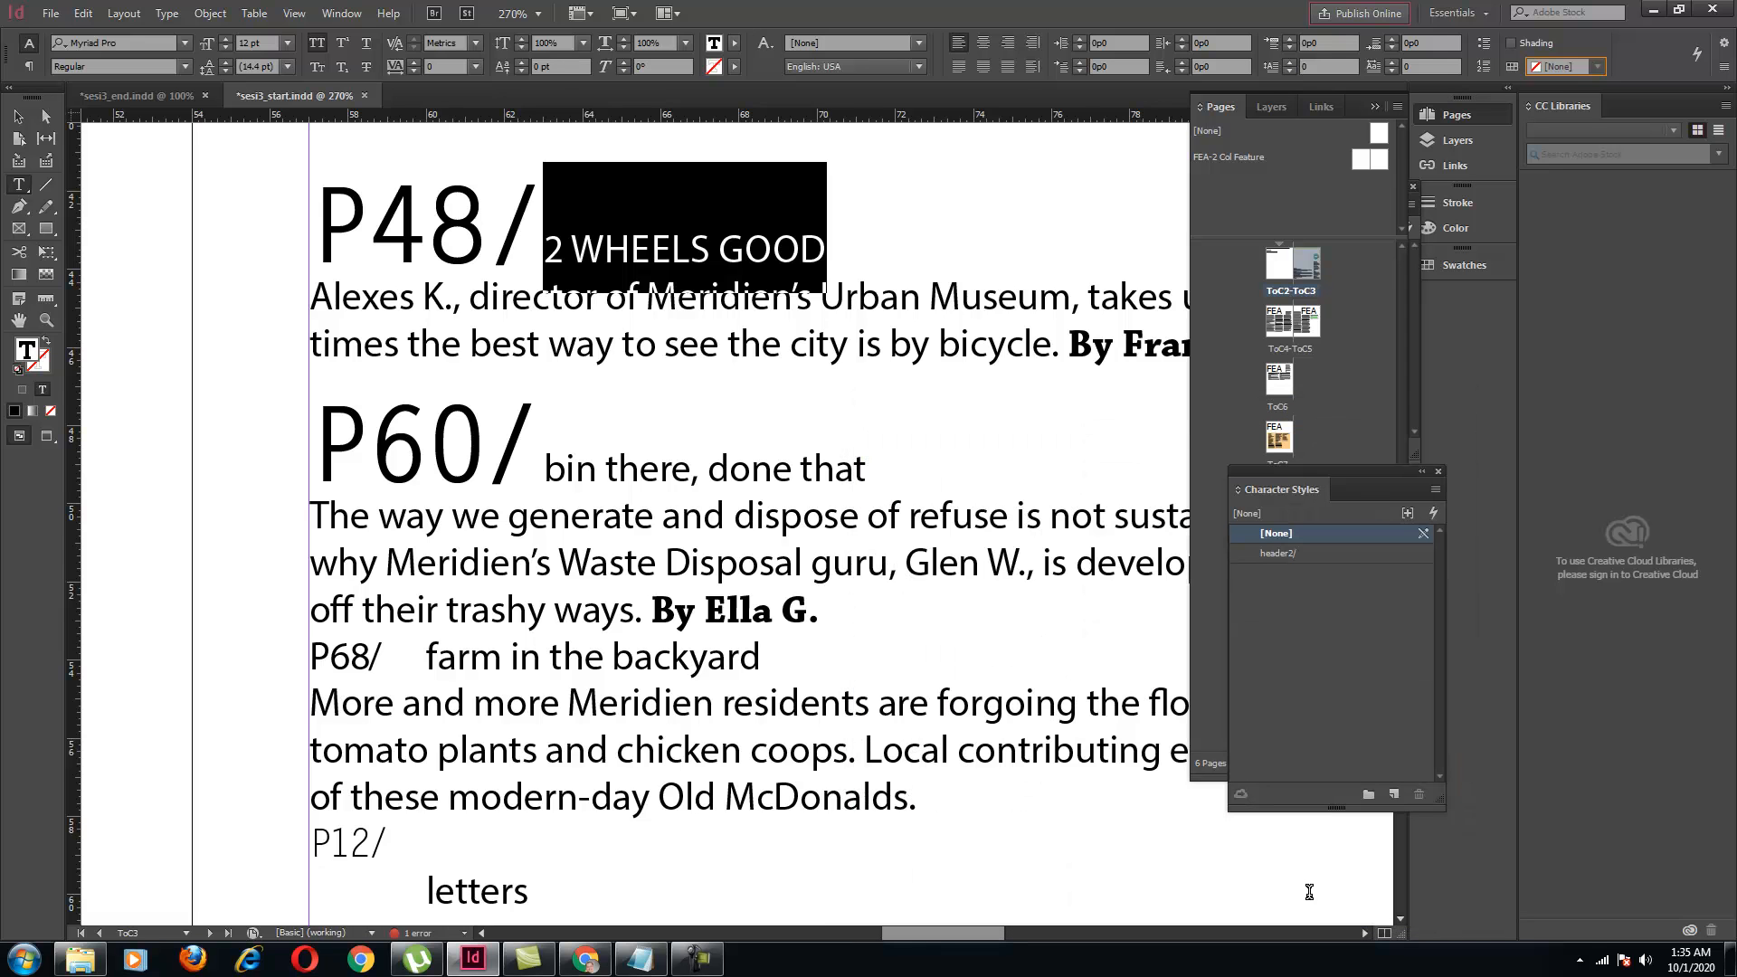
Apply the header2/ character style to the heading "bin there, done that" beside P60/
left_click(814, 468)
left_click_drag(867, 468, 542, 463)
left_click(1298, 551)
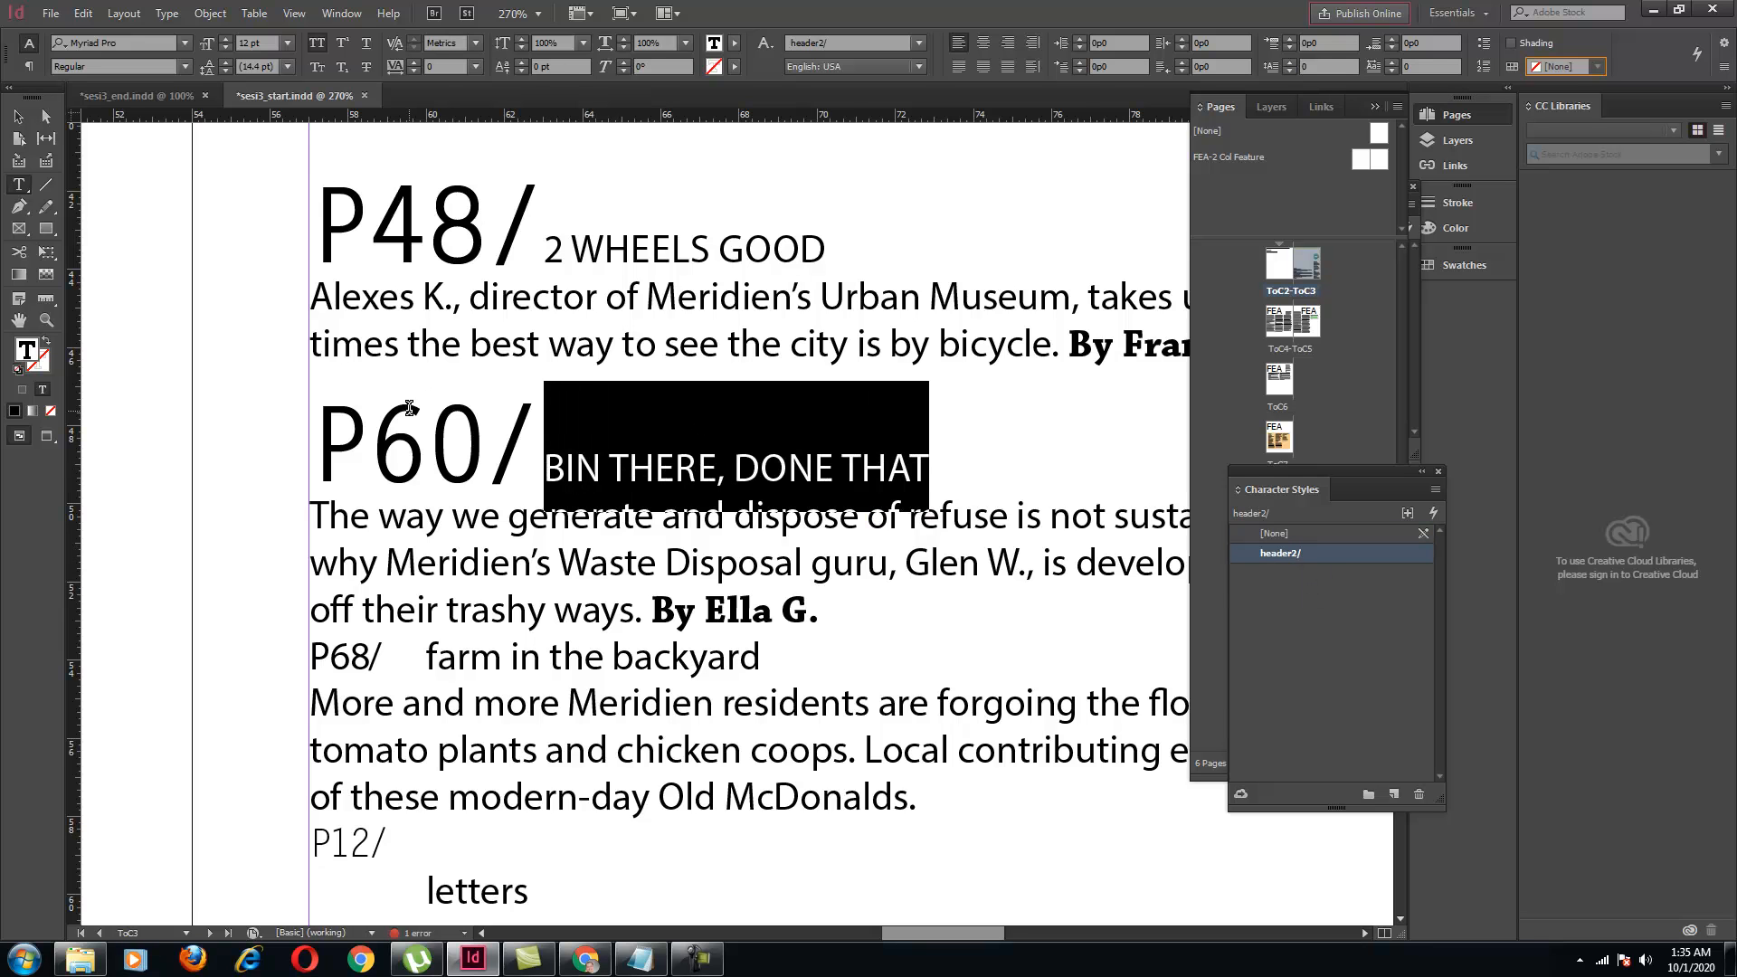
Create a character style named "header1/" from the formatting of the large page reference P60/
left_click(426, 444)
left_click_drag(539, 444, 321, 445)
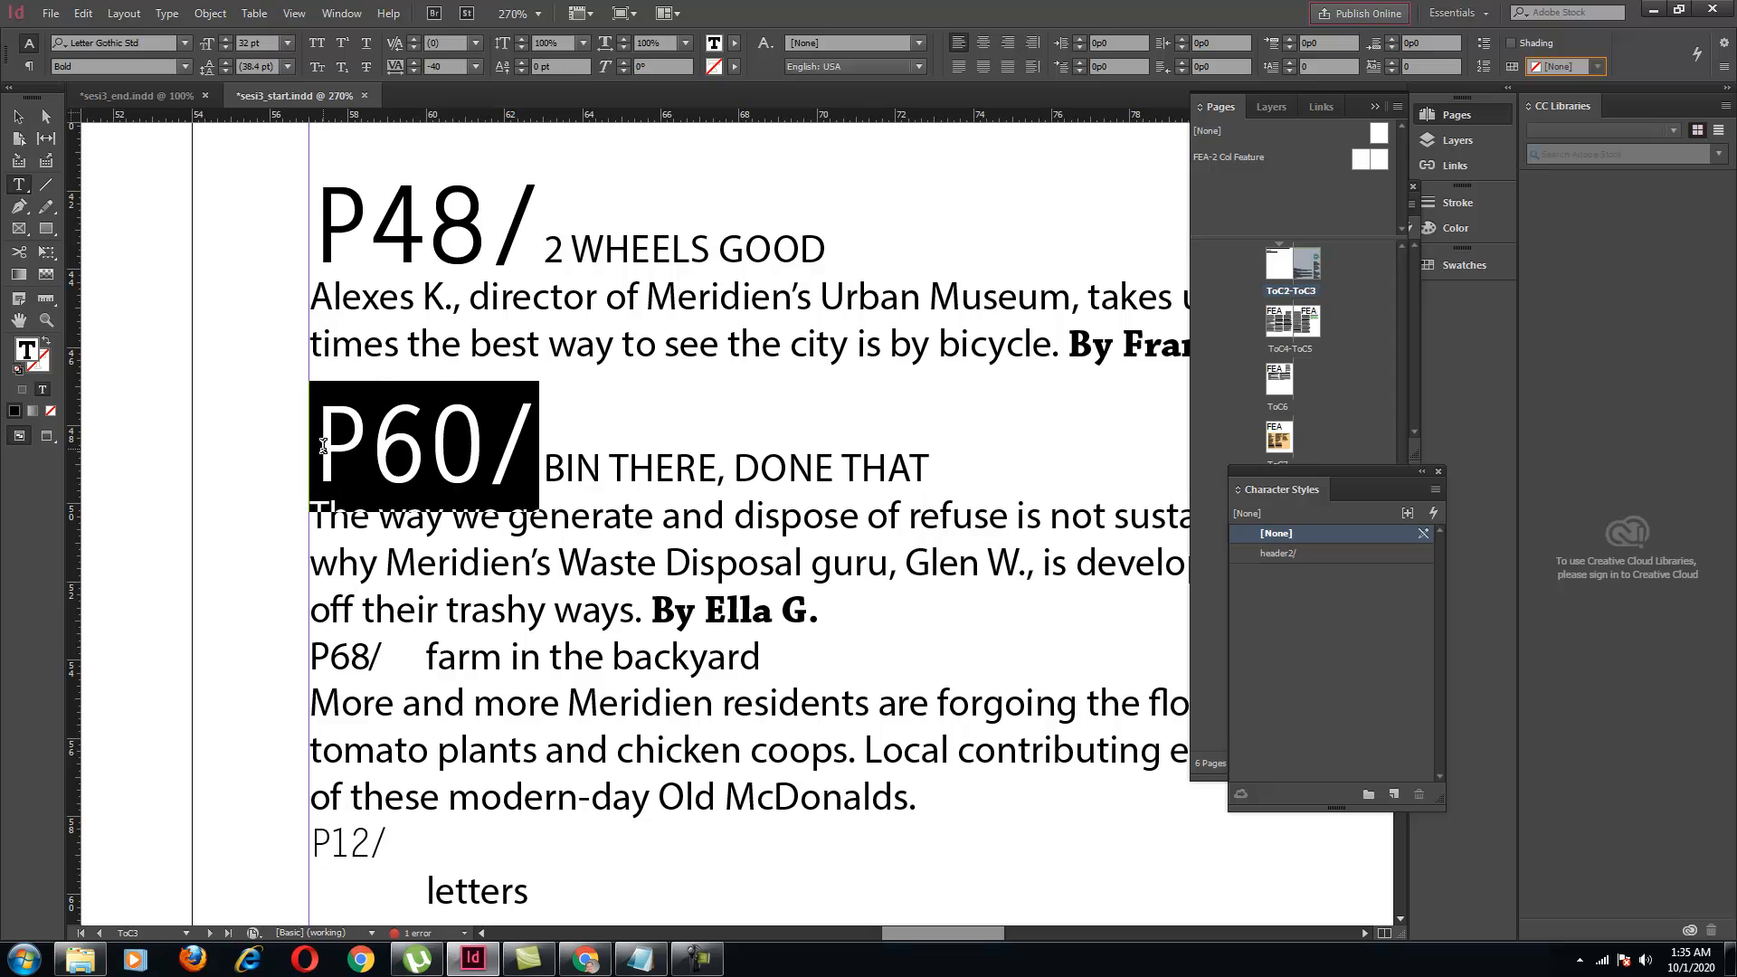
left_click(1434, 491)
left_click(1392, 493)
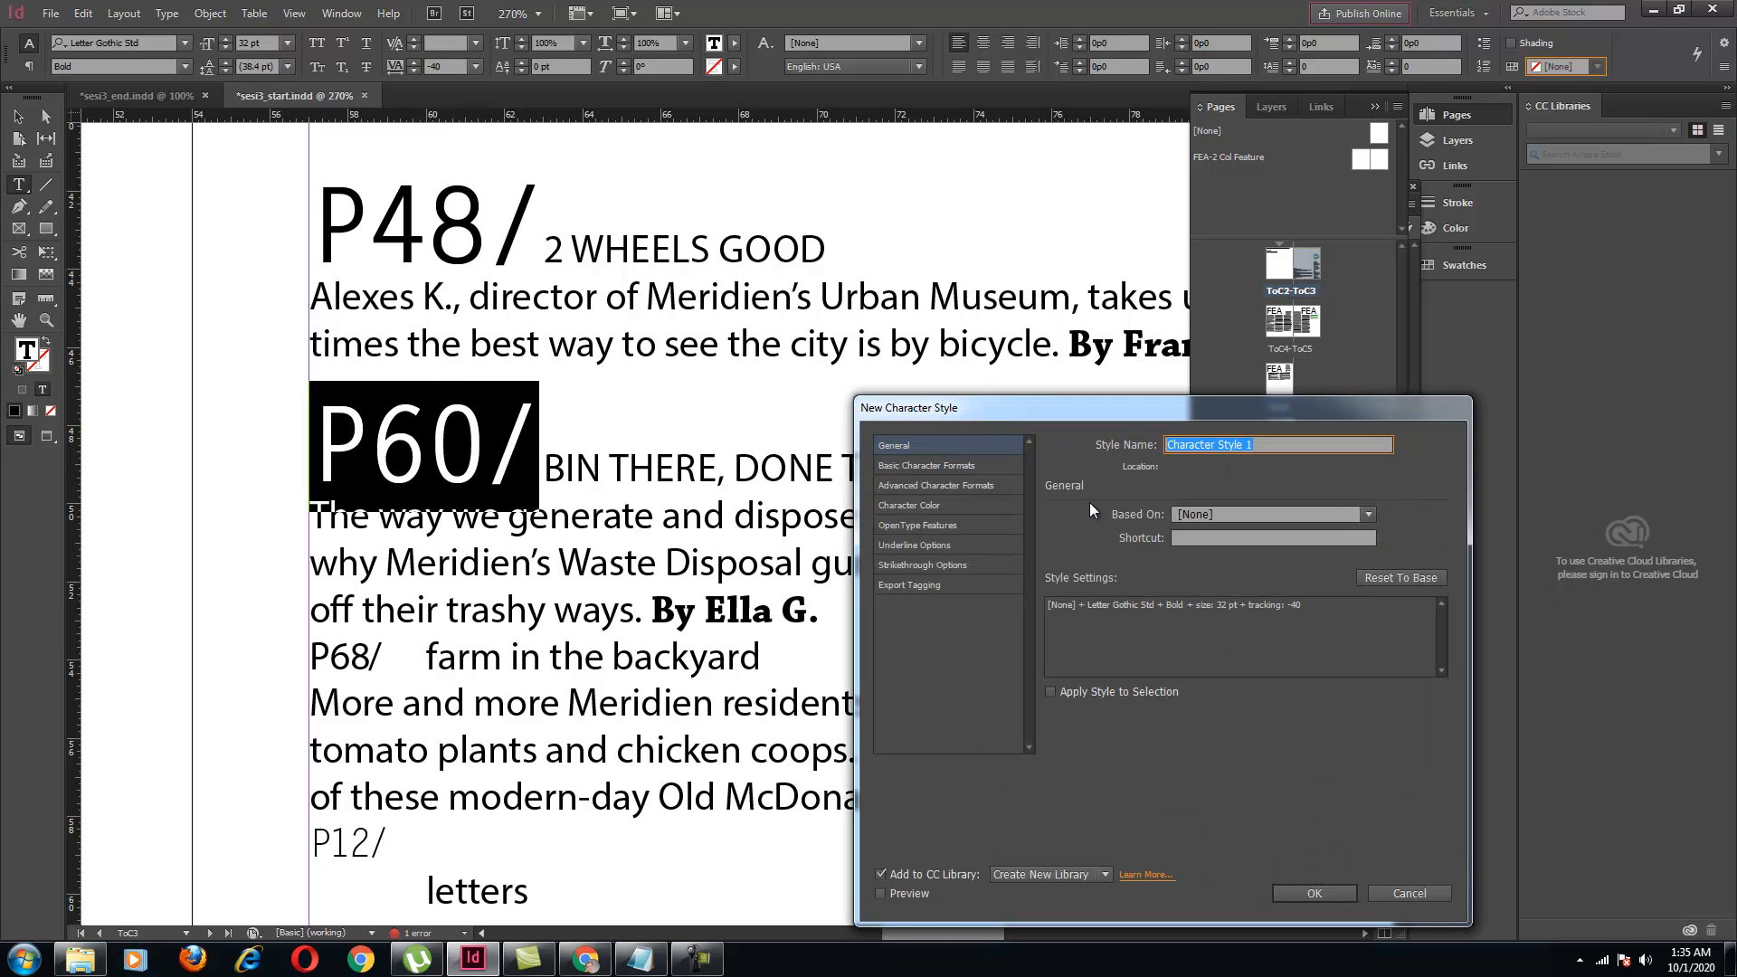
type("heade")
type("r2")
left_click(1319, 893)
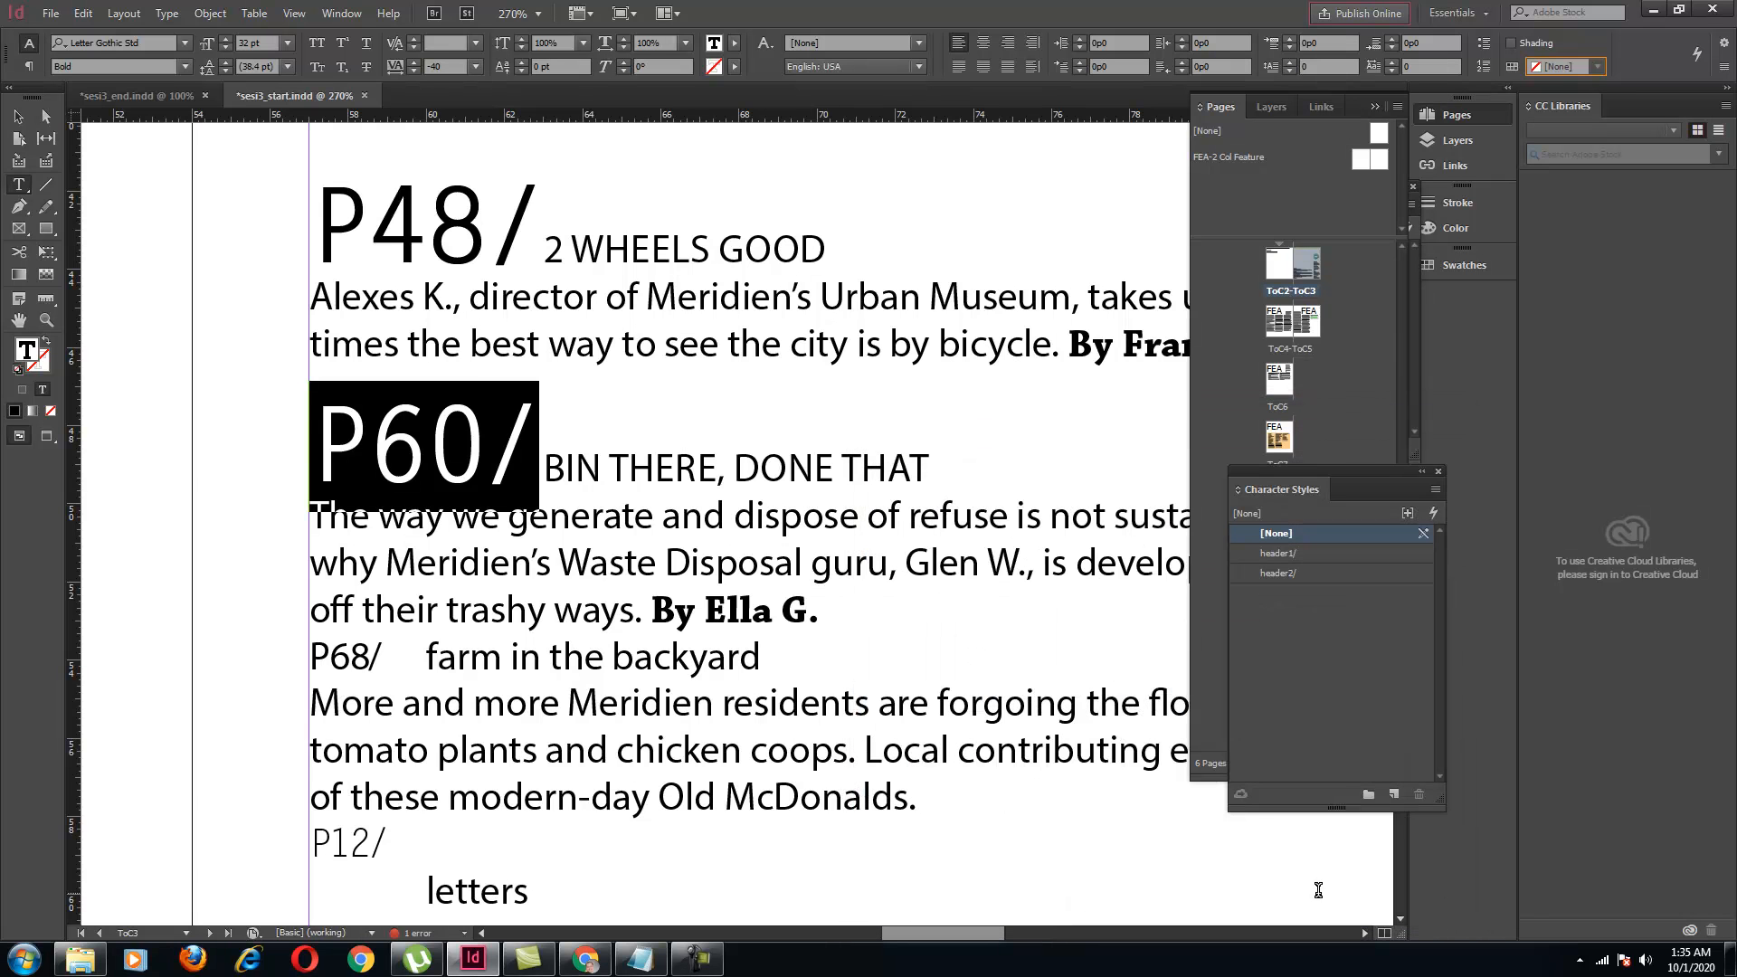
Apply the header1/ character style to P68/ and the header2/ style to "farm in the backyard"
left_click(681, 734)
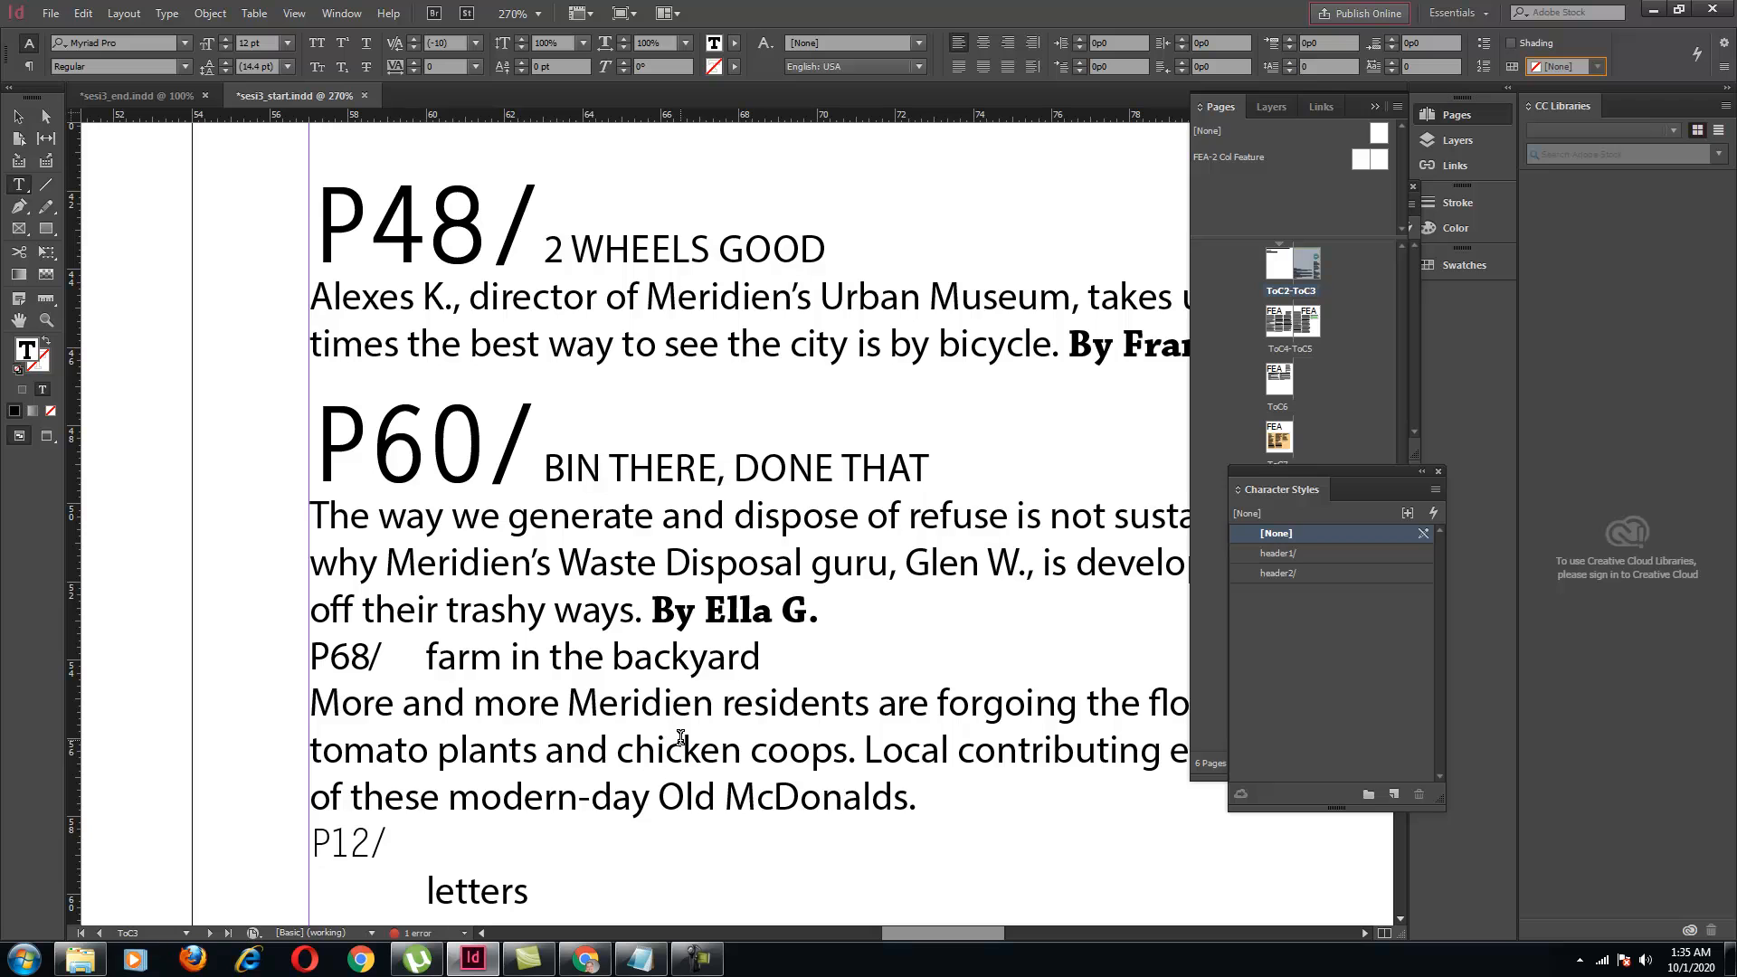
left_click(331, 297)
left_click_drag(387, 651, 309, 653)
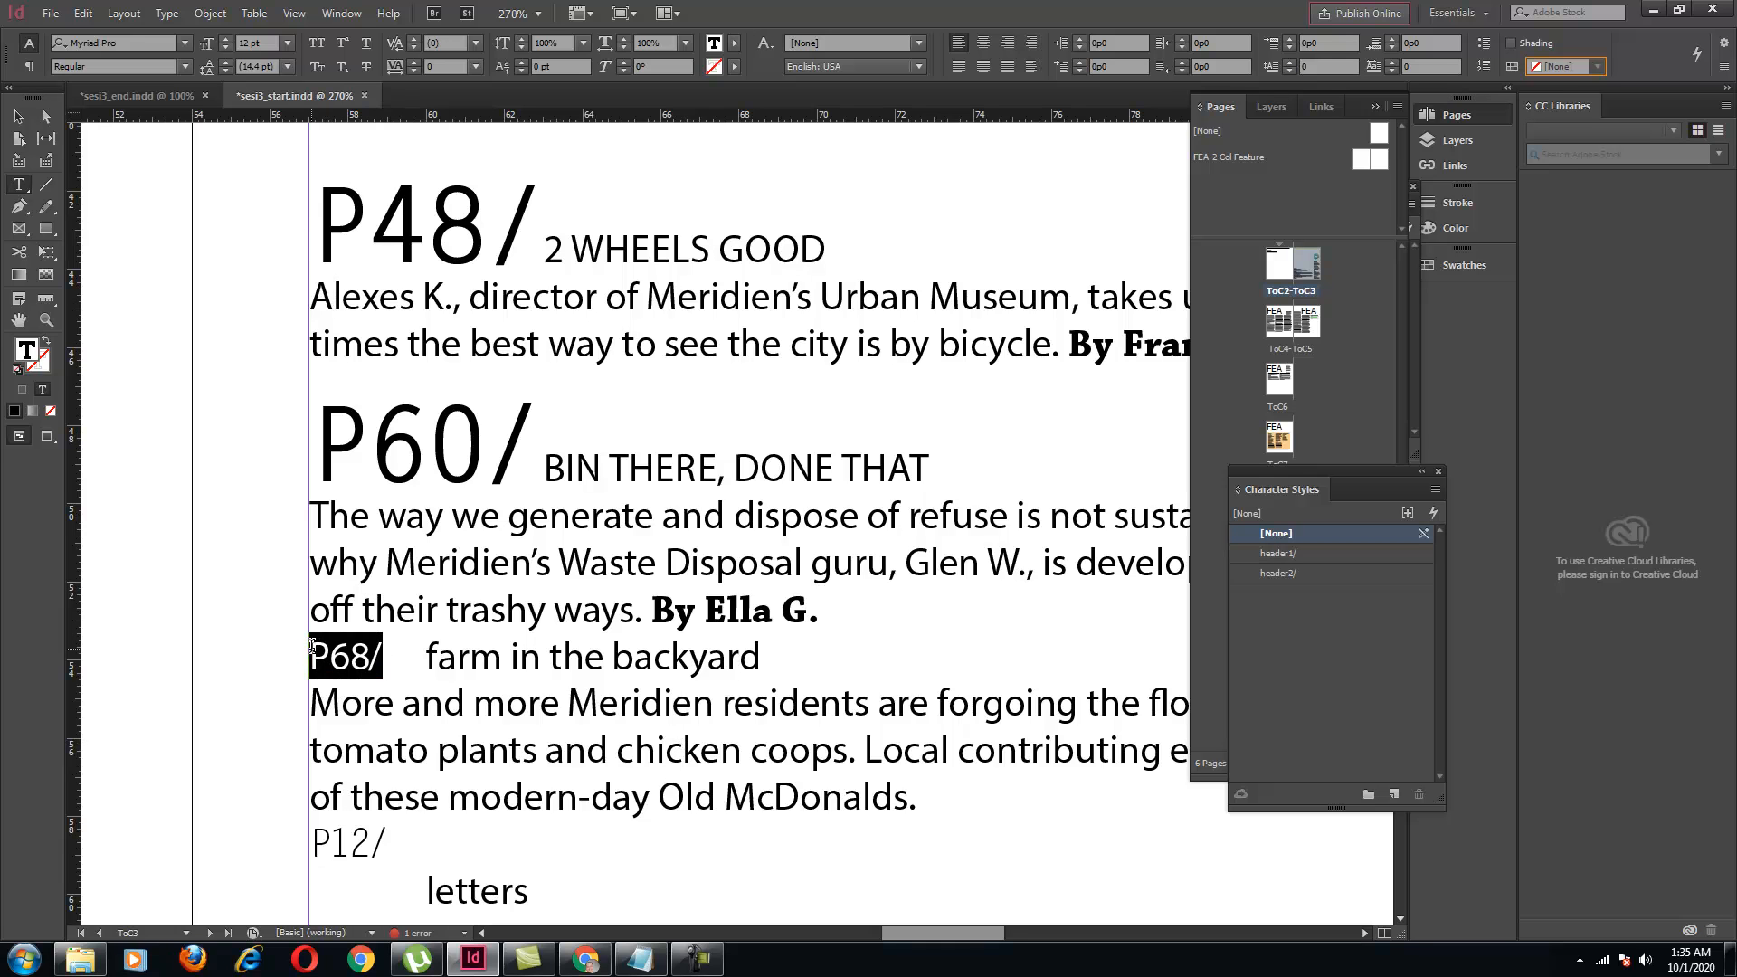
left_click(1293, 552)
left_click_drag(876, 707, 541, 705)
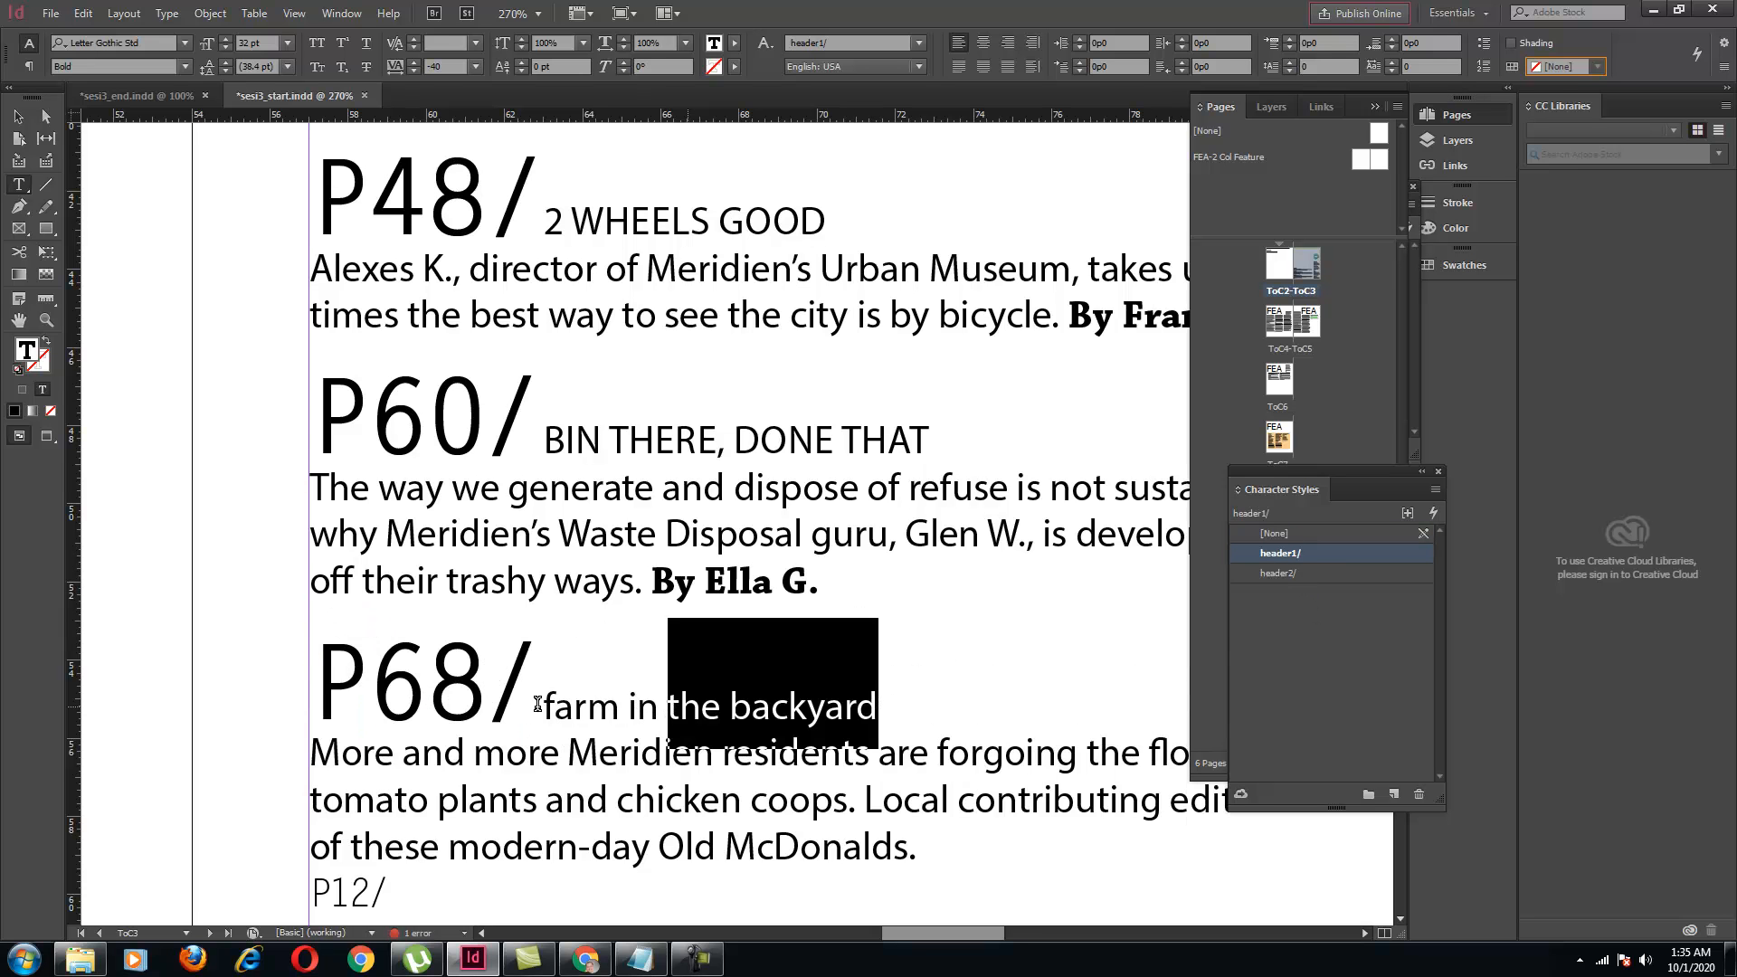
left_click(1283, 572)
Set space before and space after to 0p1 for the body paragraph under the P48/ heading
left_click(684, 487)
left_click_drag(311, 269, 817, 317)
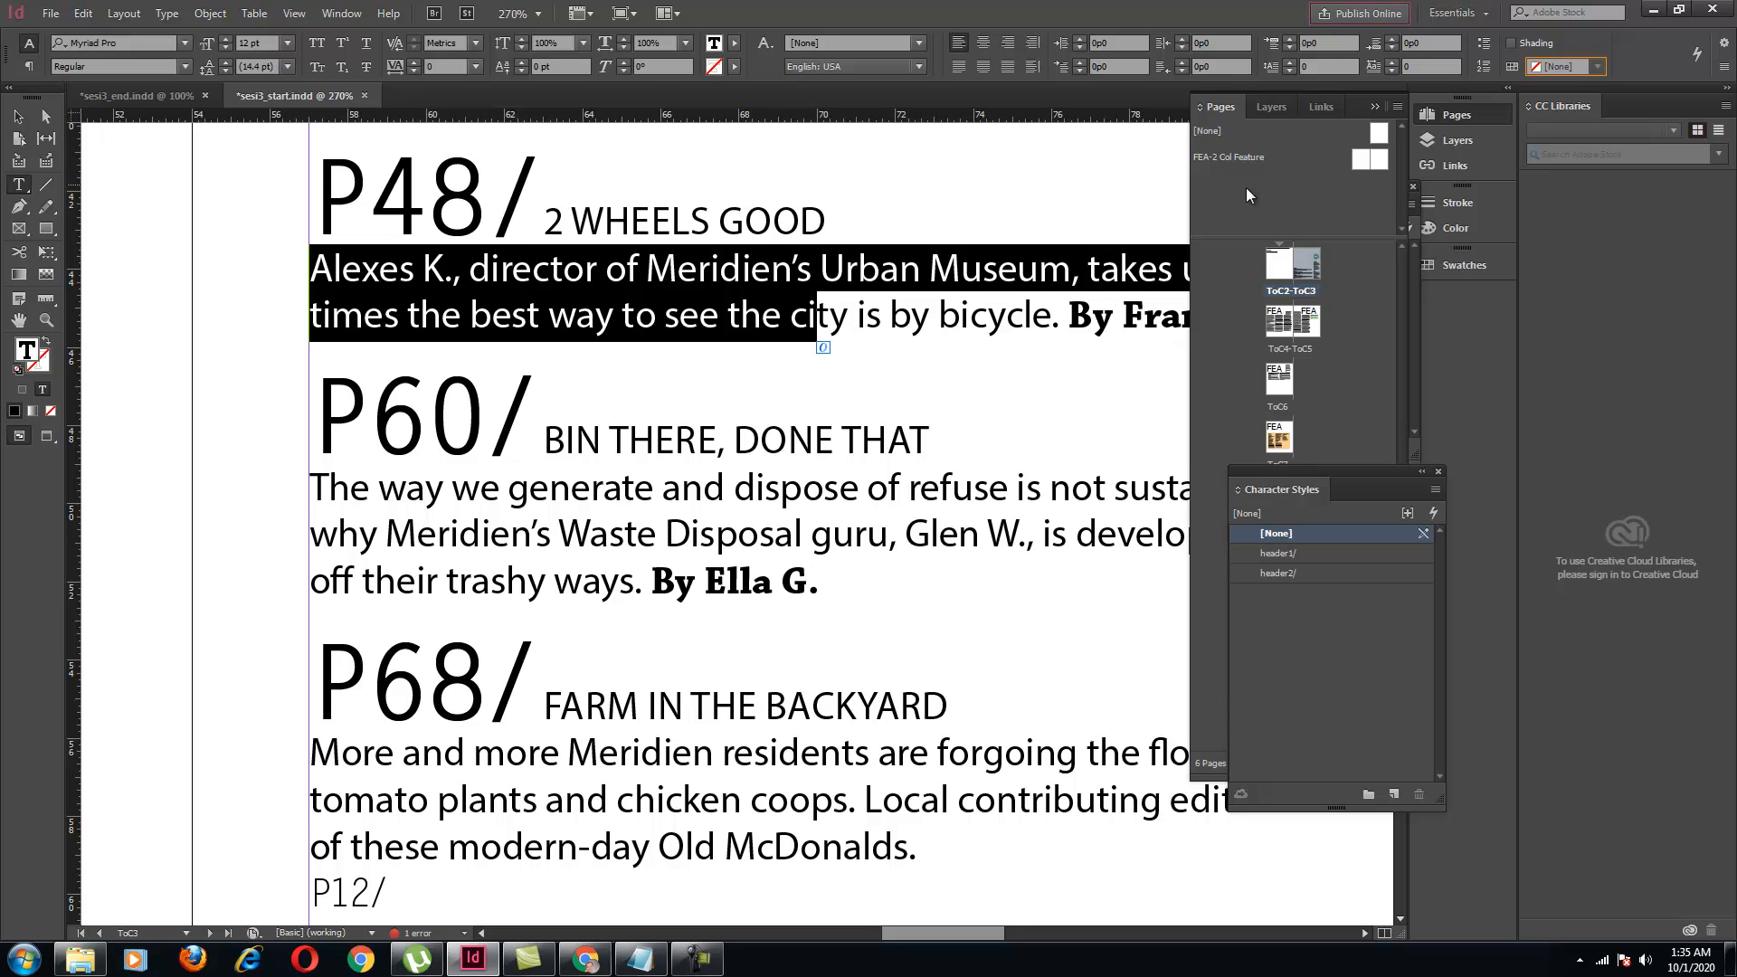
left_click(27, 67)
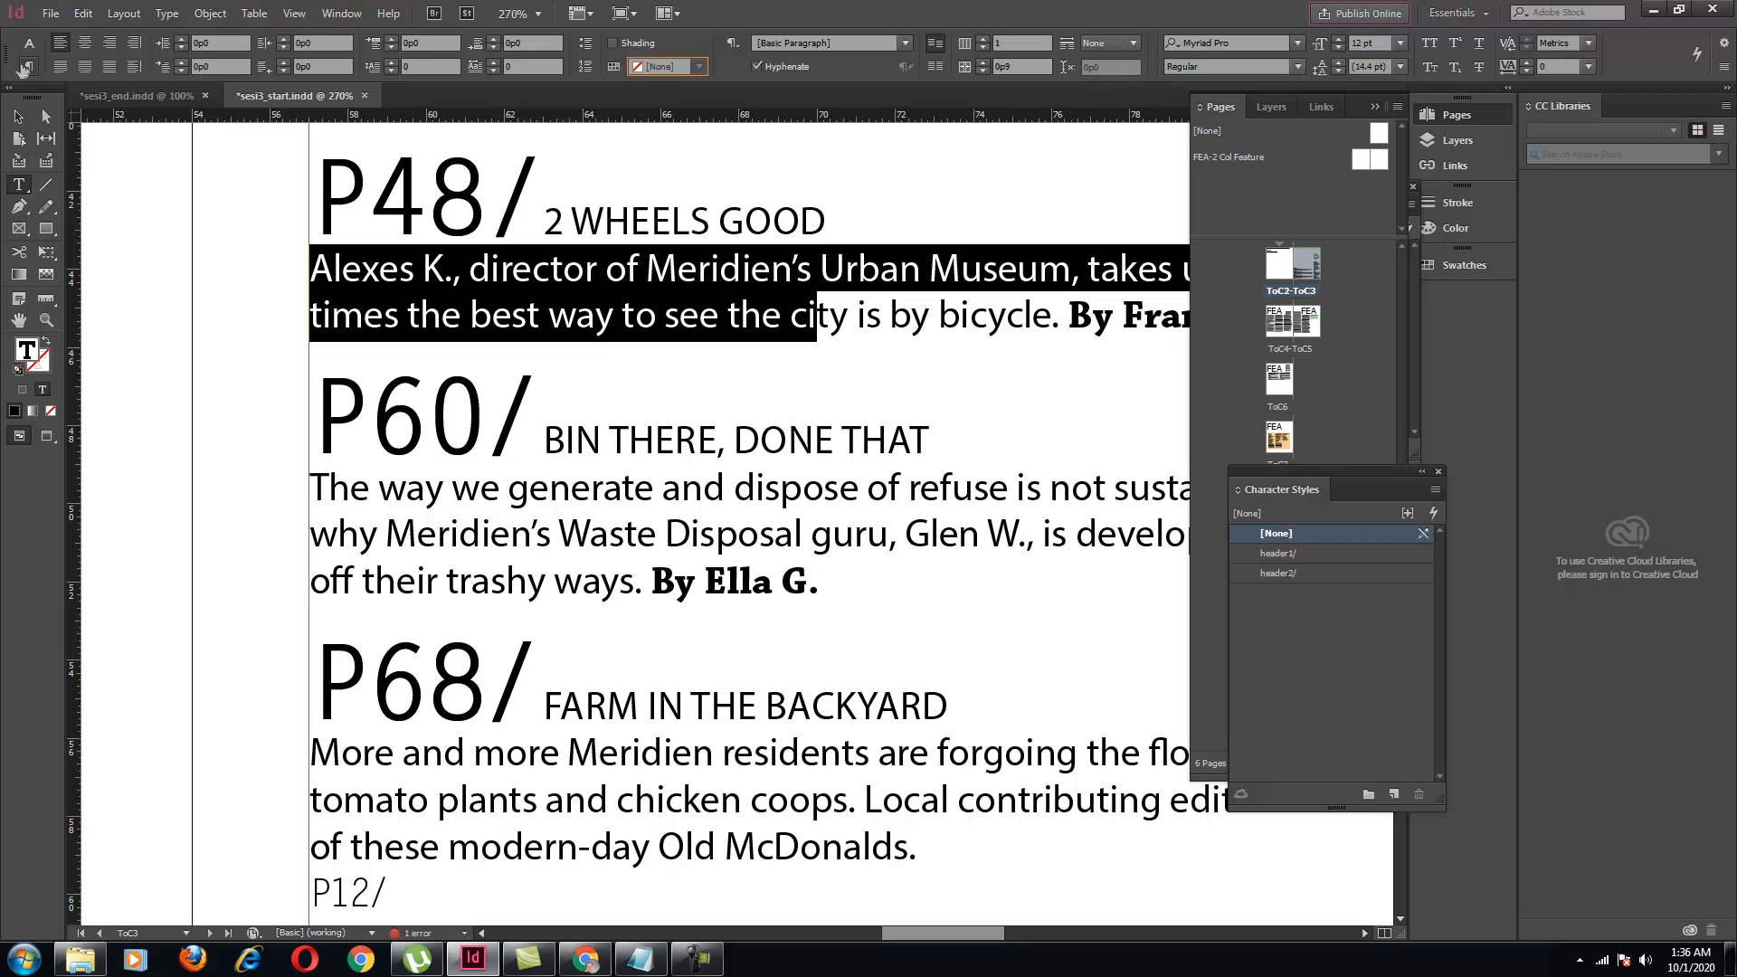
left_click(29, 43)
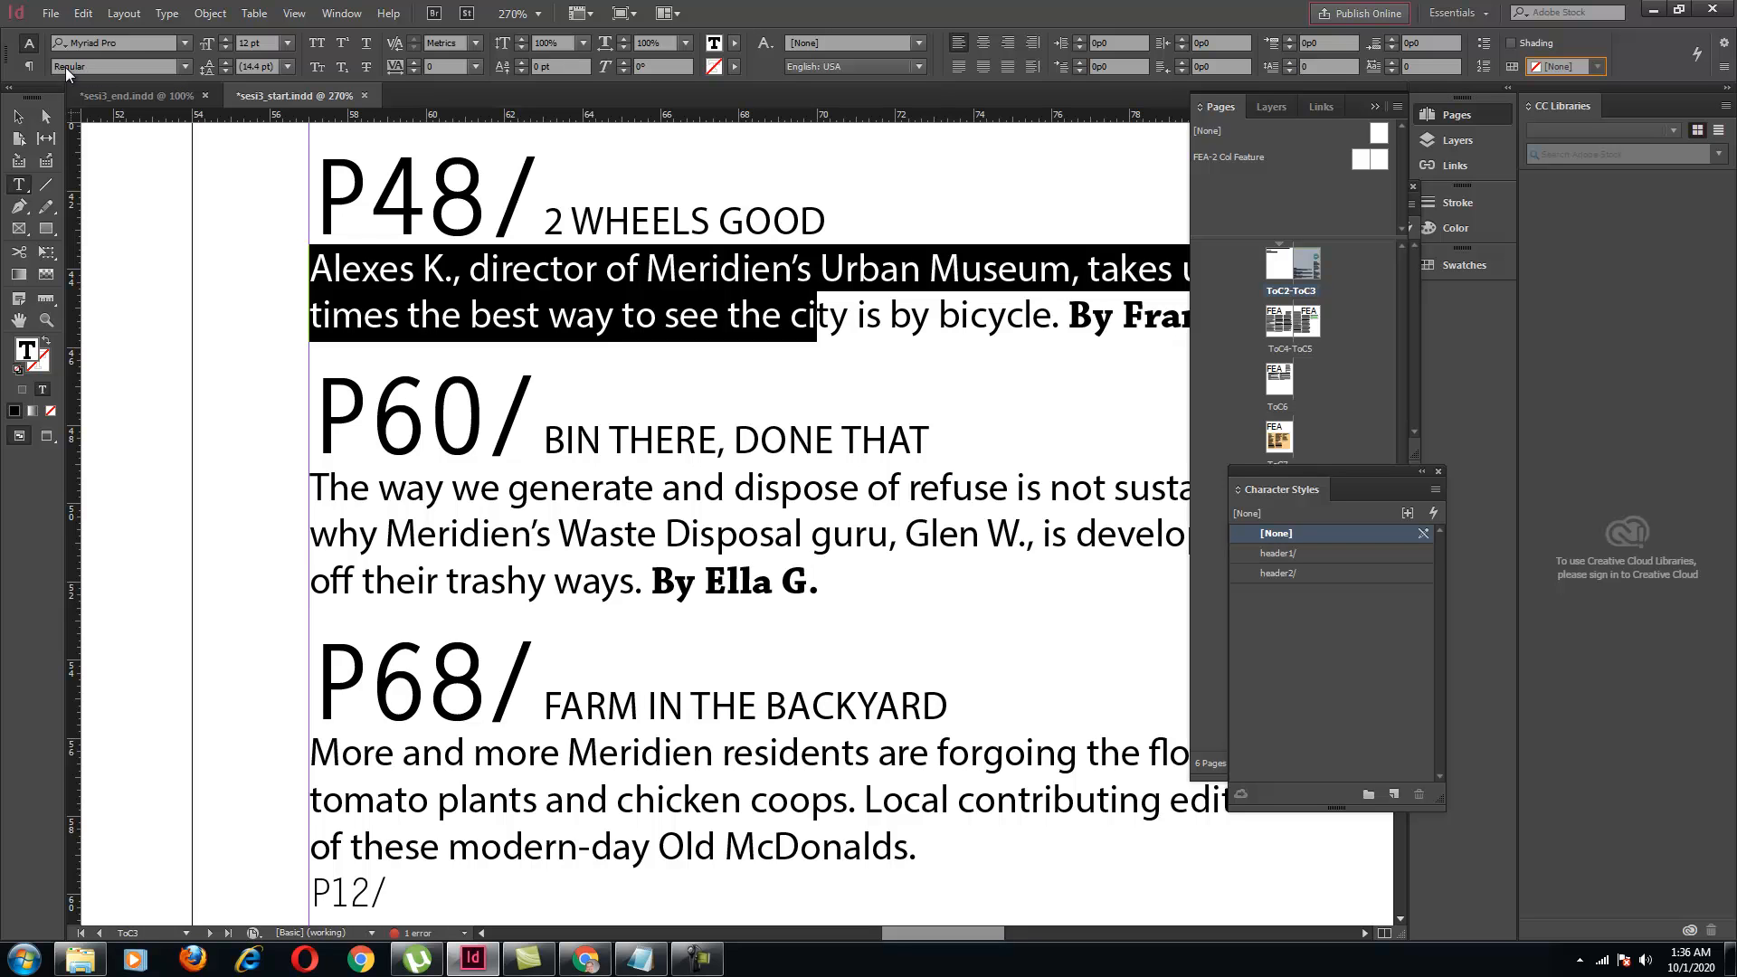
left_click(29, 67)
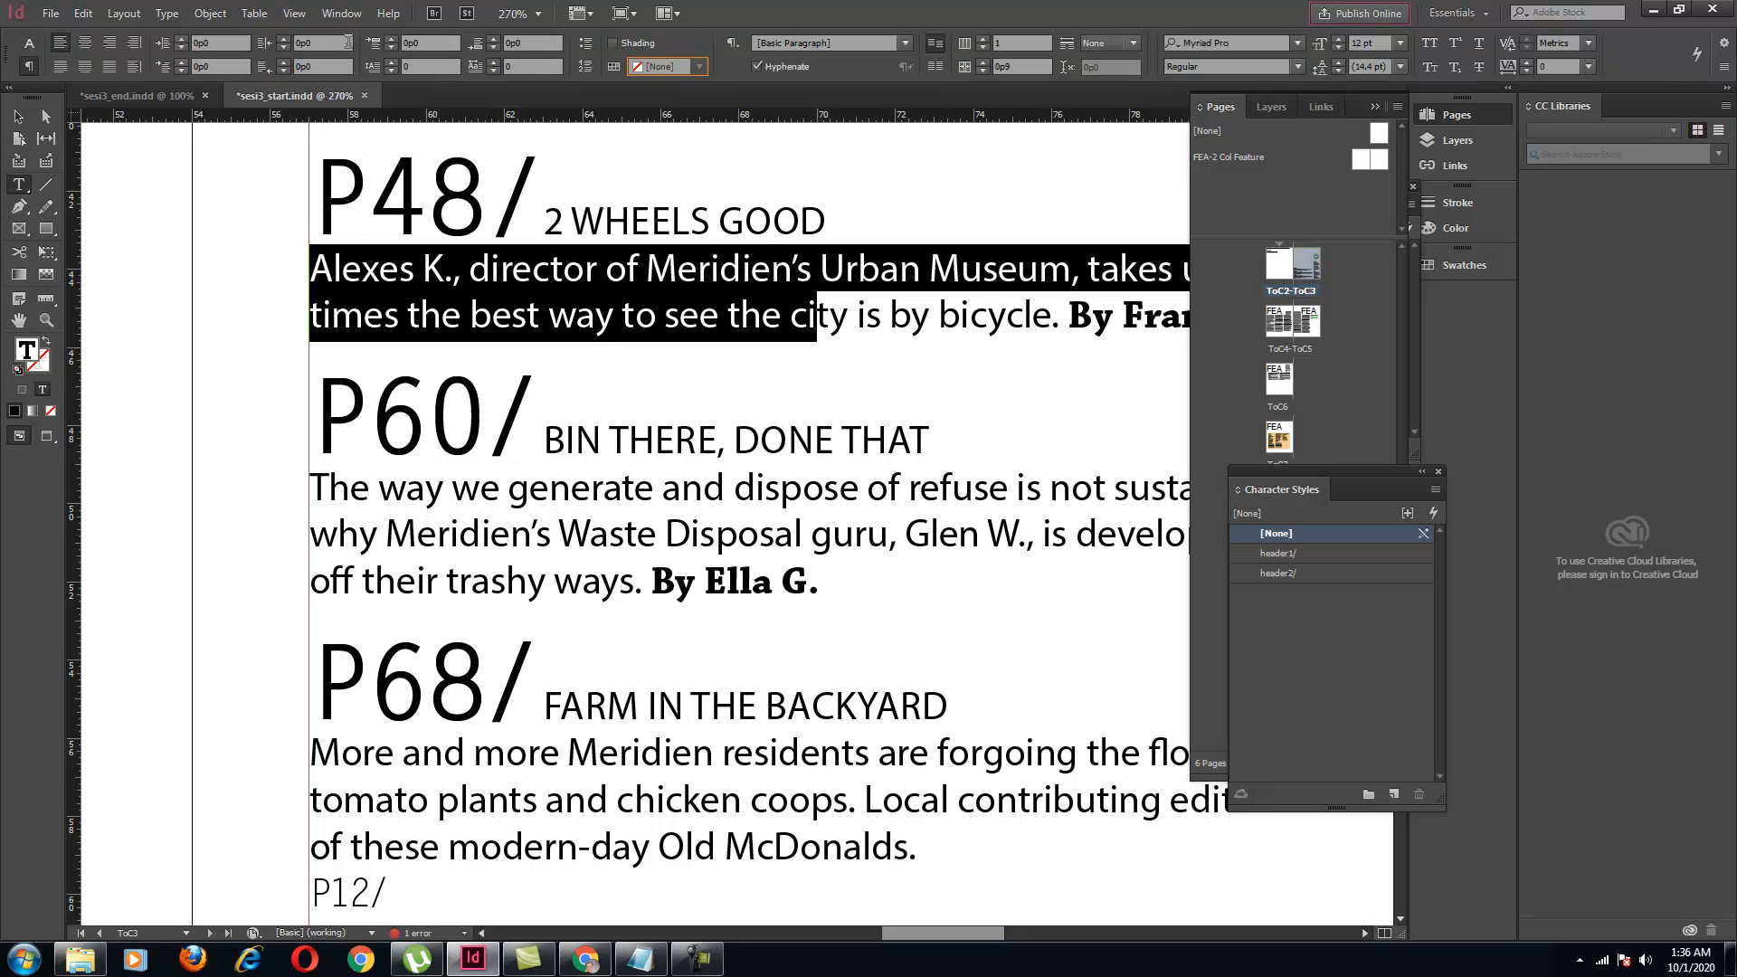
left_click(390, 40)
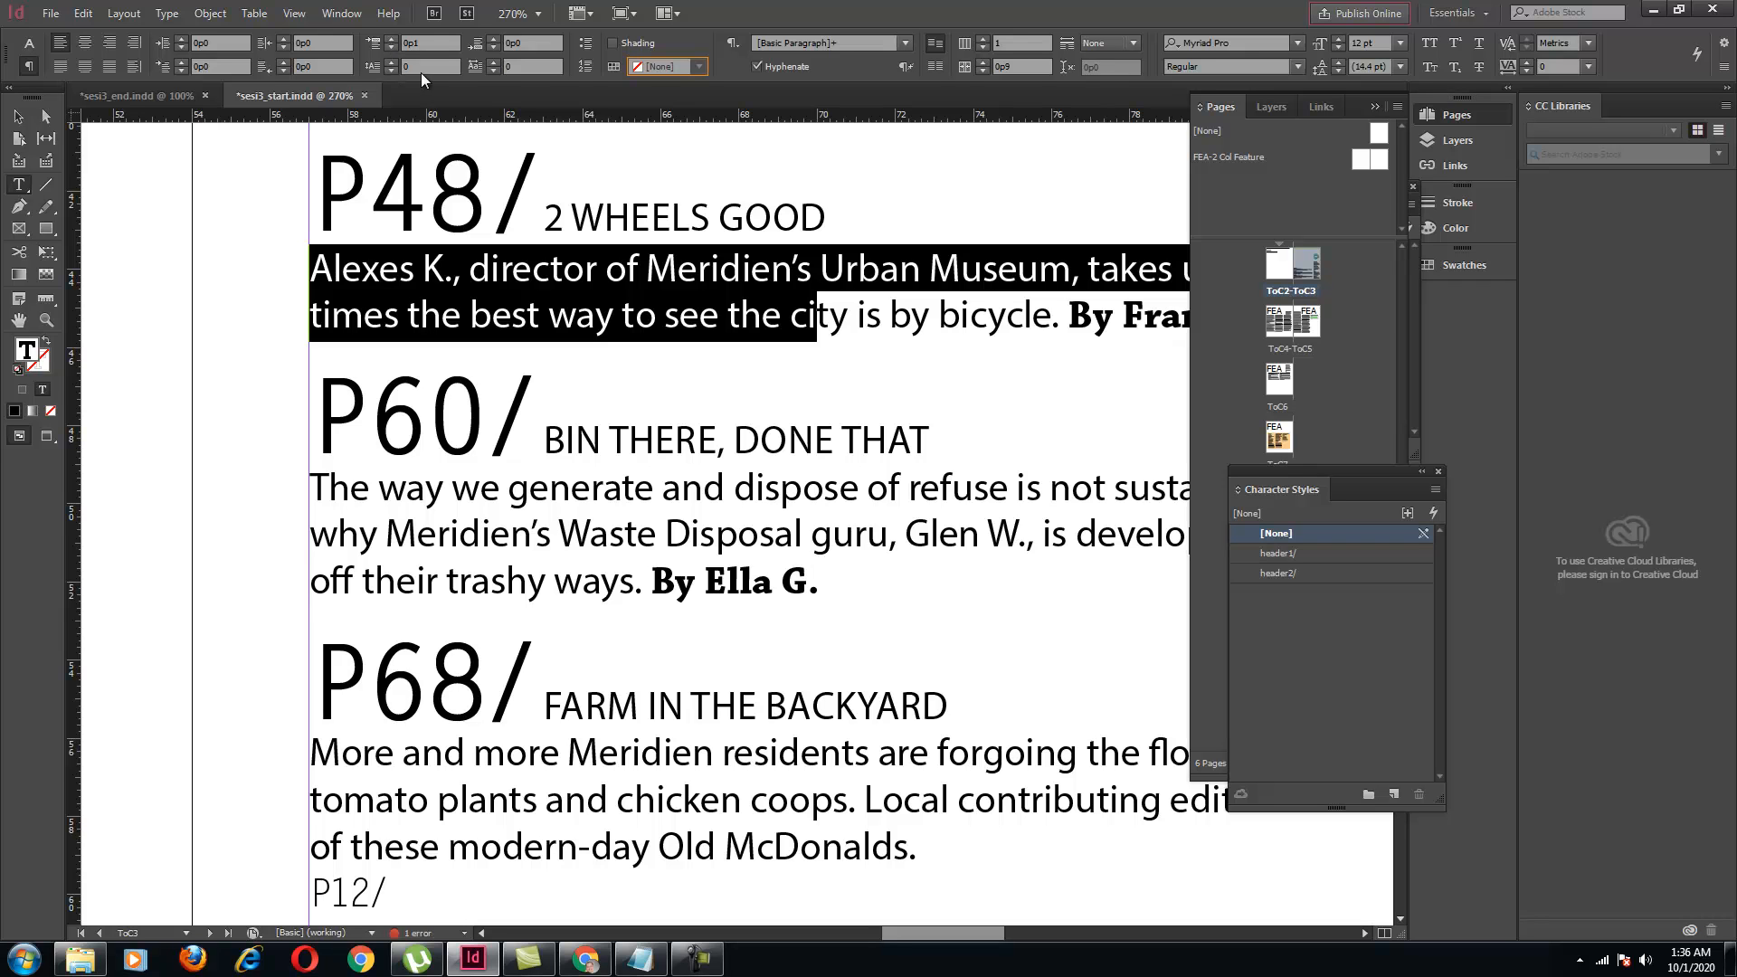
left_click(493, 40)
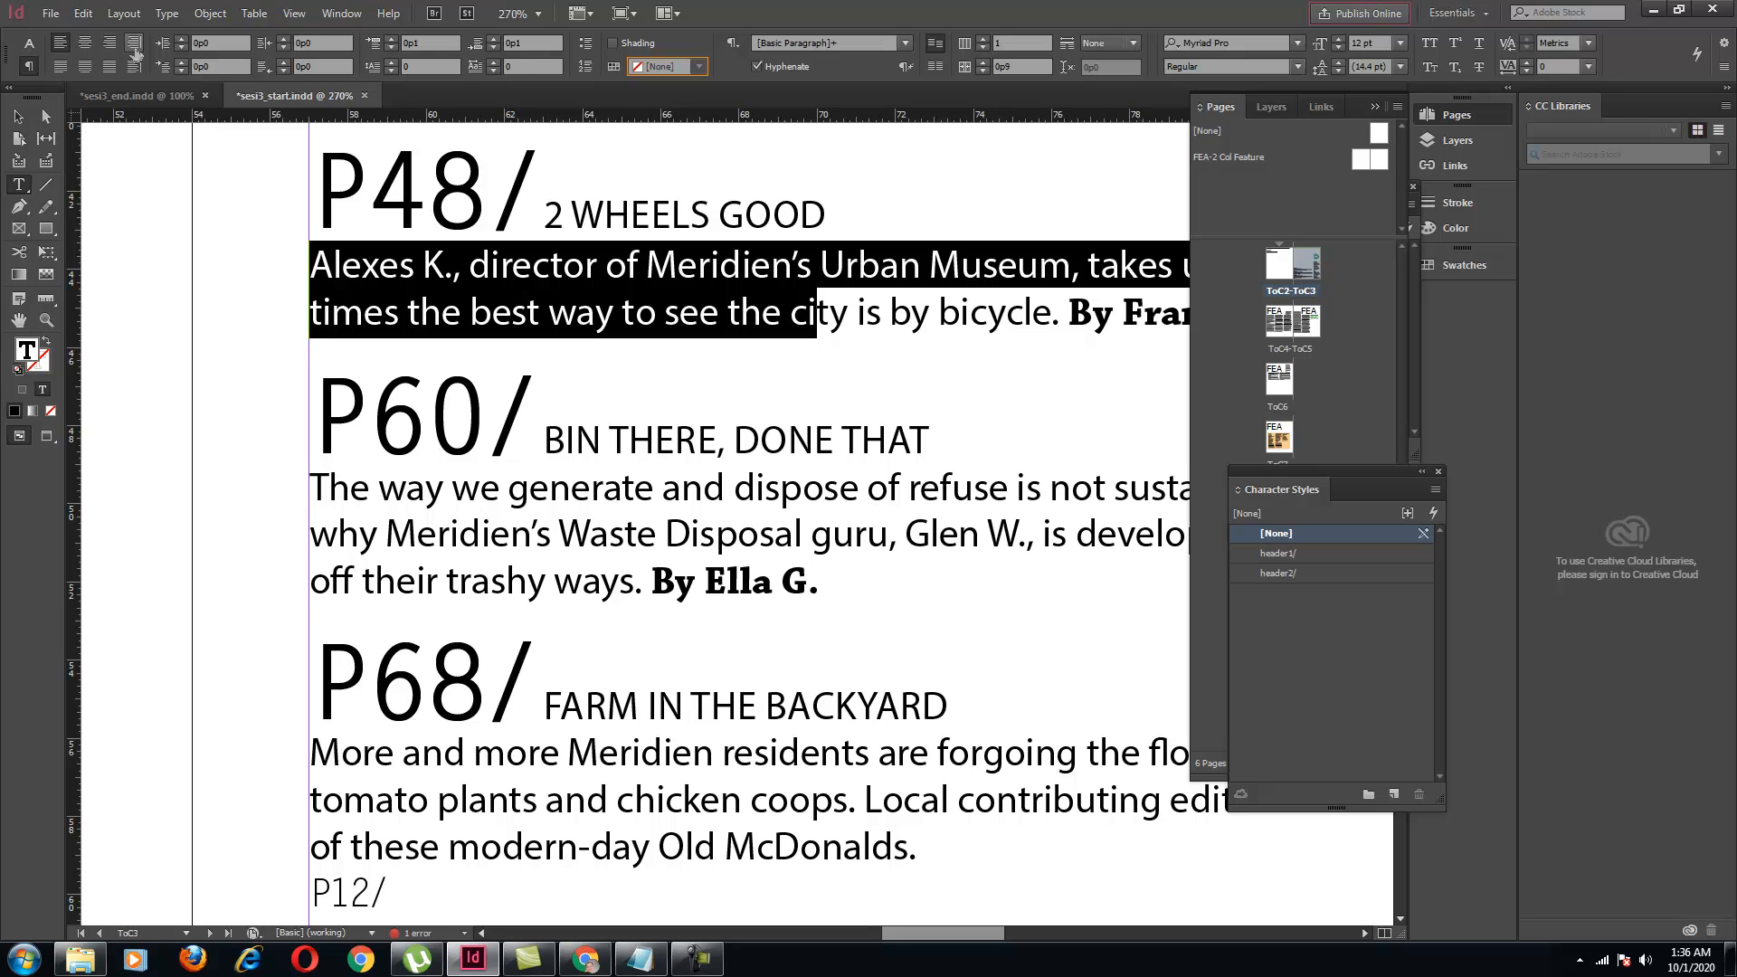
Start a new paragraph style named "bodytext1" based on the selected body paragraph
left_click(29, 42)
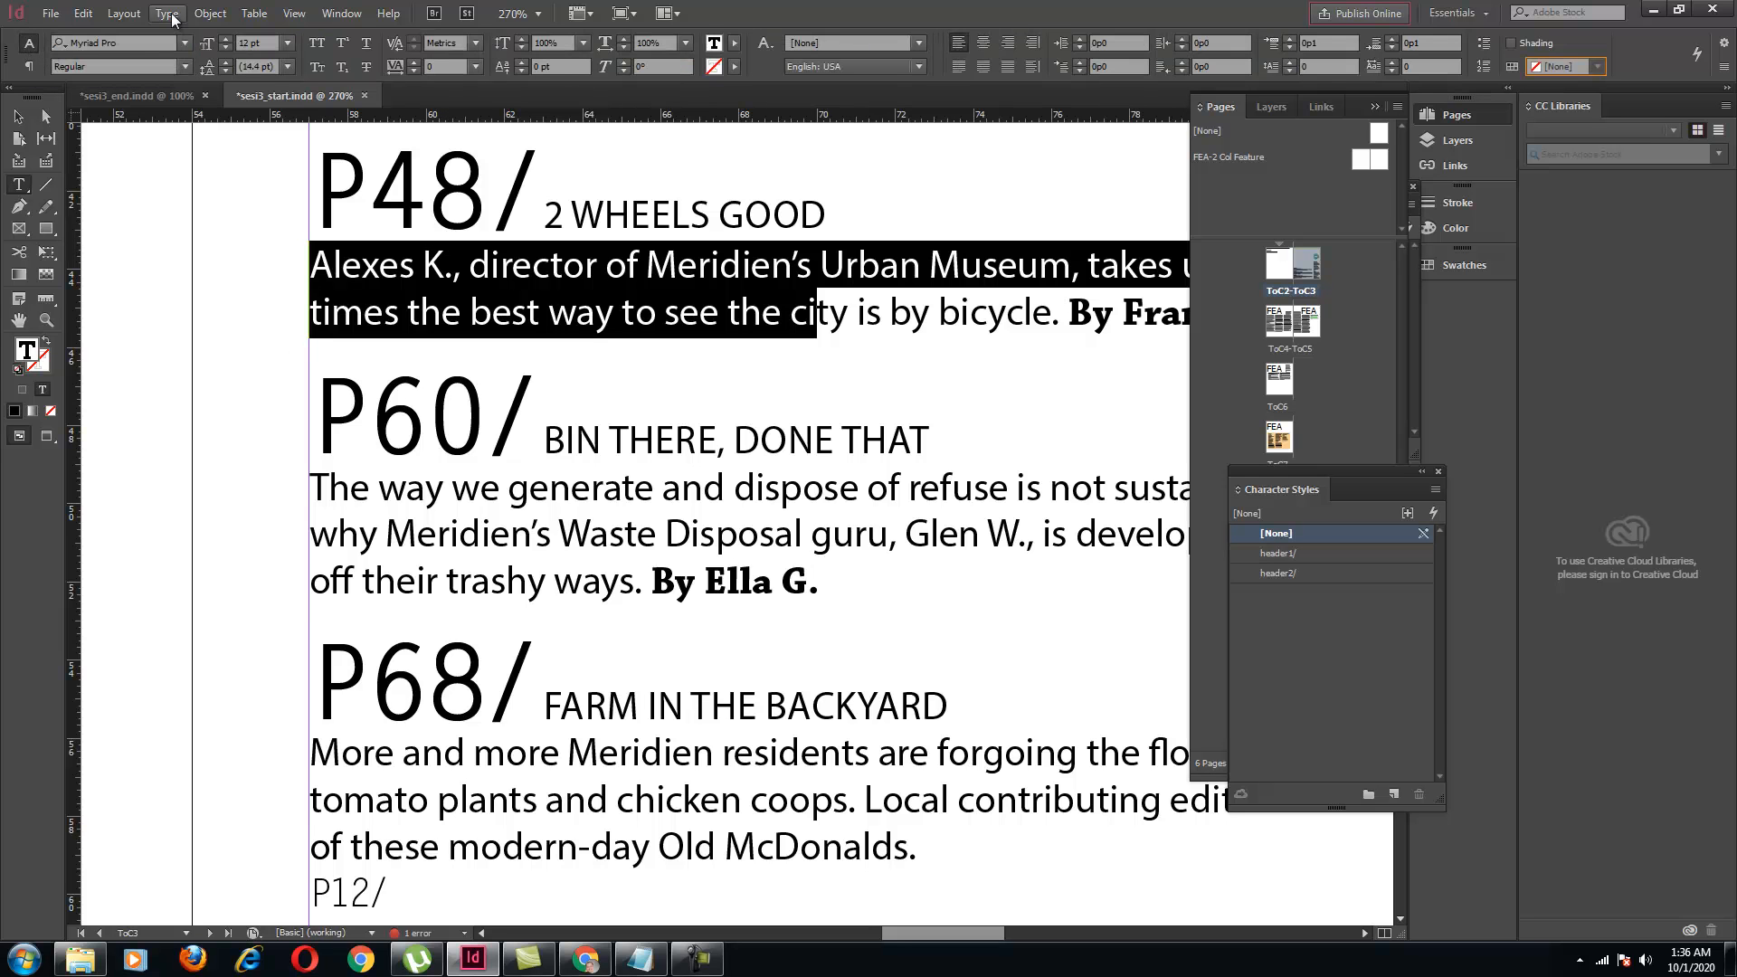
left_click(326, 17)
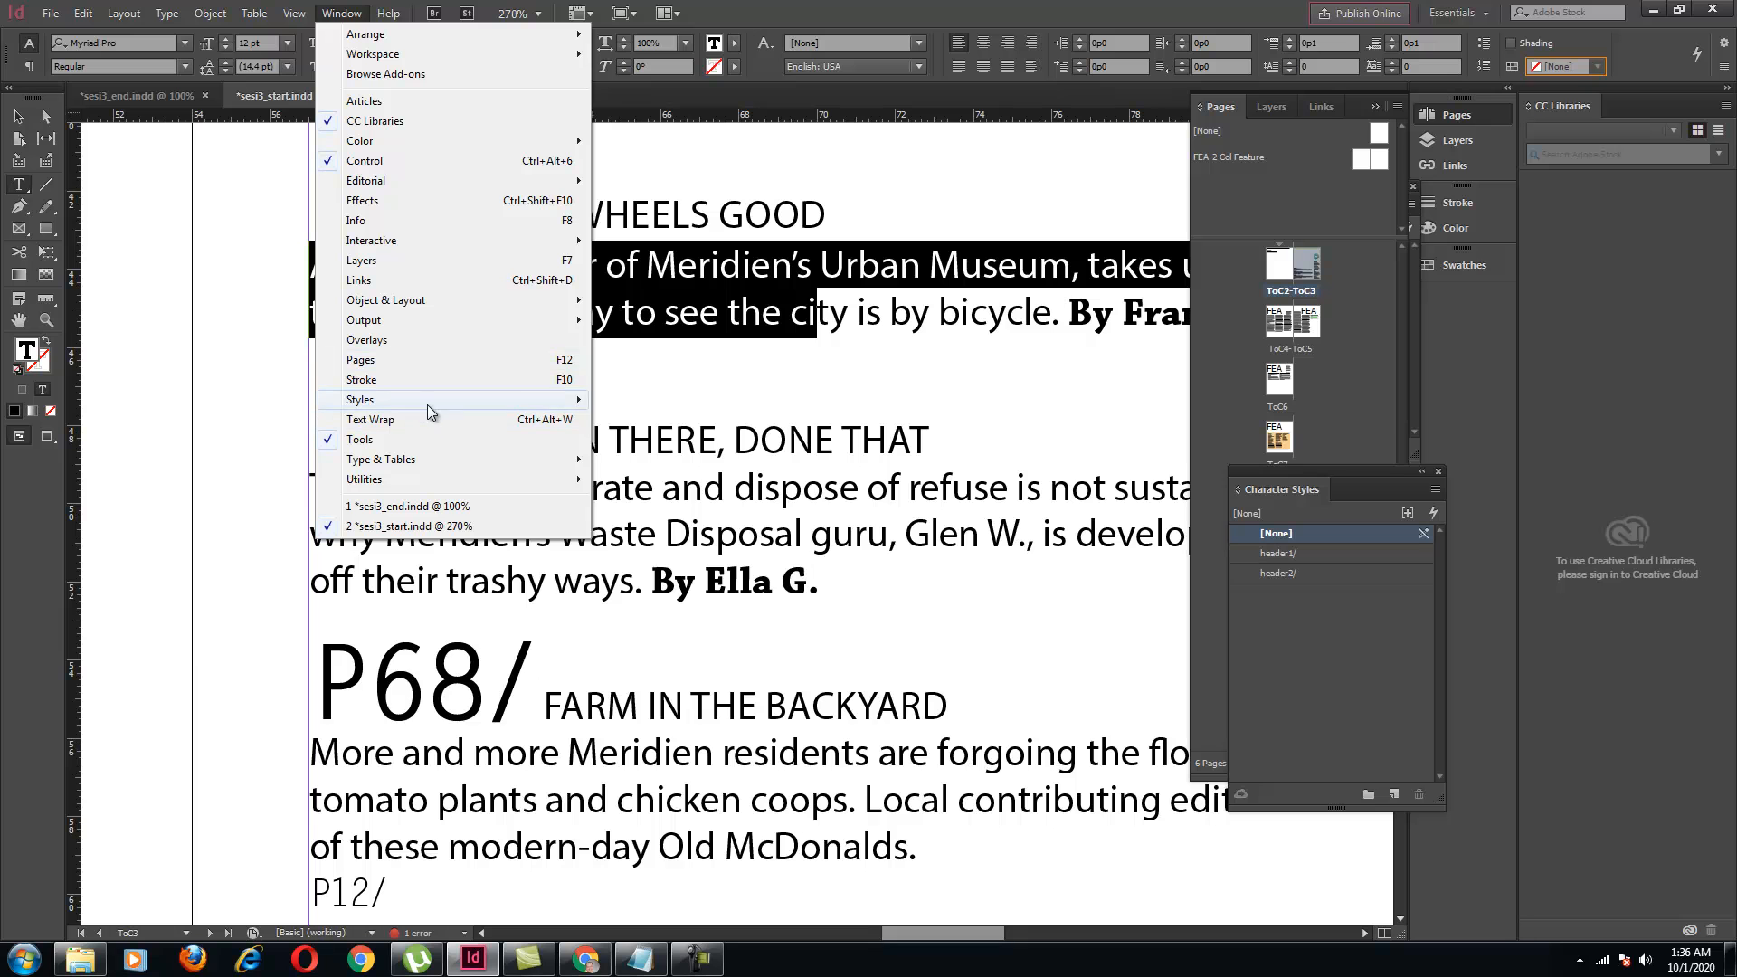
mouse_move(427, 412)
left_click(656, 460)
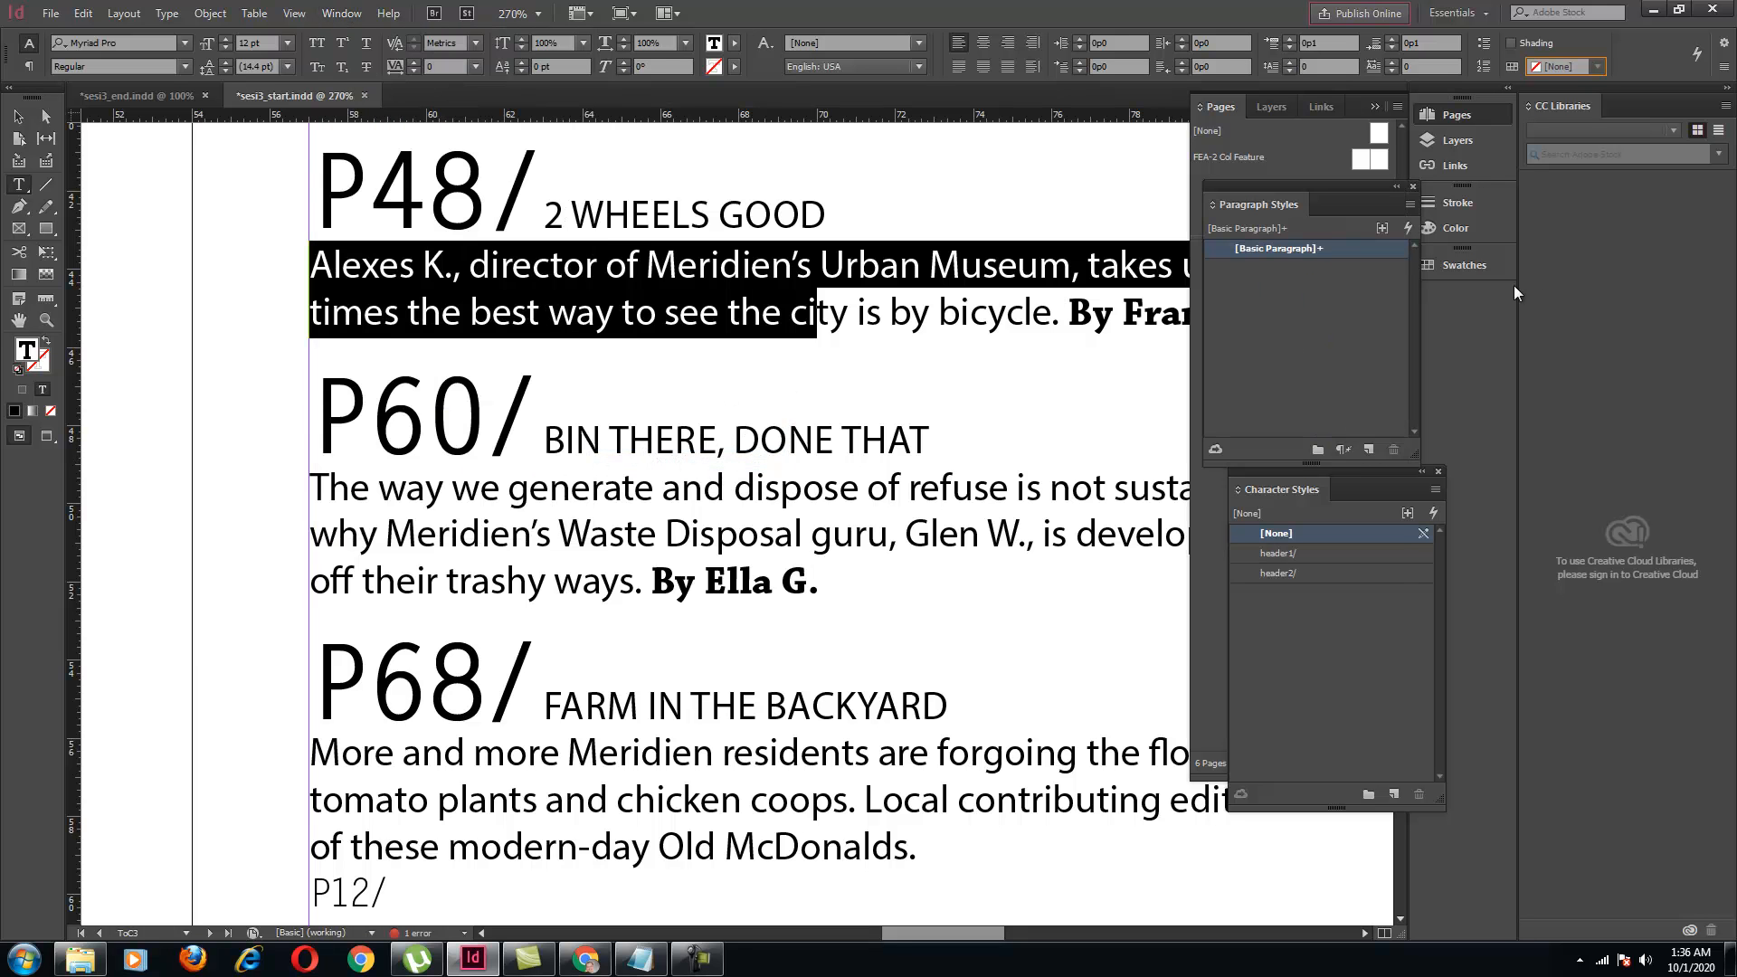
left_click(1410, 205)
left_click(1355, 213)
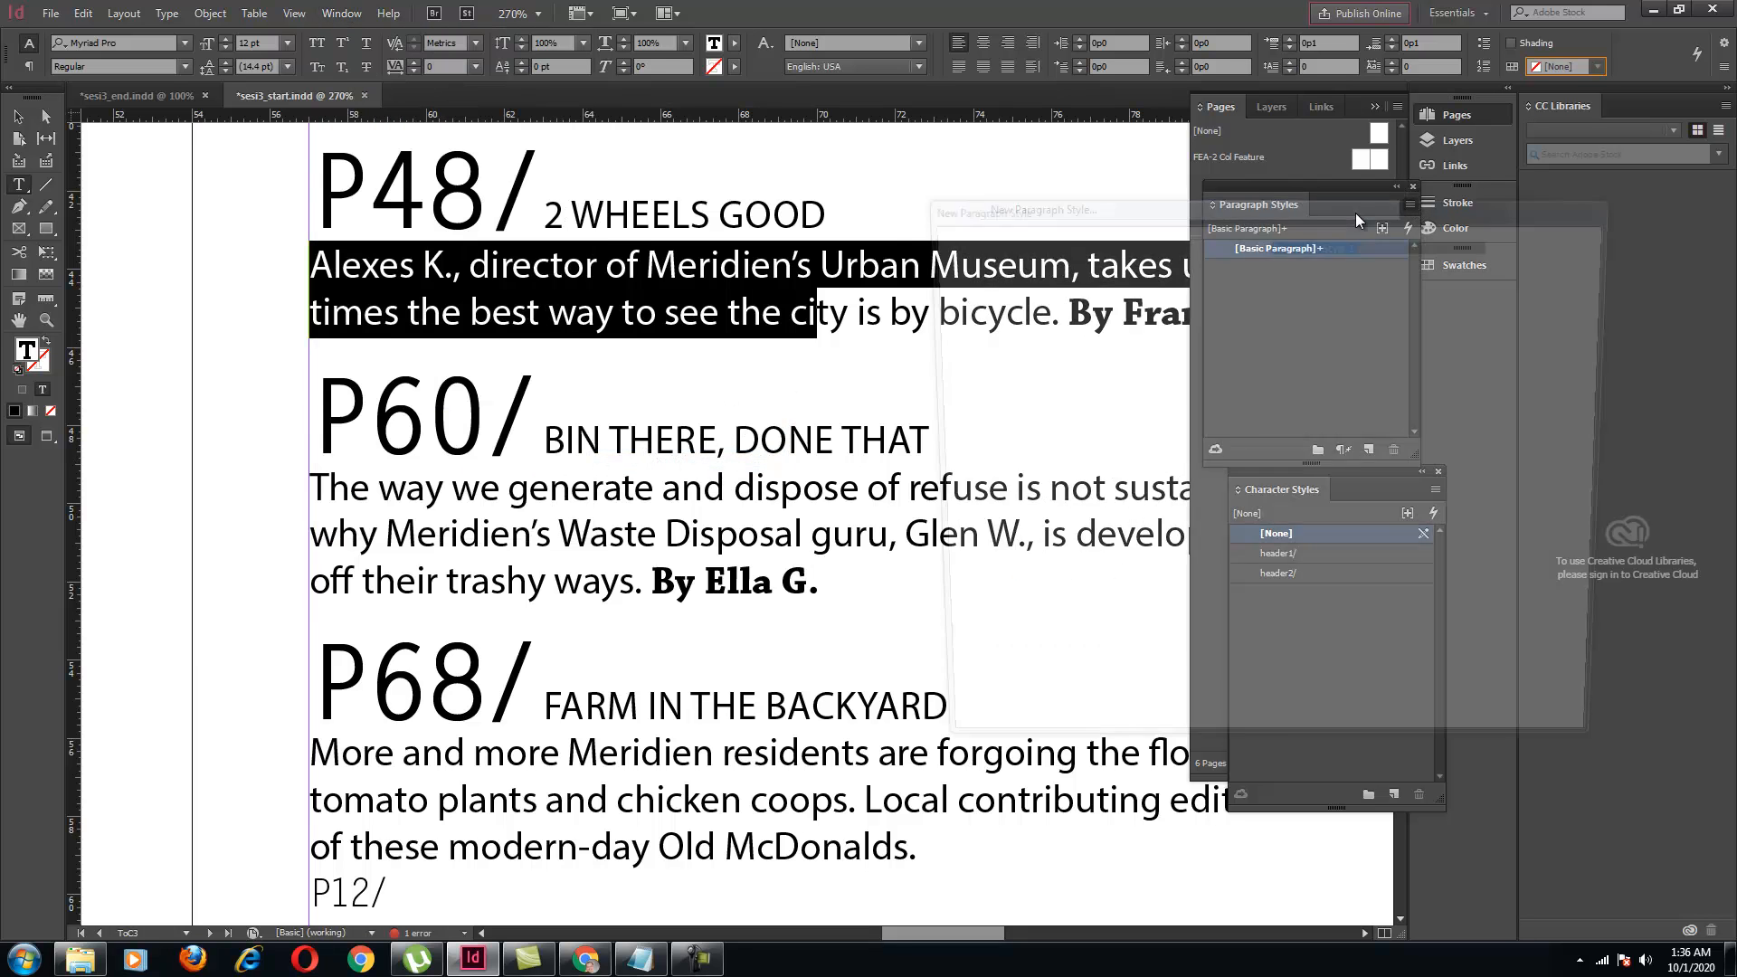
left_click_drag(1328, 210, 1201, 201)
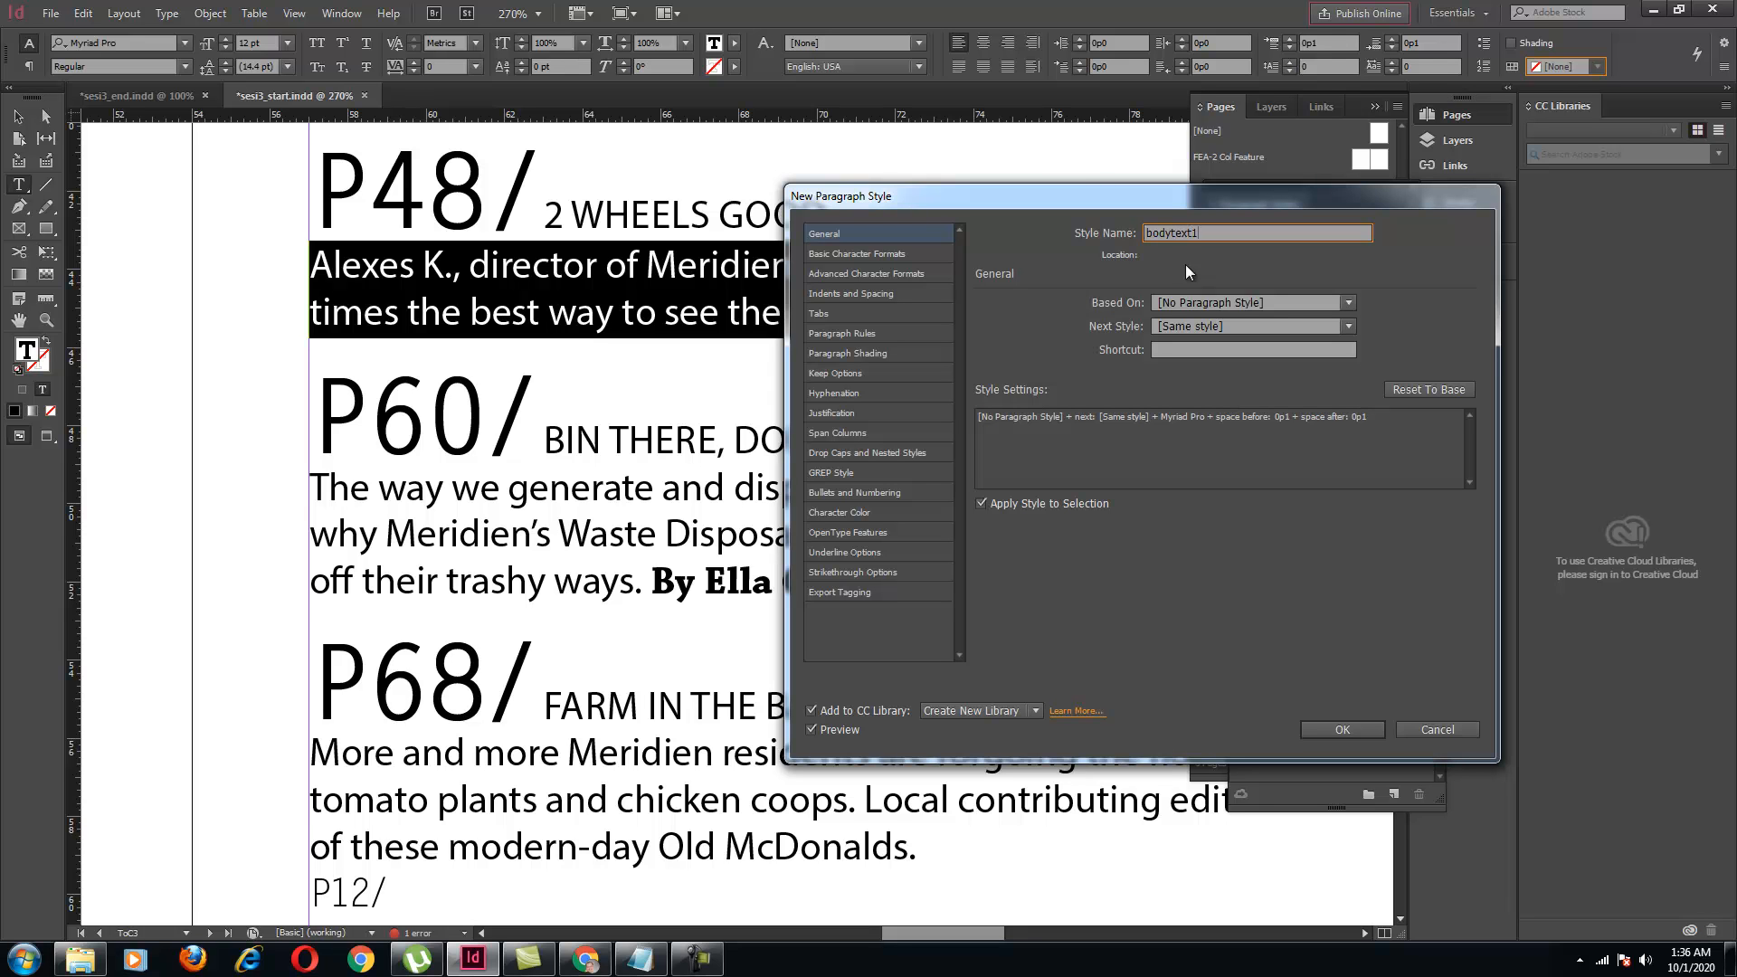
Turn on a rule above the paragraph in the bodytext1 style and set its offset to 0p11
left_click(863, 251)
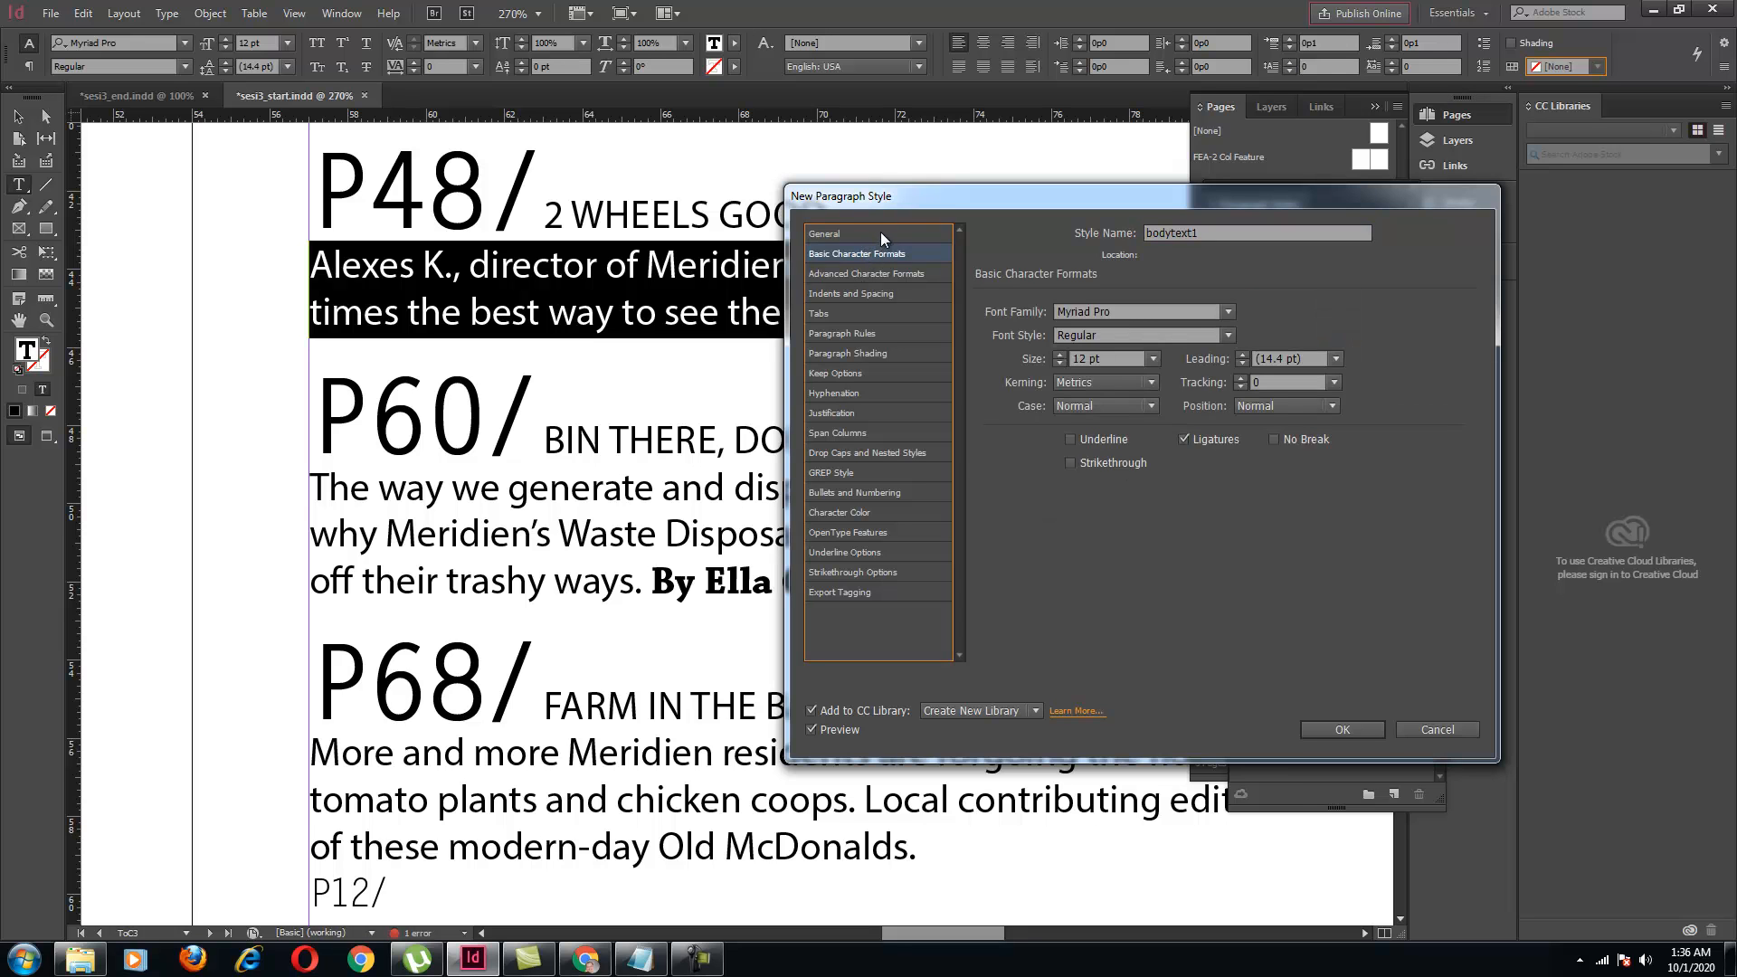
left_click(884, 234)
left_click(889, 272)
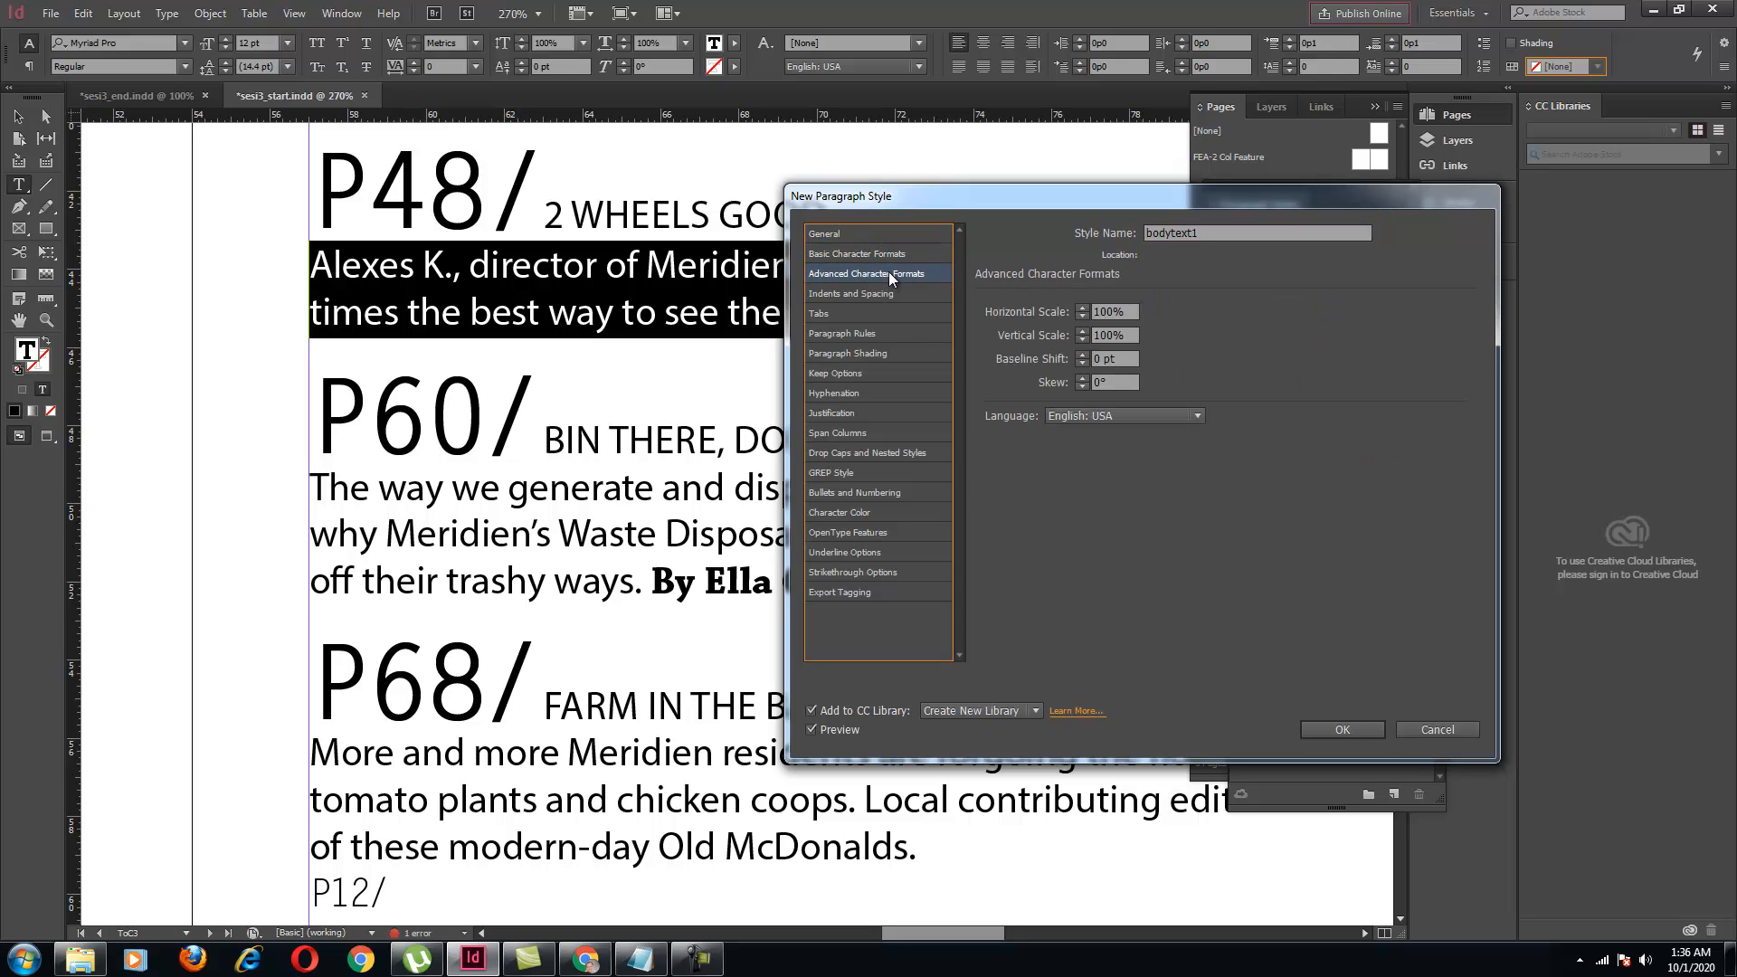
left_click(876, 314)
left_click(868, 334)
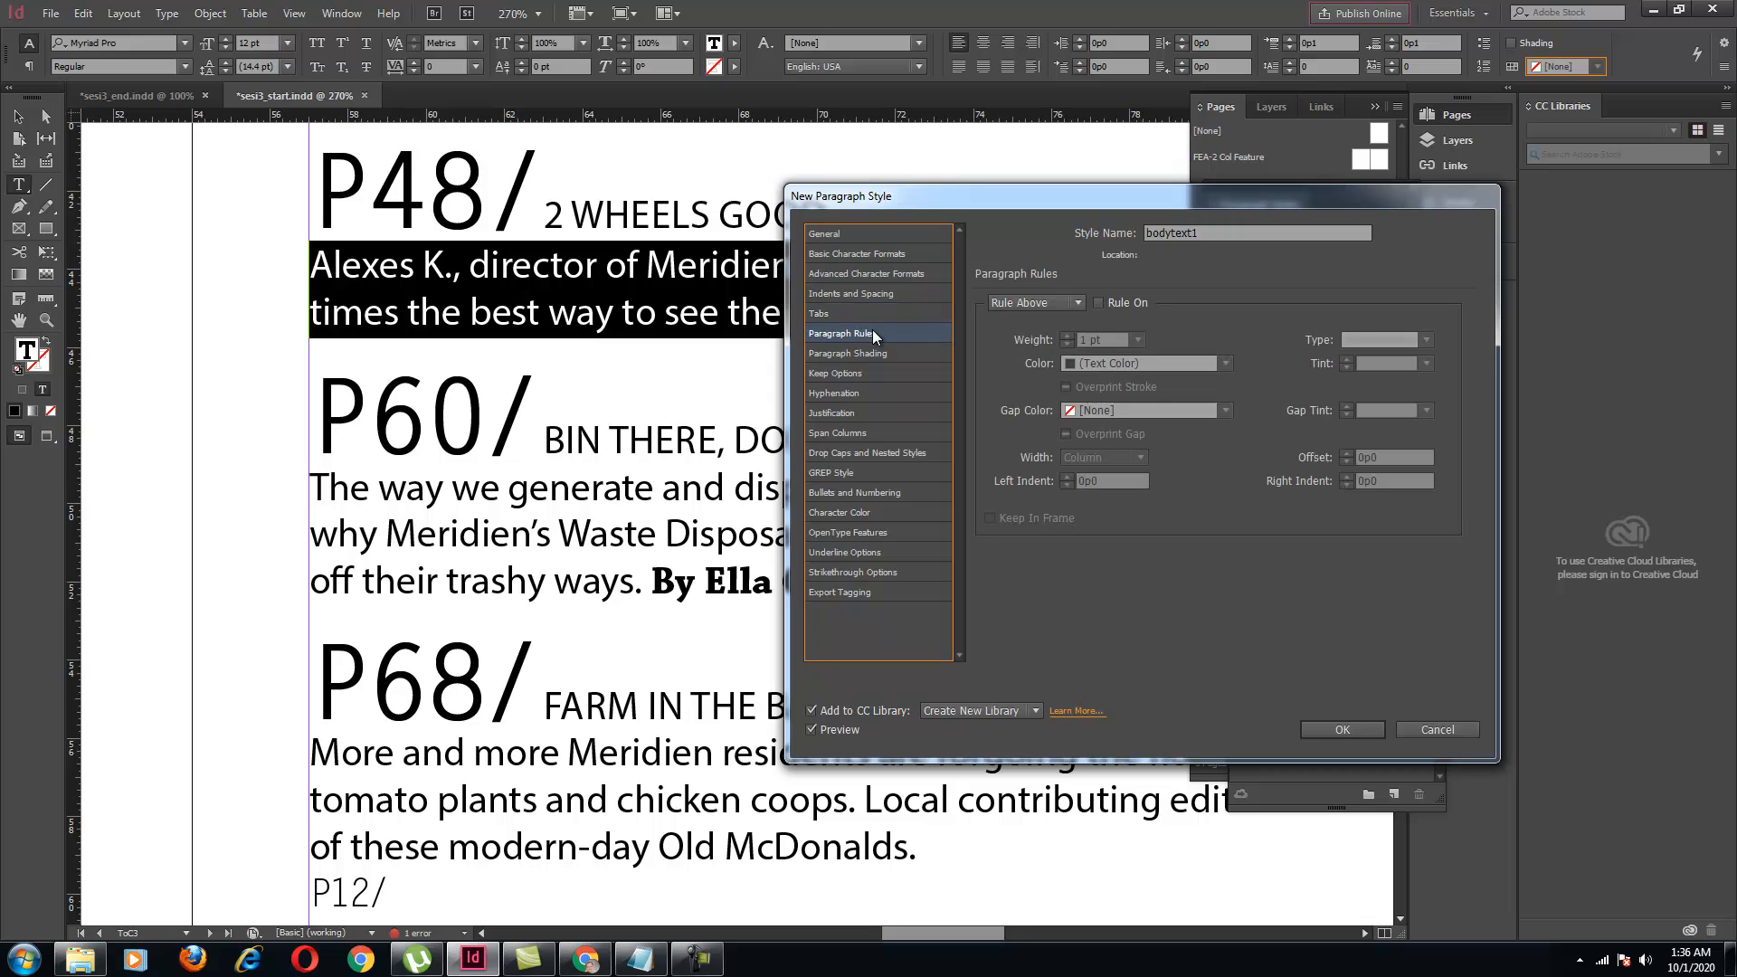
left_click_drag(957, 206, 1066, 259)
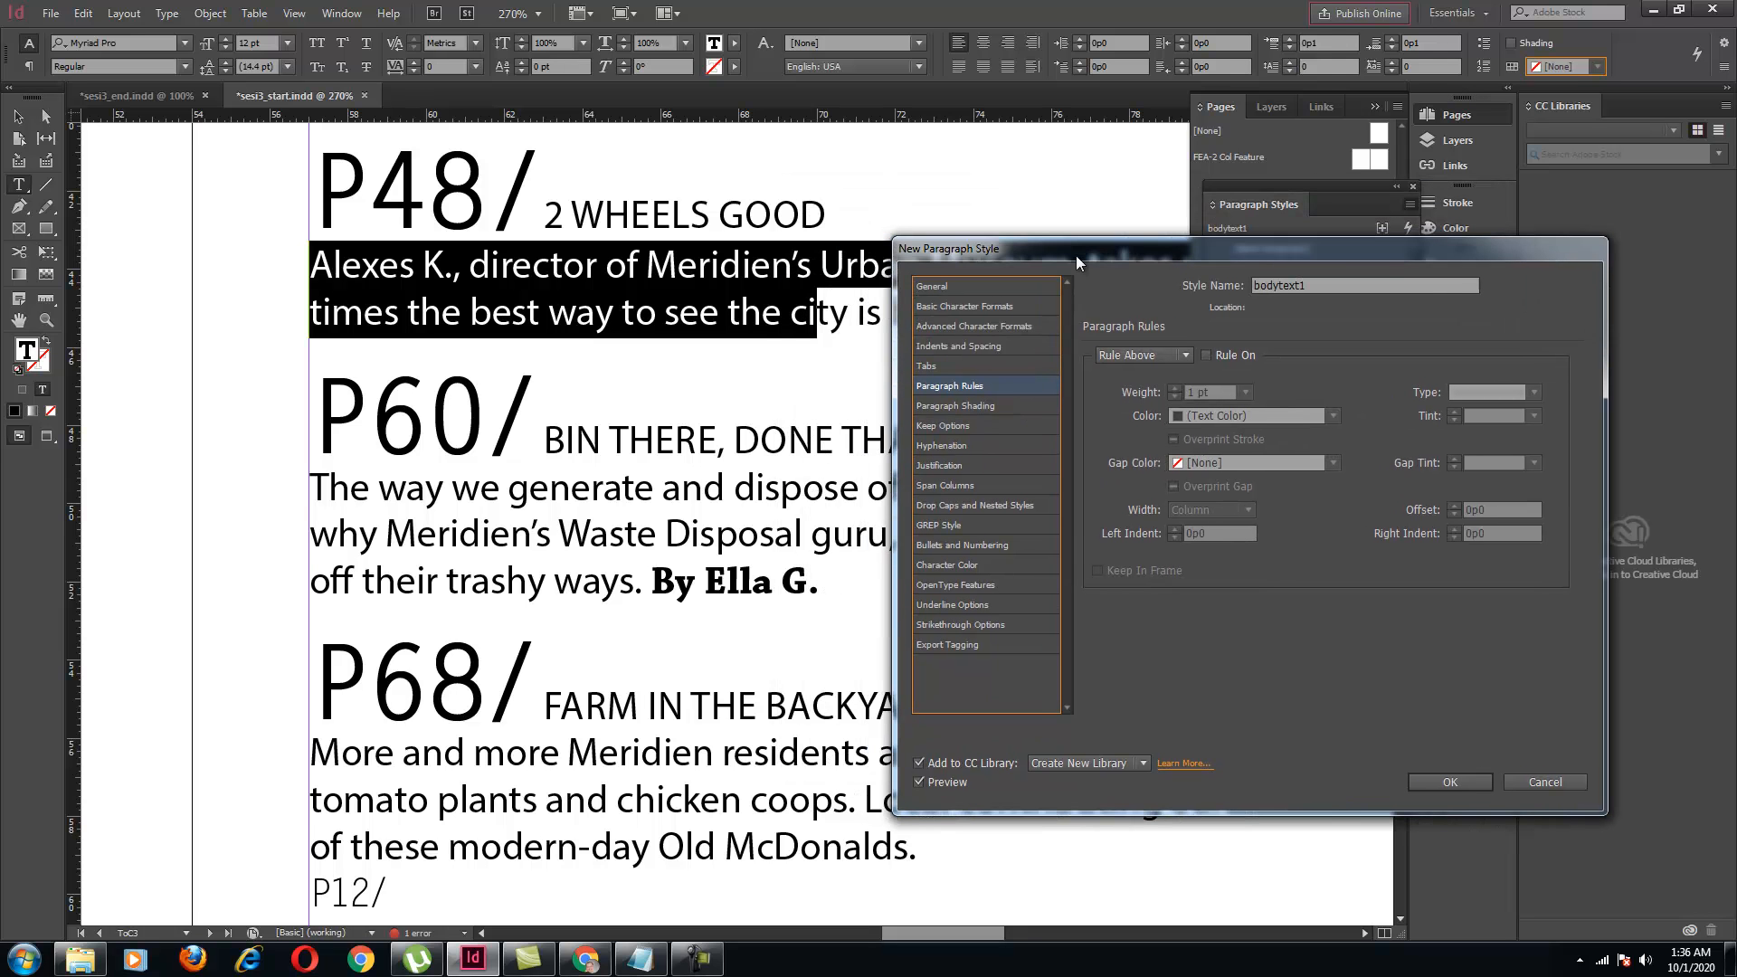
left_click(1214, 357)
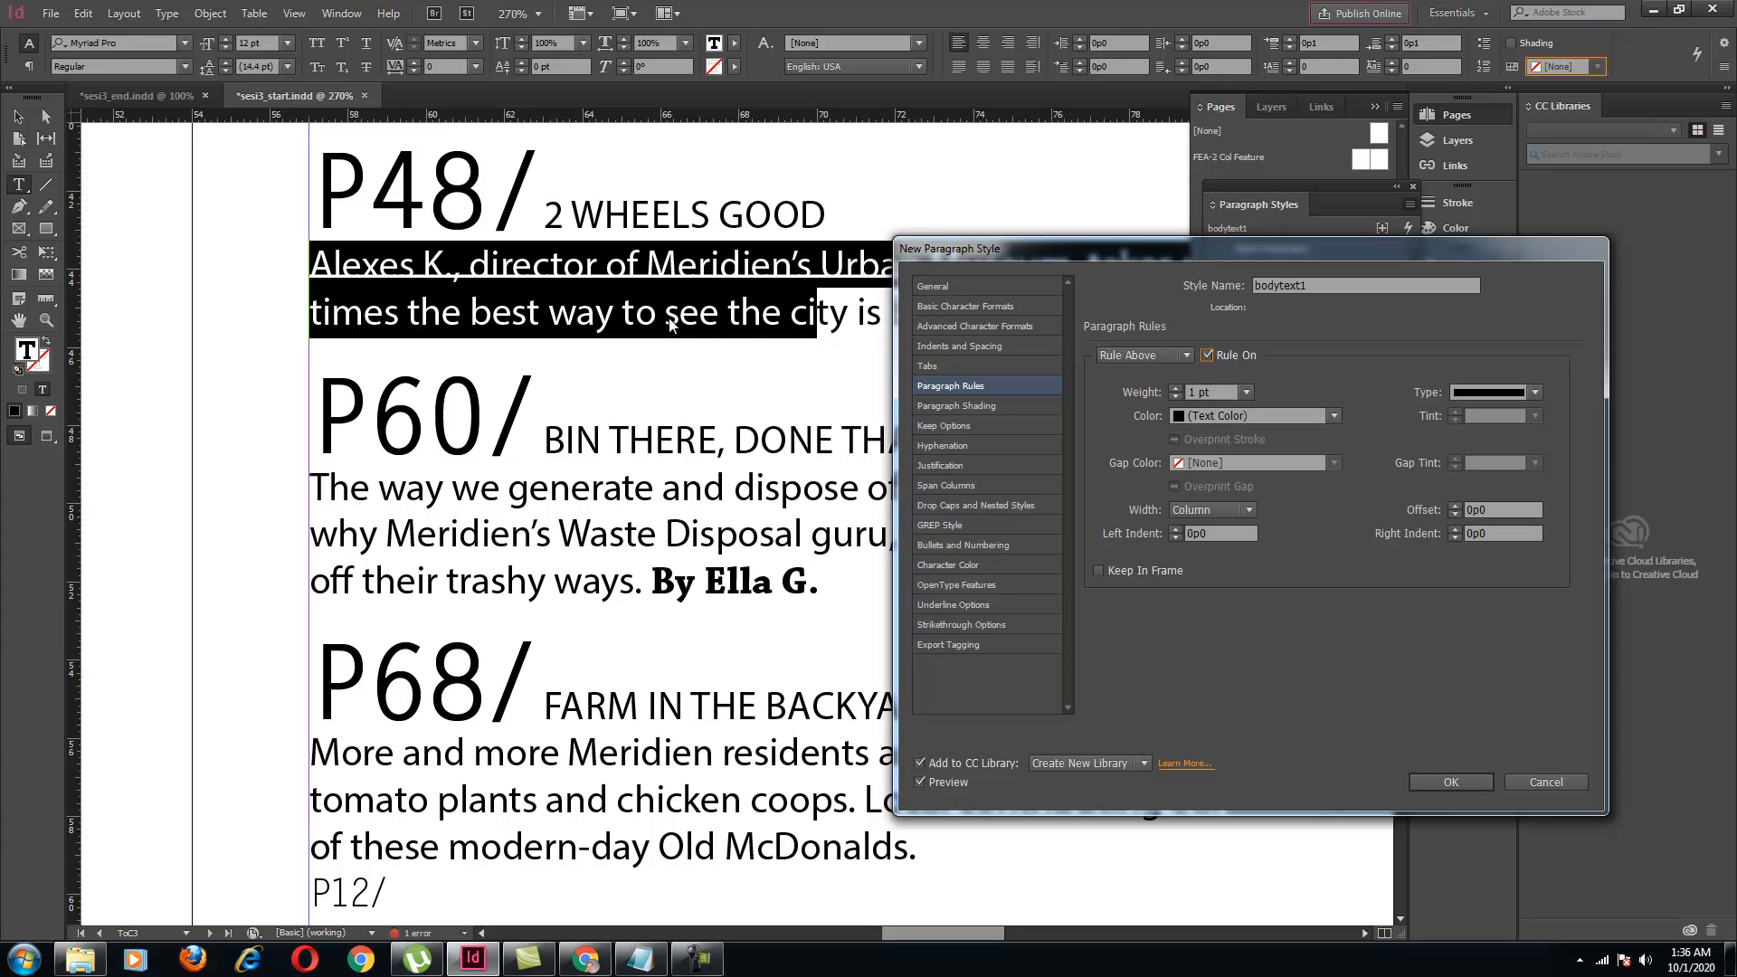
left_click(1455, 505)
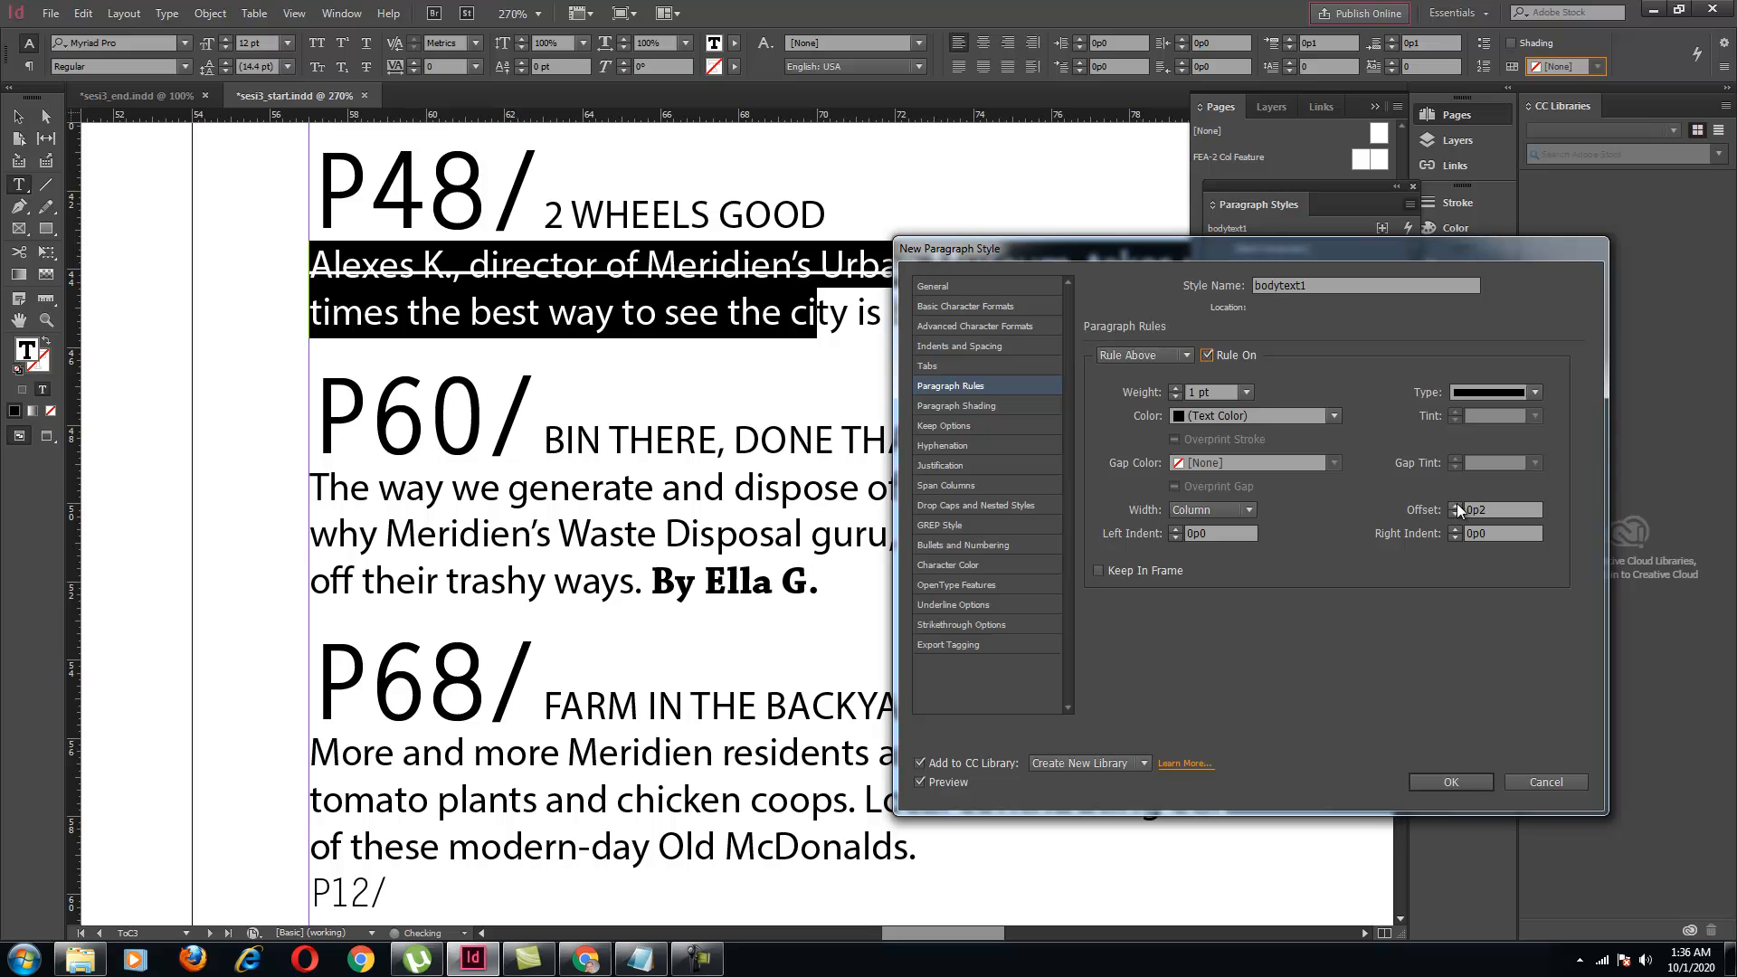
left_click(1455, 505)
left_click_drag(1132, 248, 1067, 317)
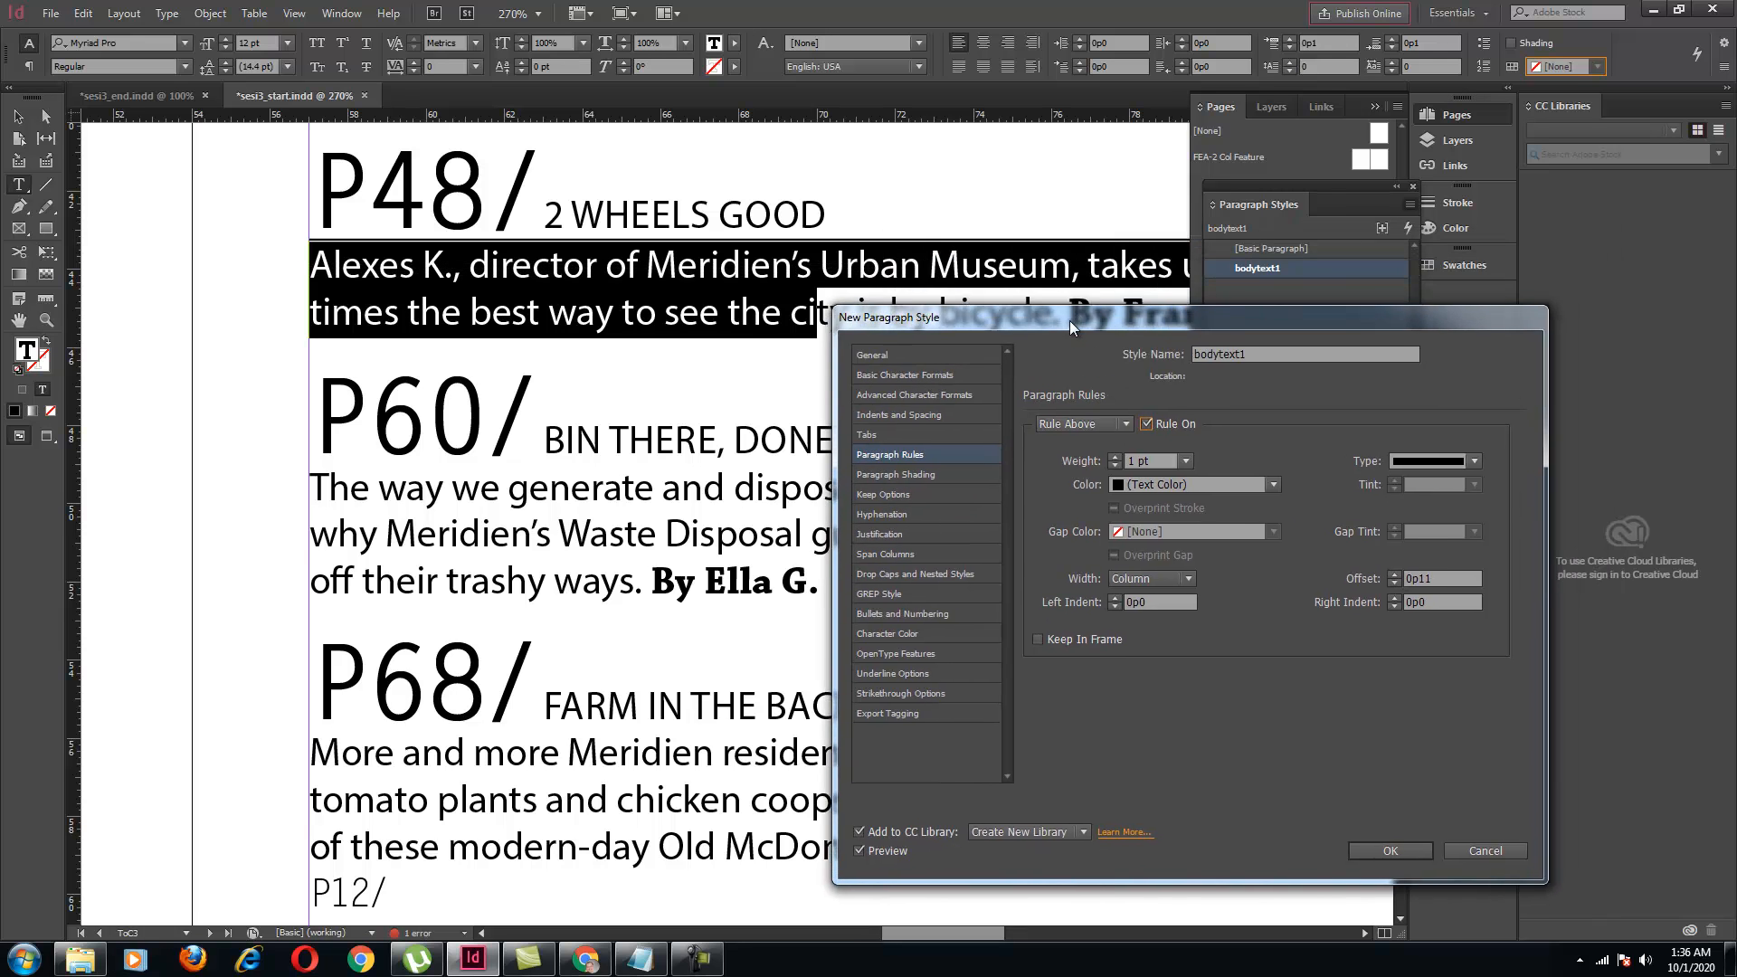
Set the rule's weight to 3 pt and its color to C=5 M=11 Y=100 K=0, and save the bodytext1 style
left_click(1420, 459)
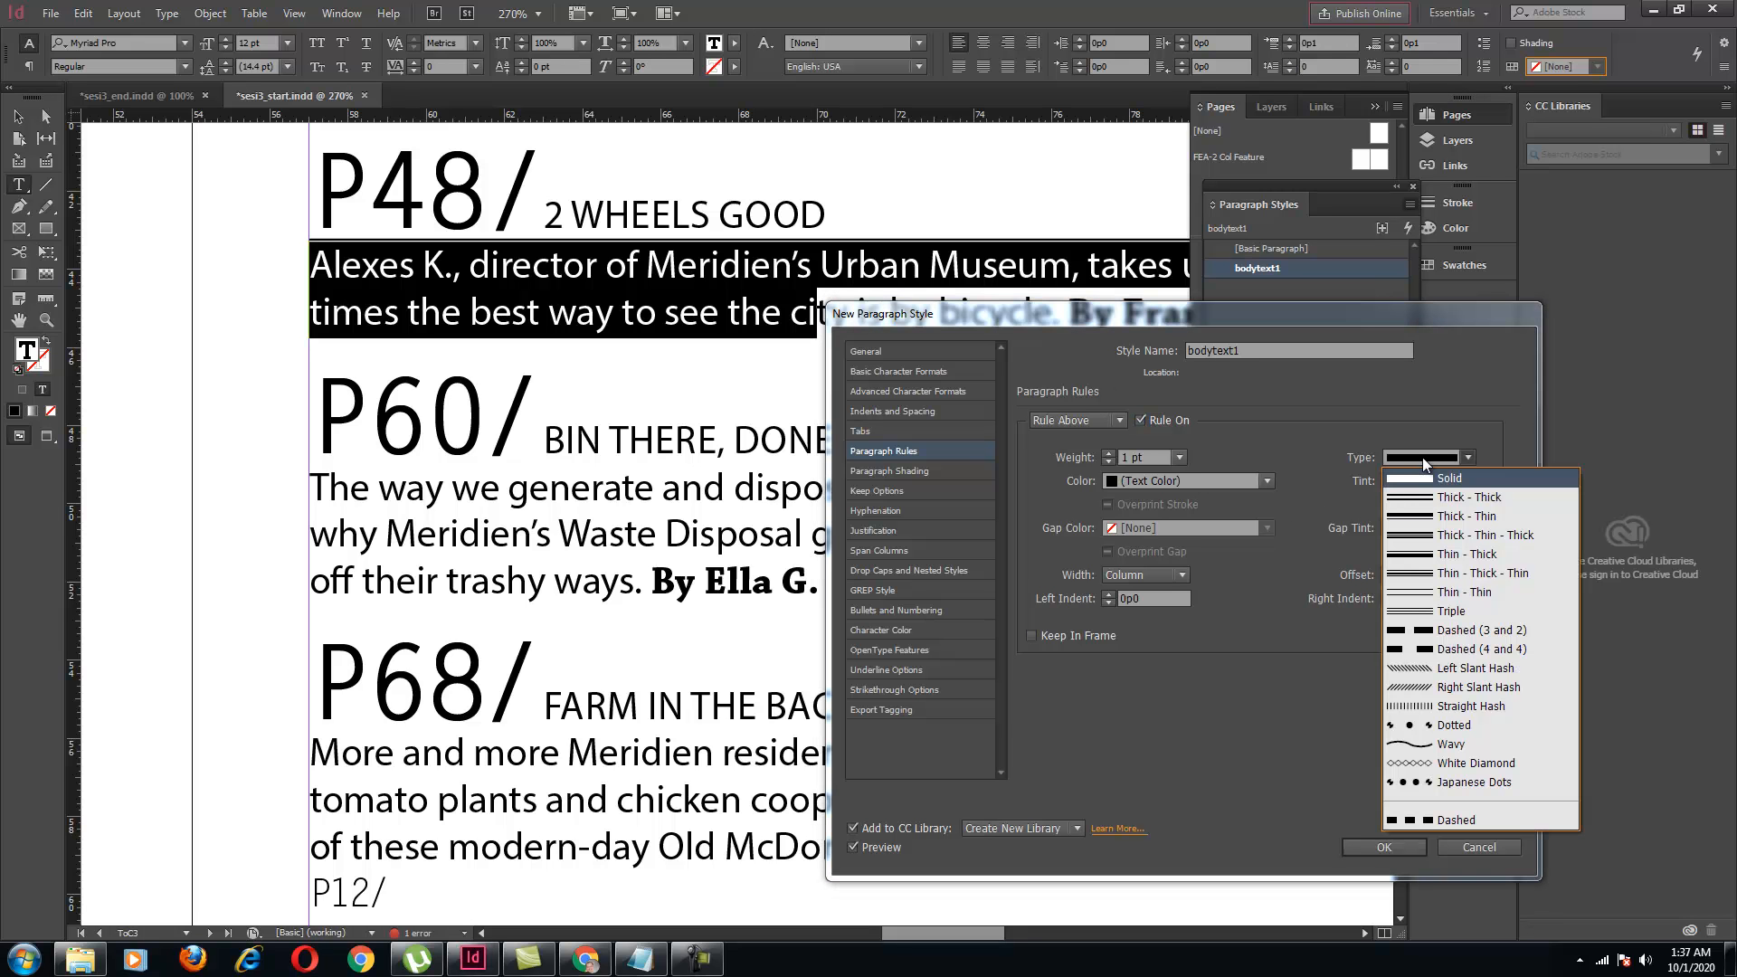
left_click(1423, 458)
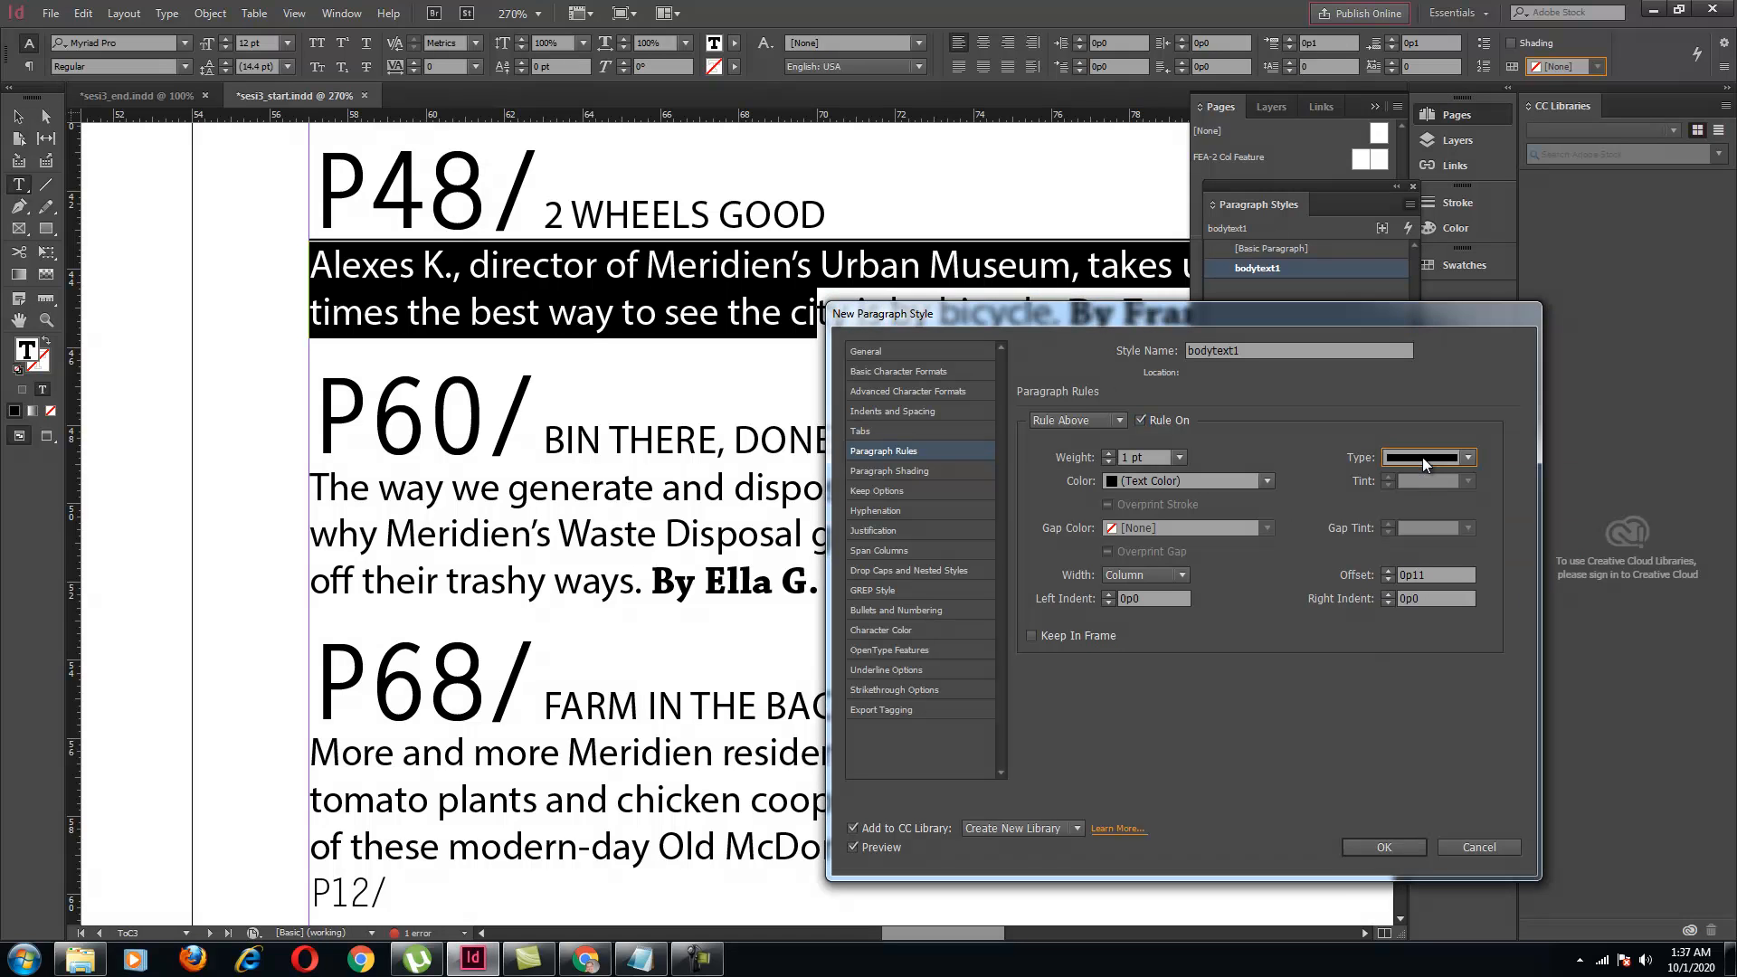
left_click(1106, 453)
left_click(1106, 453)
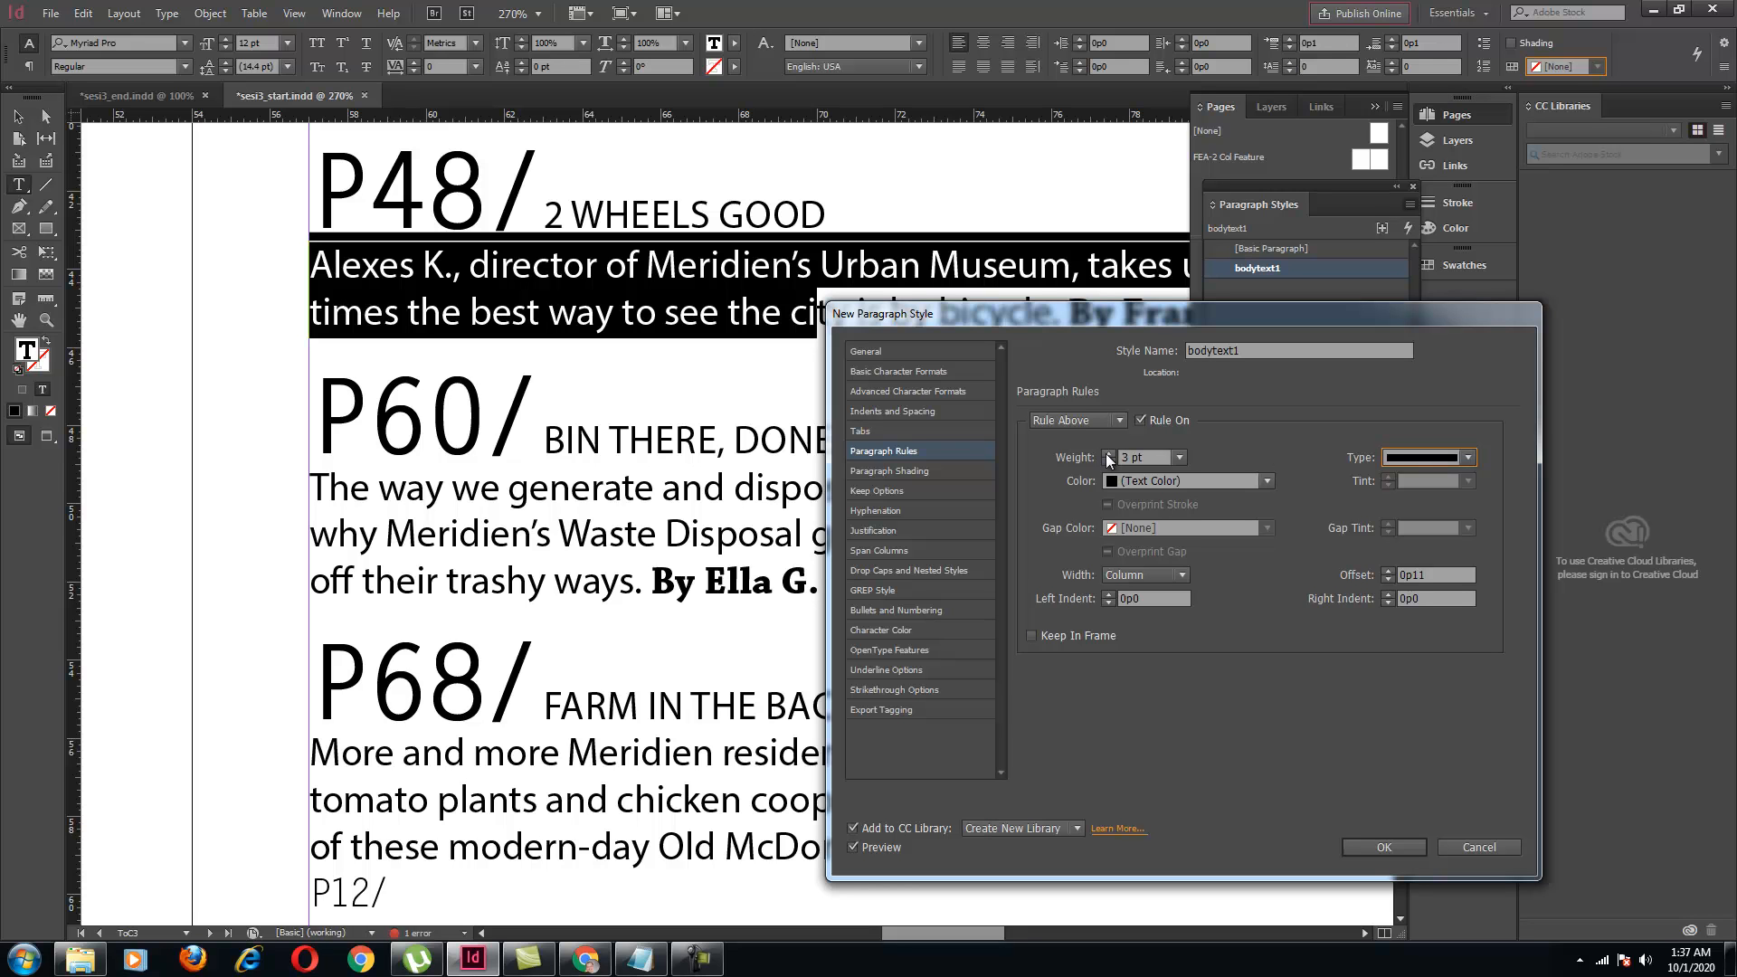
left_click(1141, 483)
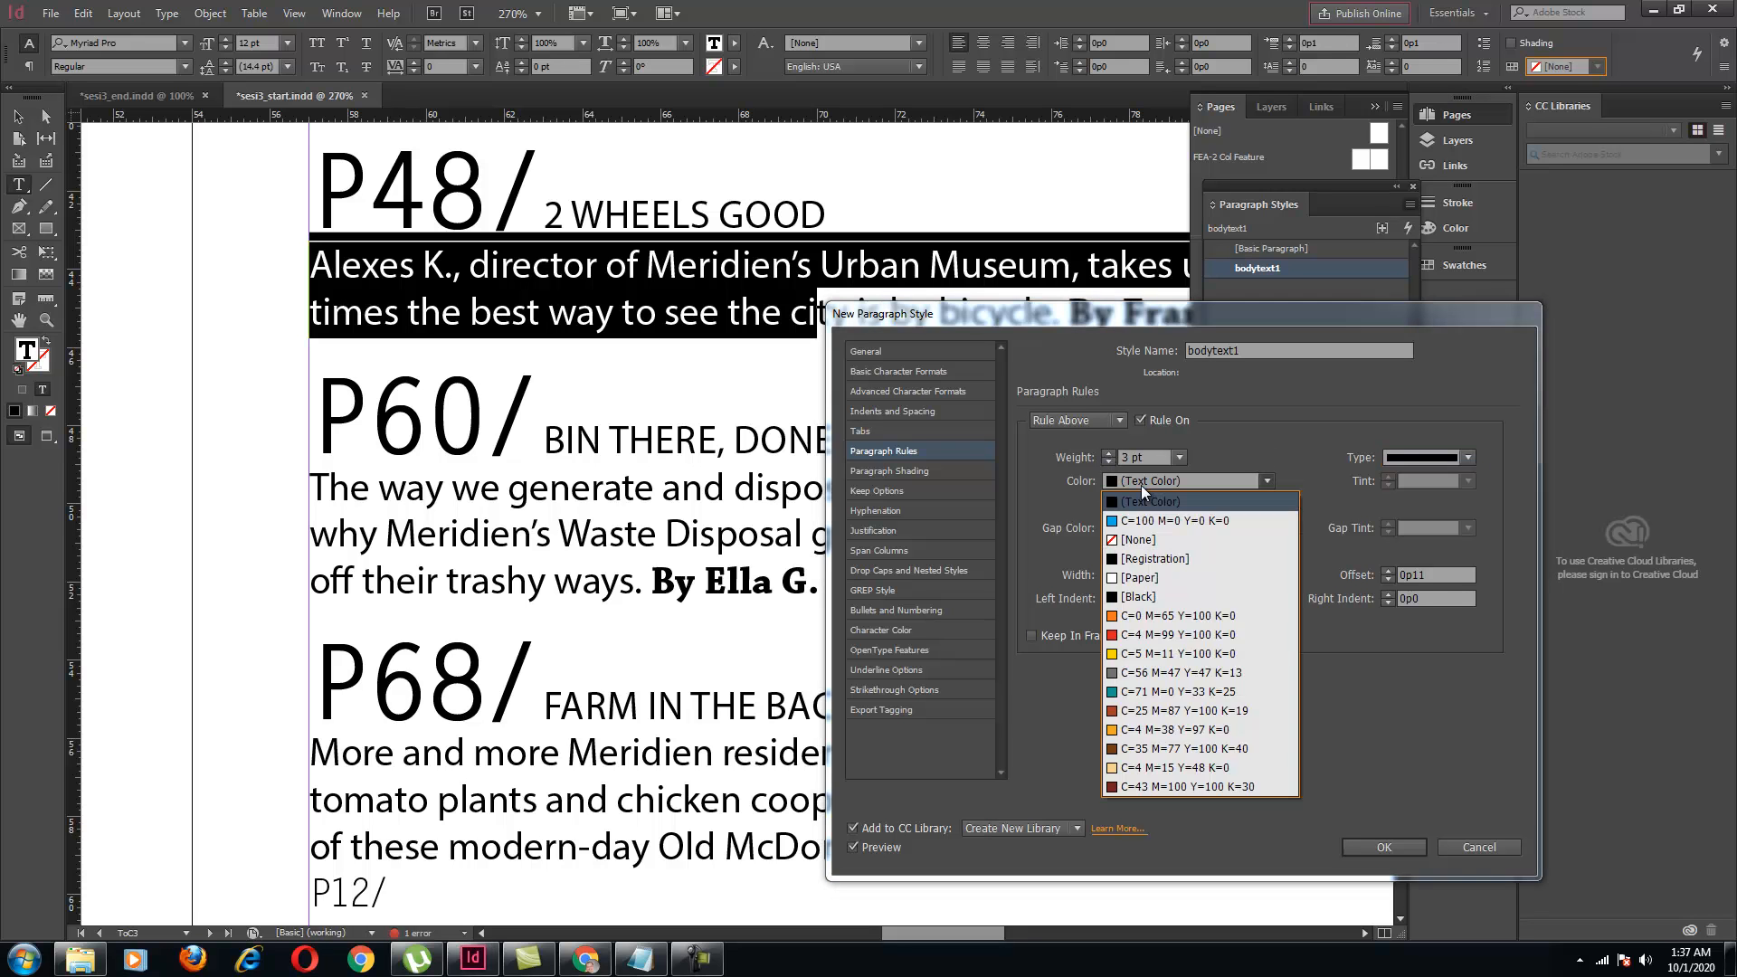
left_click(1132, 652)
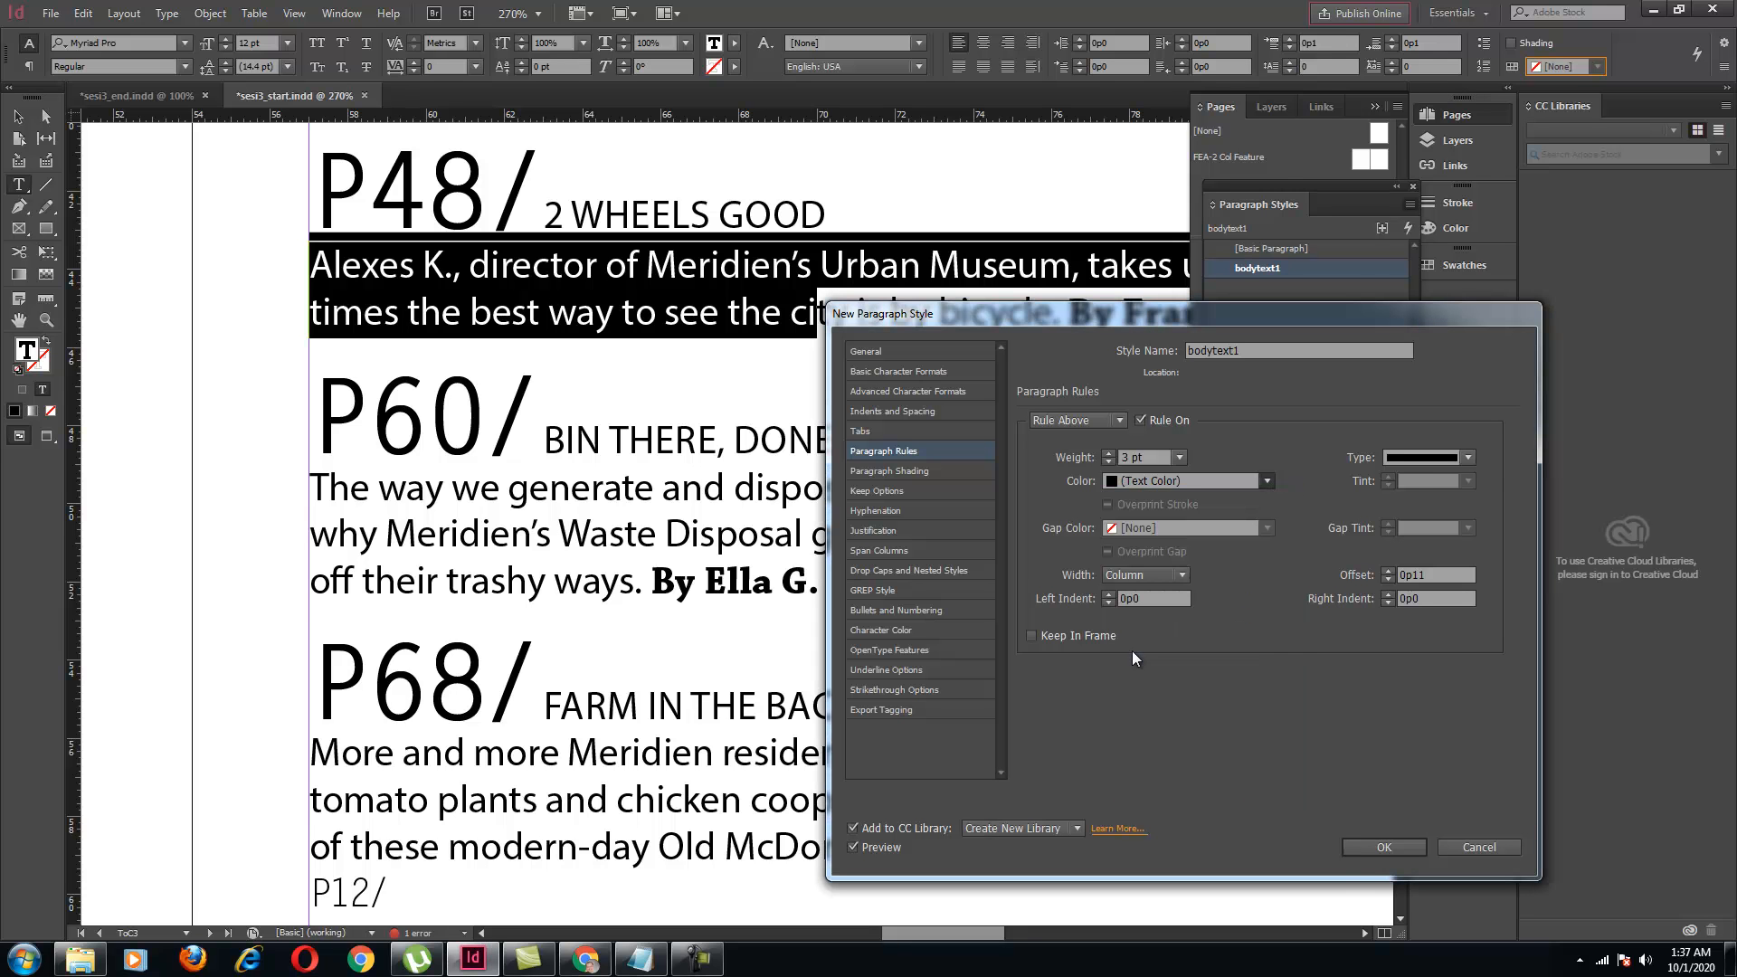
left_click(1364, 848)
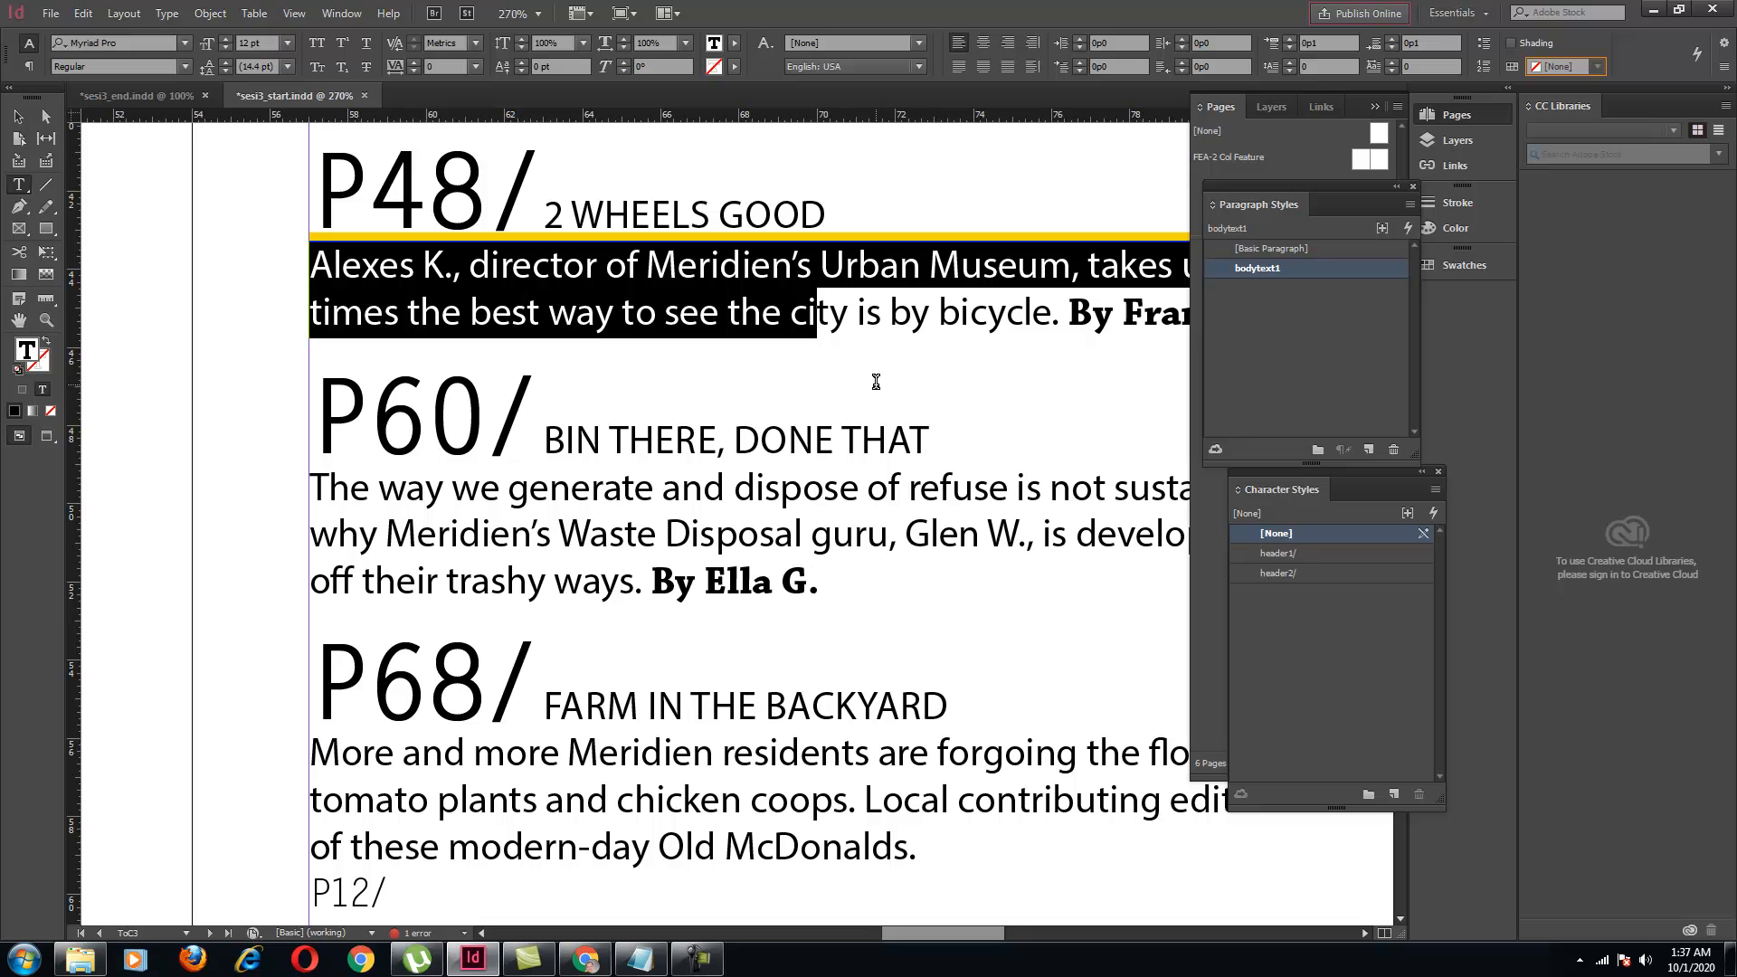
Apply the bodytext1 paragraph style to the body paragraphs under the P60/ and P68/ headings
left_click(890, 319)
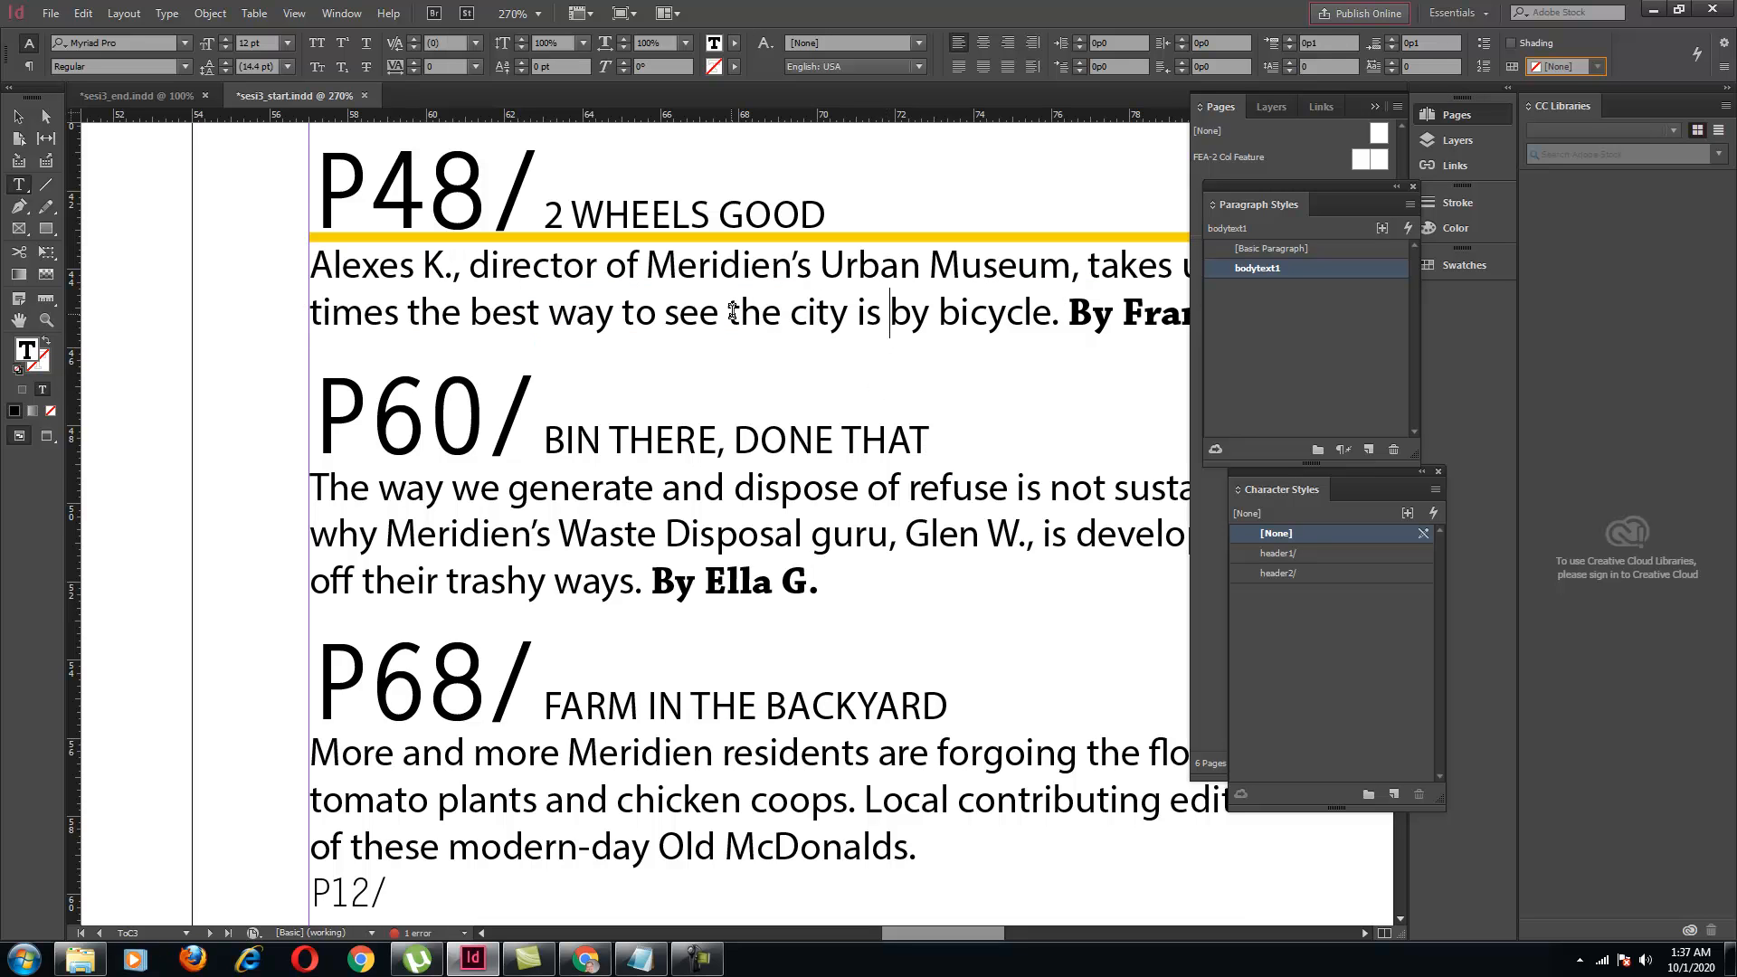
left_click(637, 495)
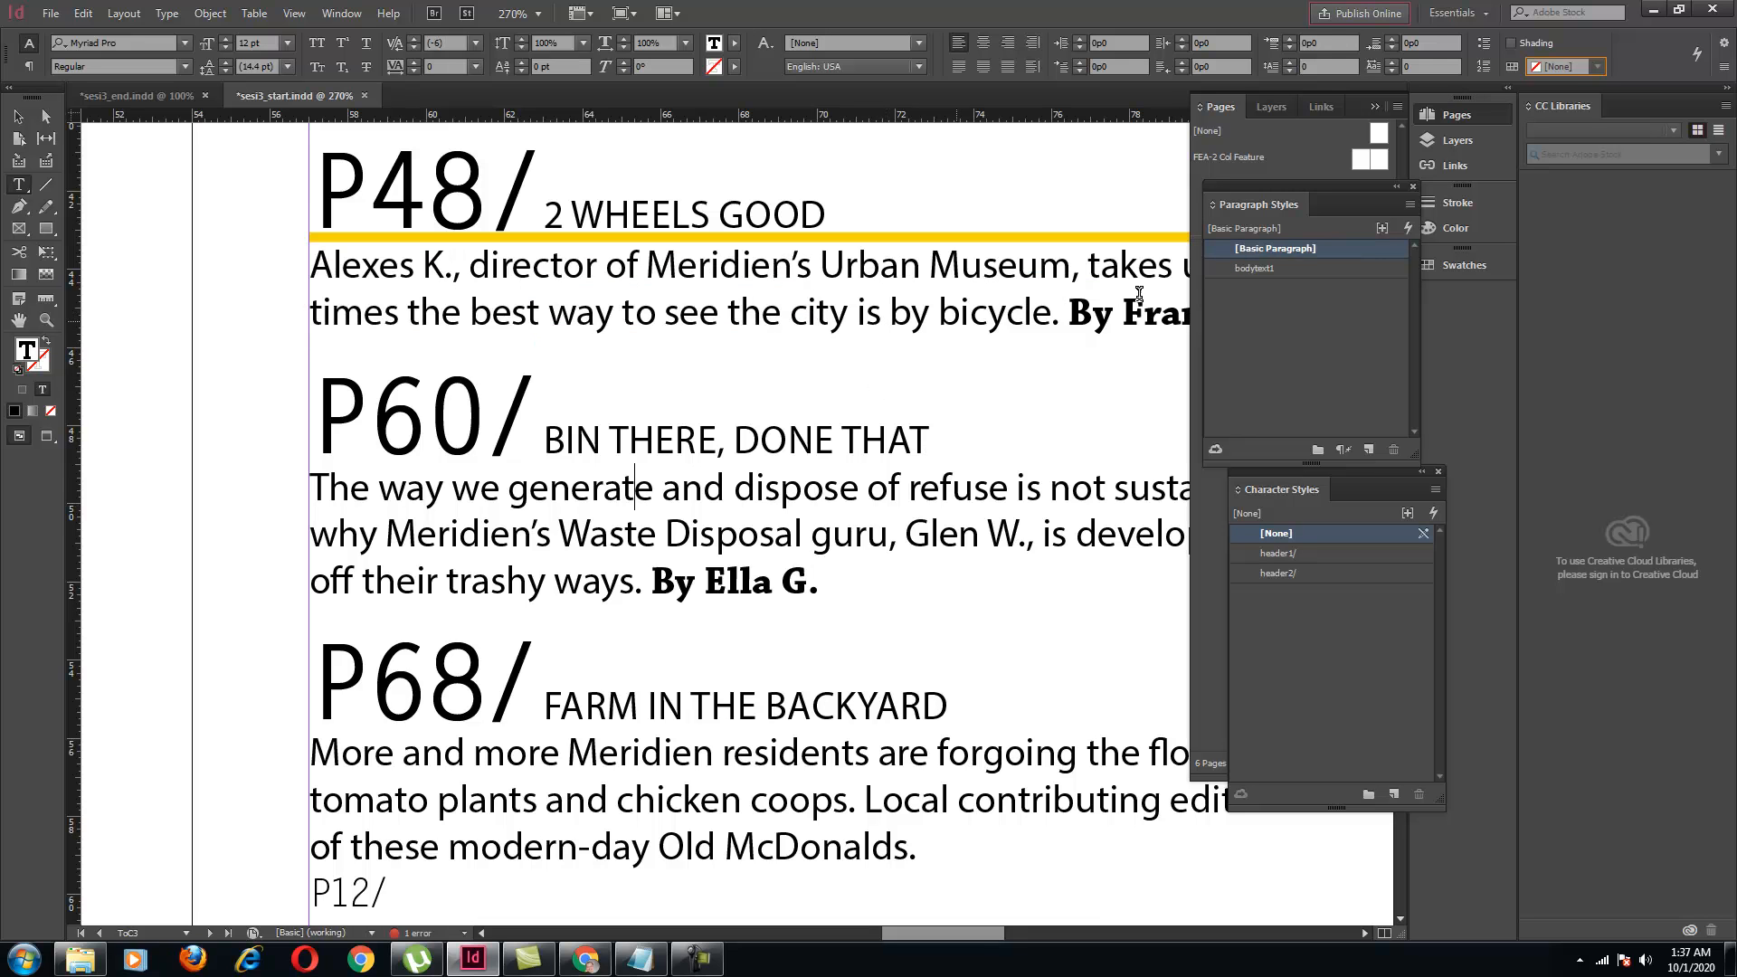
left_click(1262, 268)
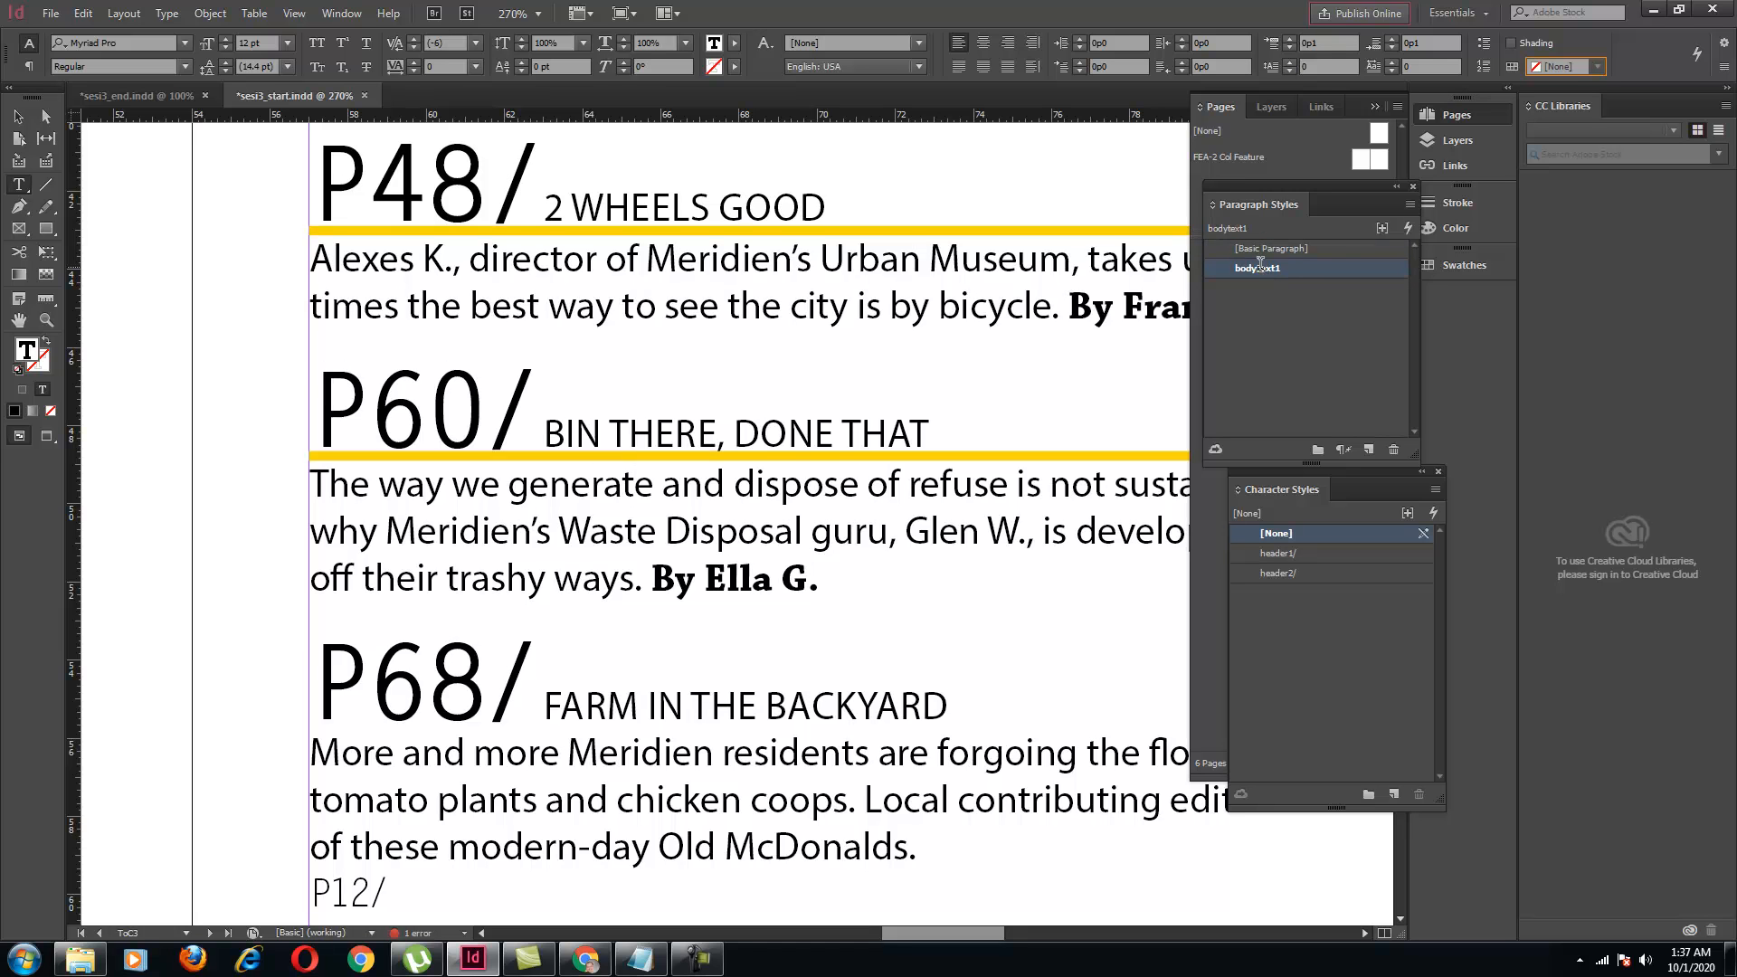
left_click(715, 755)
left_click(1267, 269)
Examine the paragraph rules across the full width of the column and the text in the neighbouring column
scroll(796, 706, "down", 2)
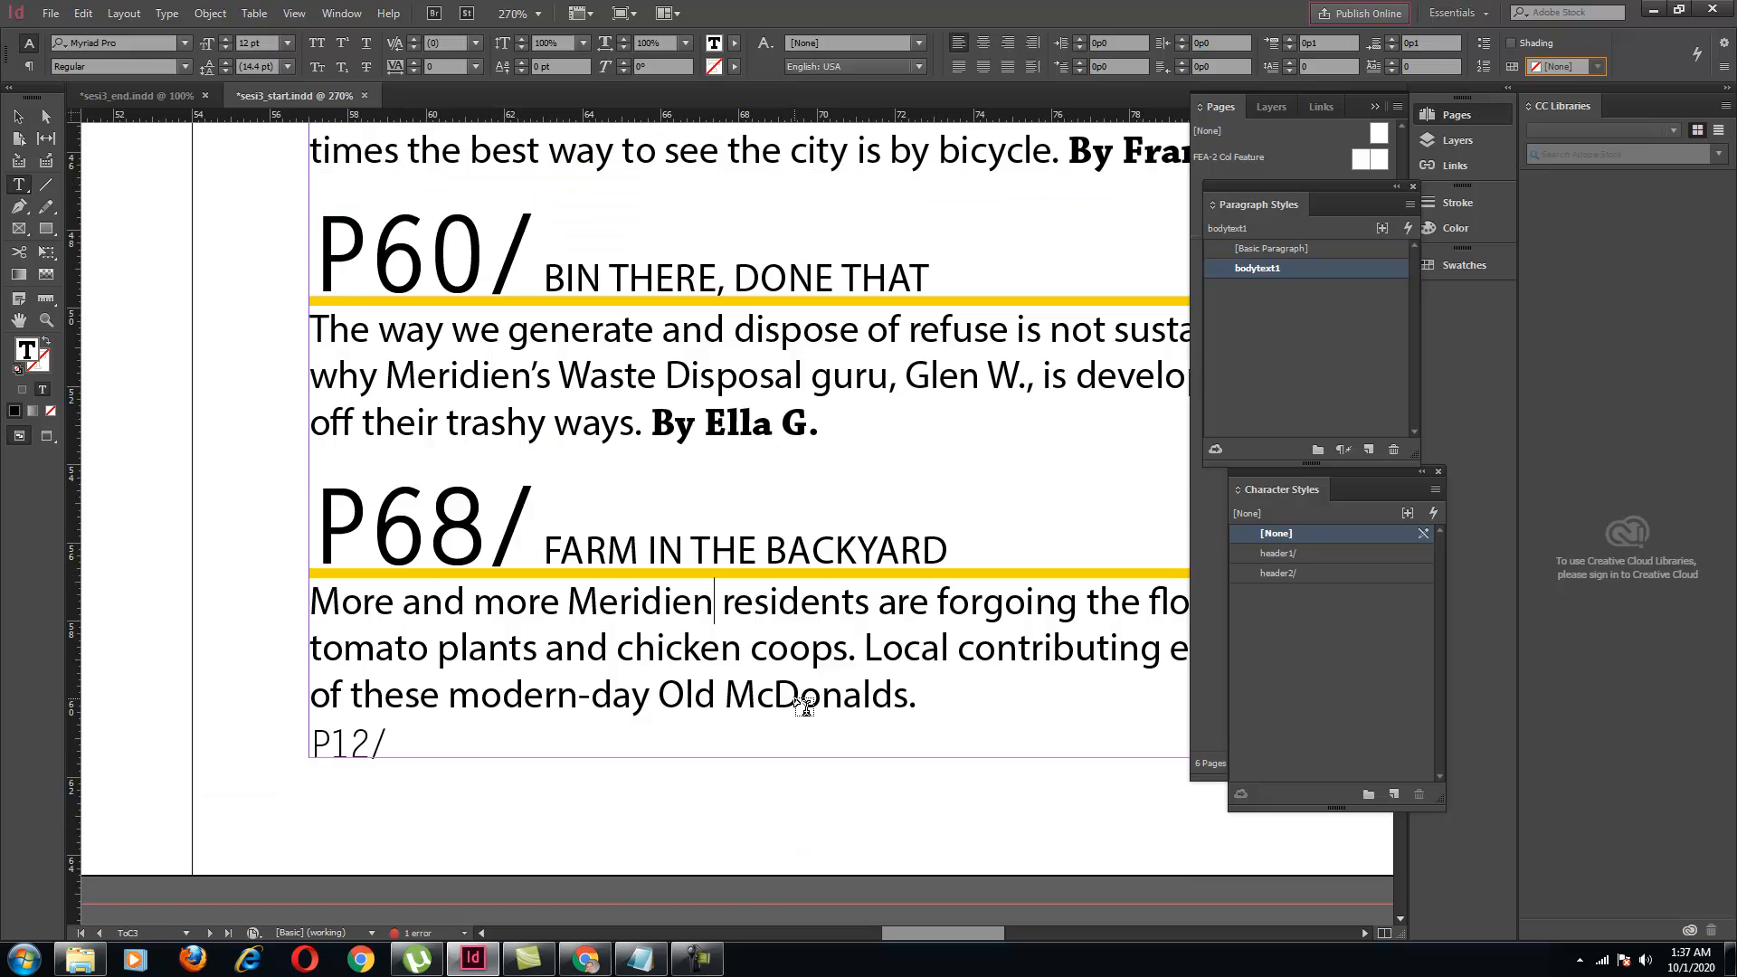
scroll(801, 701, "up", 1)
scroll(801, 701, "down", 1)
left_click(19, 320)
left_click_drag(1167, 386, 681, 424)
left_click_drag(914, 424, 584, 428)
left_click_drag(769, 457, 526, 494)
left_click_drag(705, 601, 833, 519)
left_click_drag(720, 523, 874, 520)
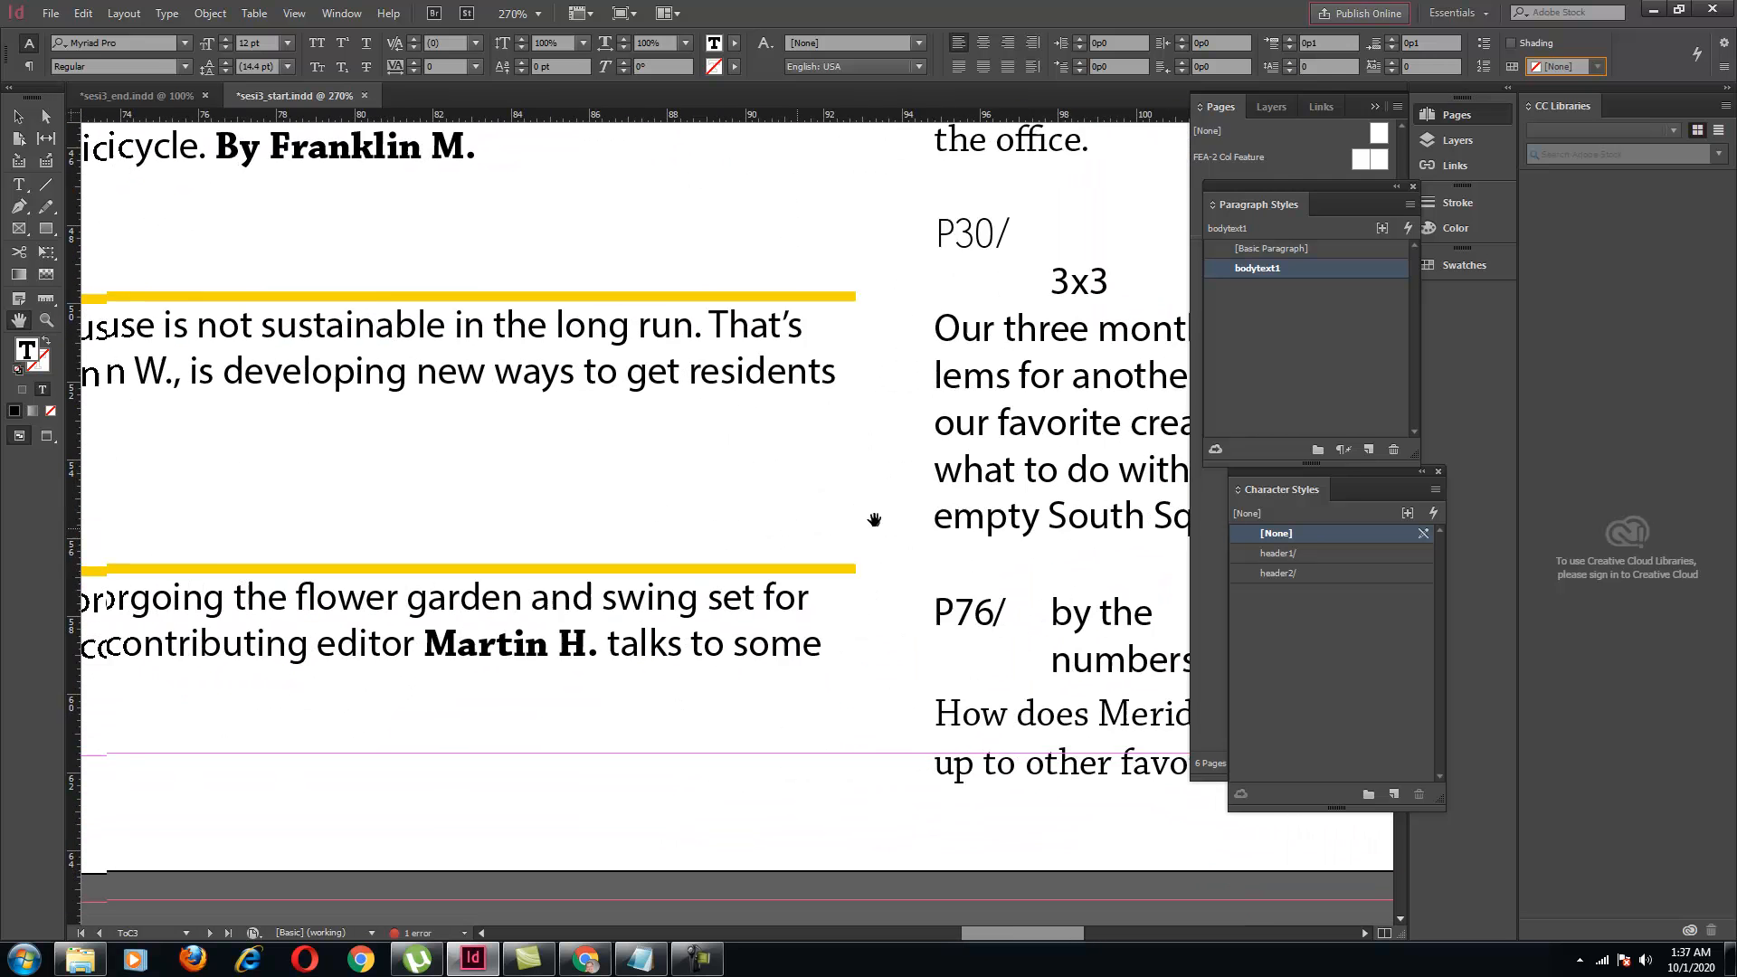
Go to the ToC4-ToC5 spread and select the three-column text frame on page P4
left_click(1441, 124)
left_click_drag(1043, 413, 1027, 382)
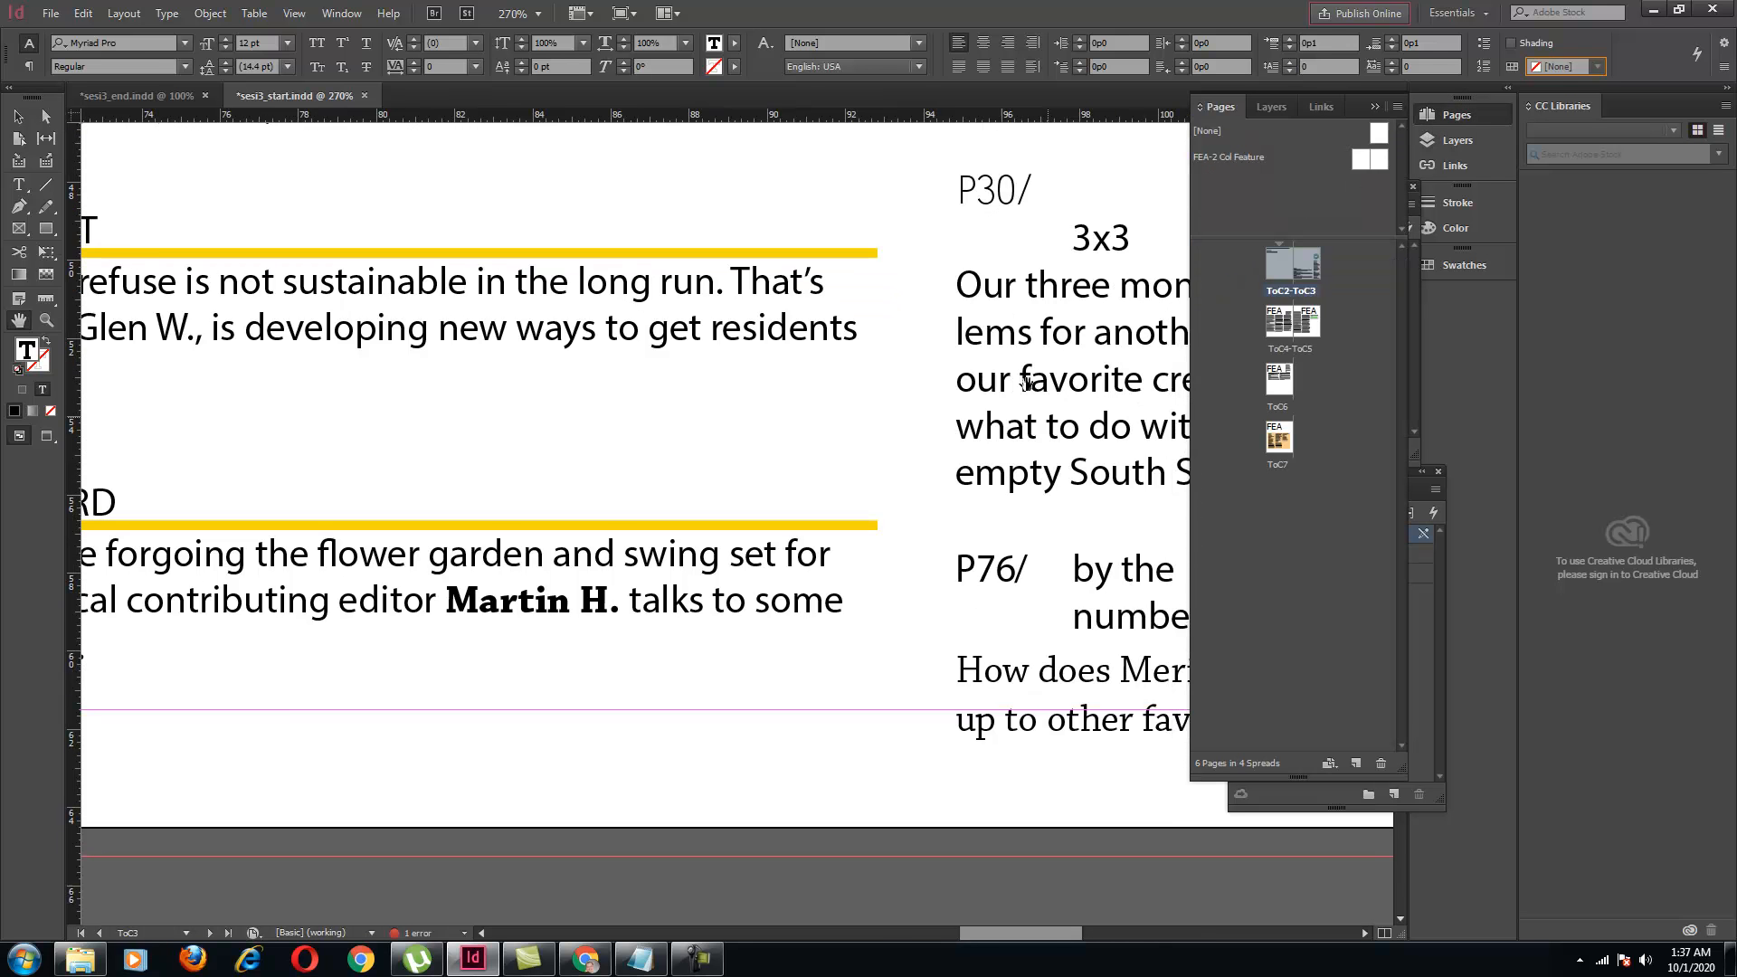
double_click(1275, 324)
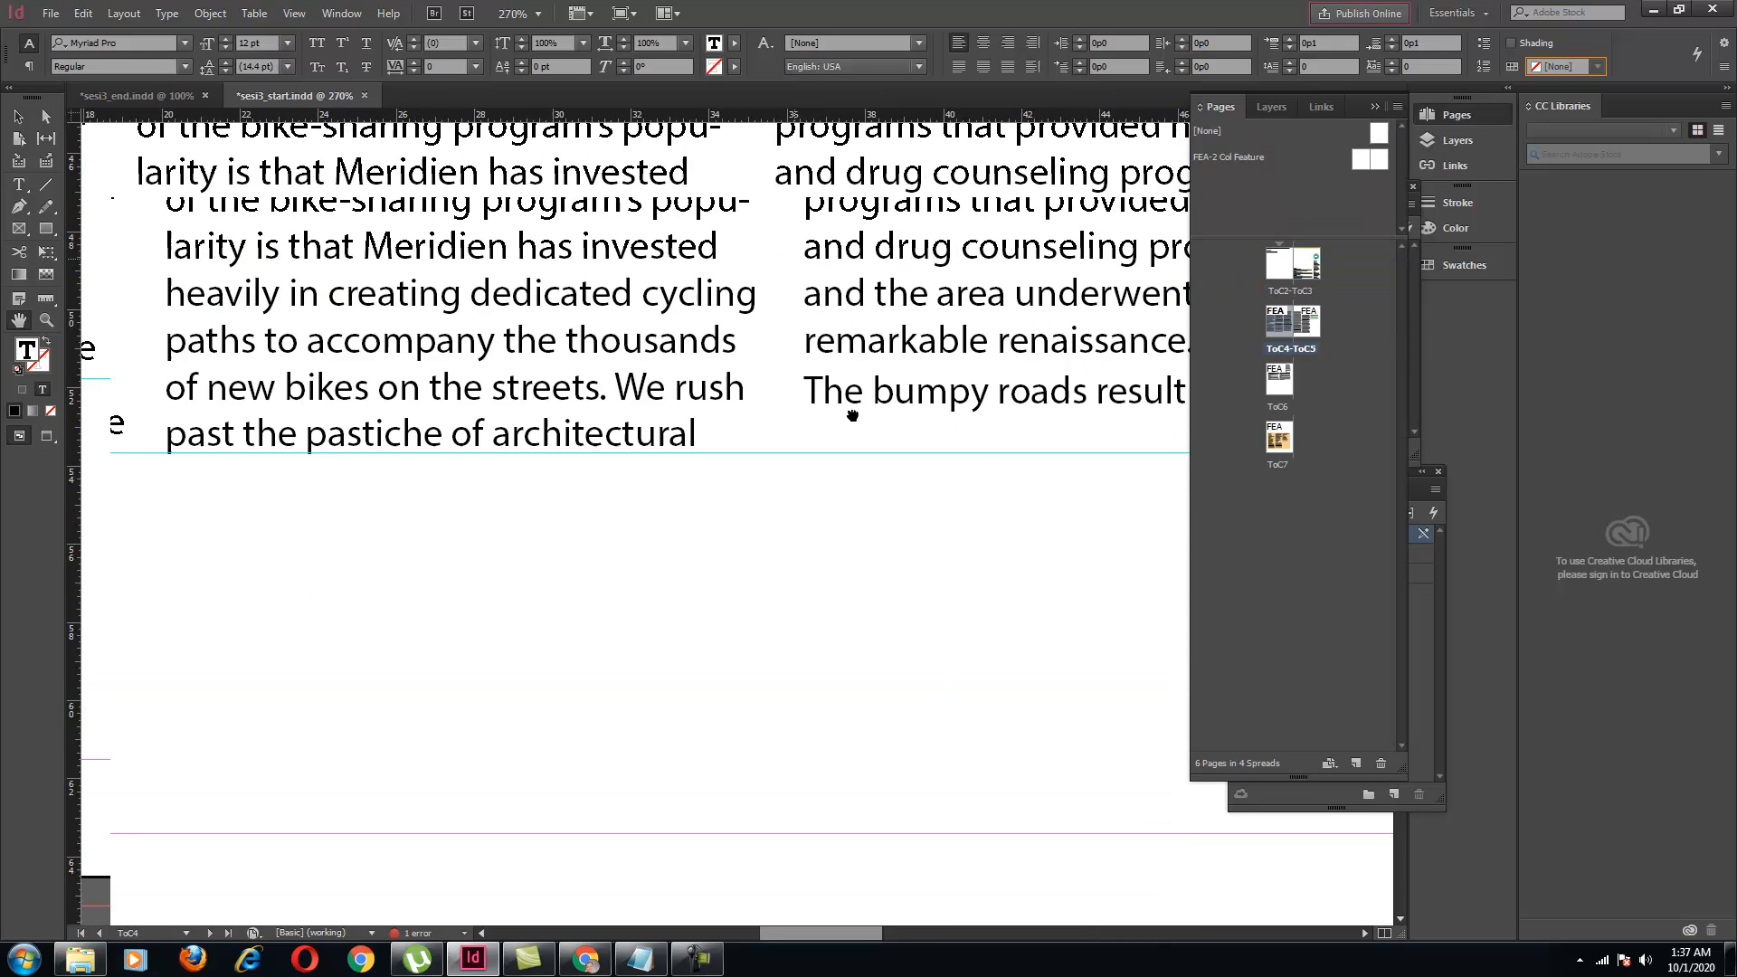
scroll(846, 418, "down", 5)
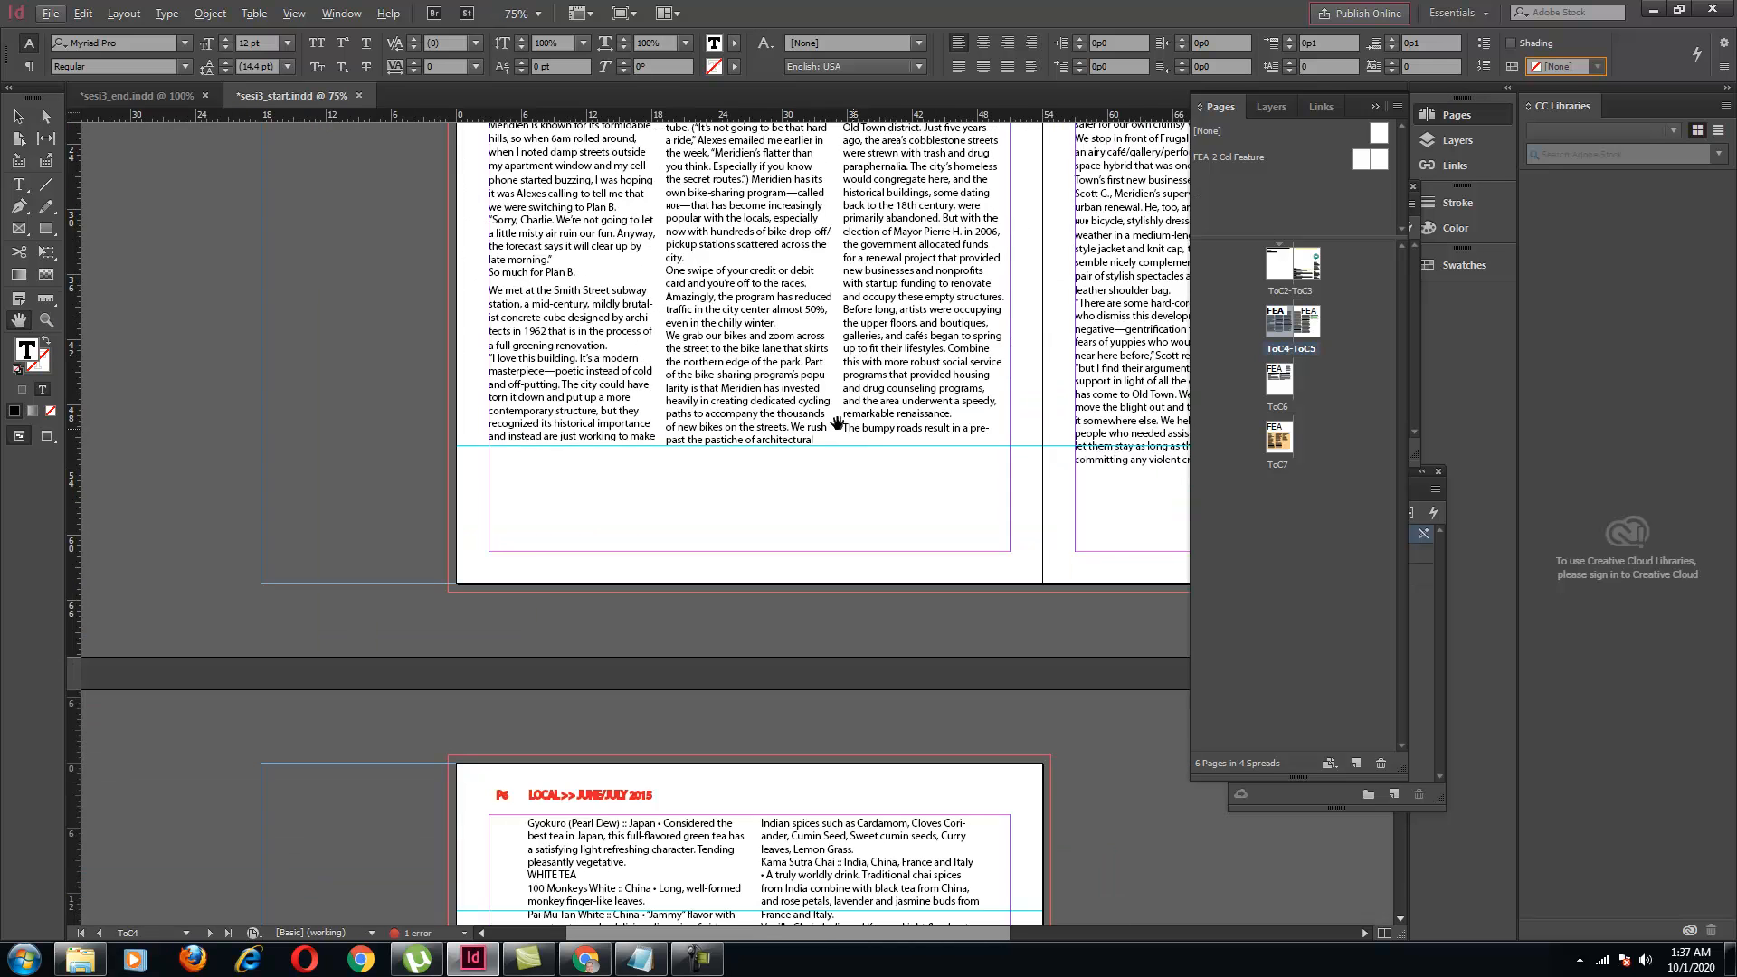
scroll(795, 264, "up", 3)
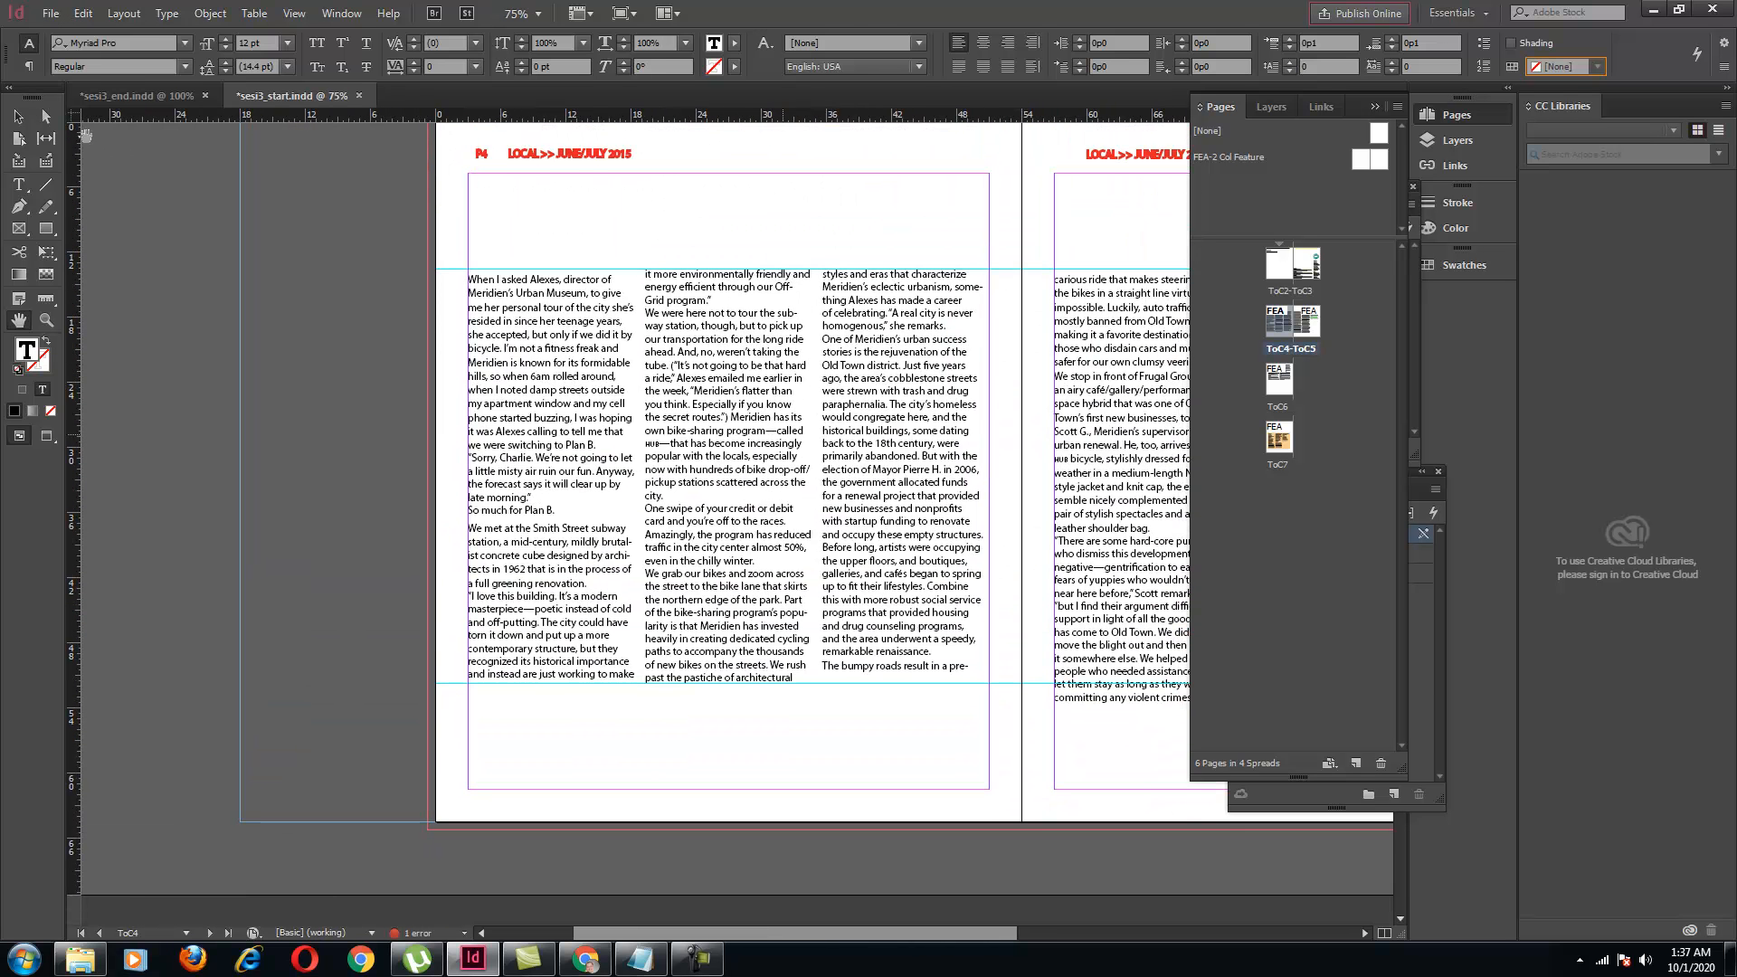
left_click(18, 117)
left_click(548, 324)
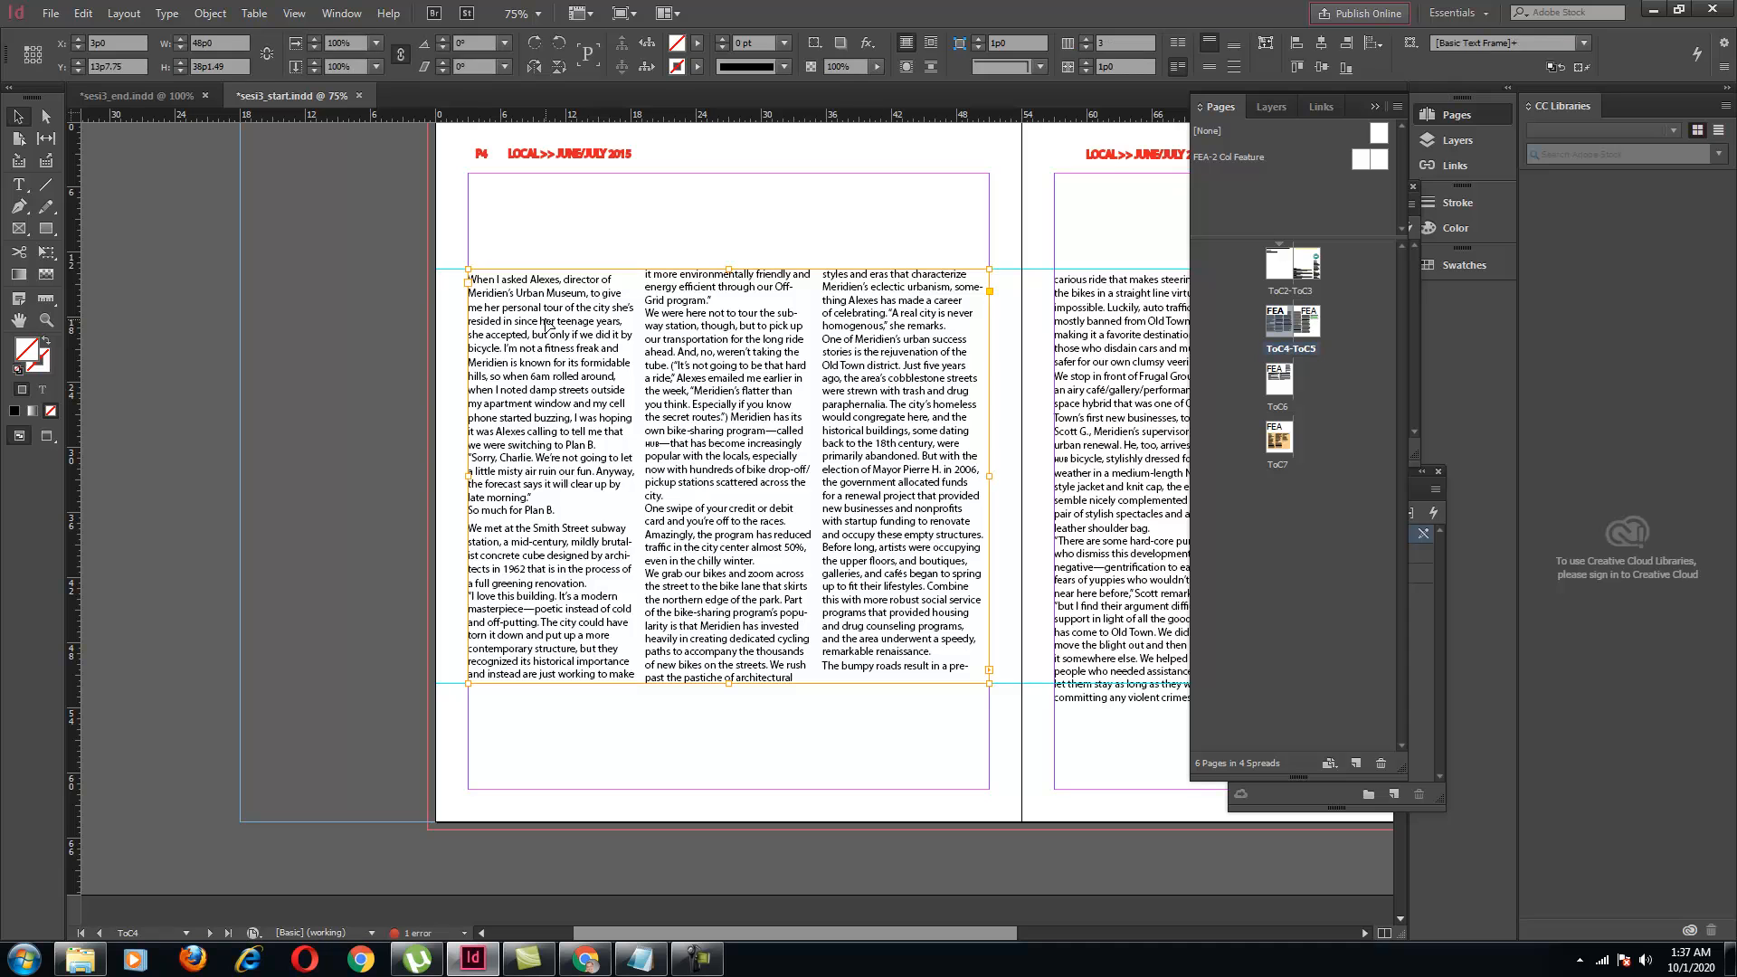
Give the opening paragraph of the story on page P4 a first-line indent of 1p1
key("t")
left_click_drag(471, 281, 590, 363)
left_click(29, 66)
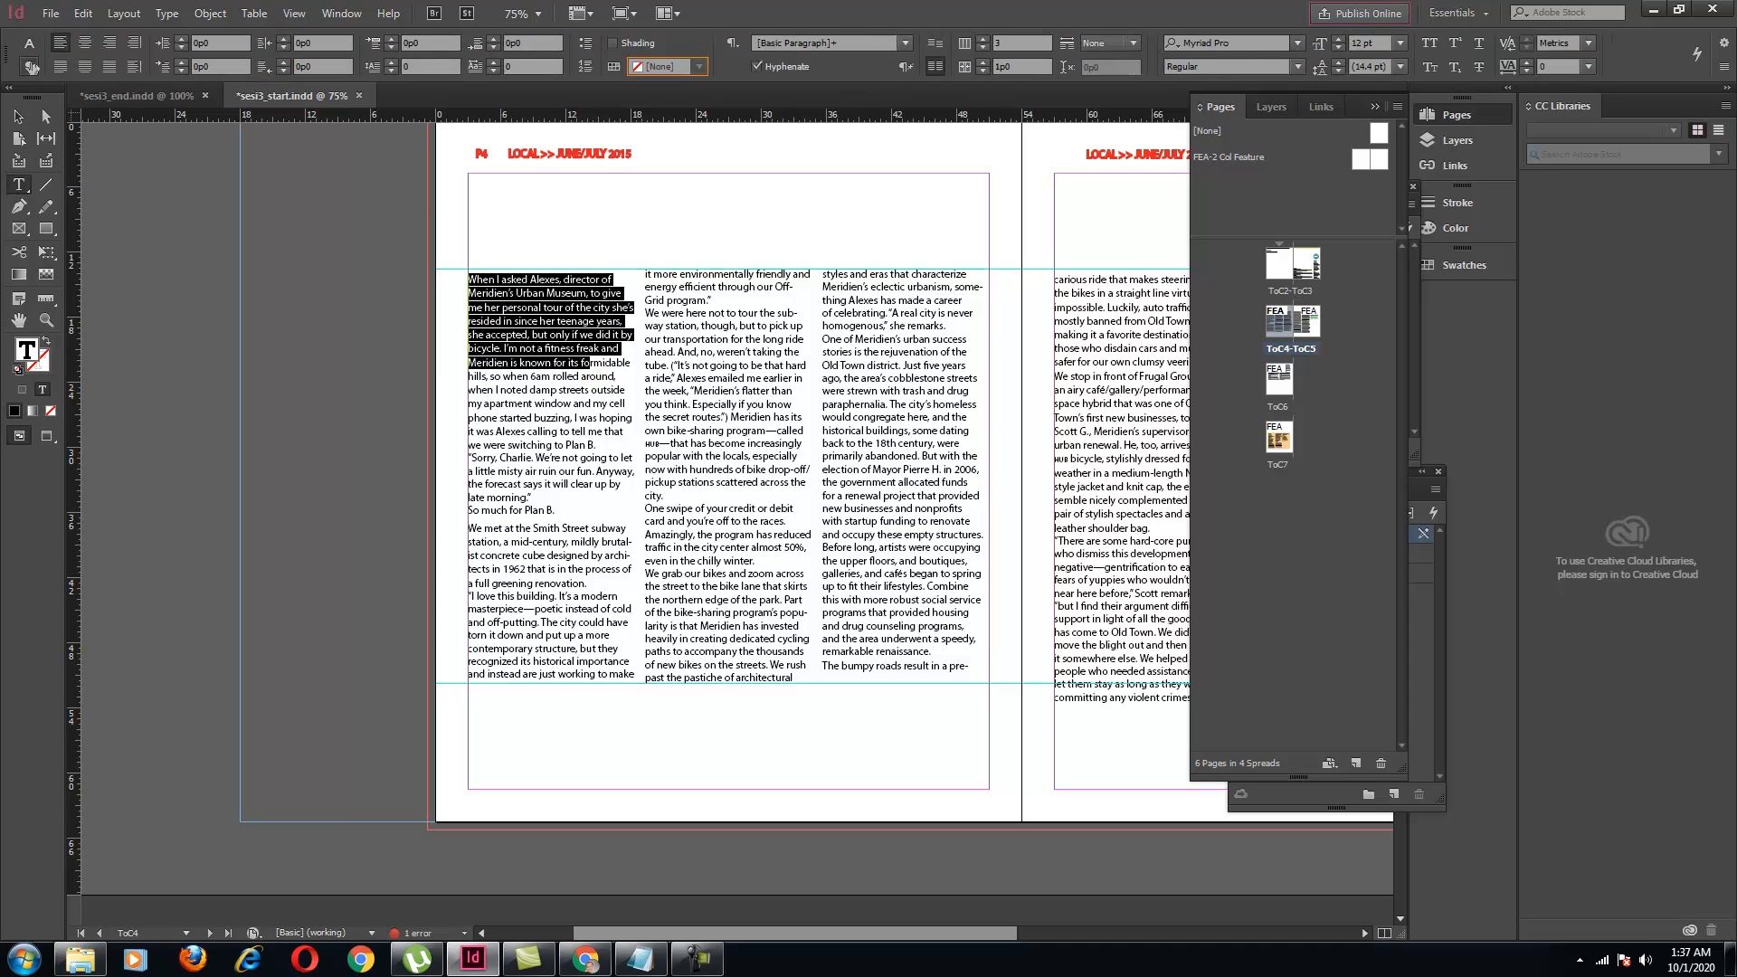
left_click(183, 62)
left_click(182, 63)
left_click(183, 63)
left_click(182, 62)
left_click(183, 63)
left_click(183, 63)
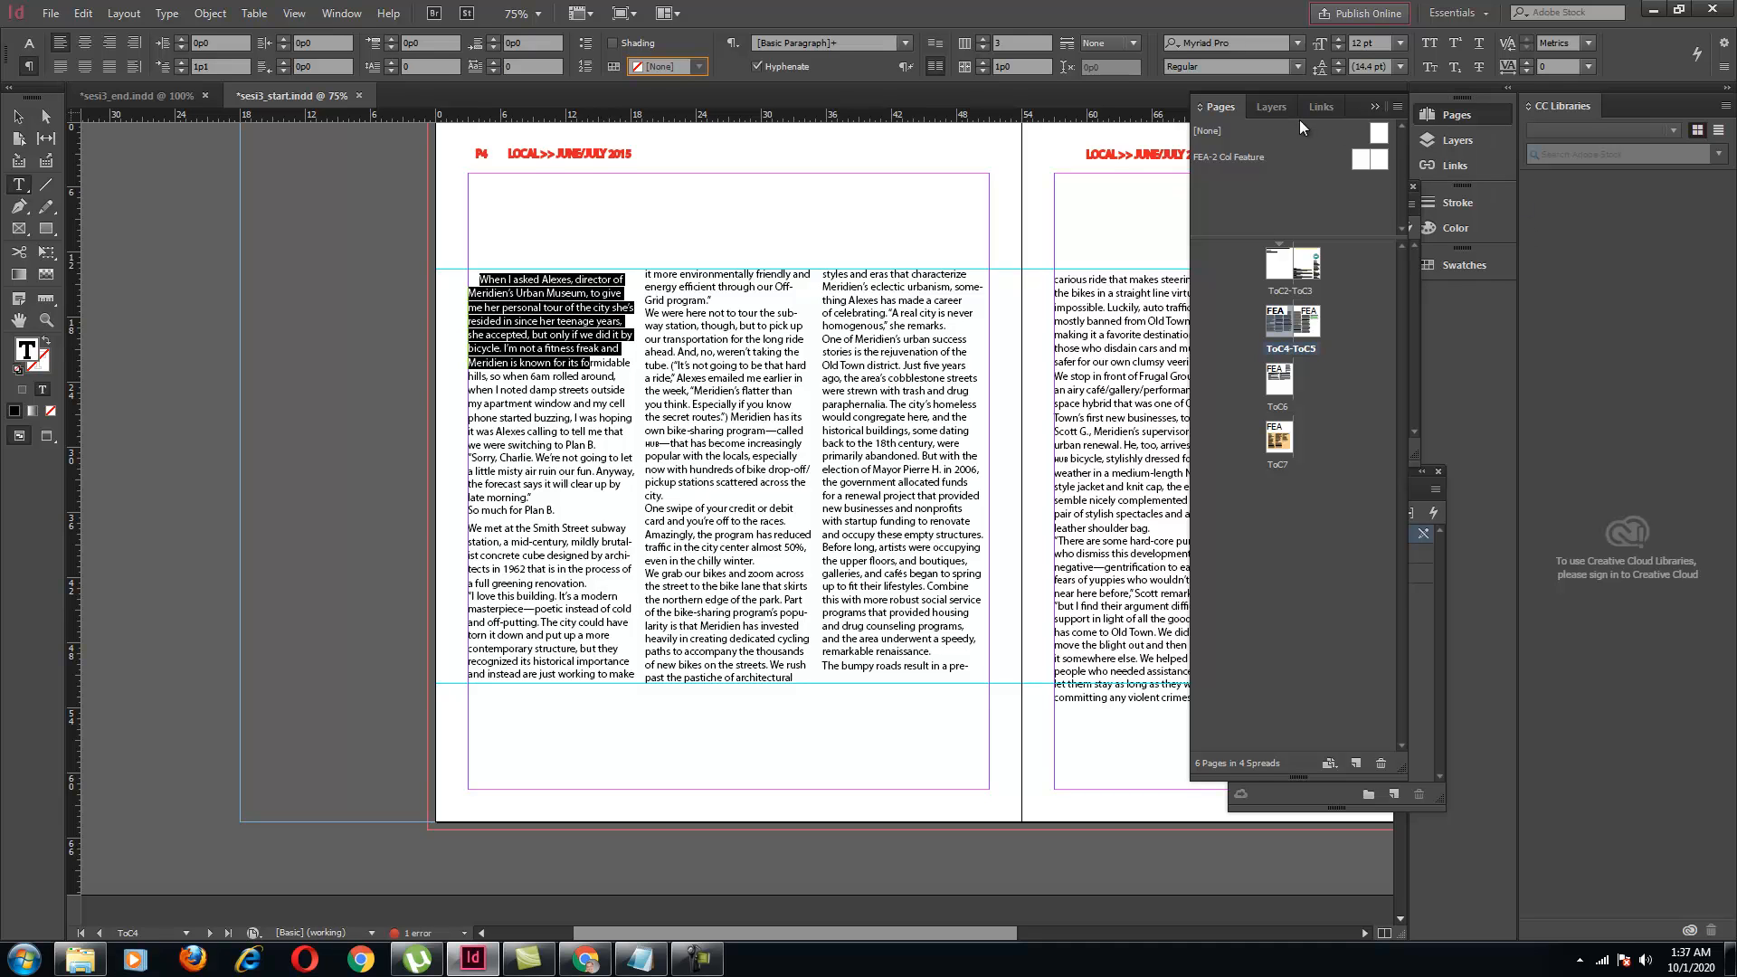
Create a paragraph style named "bodytext2" from the indented opening paragraph on page P4
left_click_drag(1398, 770, 1337, 449)
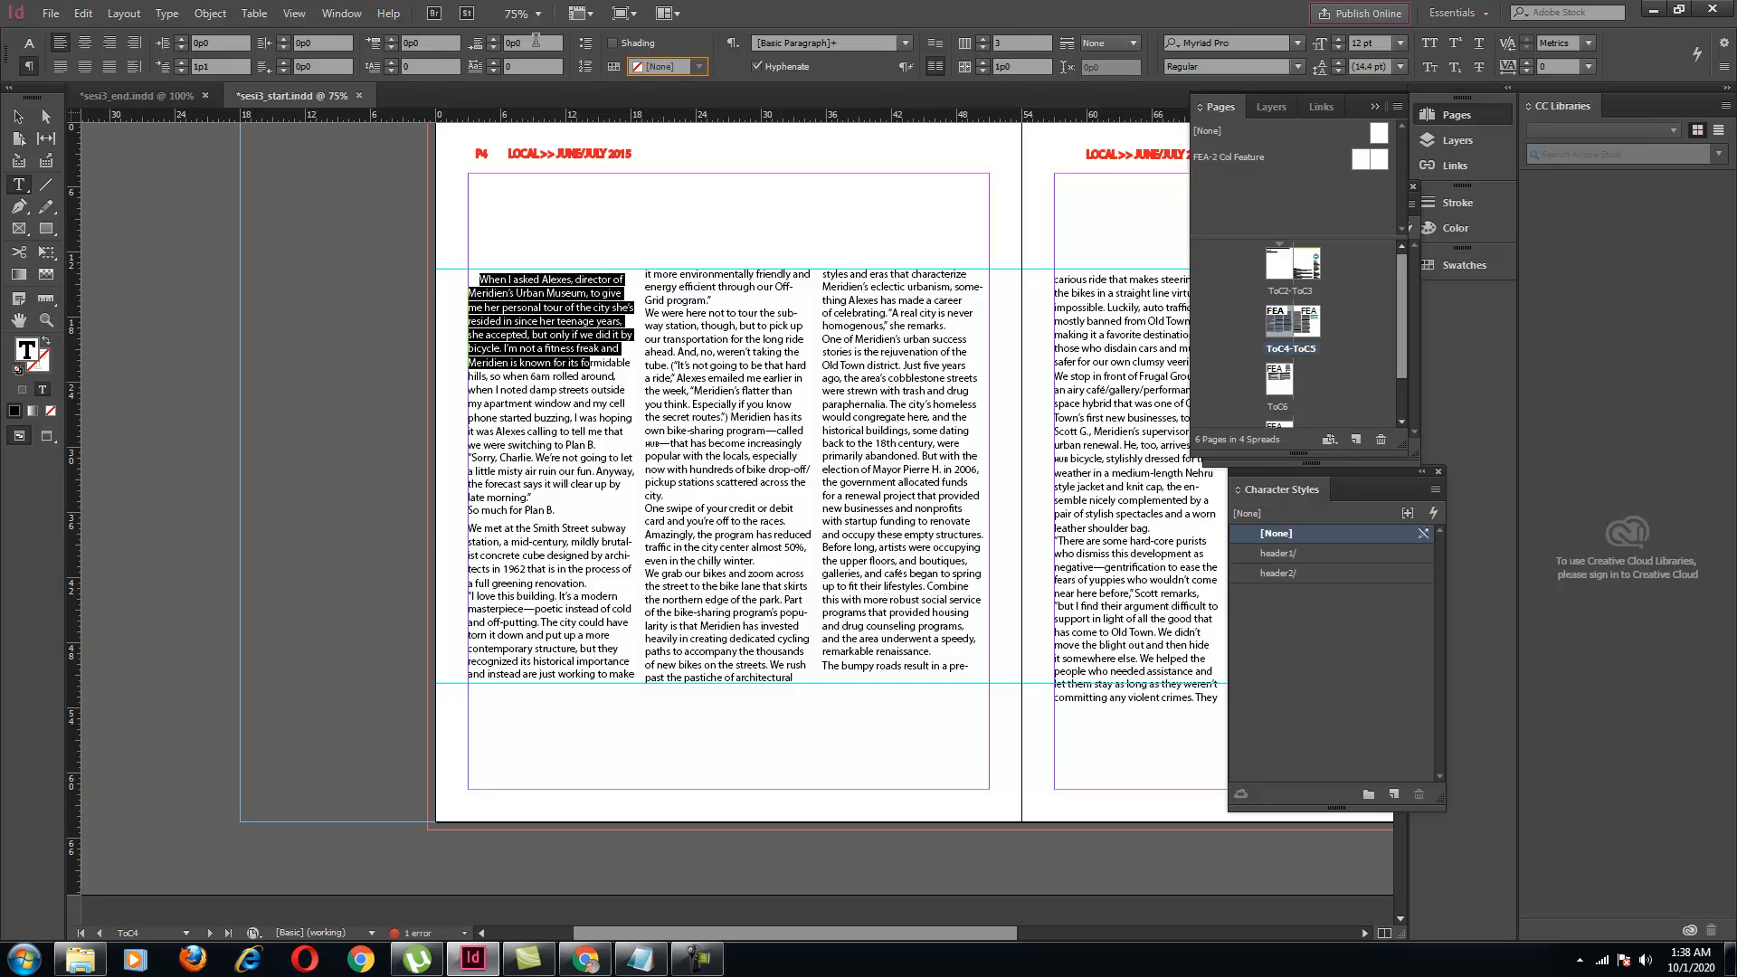
left_click(345, 16)
mouse_move(420, 404)
left_click(674, 457)
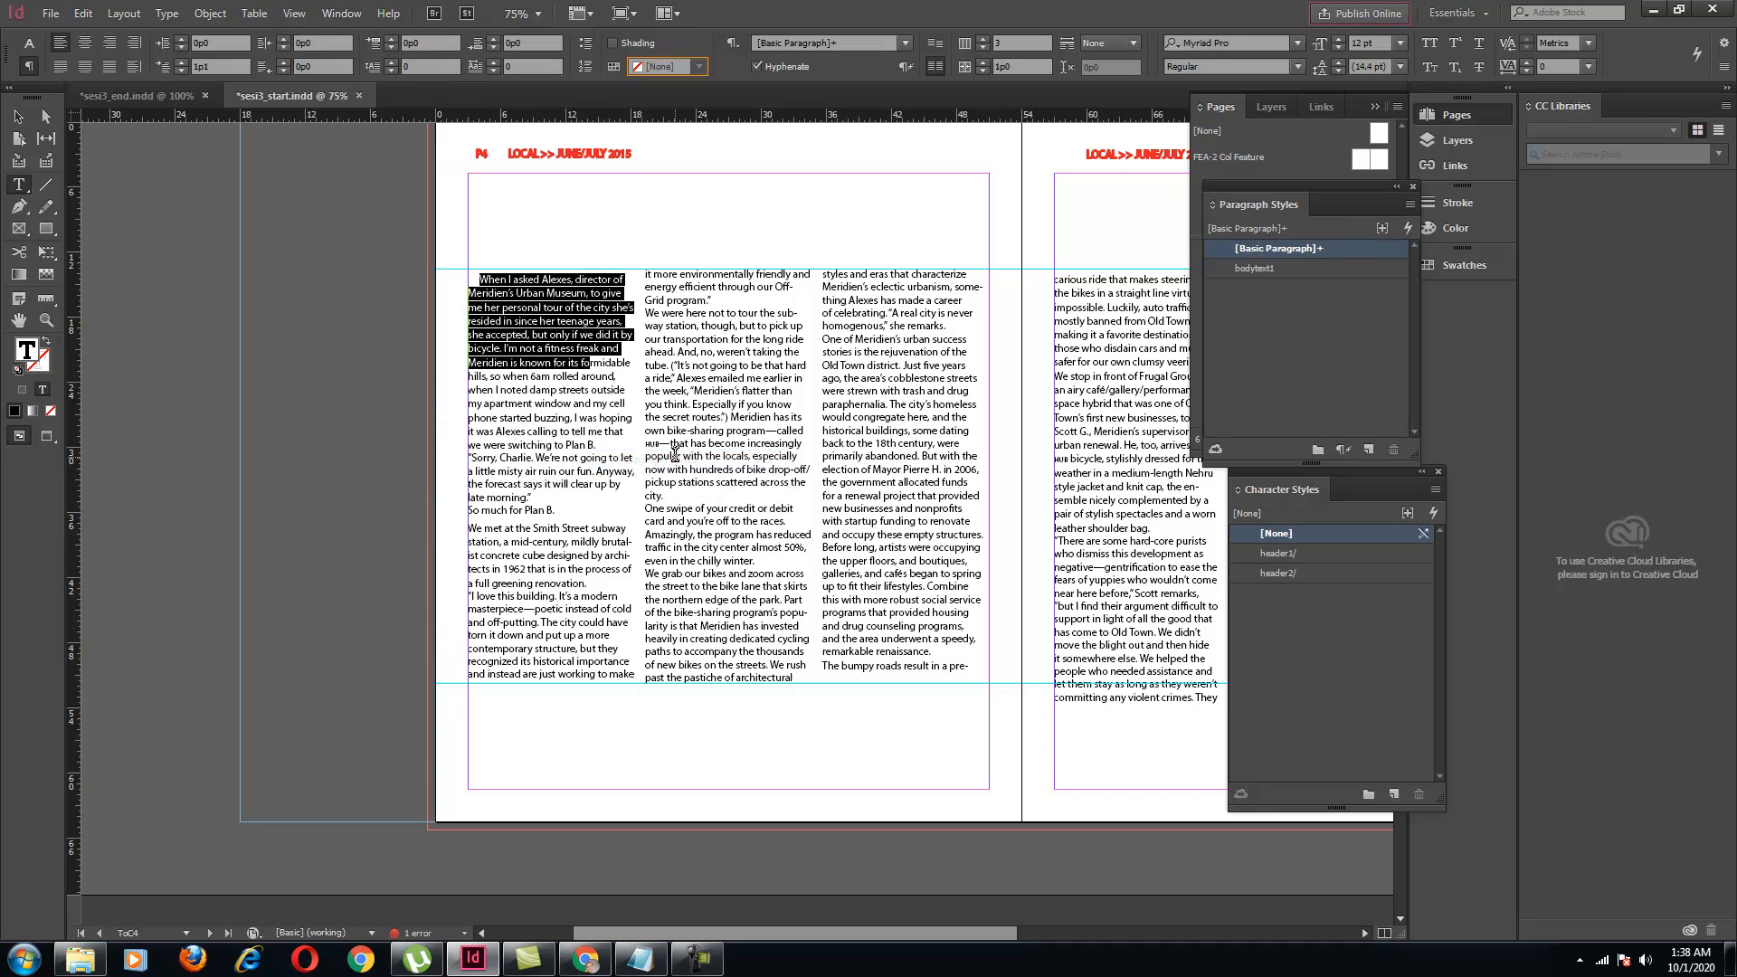
left_click(1410, 208)
left_click(1365, 210)
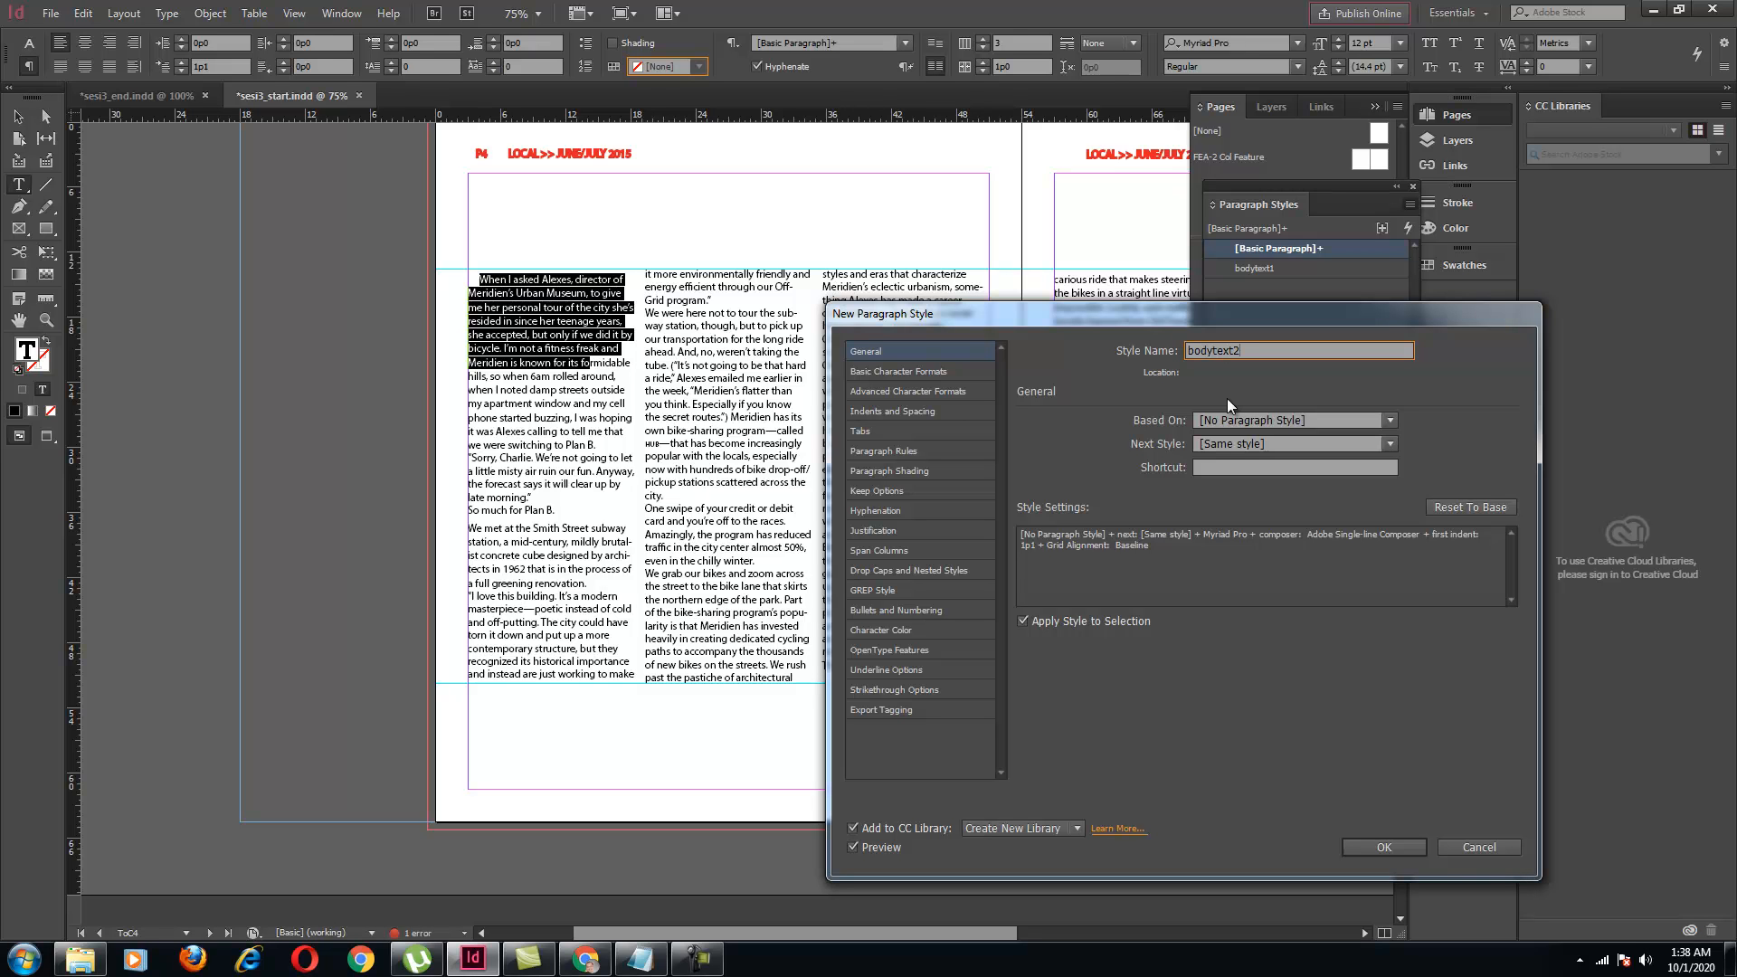
left_click(1384, 847)
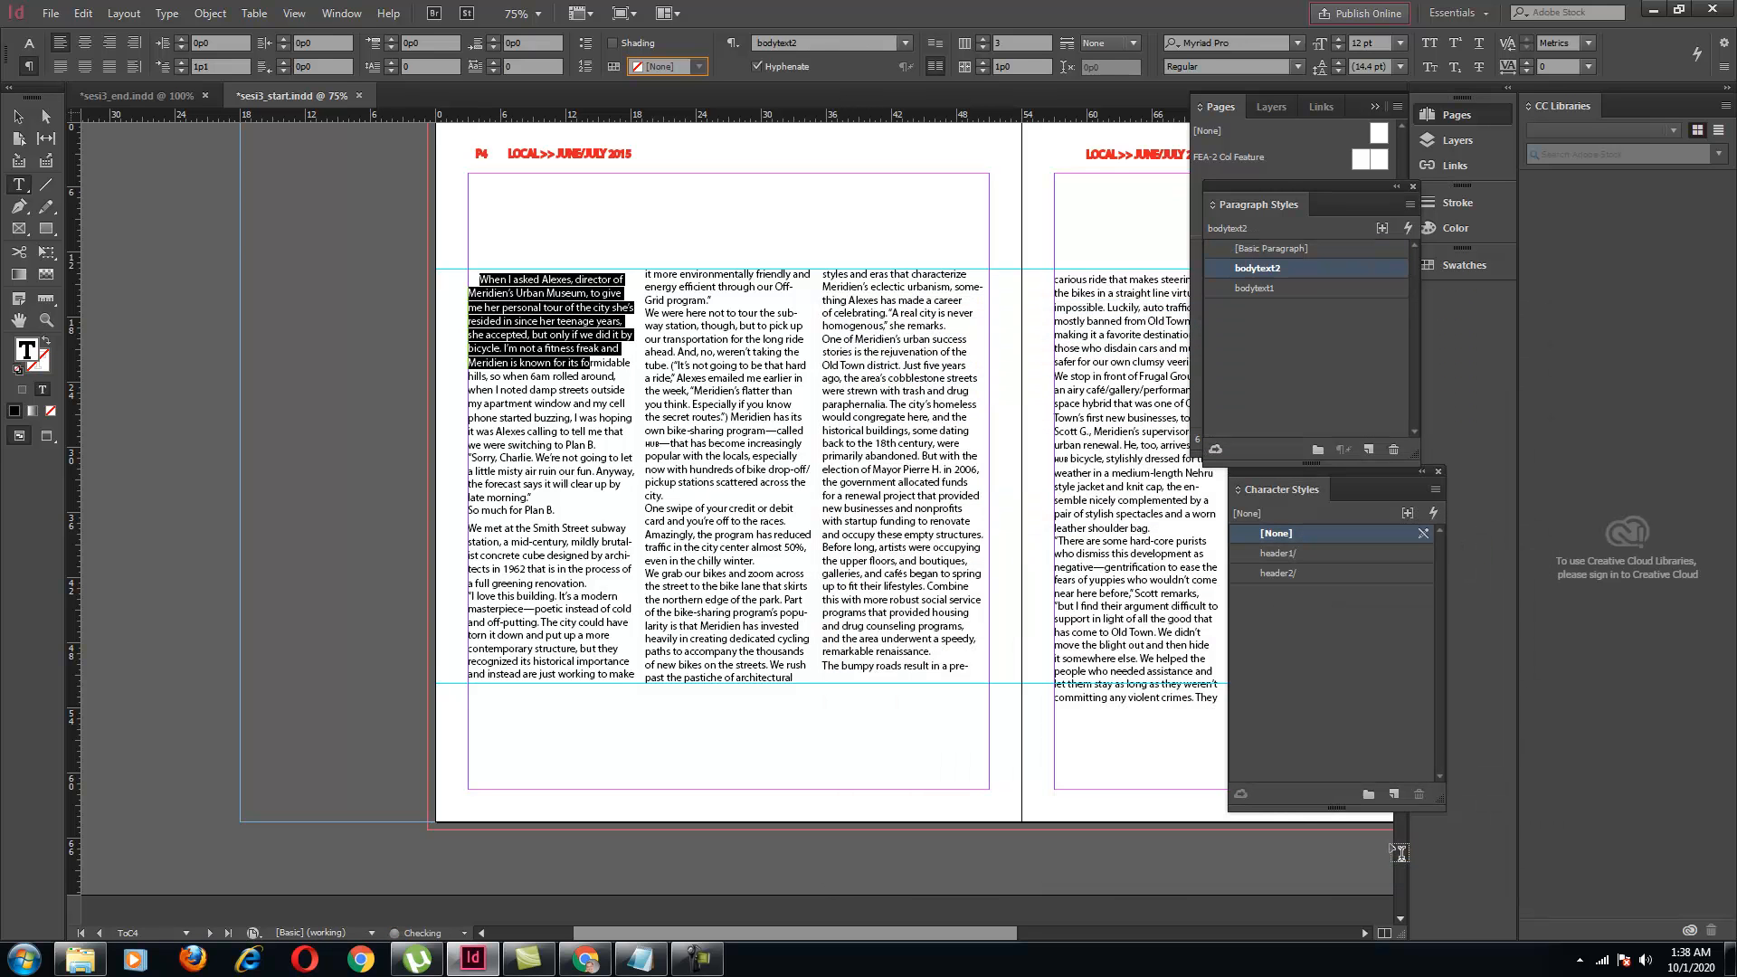
Apply the bodytext2 paragraph style to the story text from "We met at the Smith Street subway" onward across pages P4 and P5
left_click(621, 398)
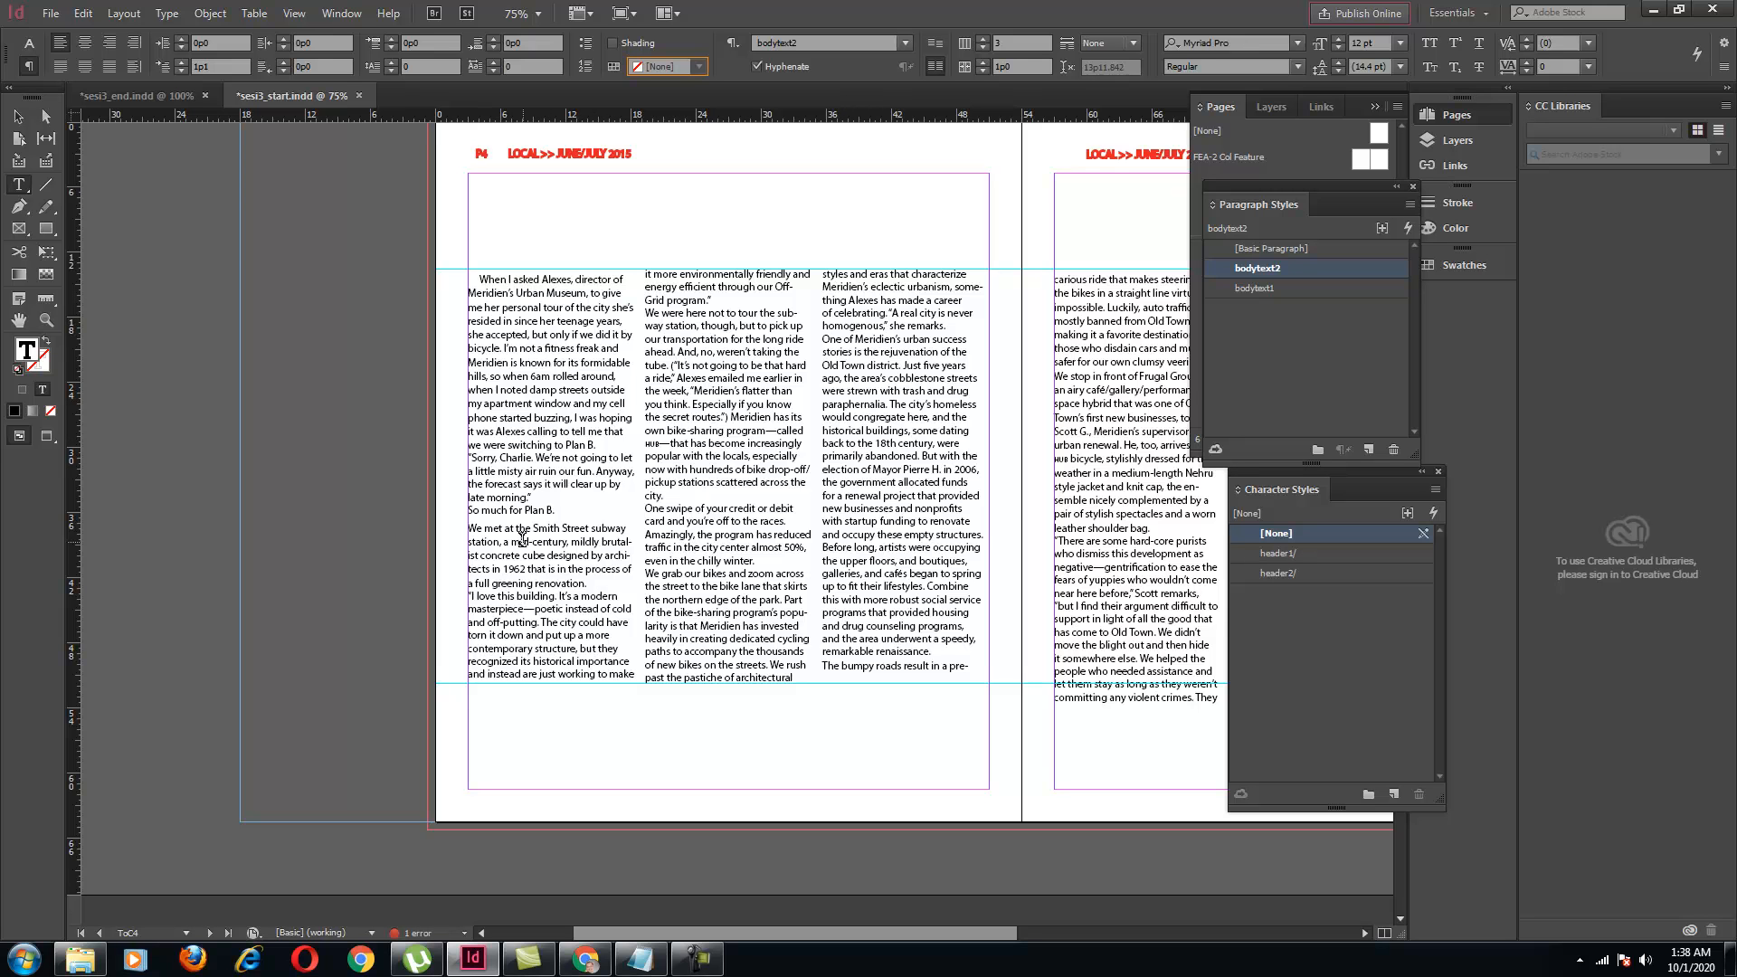
left_click_drag(520, 528, 1220, 700)
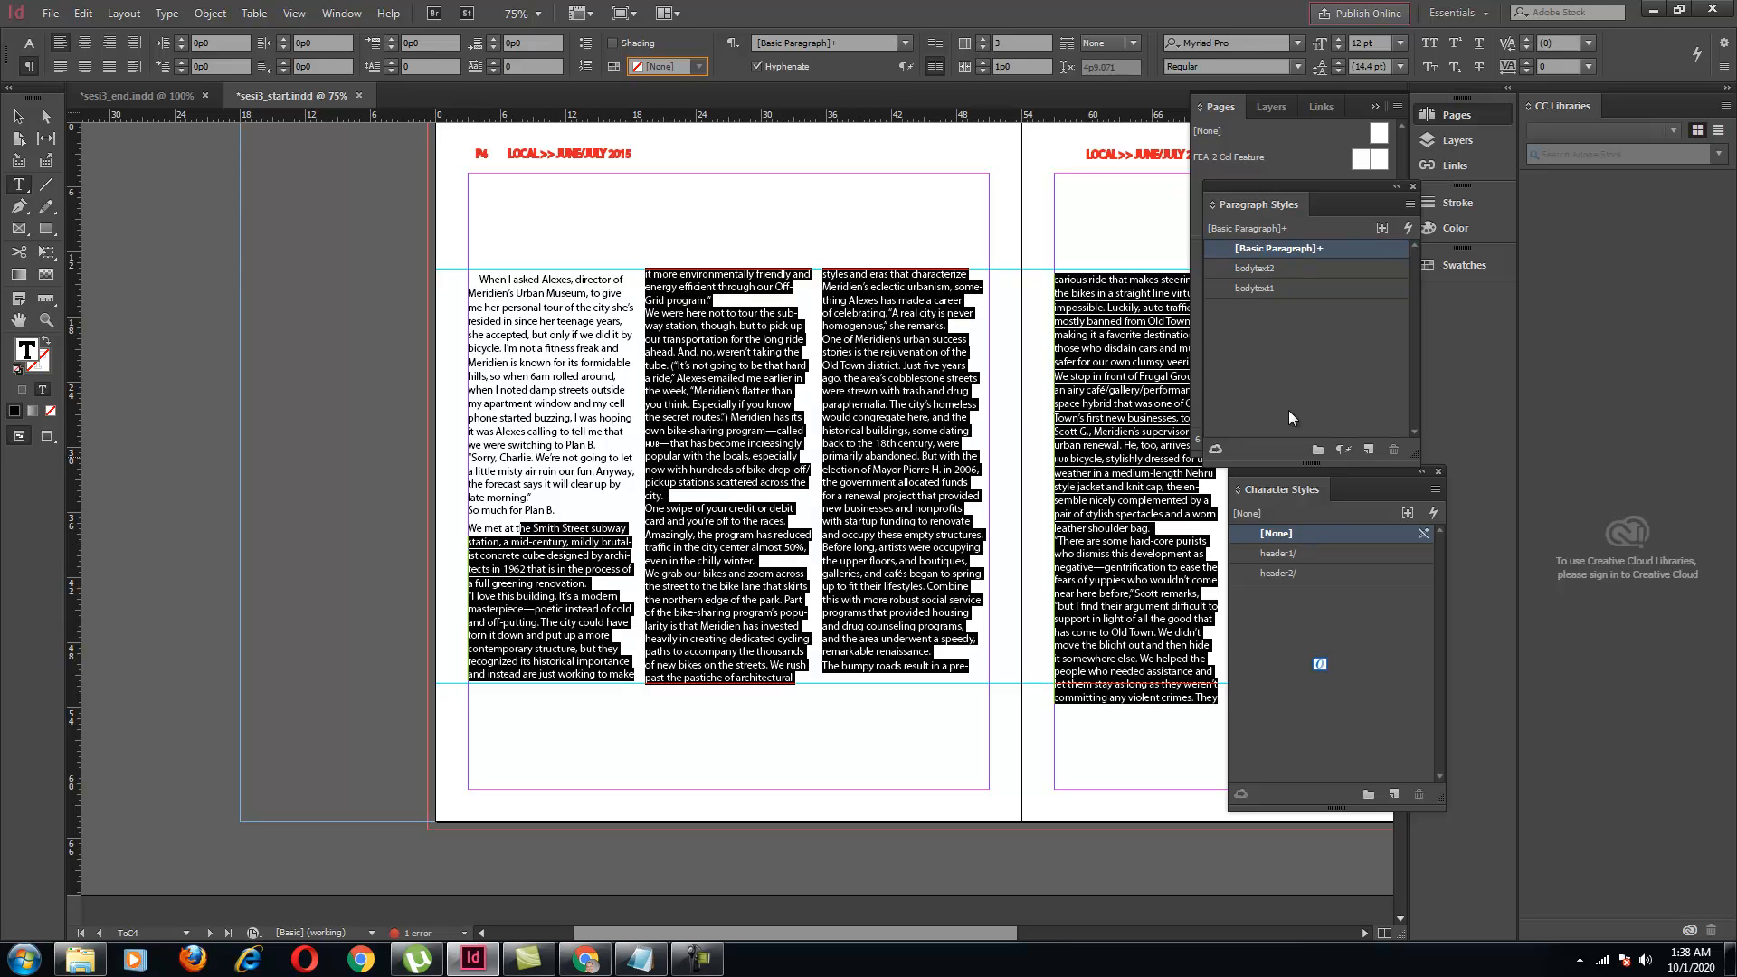
left_click(1279, 270)
left_click(914, 432)
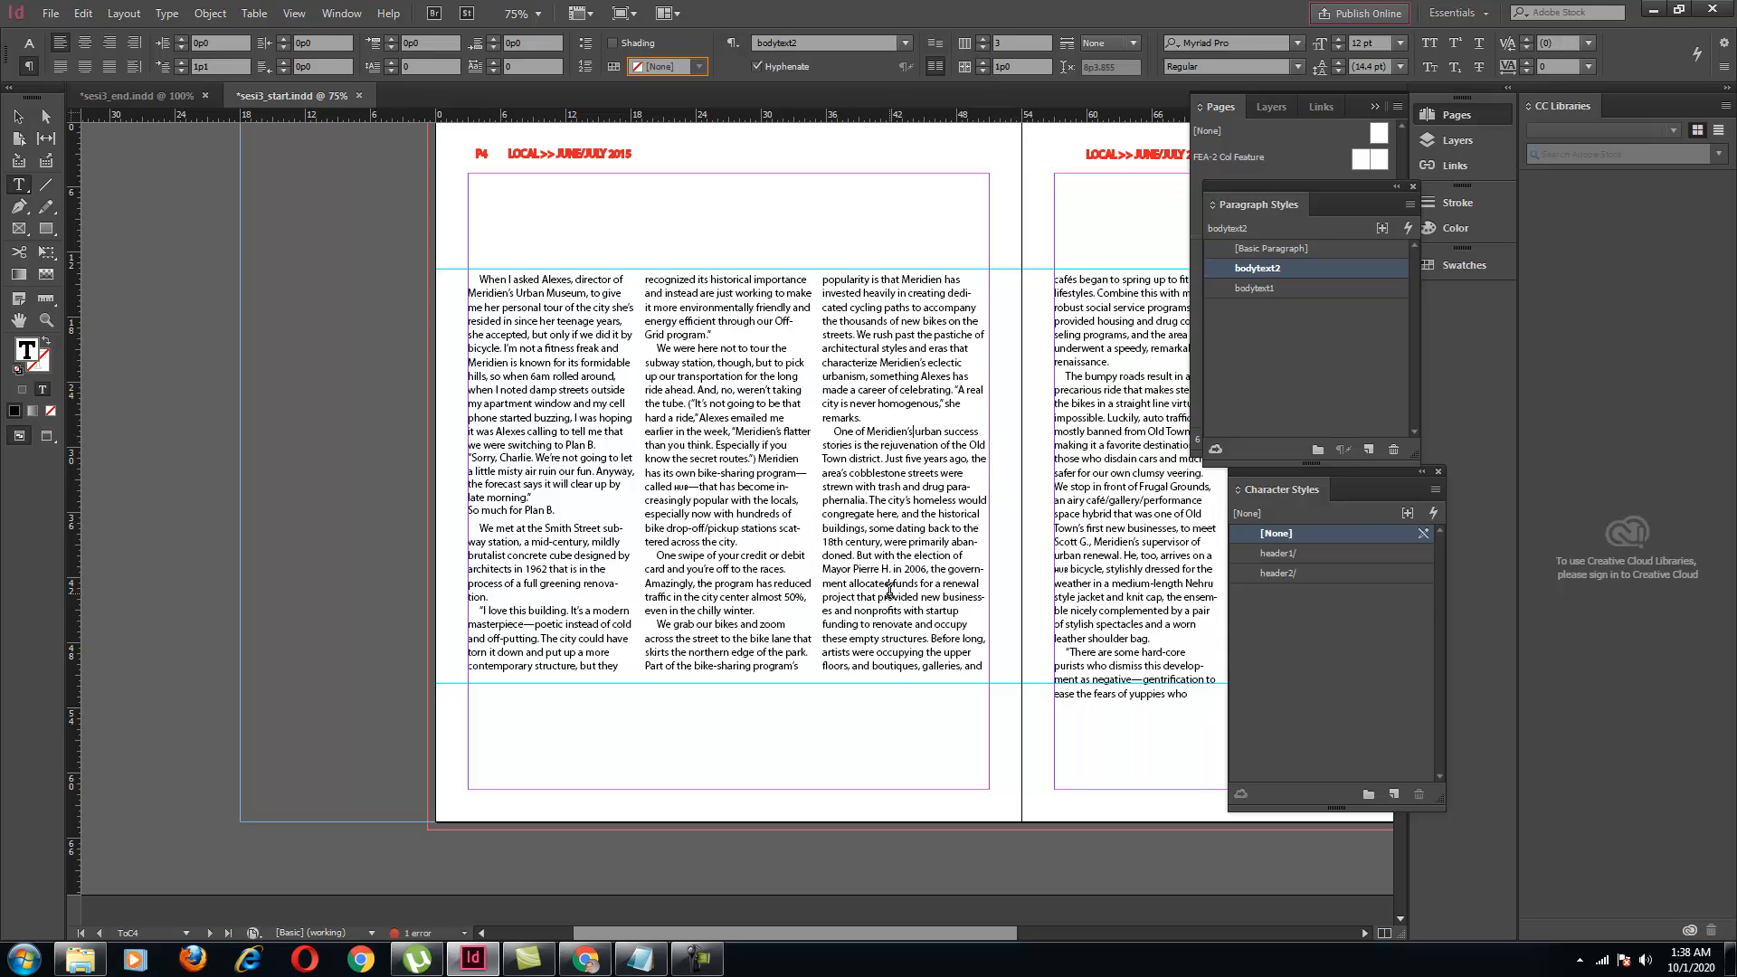
left_click(19, 322)
left_click_drag(1097, 520, 755, 513)
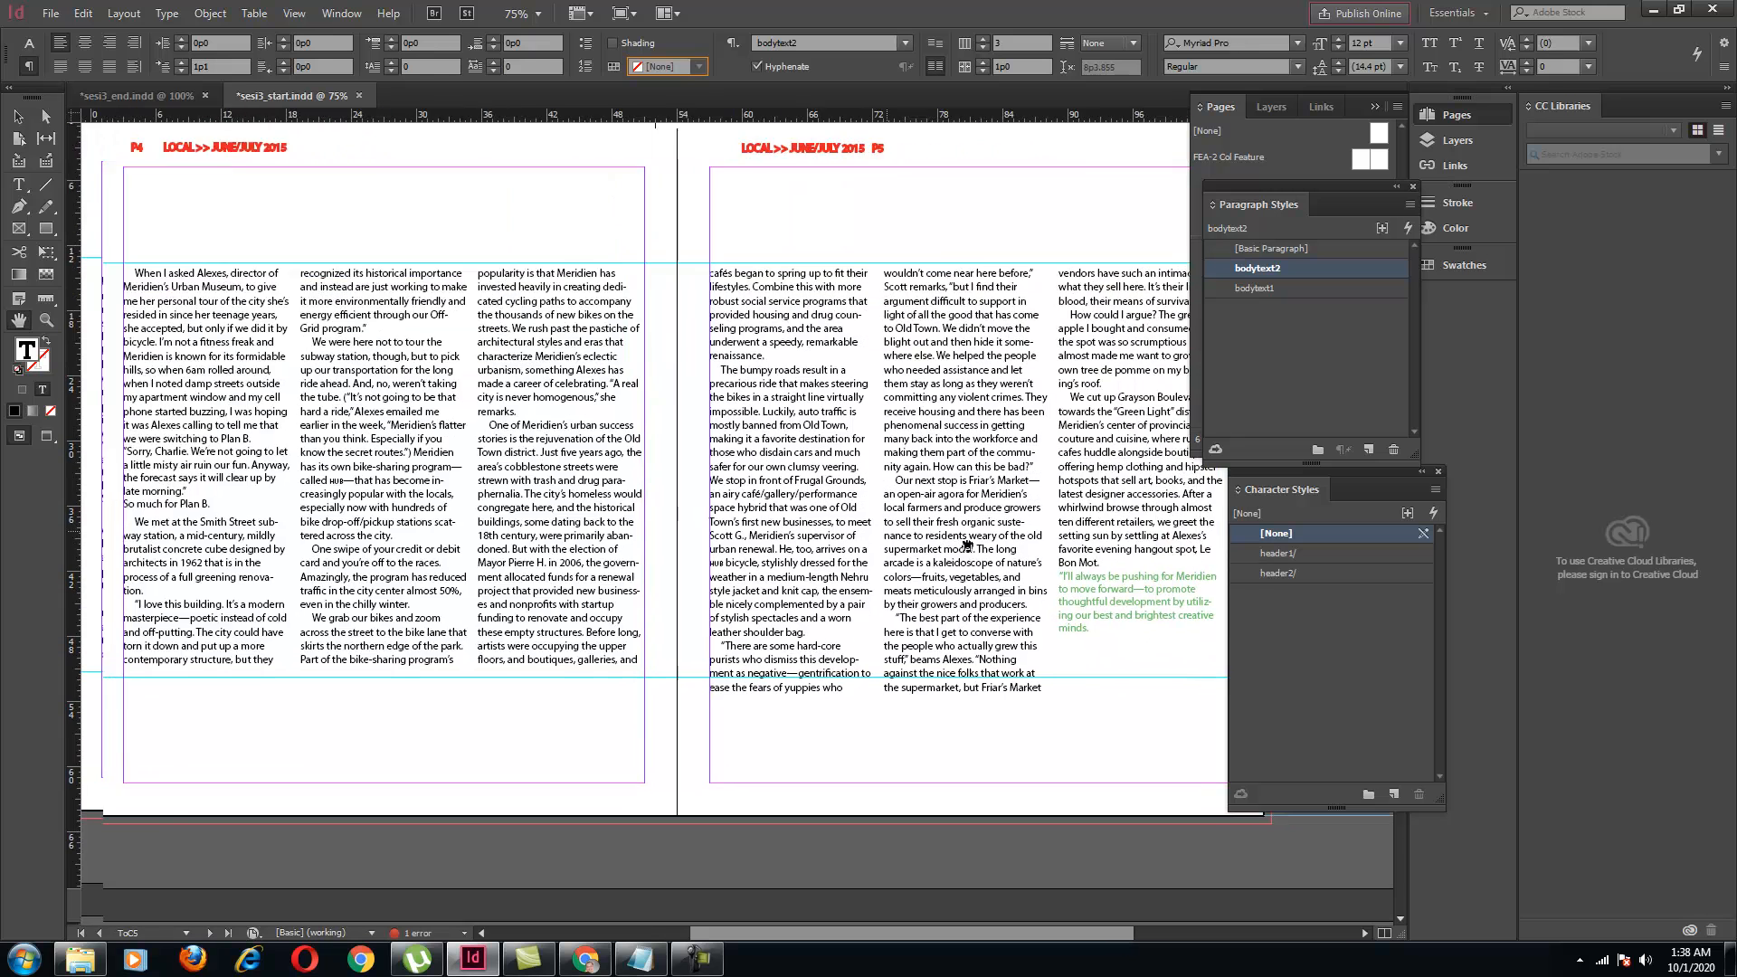
left_click_drag(967, 546, 1248, 564)
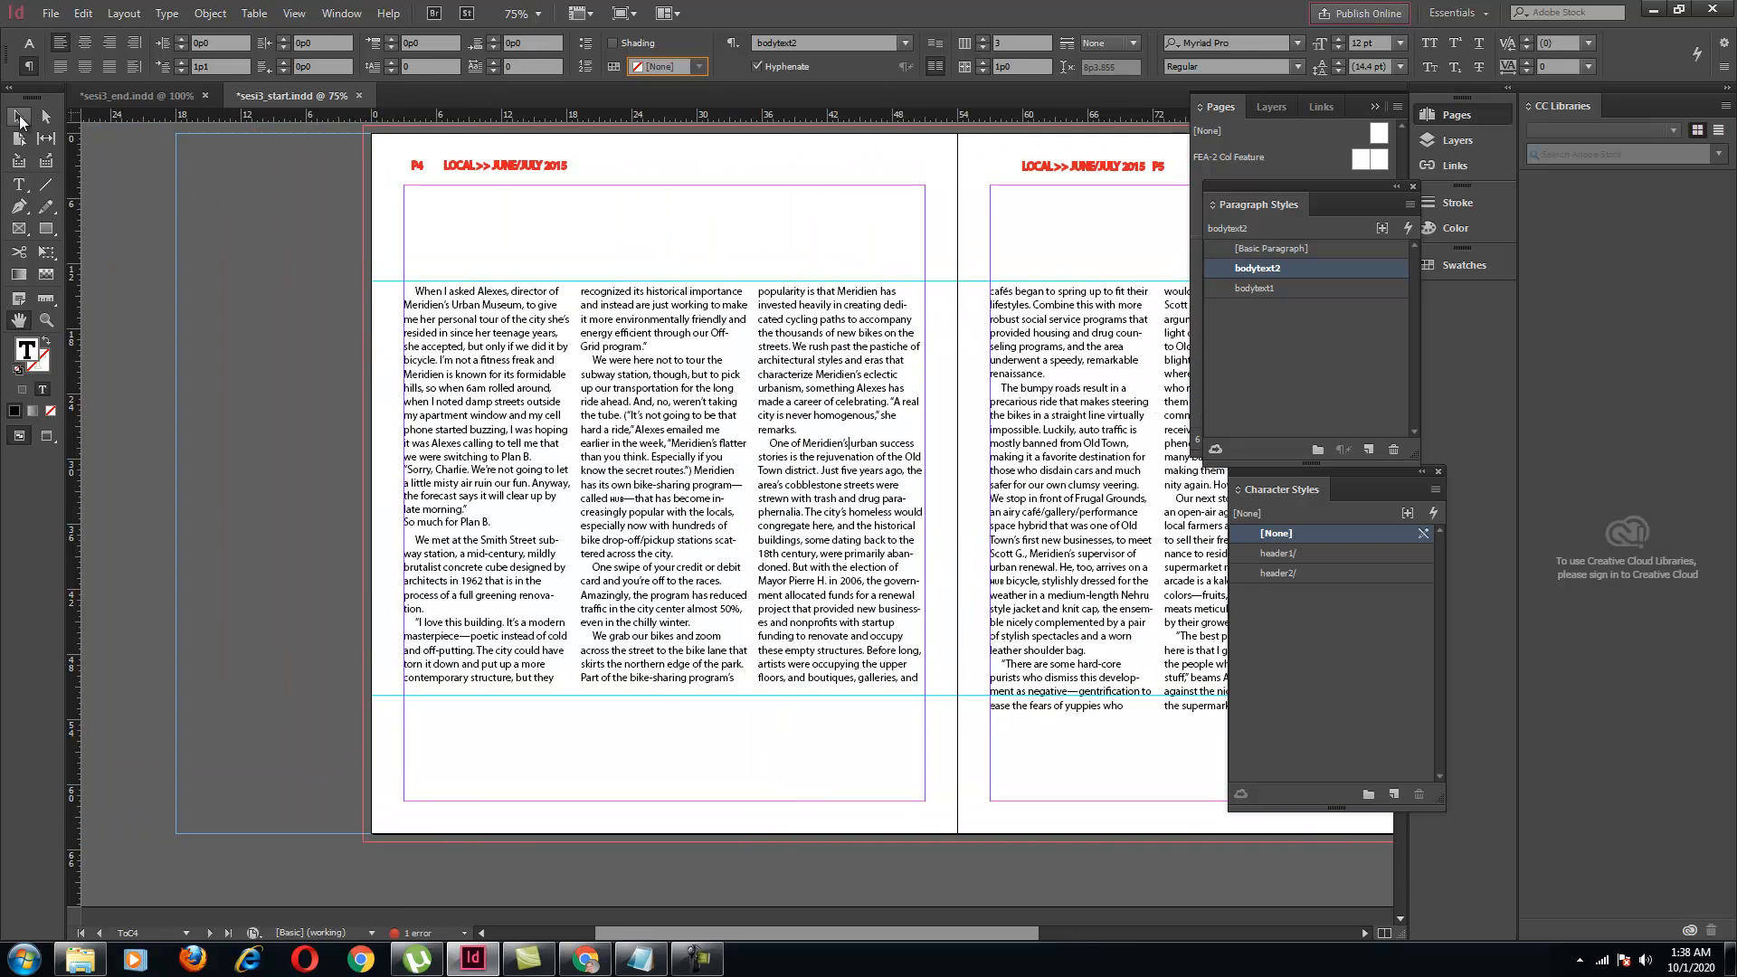
Shade the closing paragraph "I'll always be pushing for Meridien" on page P5 with the red C=4 M=99 Y=100 K=0 swatch
left_click(20, 120)
double_click(525, 347)
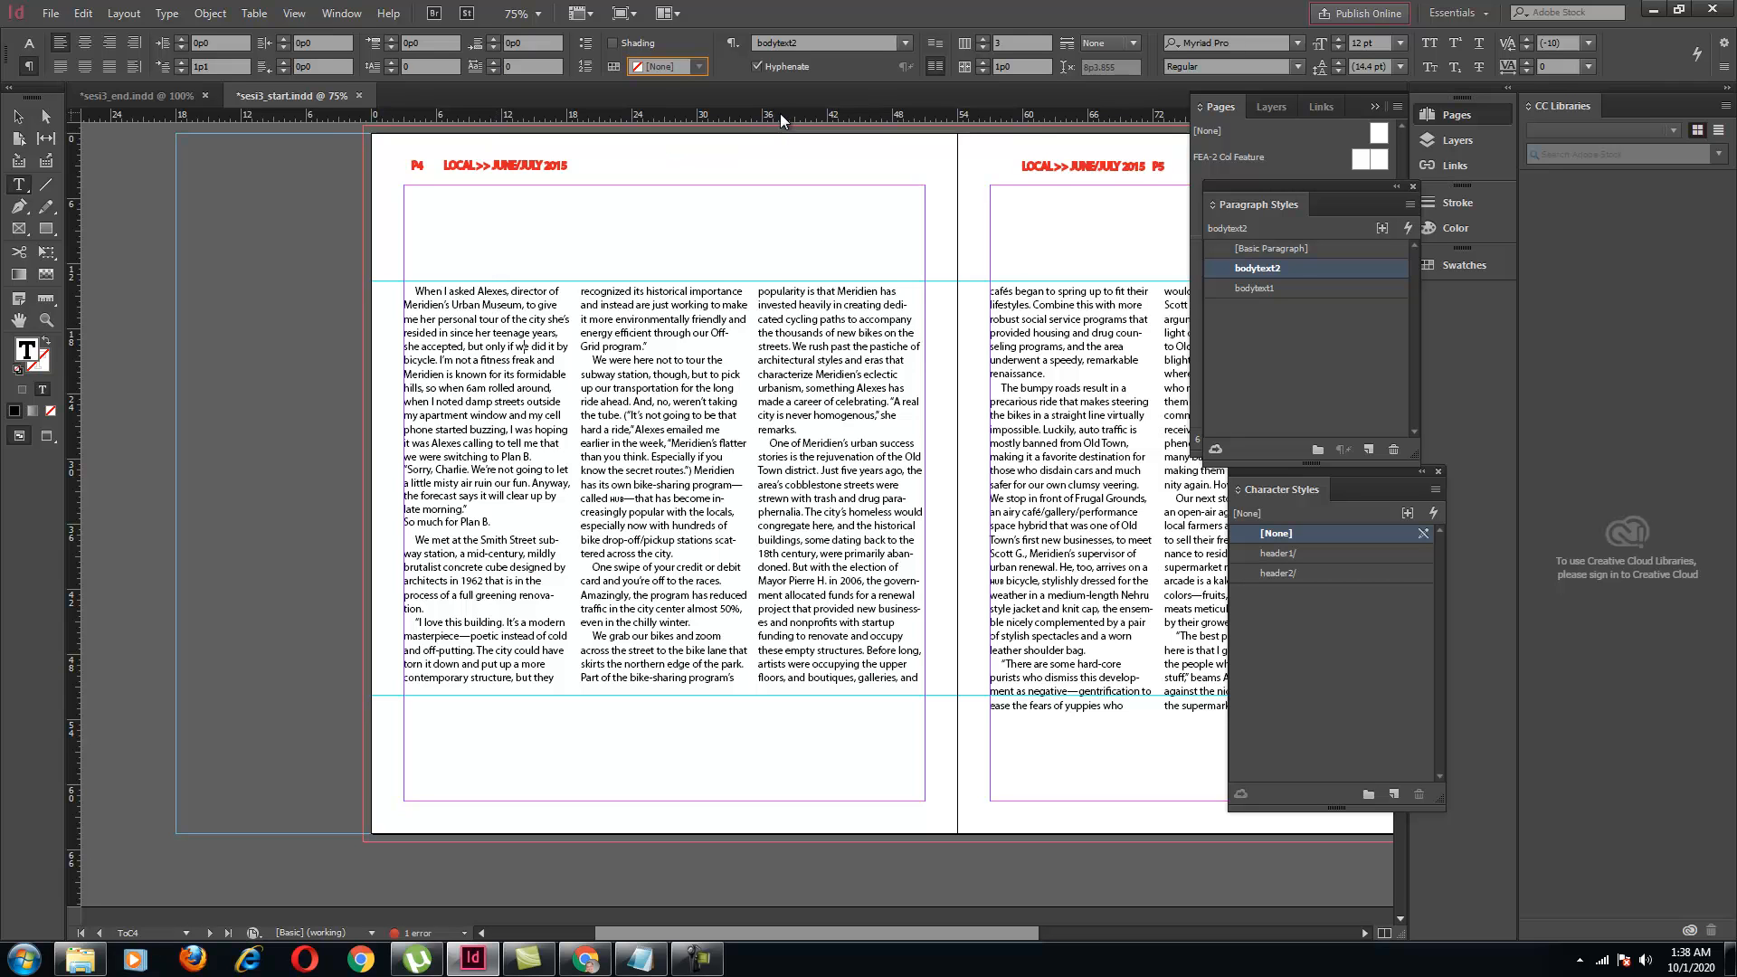
left_click(18, 117)
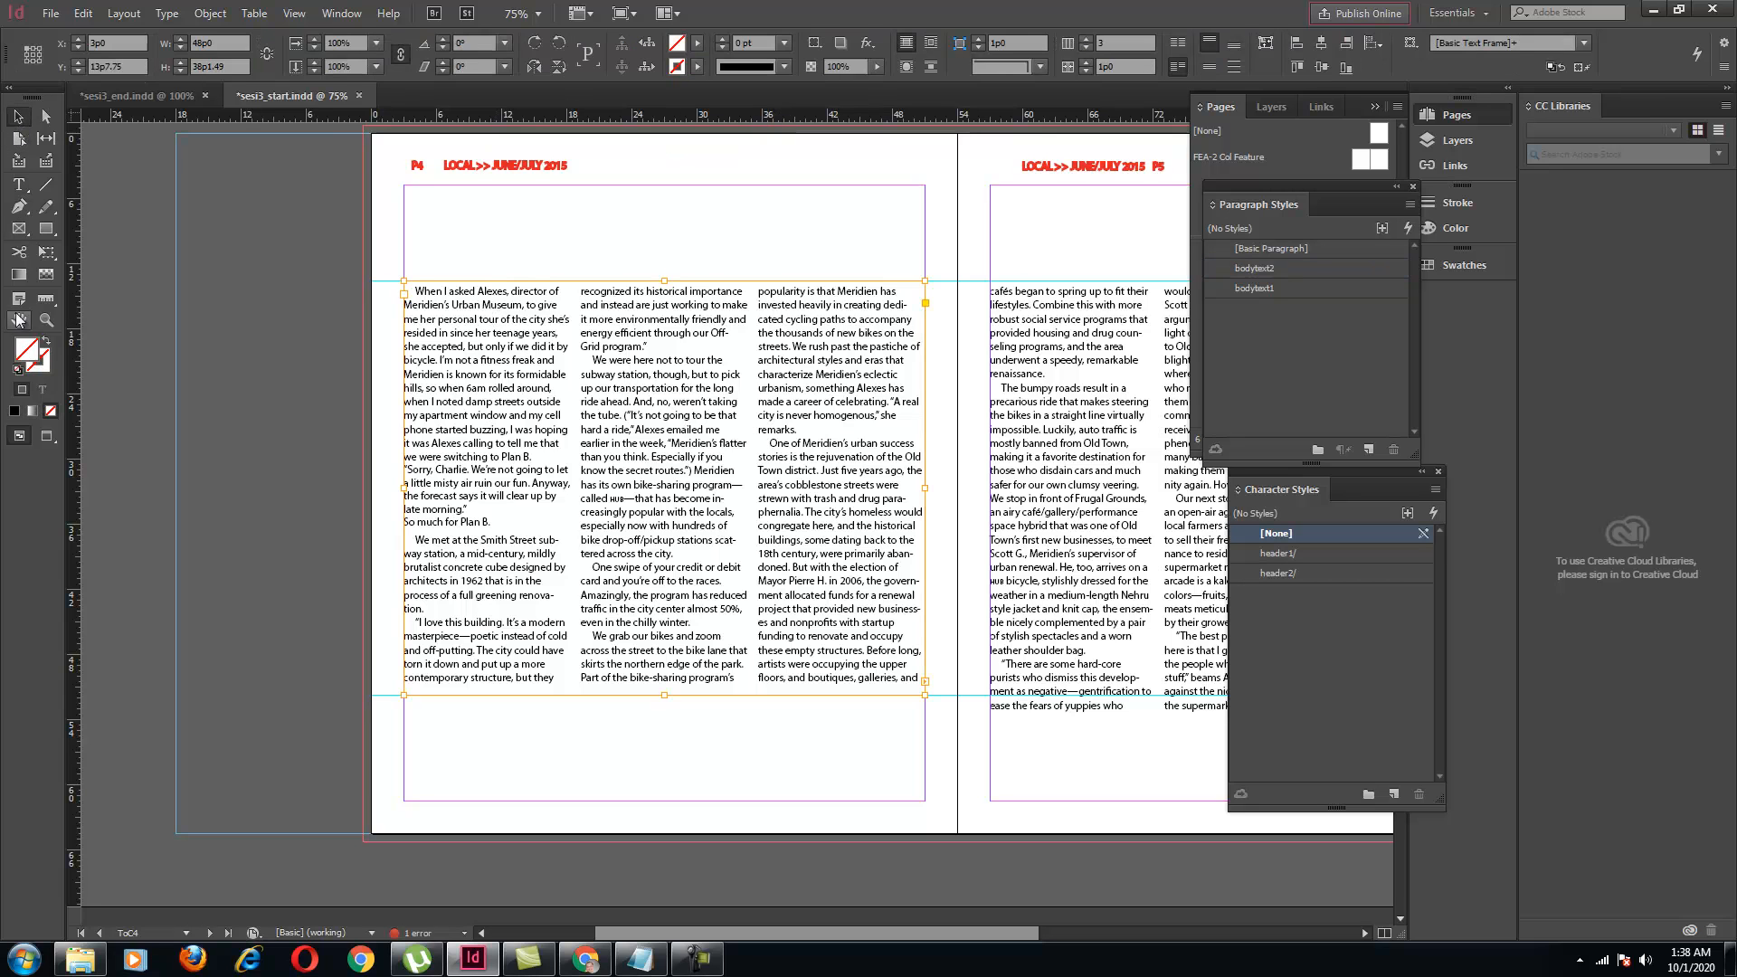
left_click(19, 322)
left_click_drag(966, 462, 517, 428)
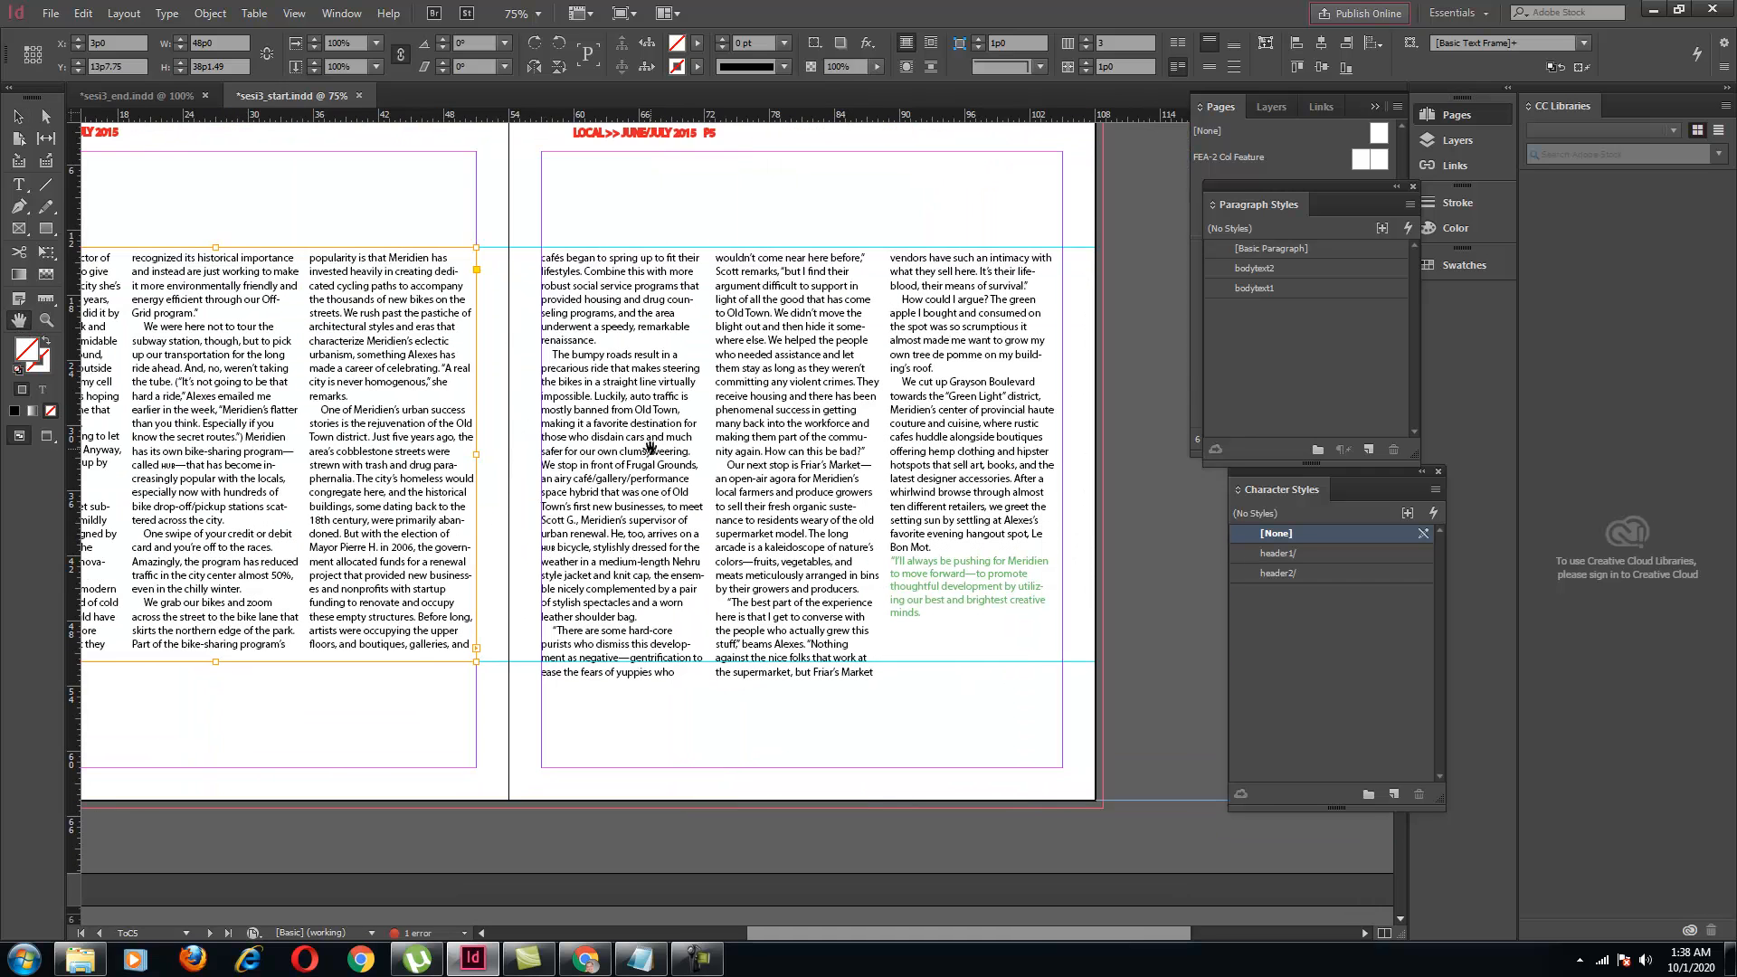
left_click(18, 118)
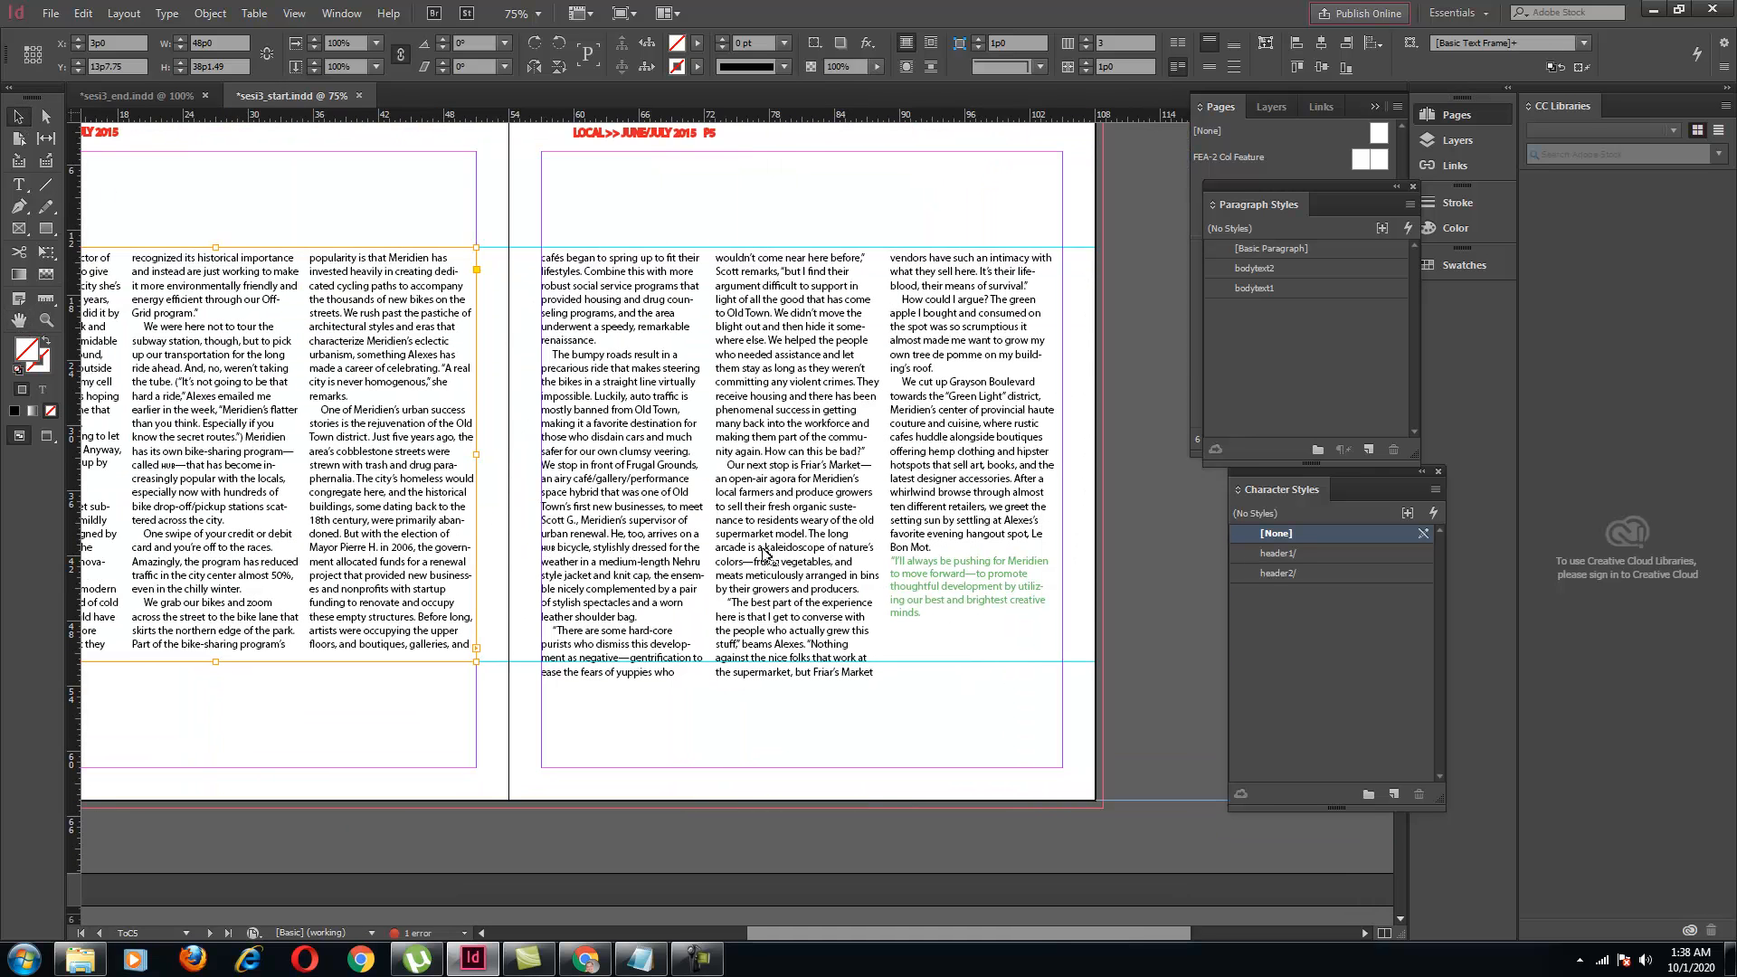
double_click(941, 584)
left_click_drag(922, 613, 889, 563)
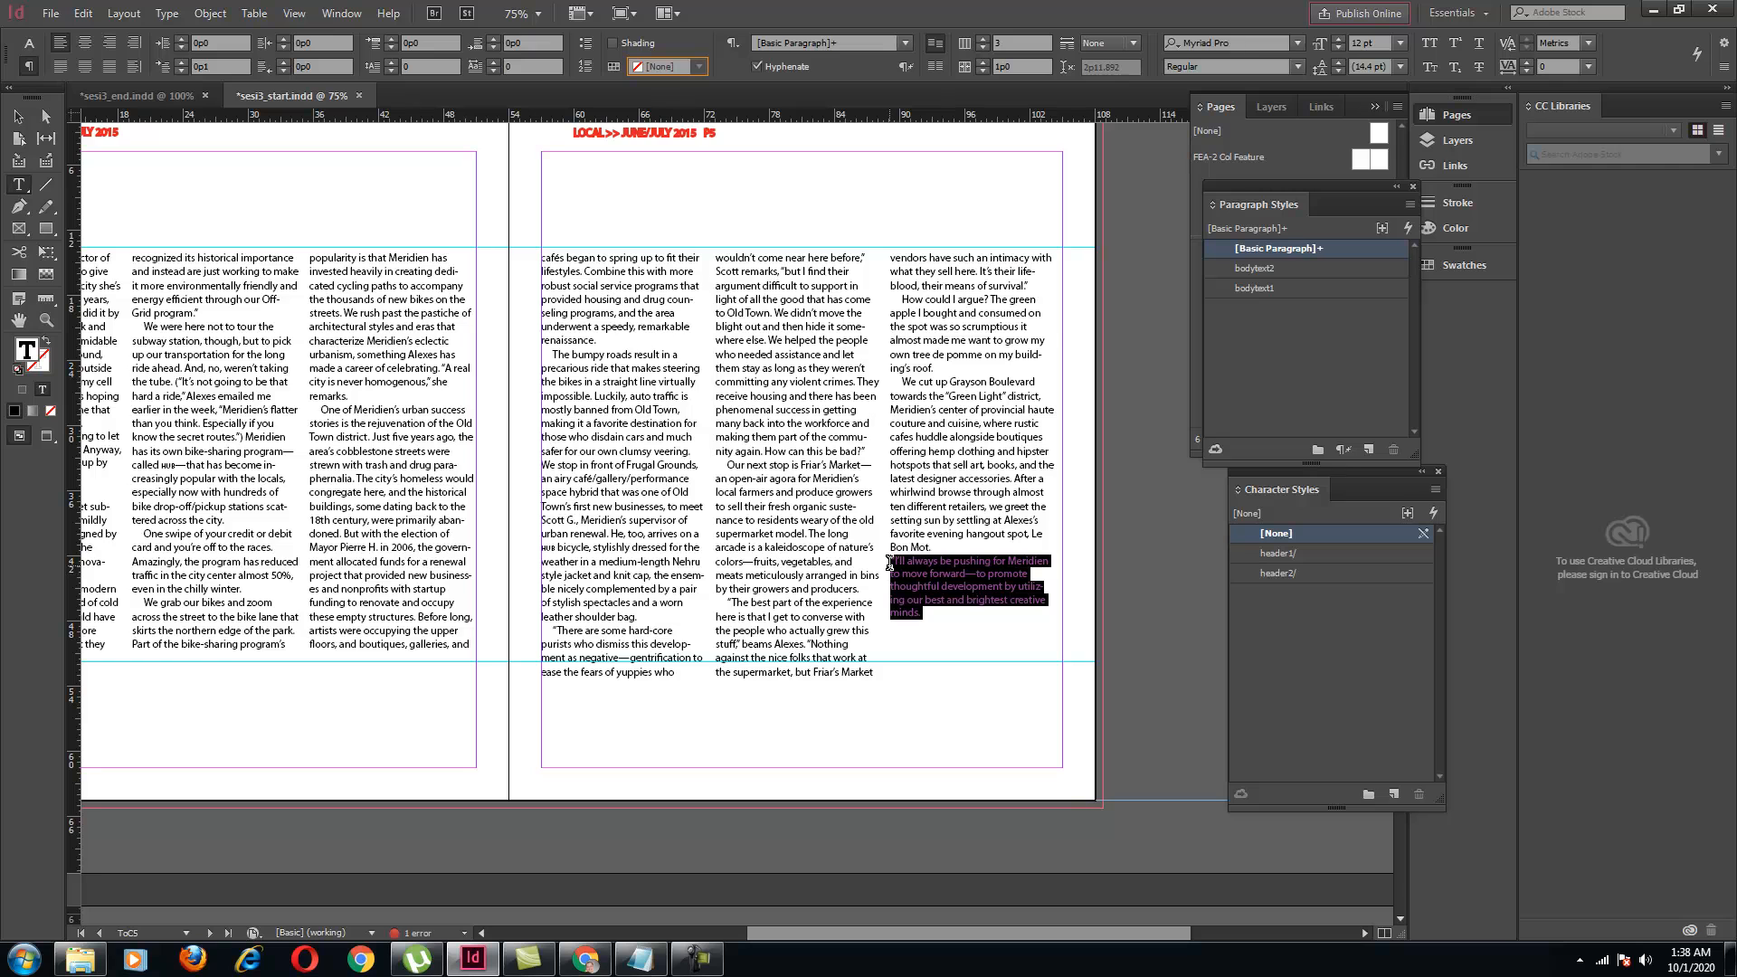
left_click(613, 42)
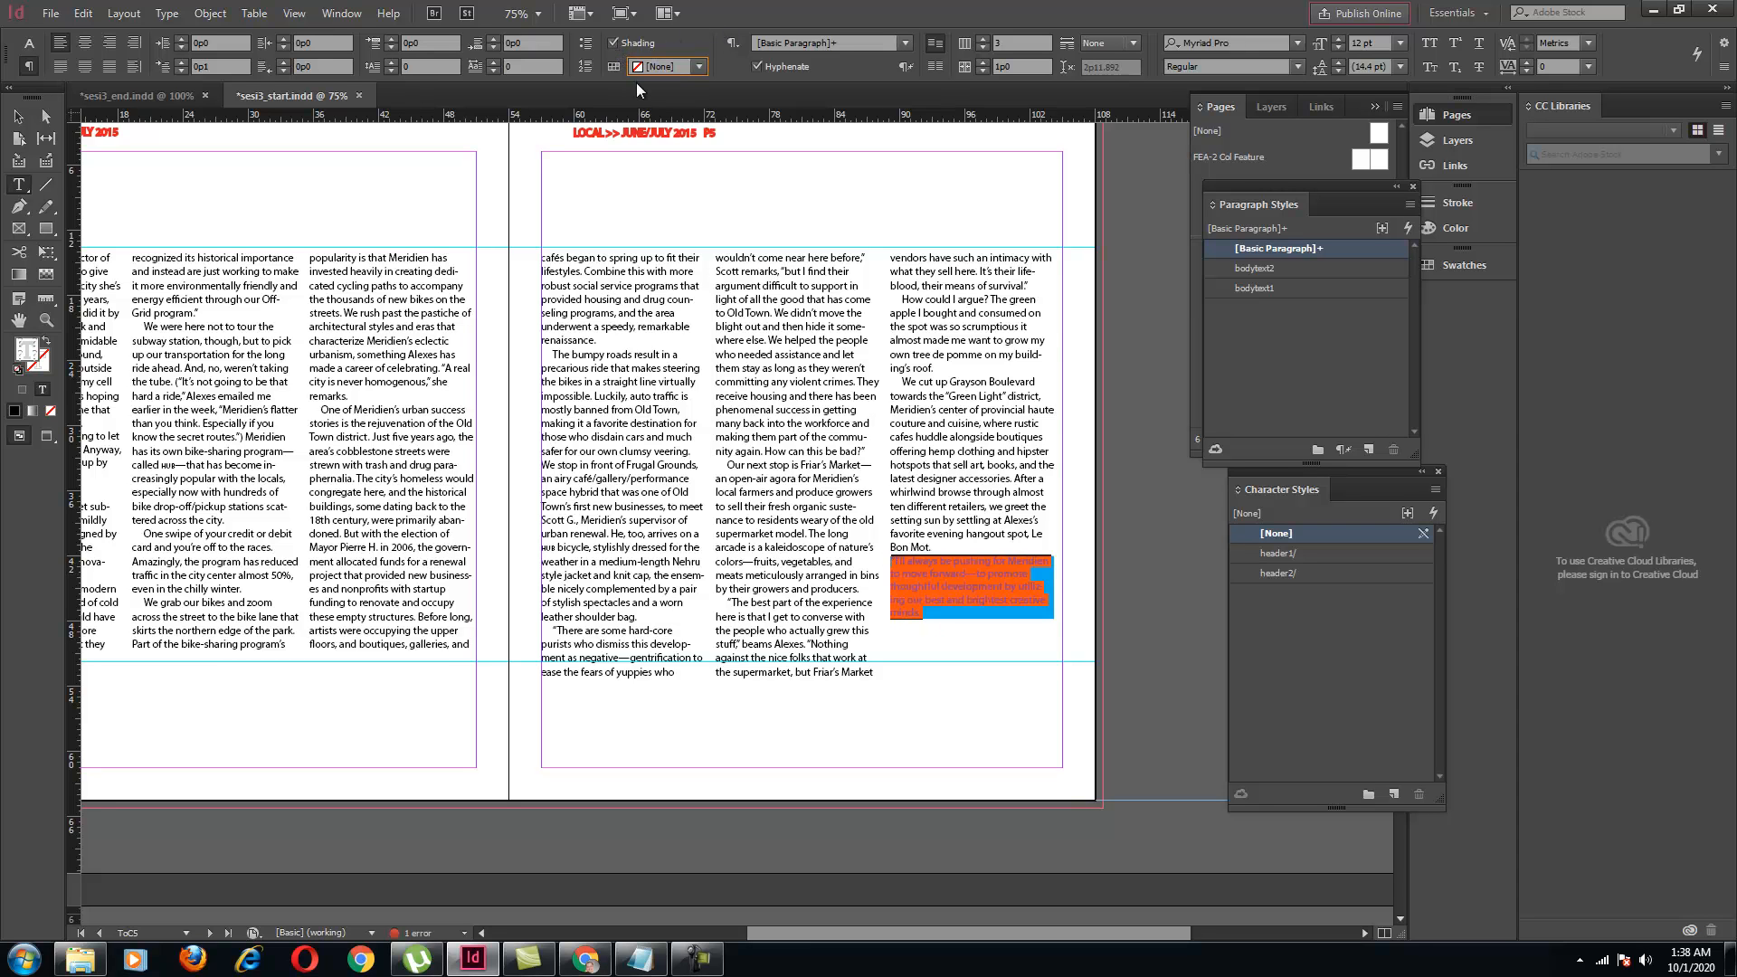
left_click(699, 66)
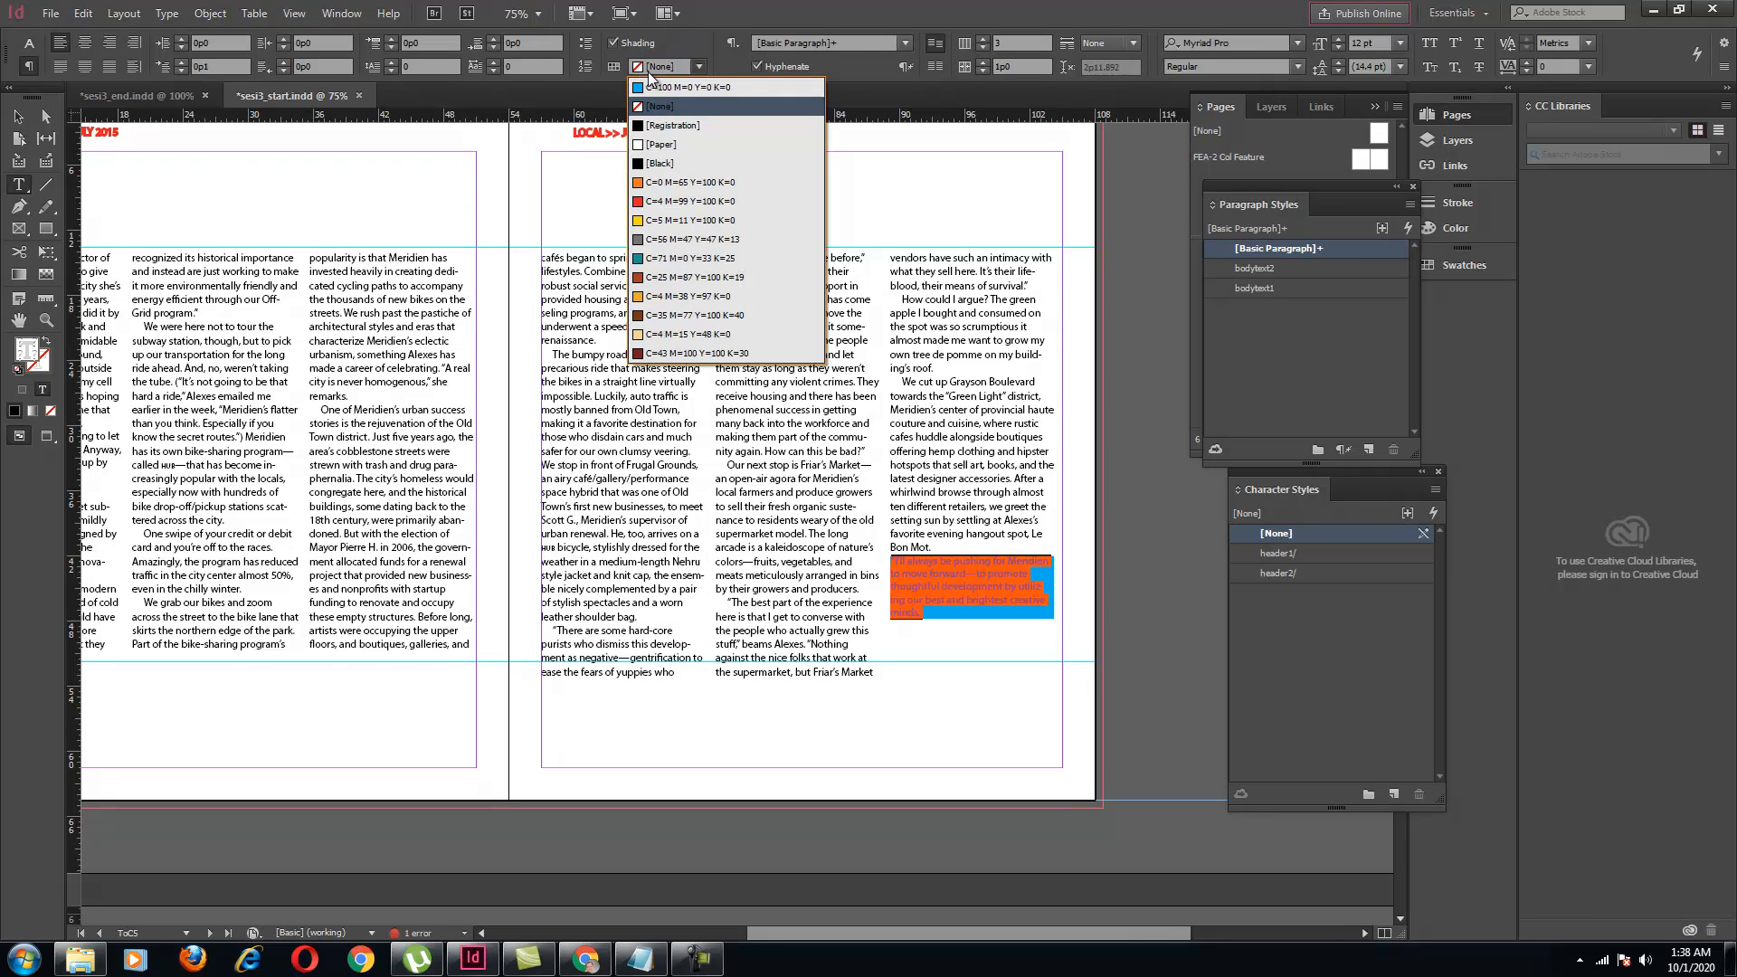
left_click(693, 203)
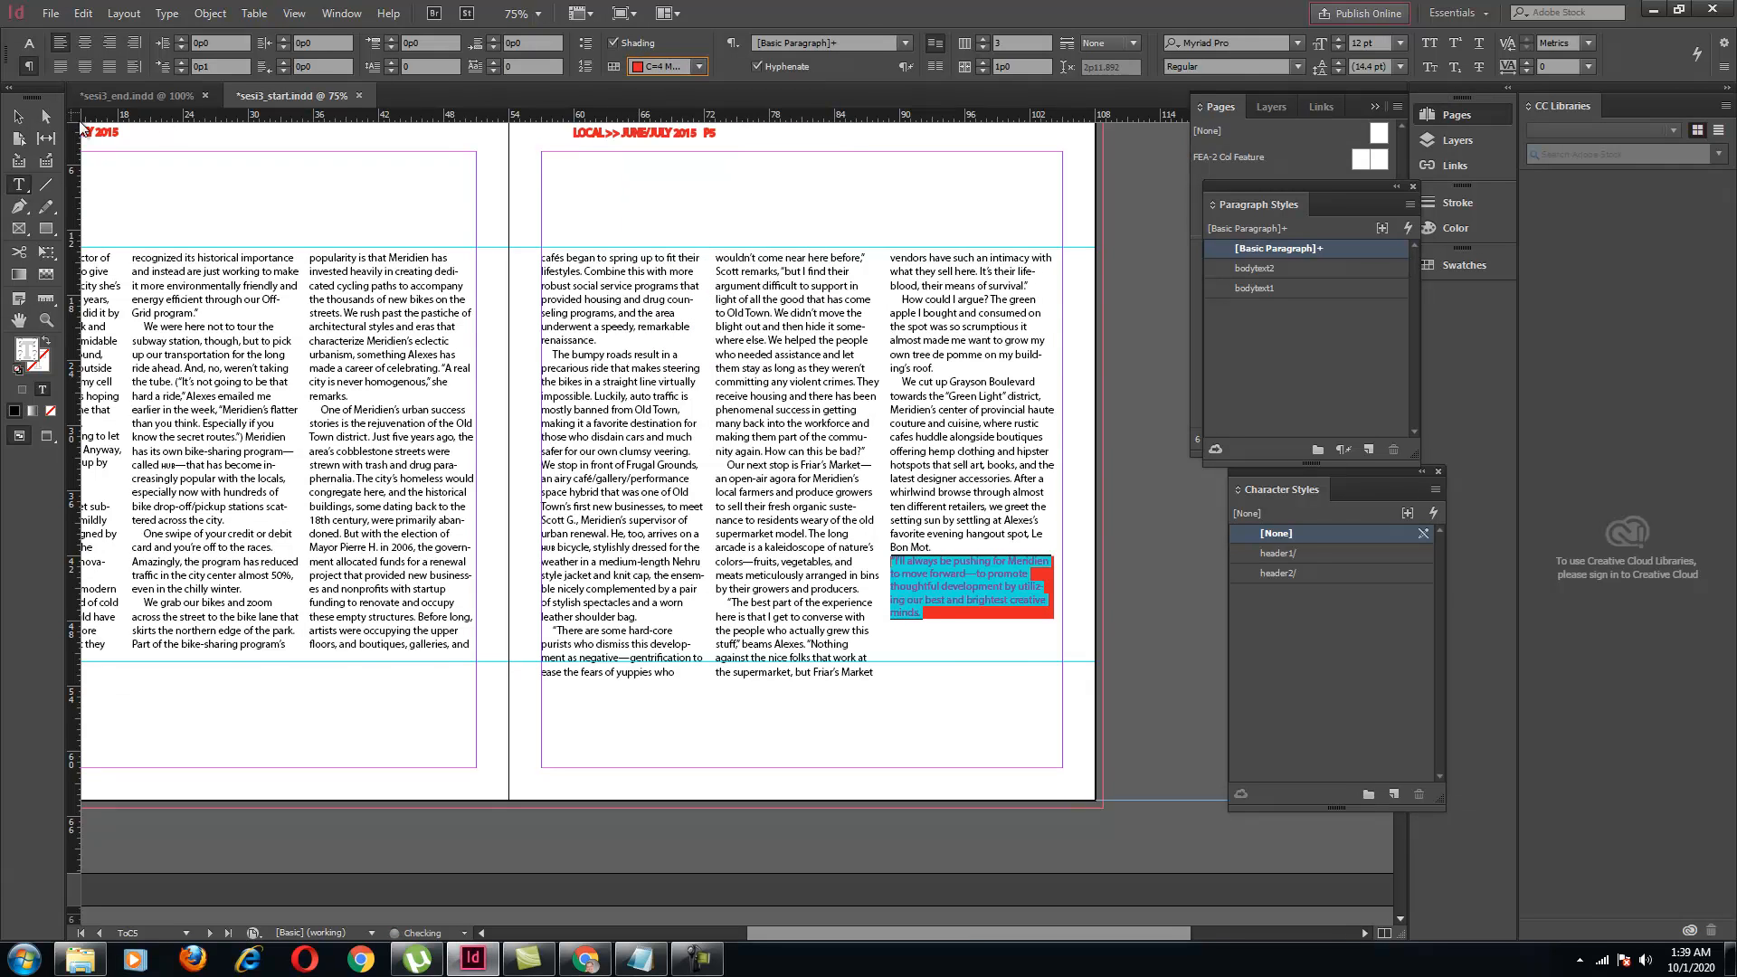
left_click(19, 116)
left_click(939, 763)
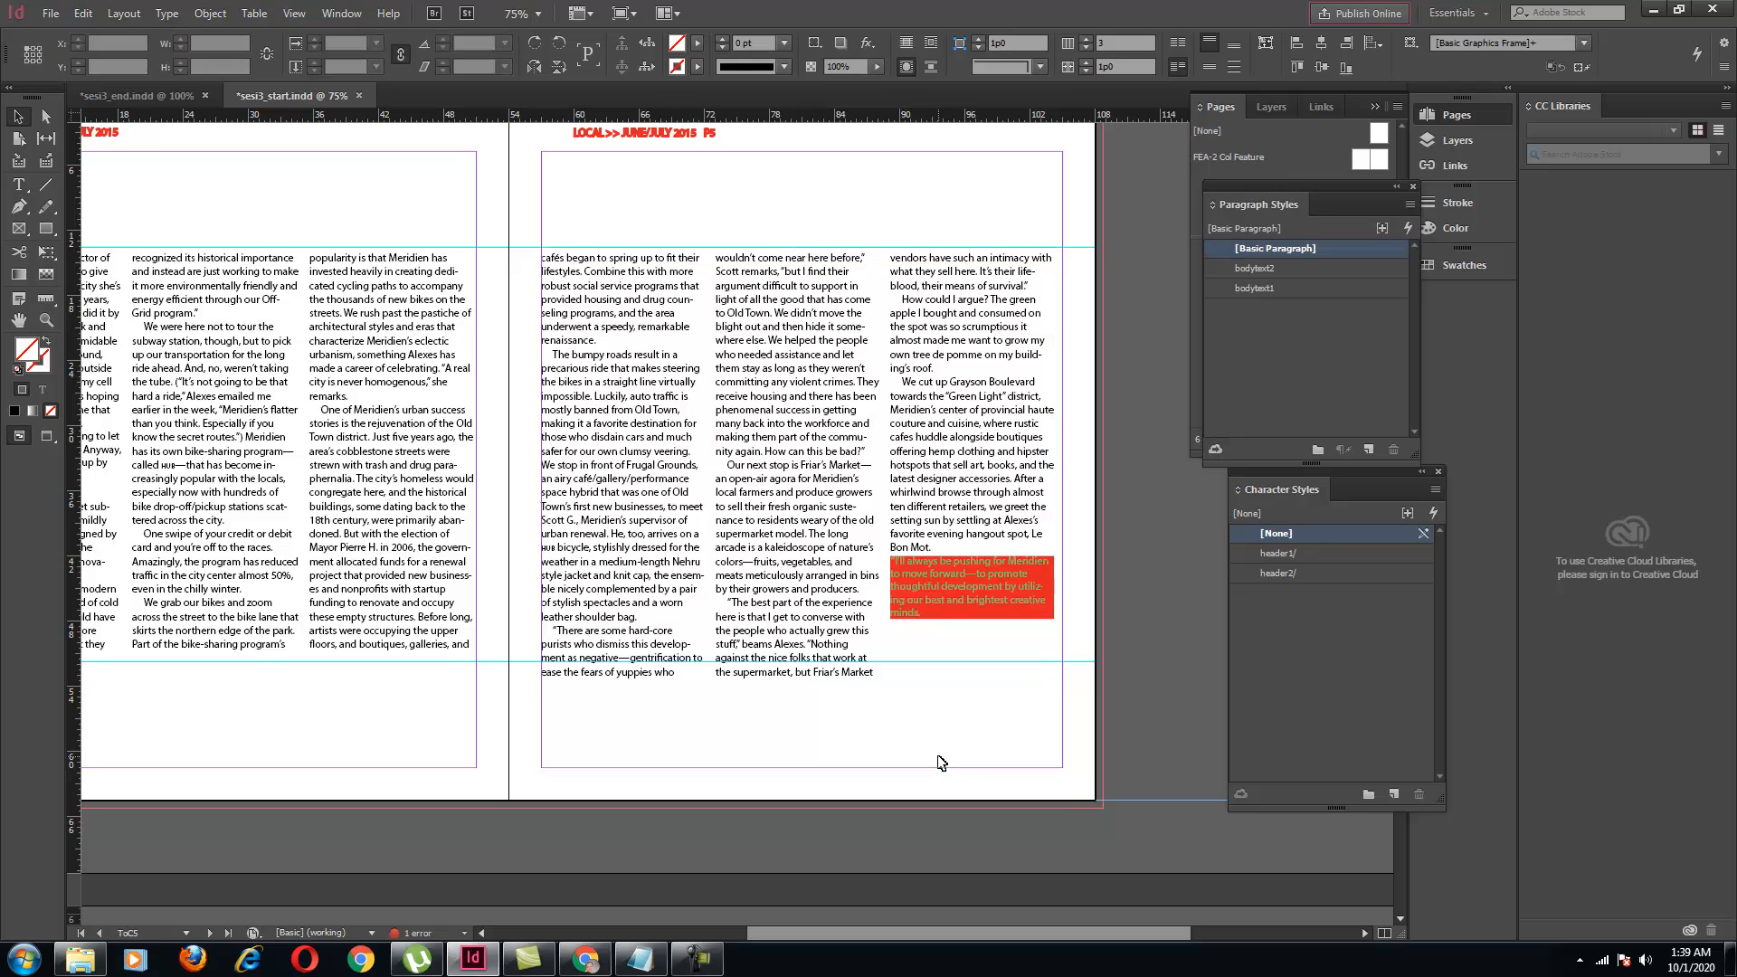
Set the text fill of the red-shaded closing paragraph on page P5 to [Paper]
double_click(944, 612)
left_click_drag(924, 614, 891, 560)
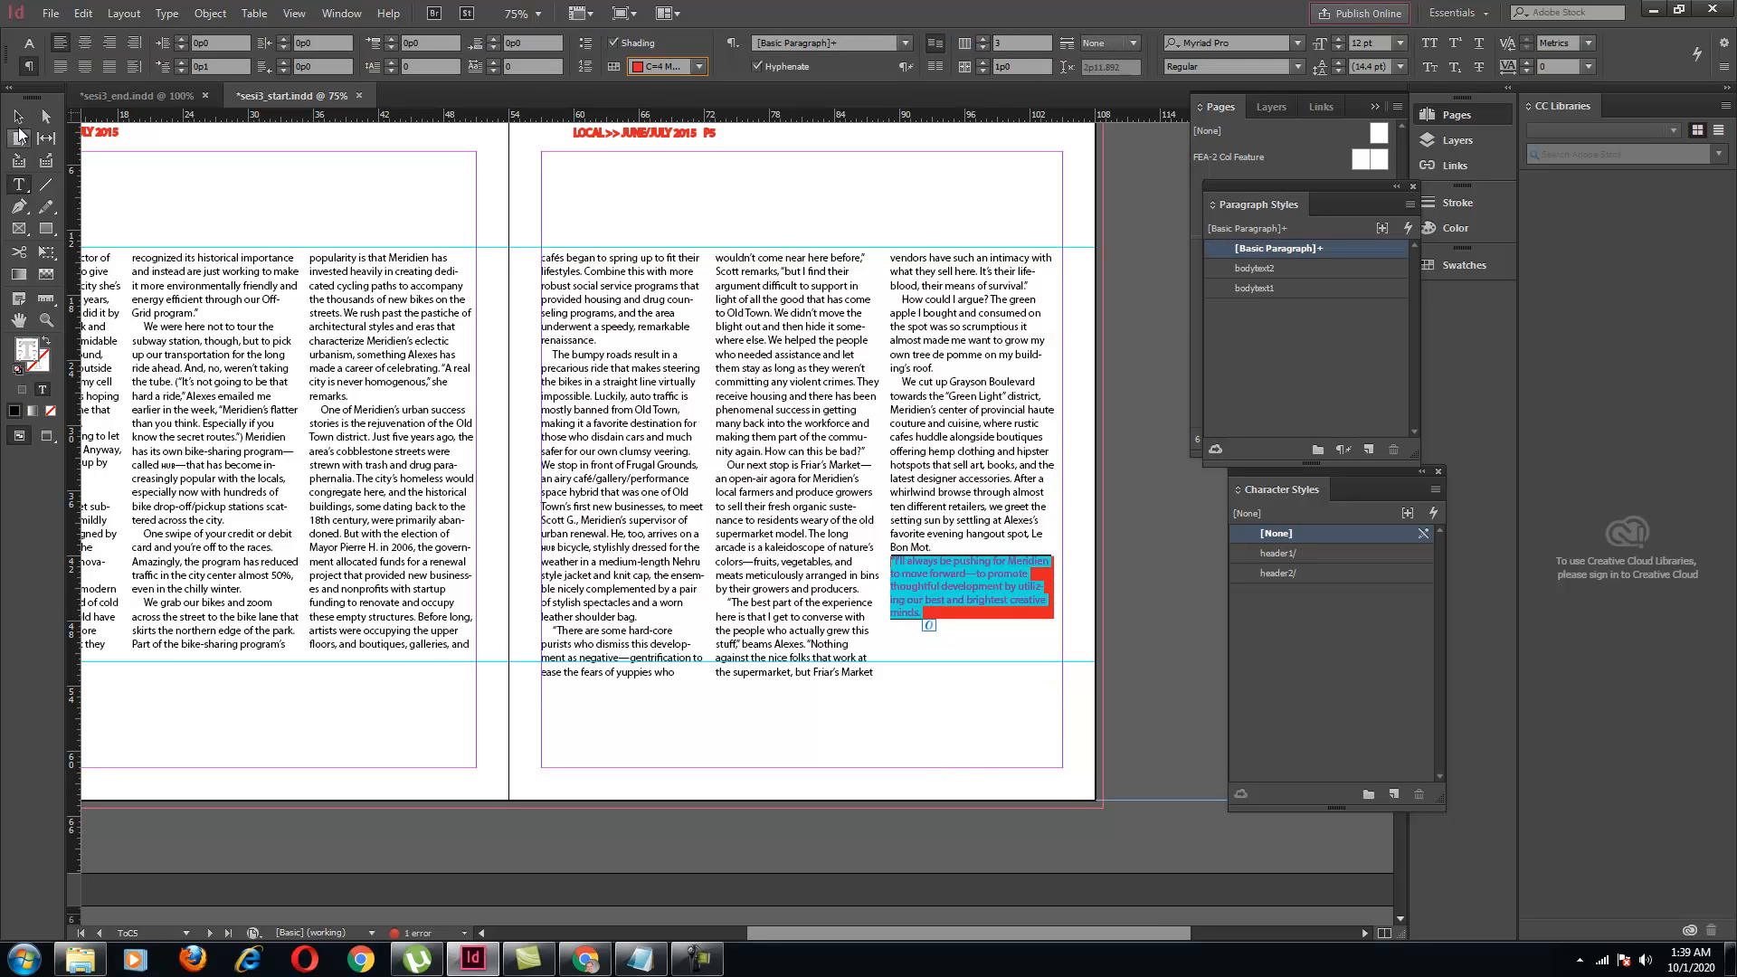
left_click(29, 42)
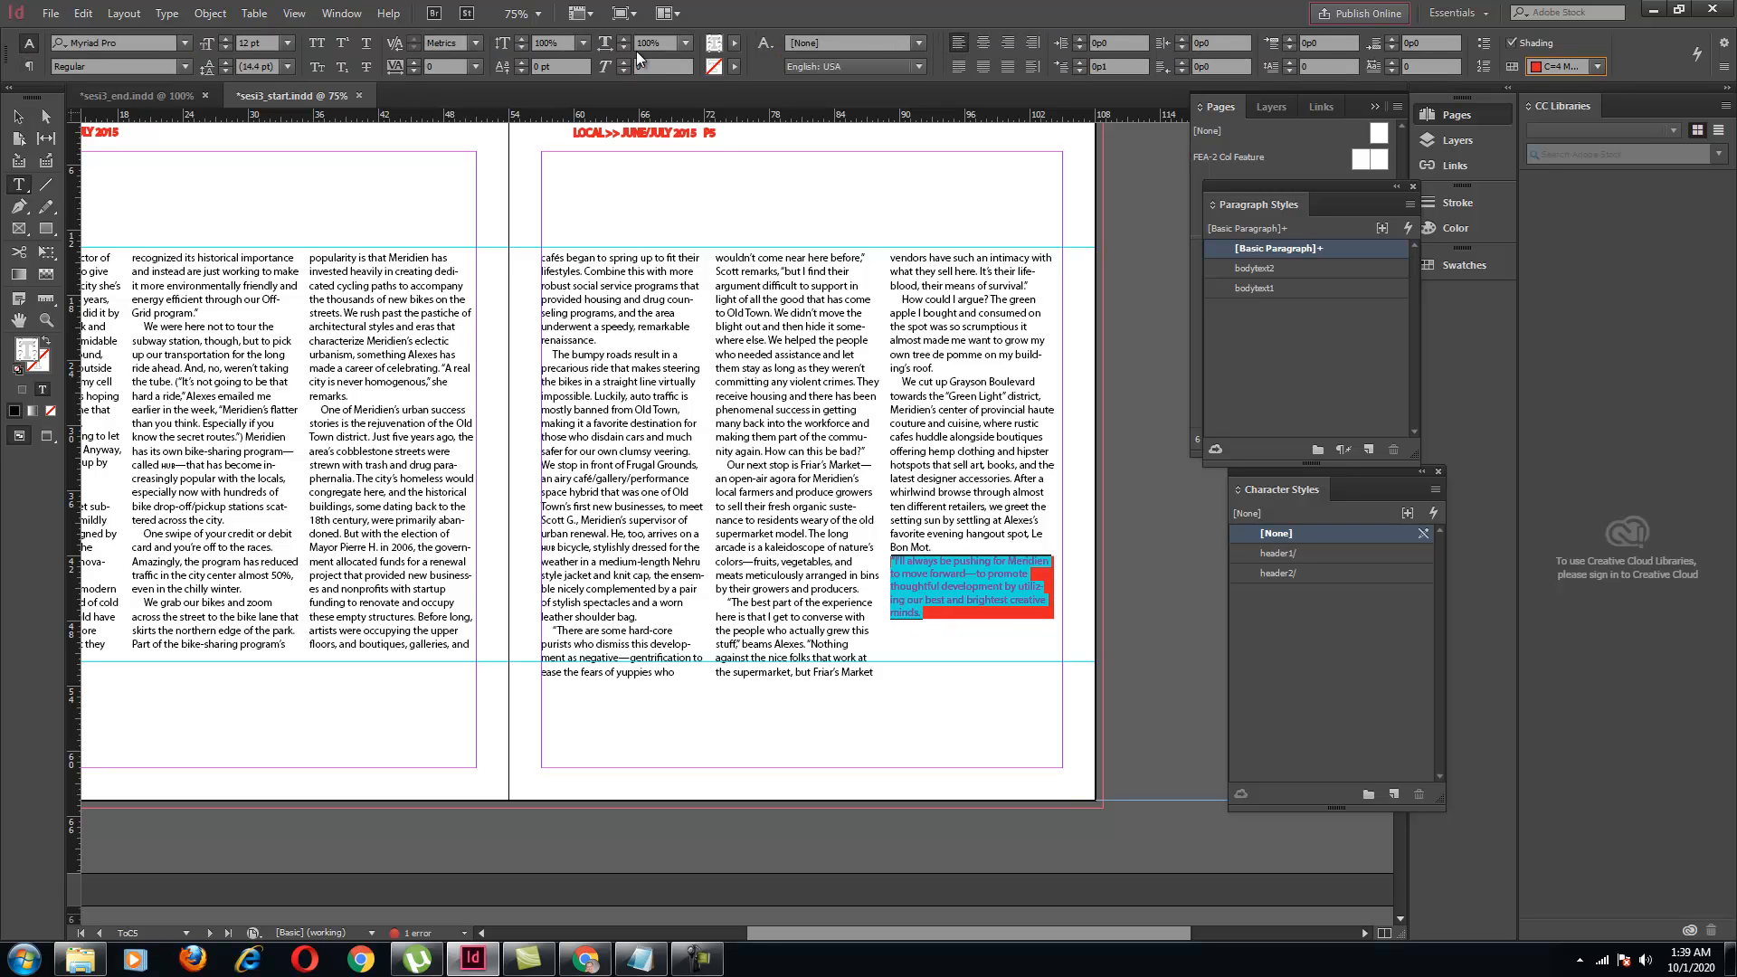
left_click(733, 45)
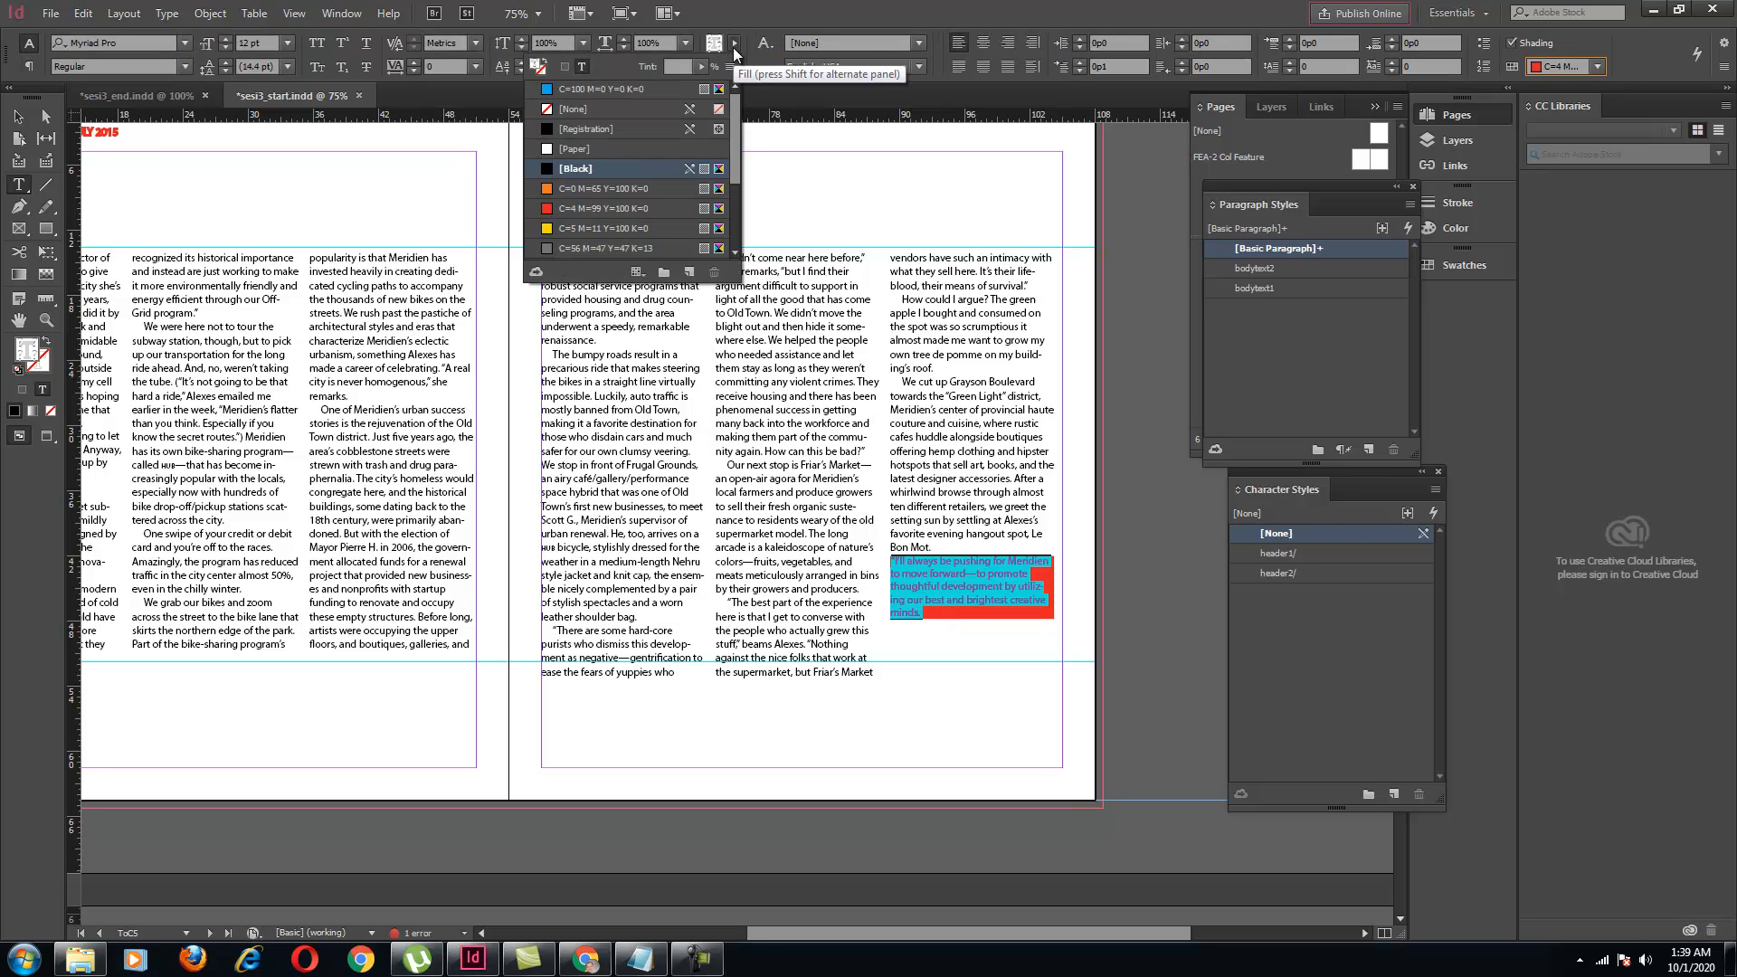
left_click(626, 146)
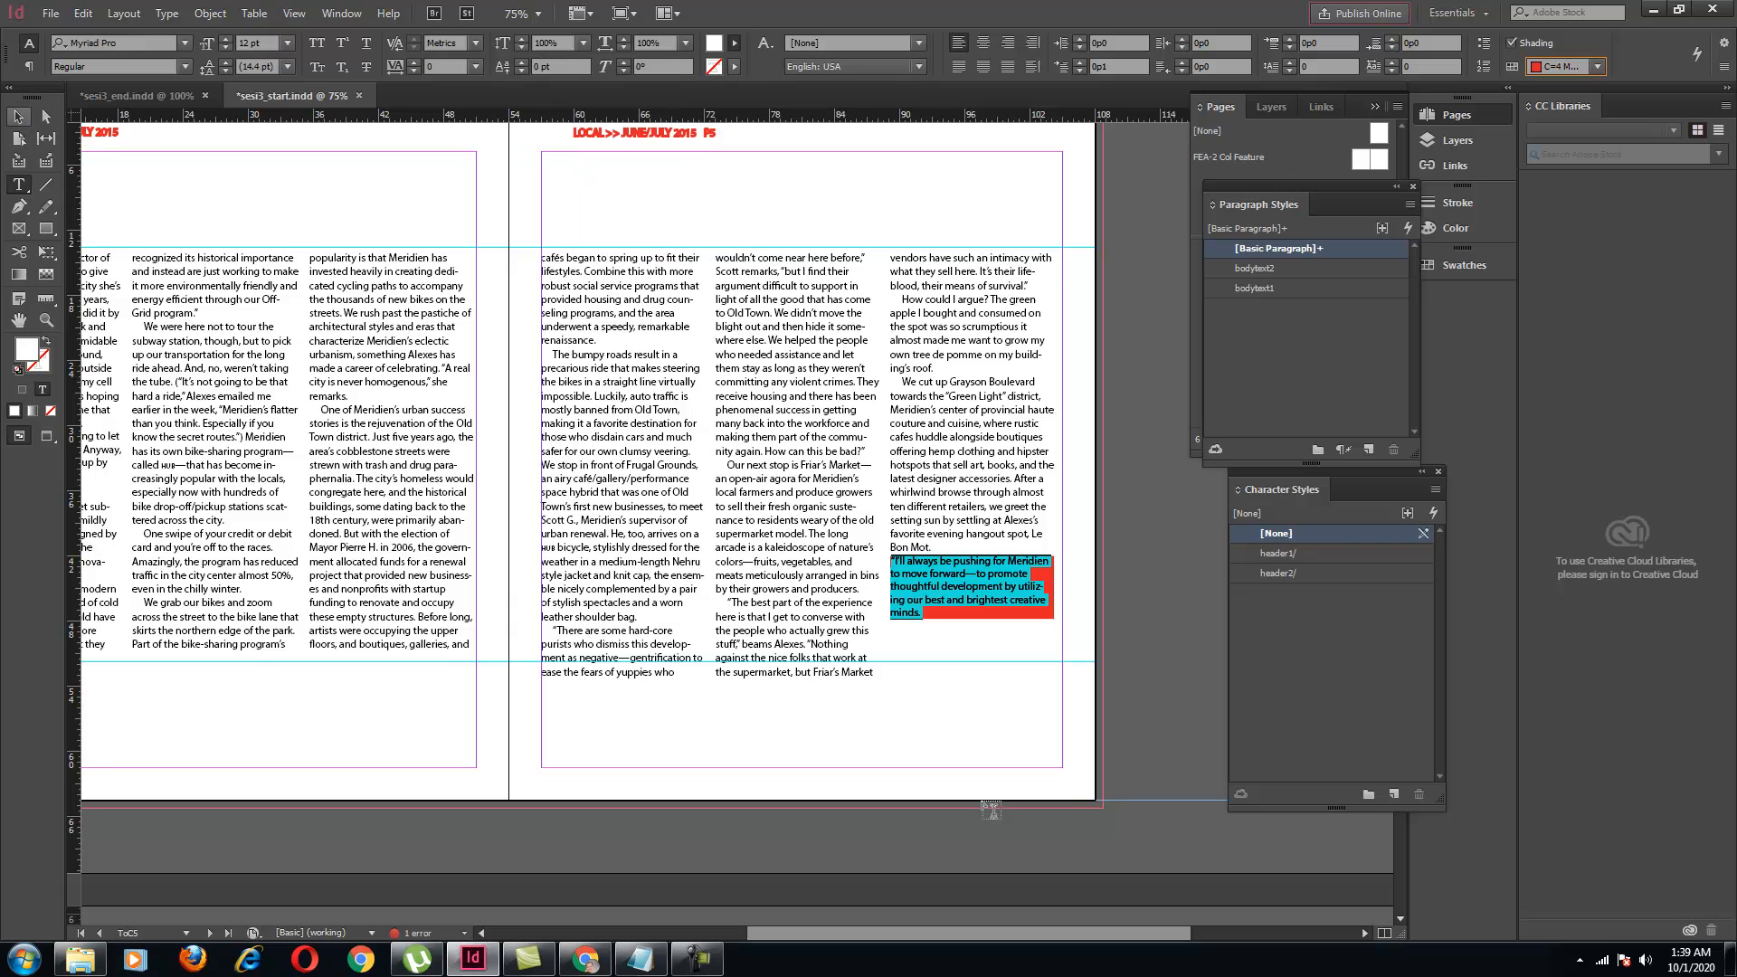
left_click(982, 775)
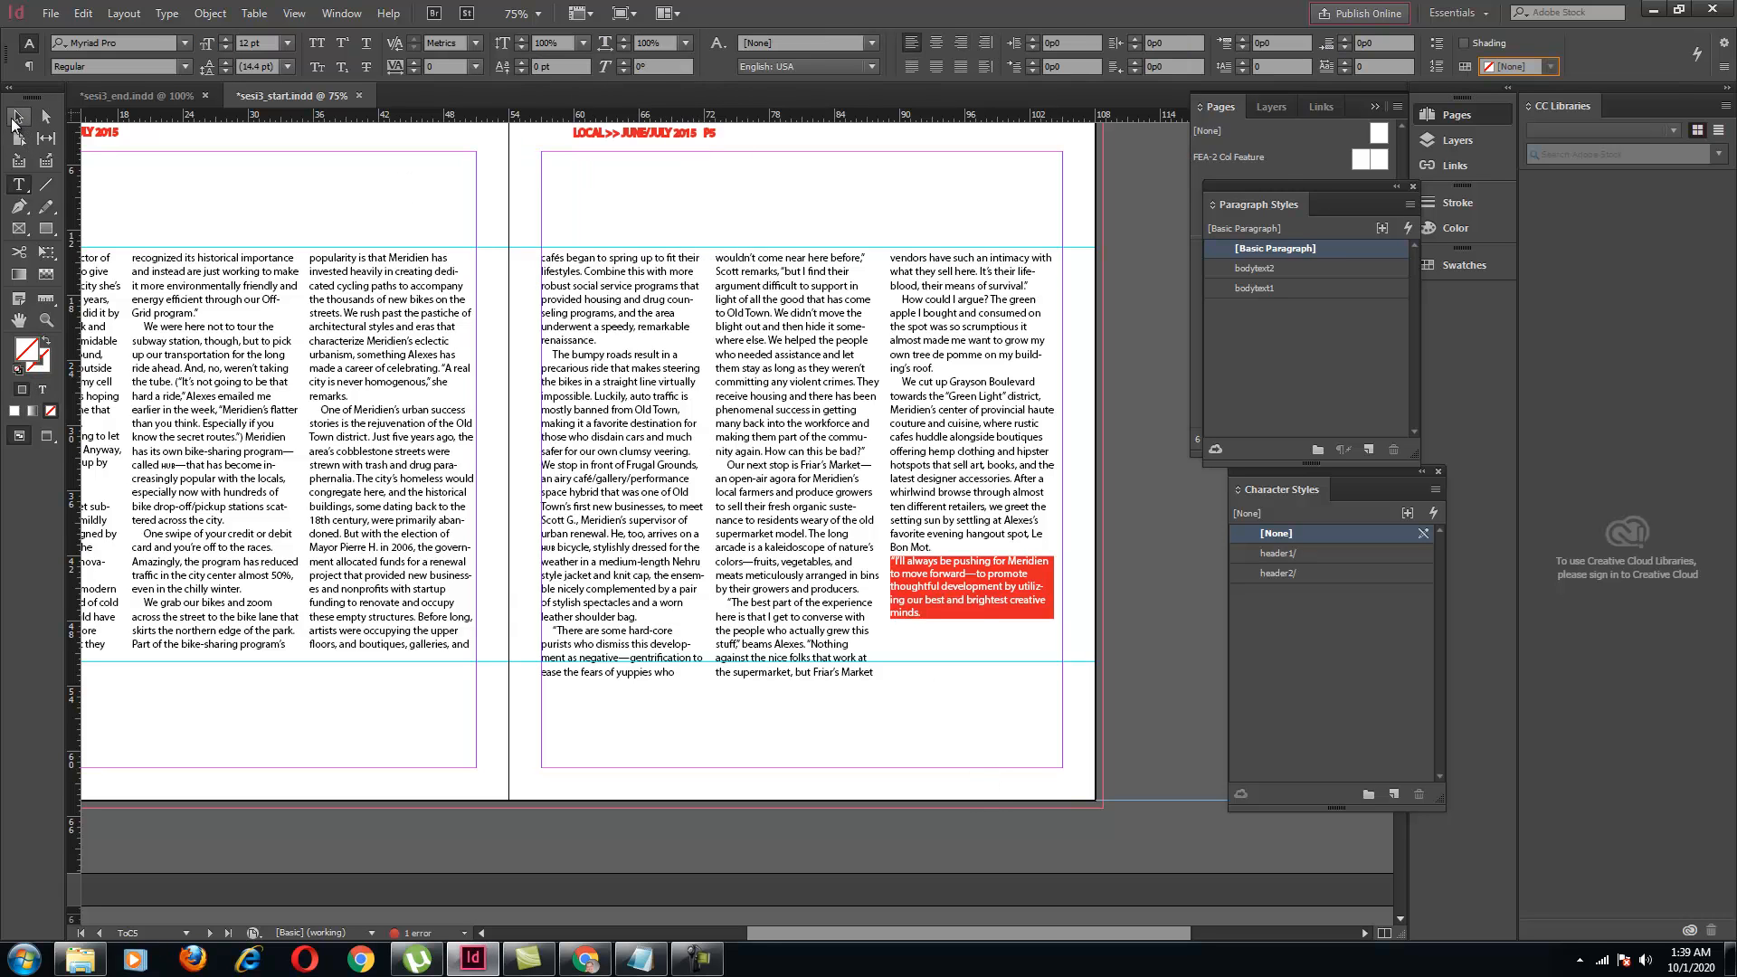
left_click(16, 117)
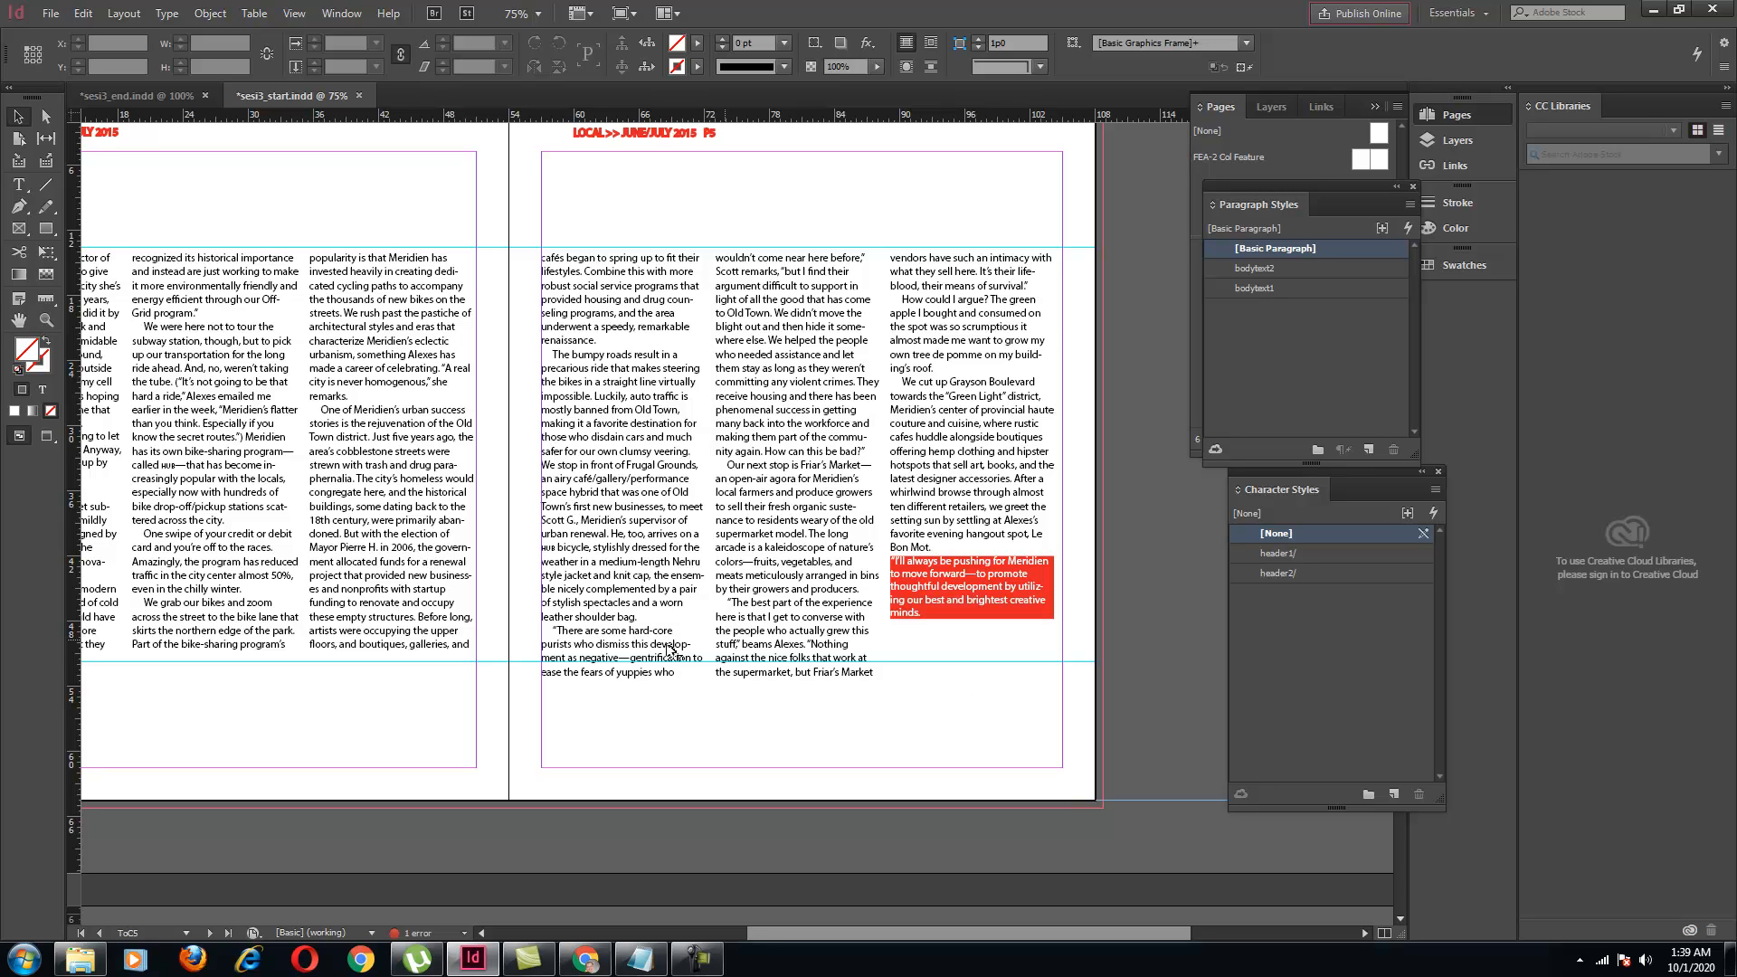
Show the baseline grid on the P4–P5 spread
left_click(19, 320)
left_click_drag(237, 427, 546, 461)
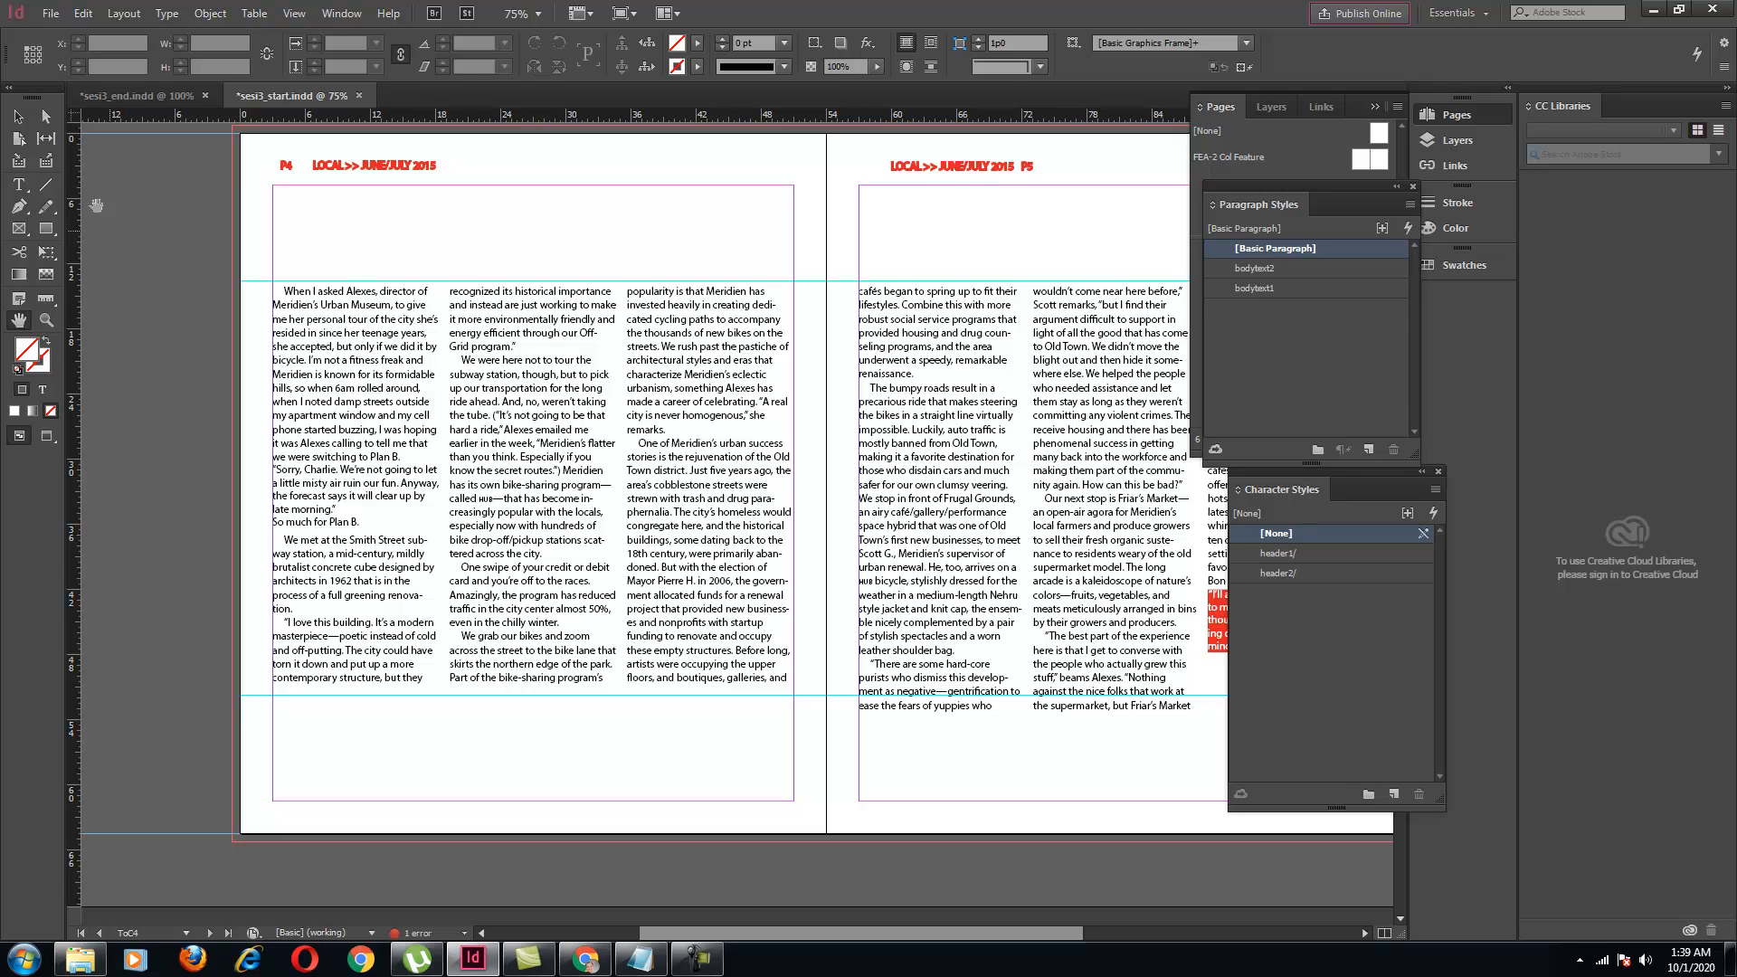
left_click(304, 14)
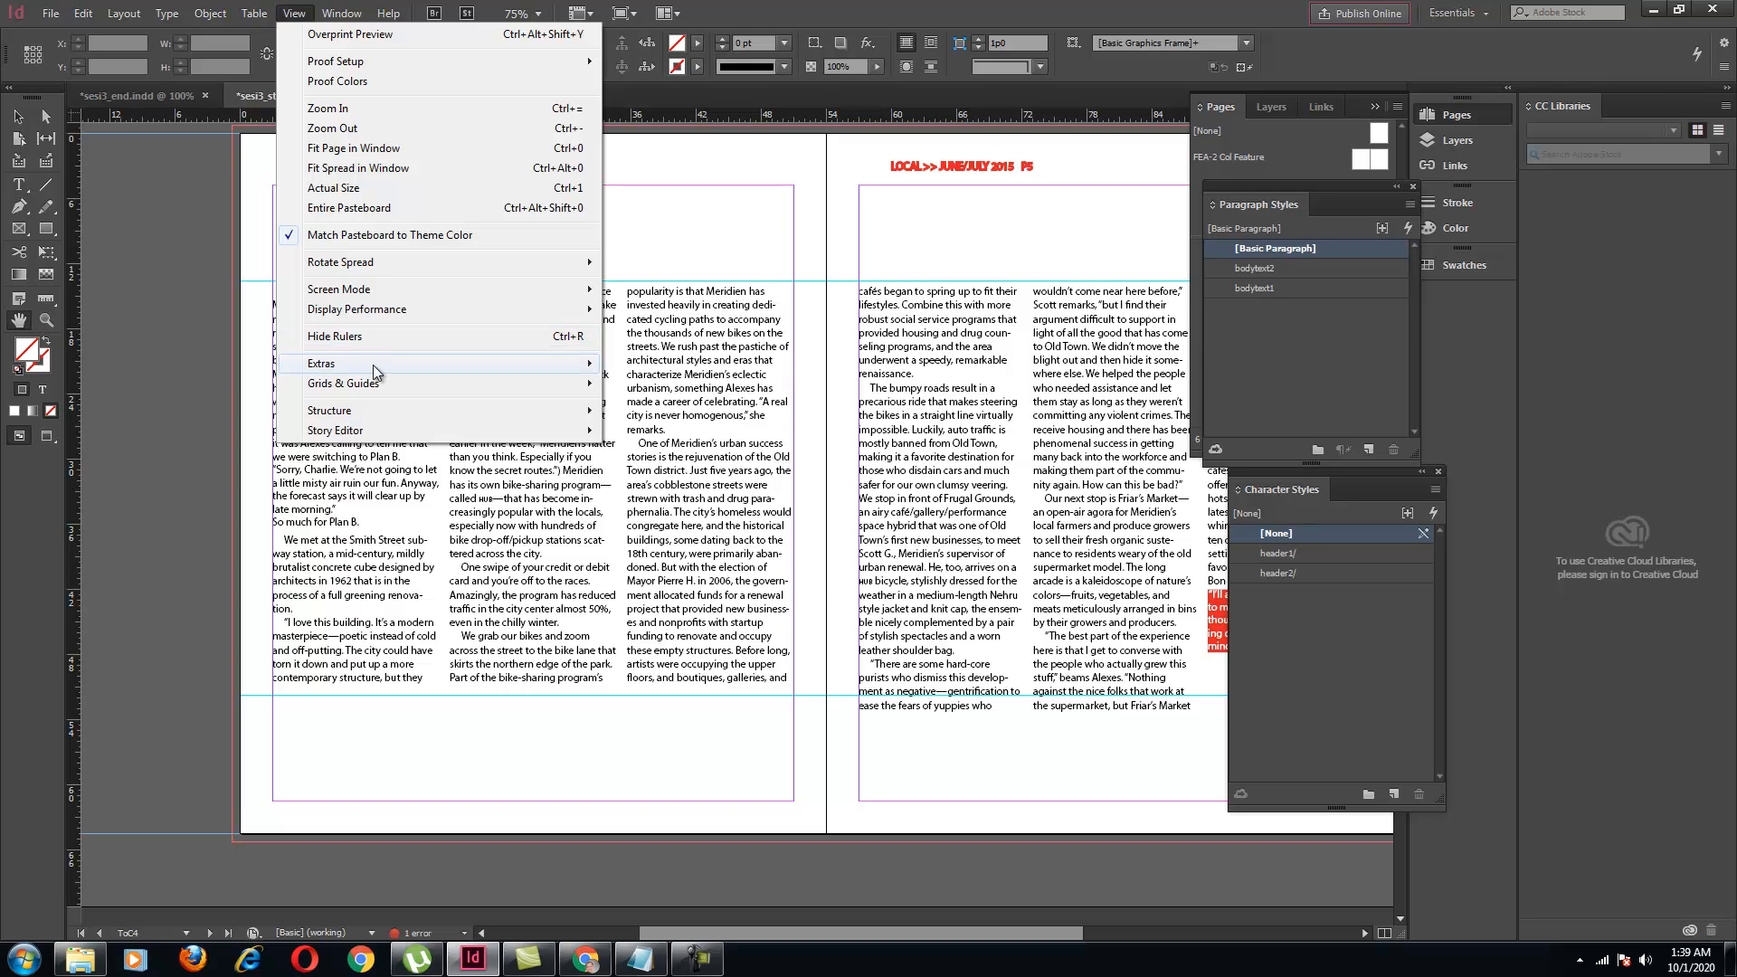
mouse_move(378, 384)
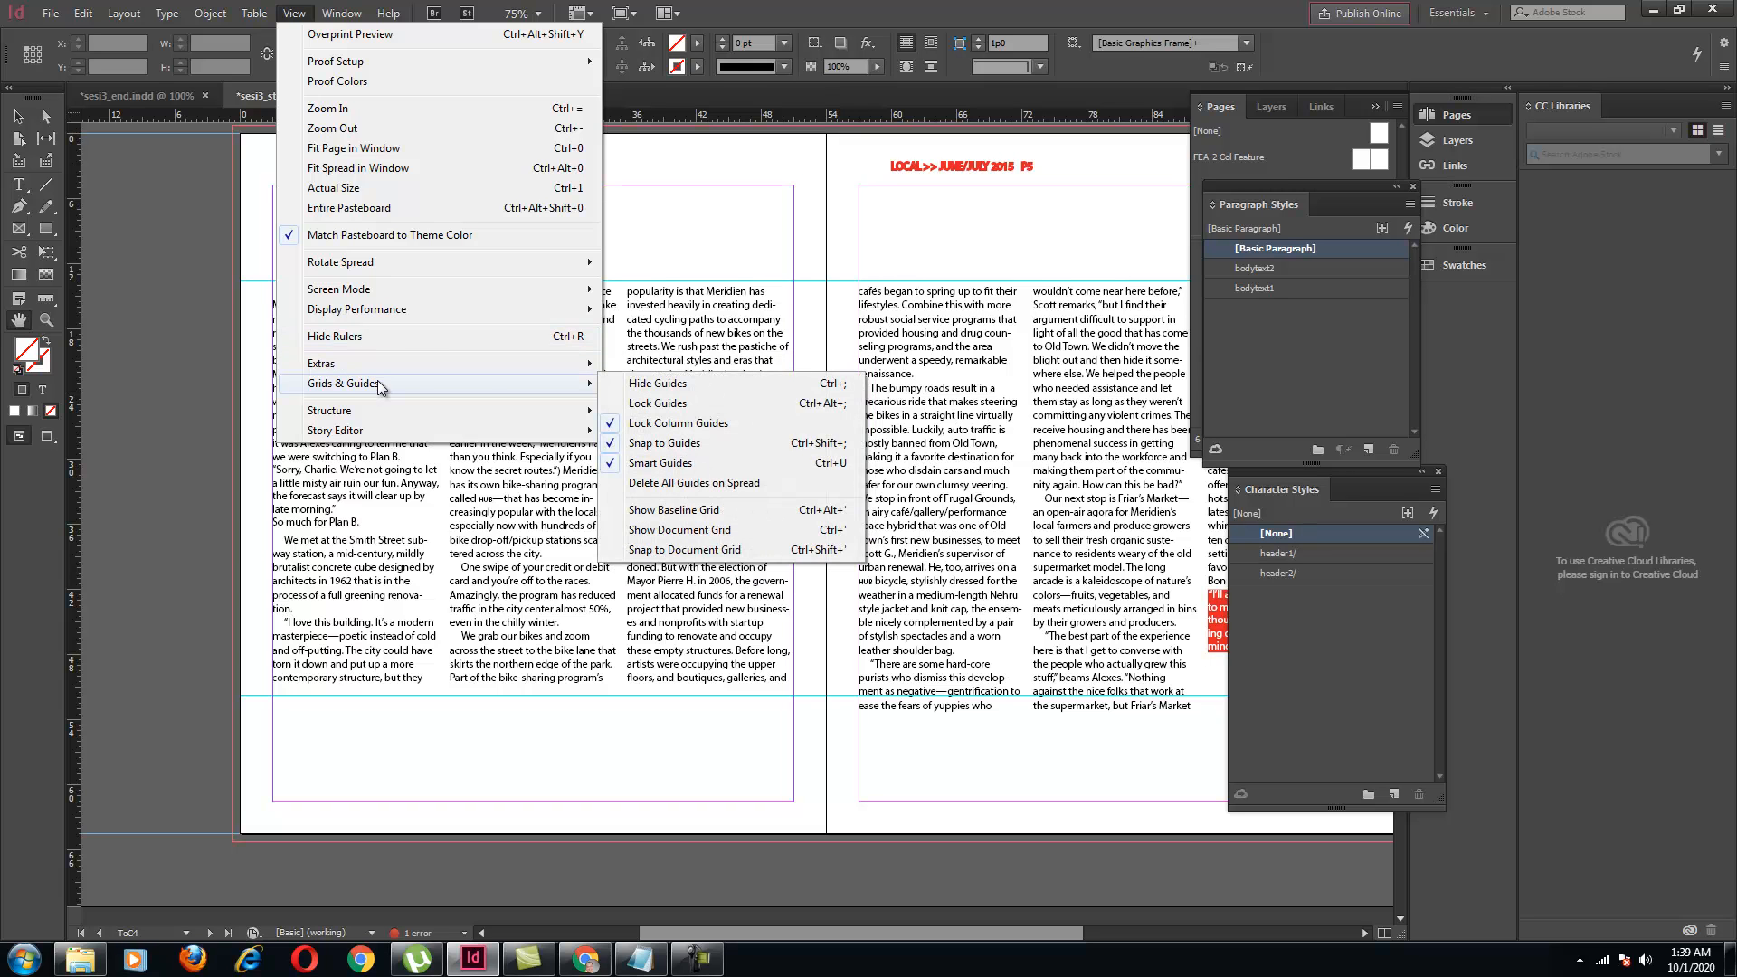
left_click(736, 512)
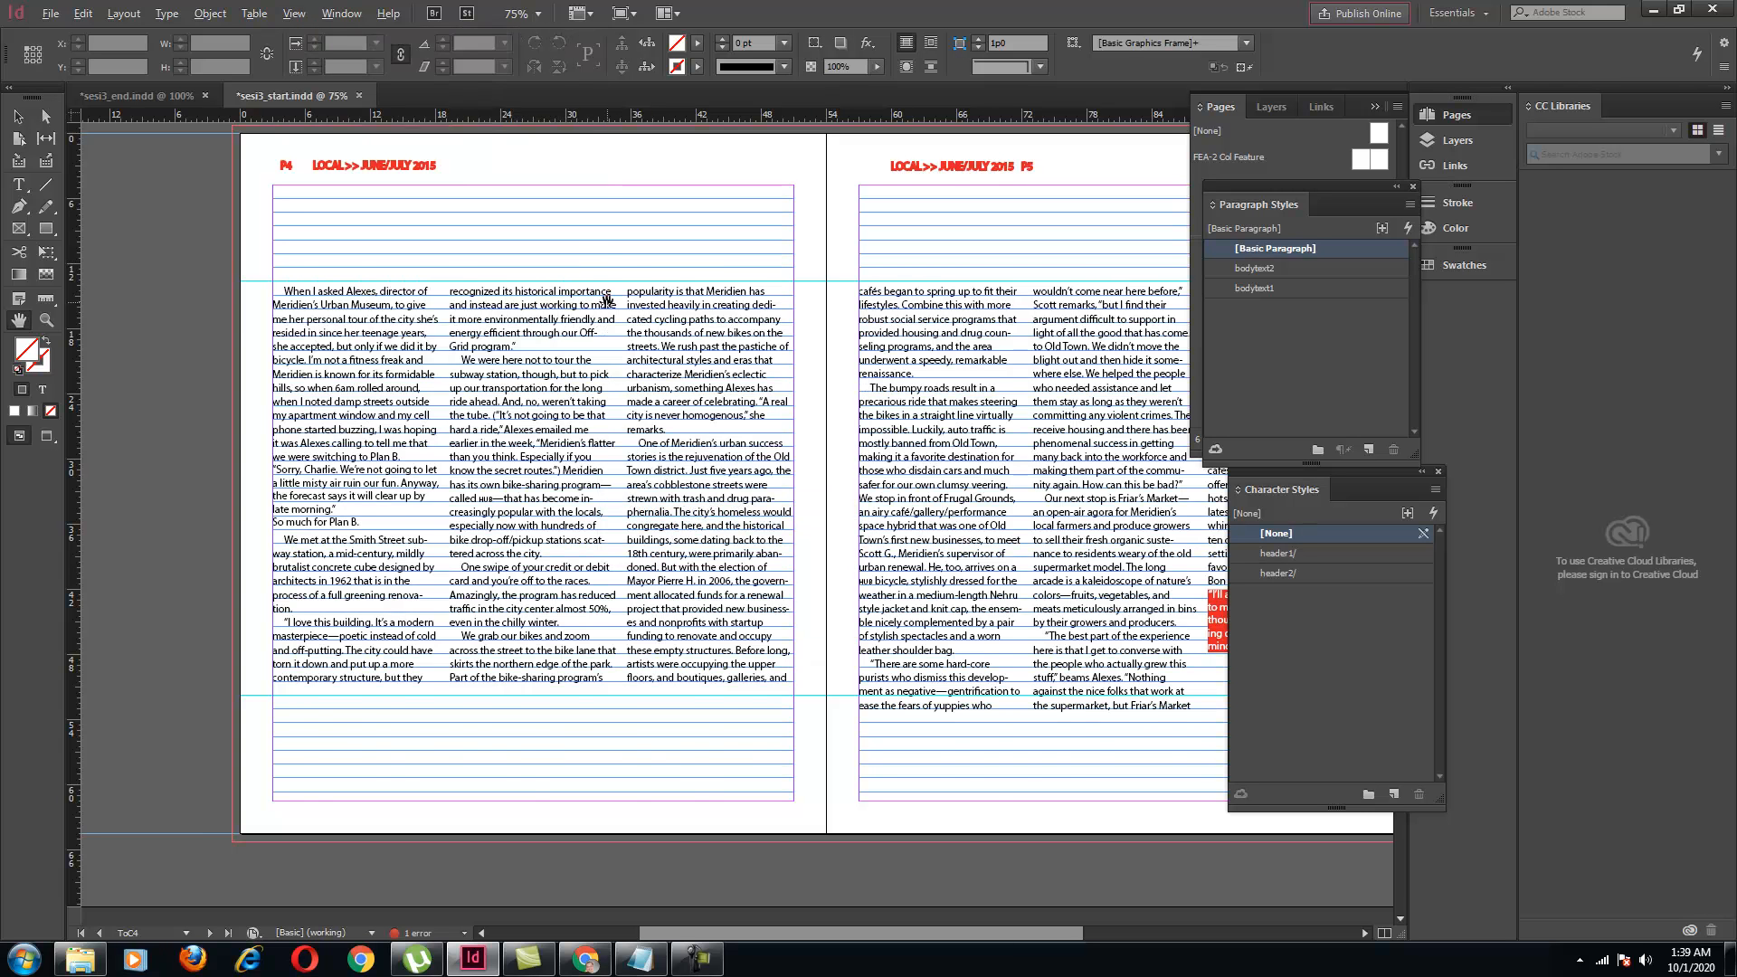
Set the baseline grid increment to 16 pt in the Grids preferences
scroll(608, 299, "up", 1)
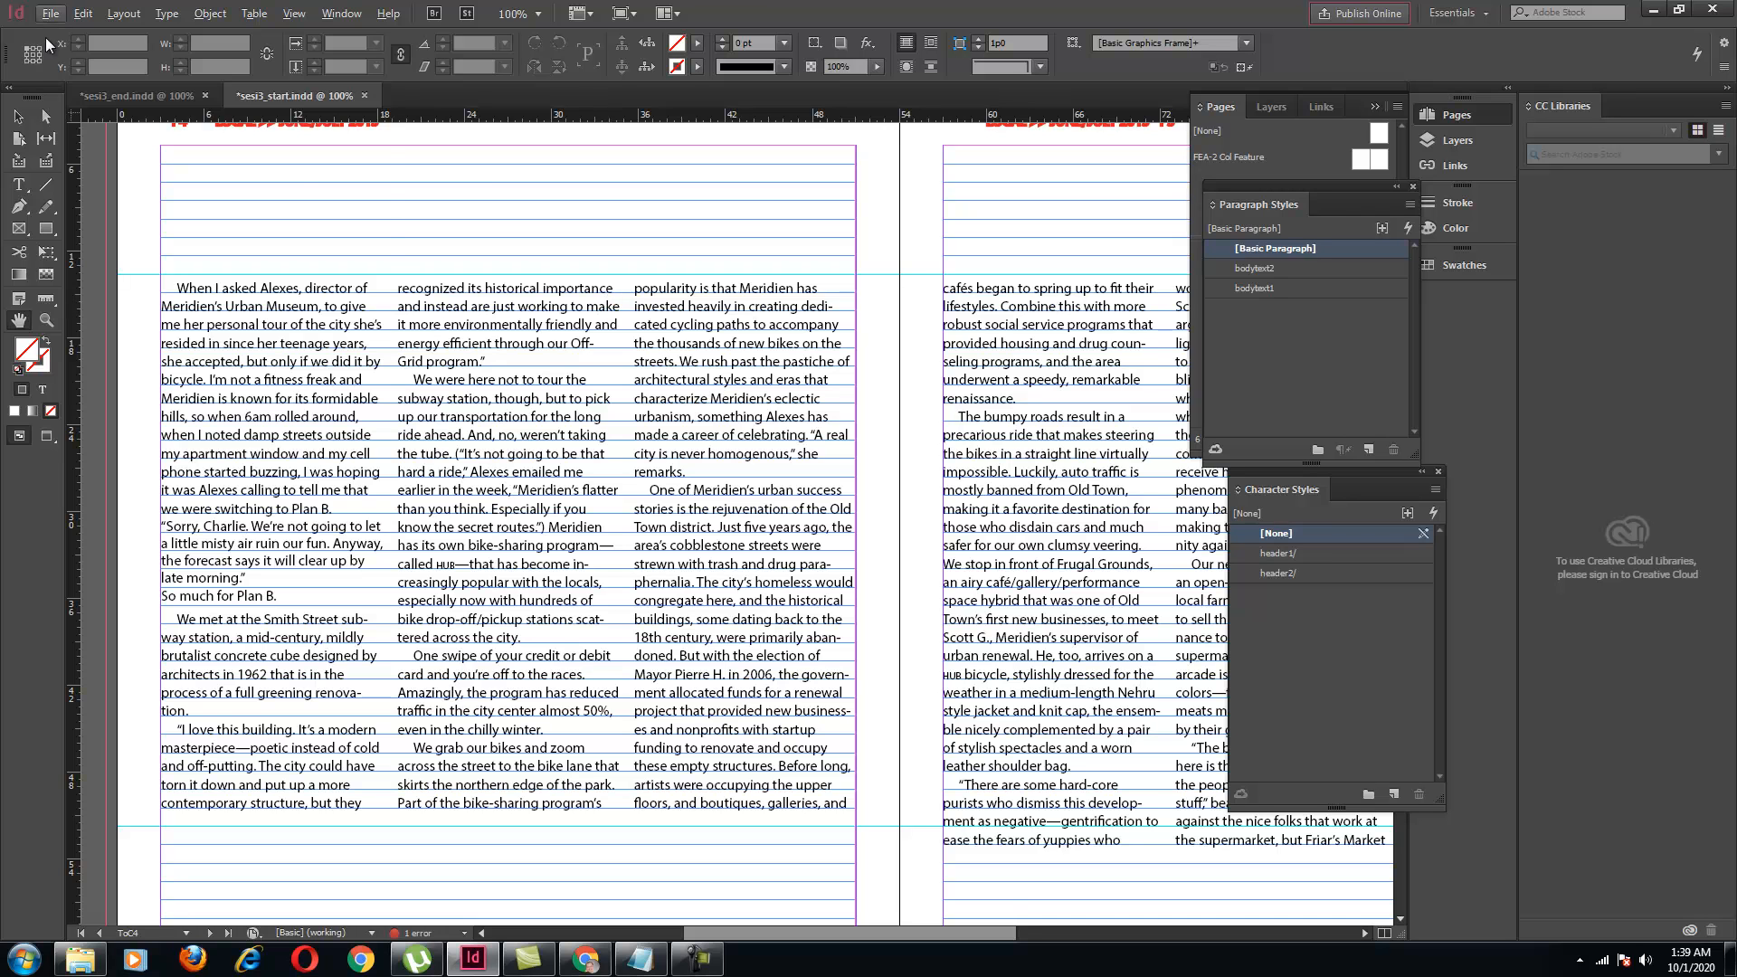
left_click(82, 14)
mouse_move(173, 724)
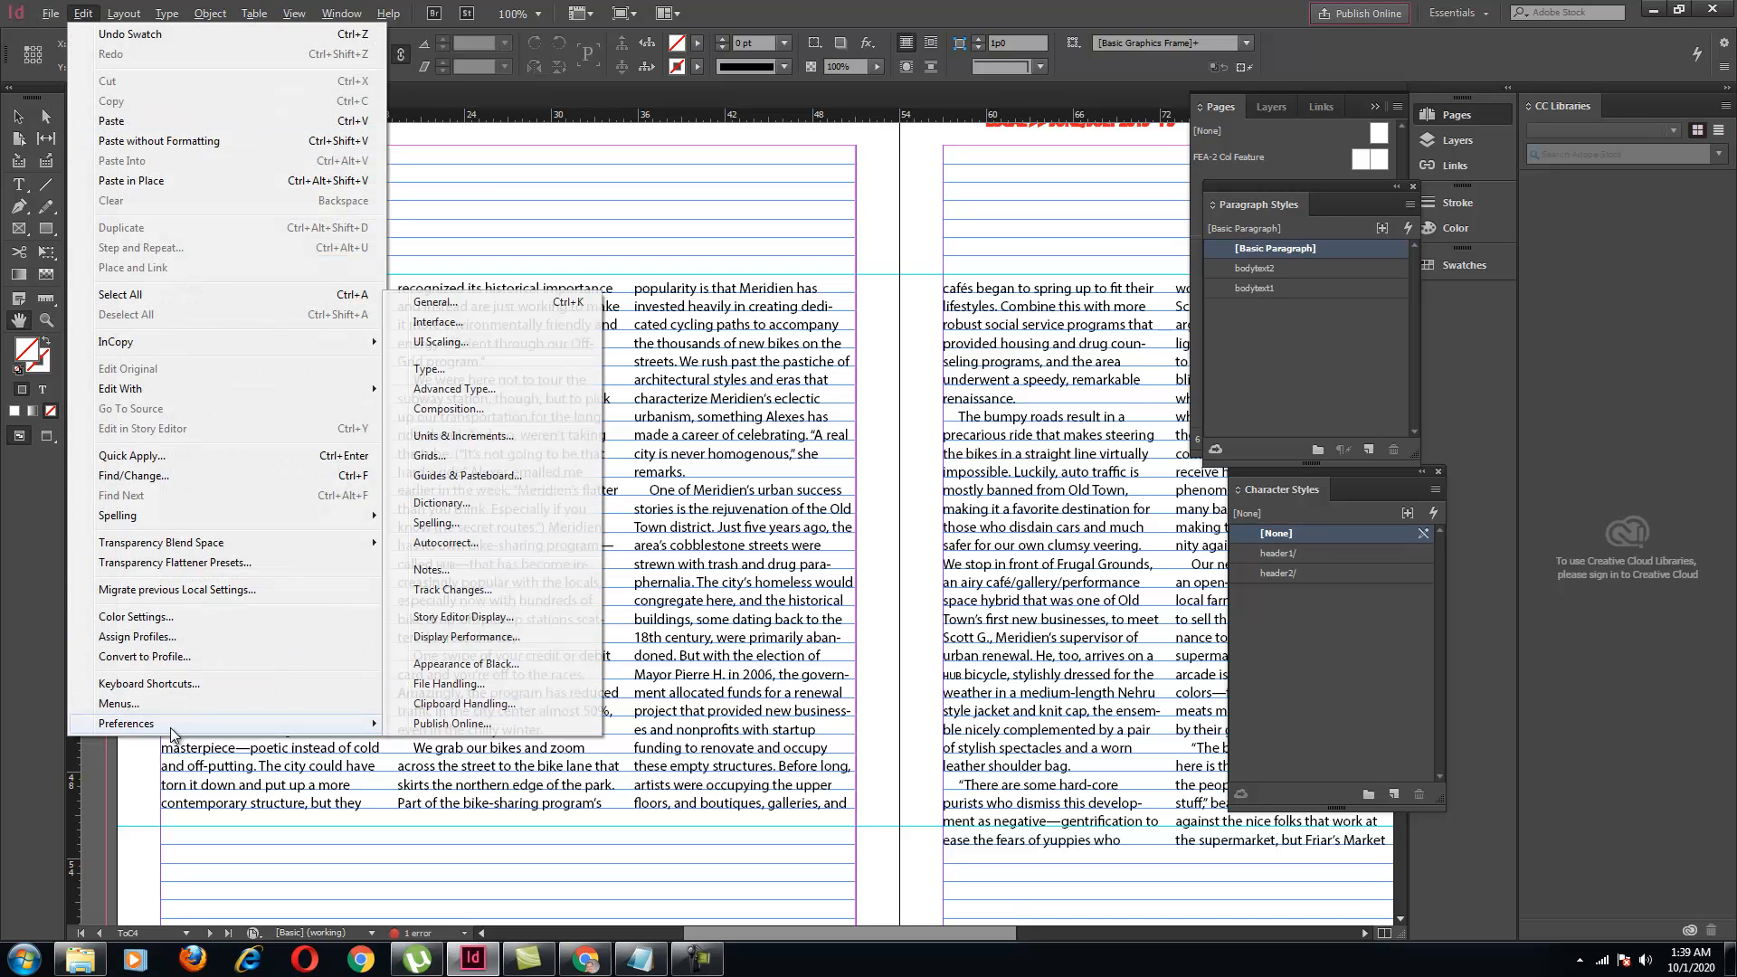
left_click(465, 457)
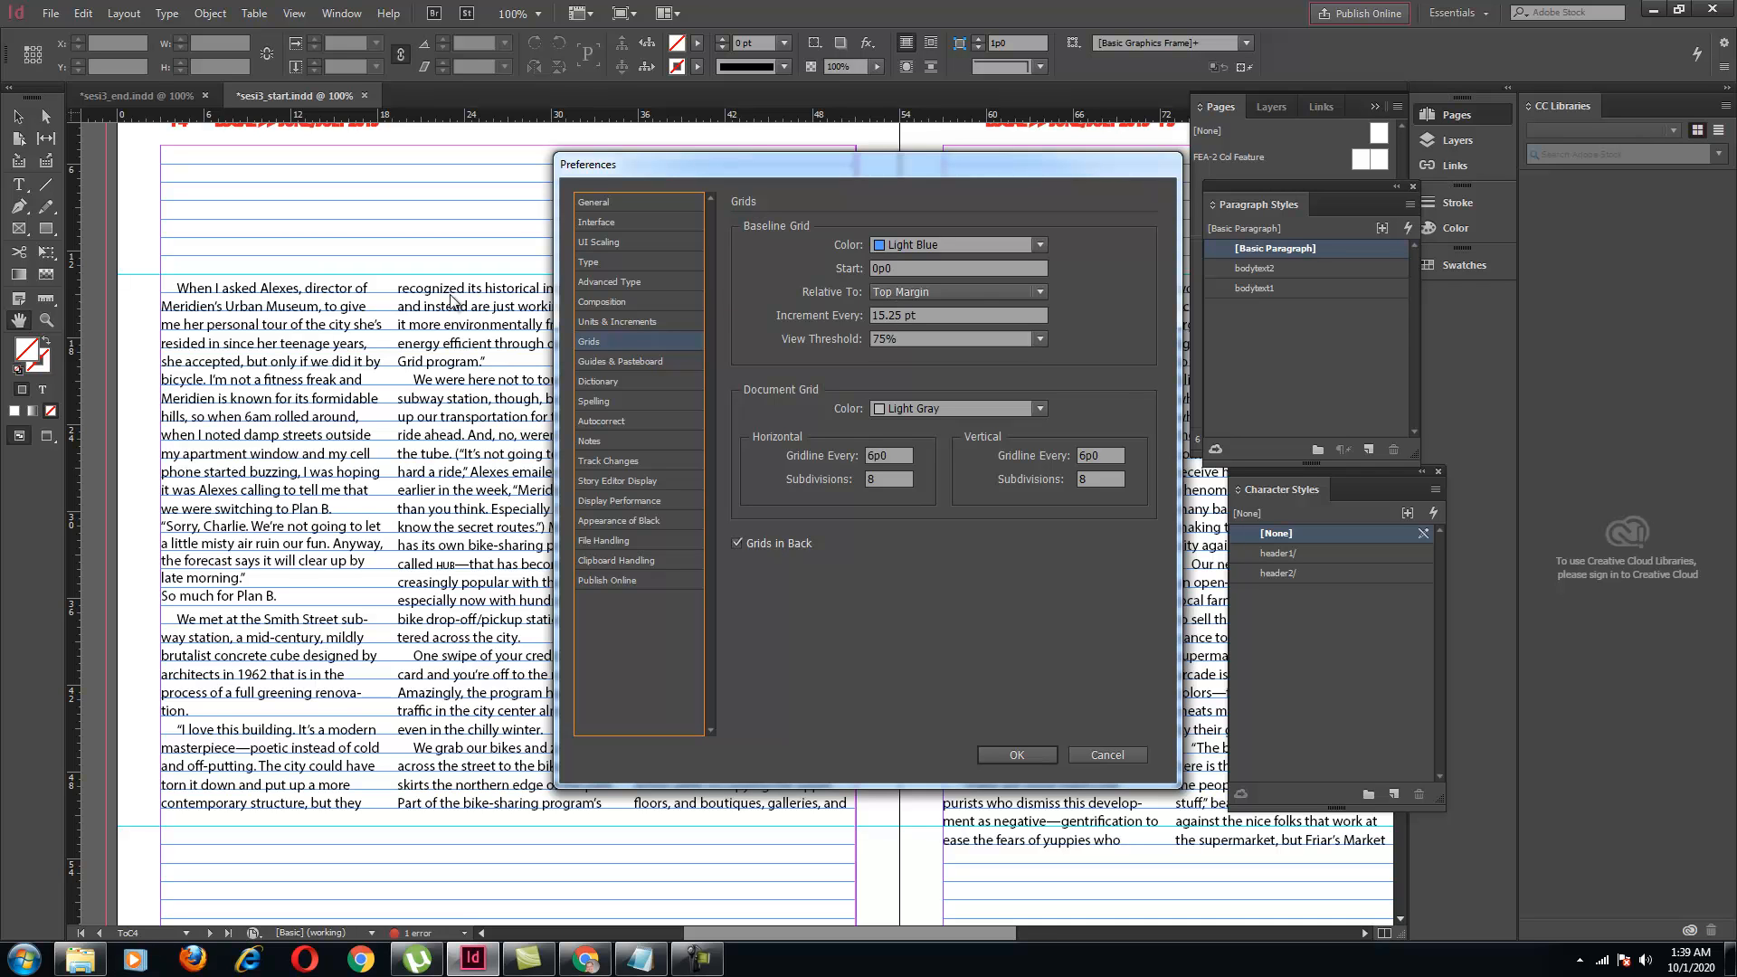
double_click(893, 317)
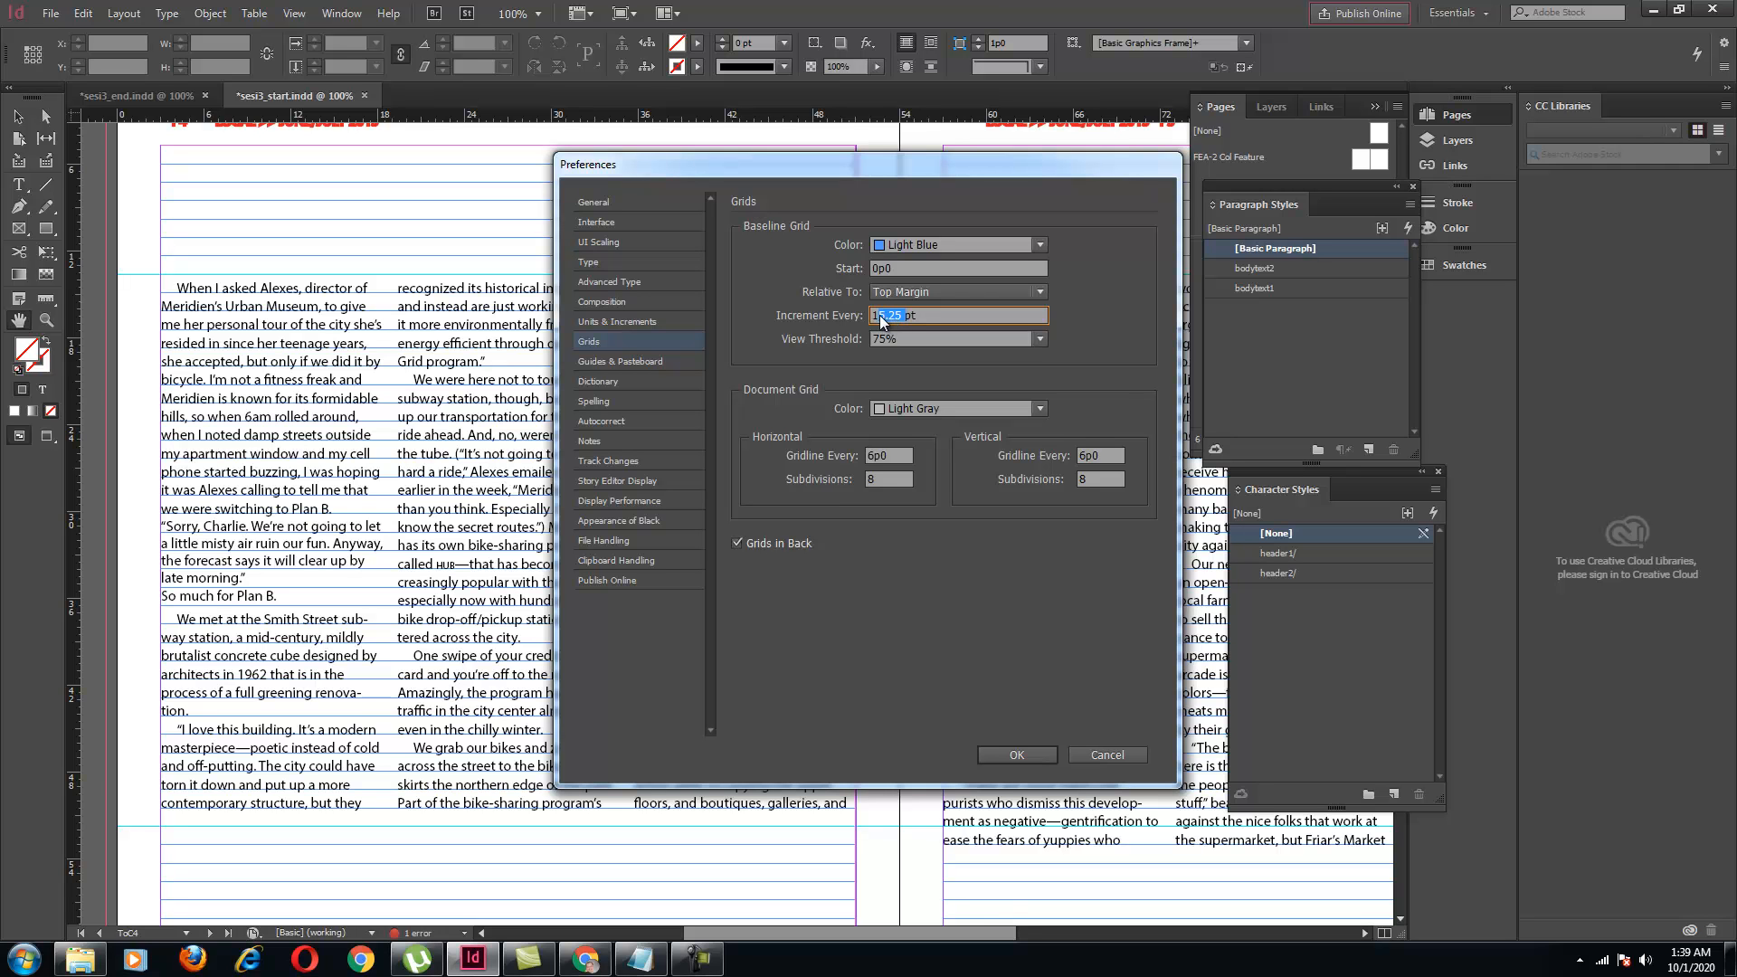
type("16")
left_click(994, 757)
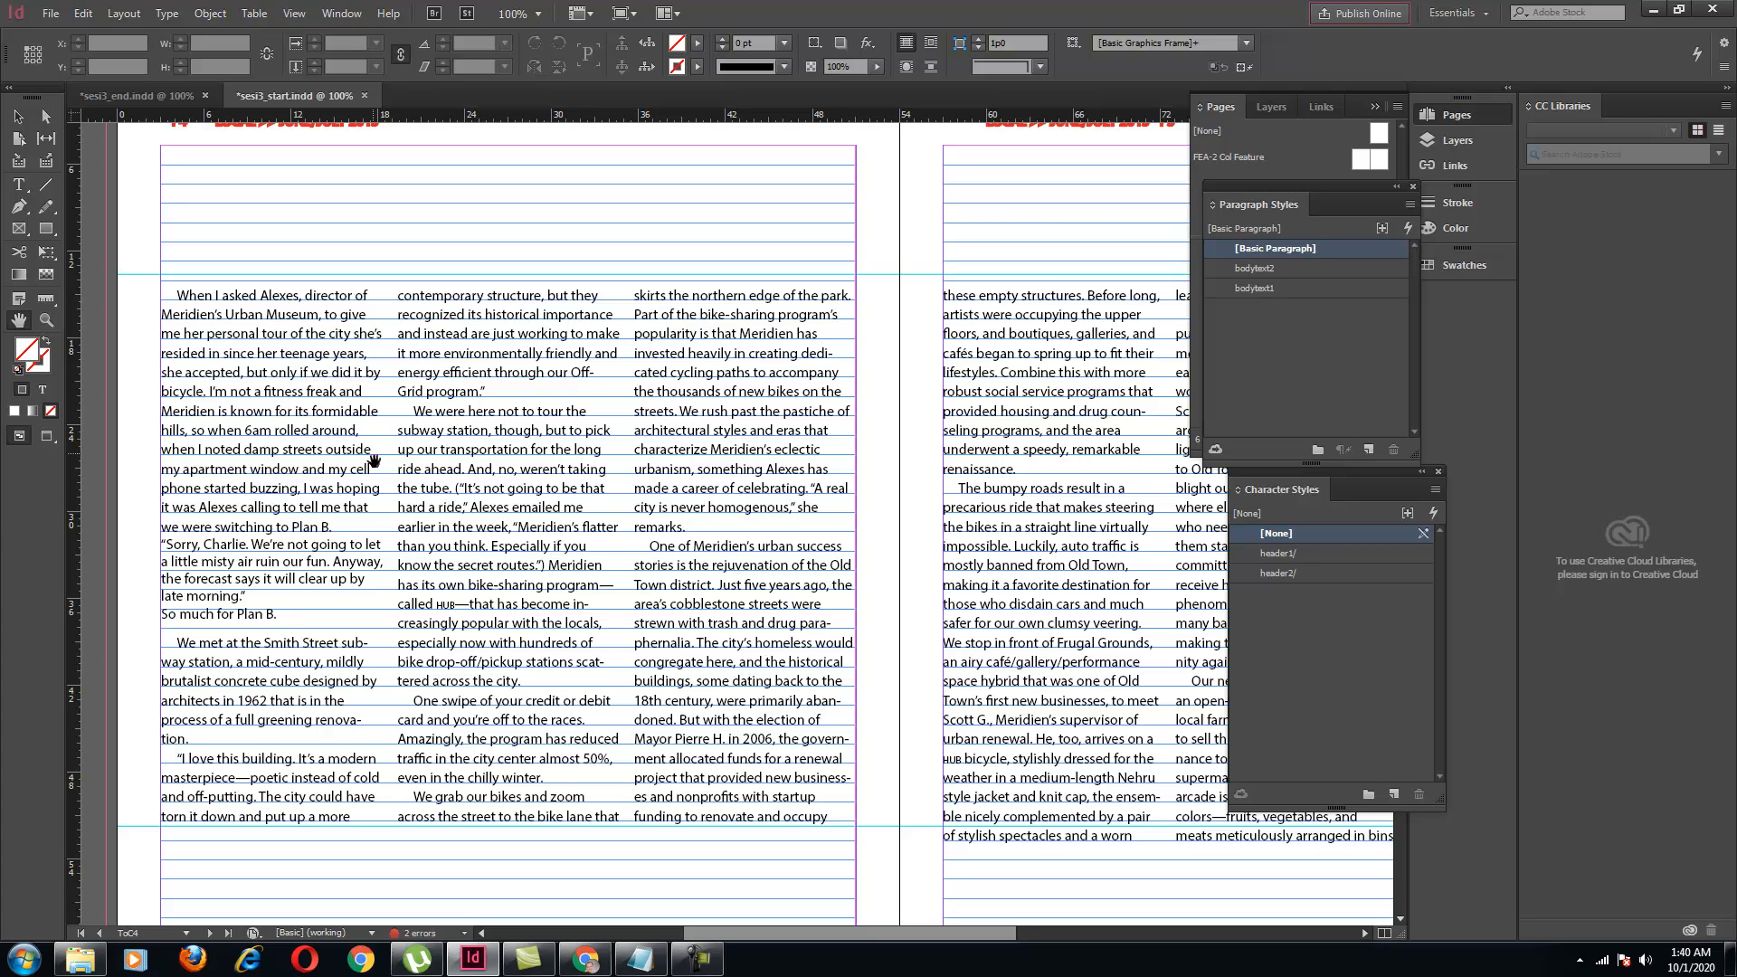
left_click(18, 183)
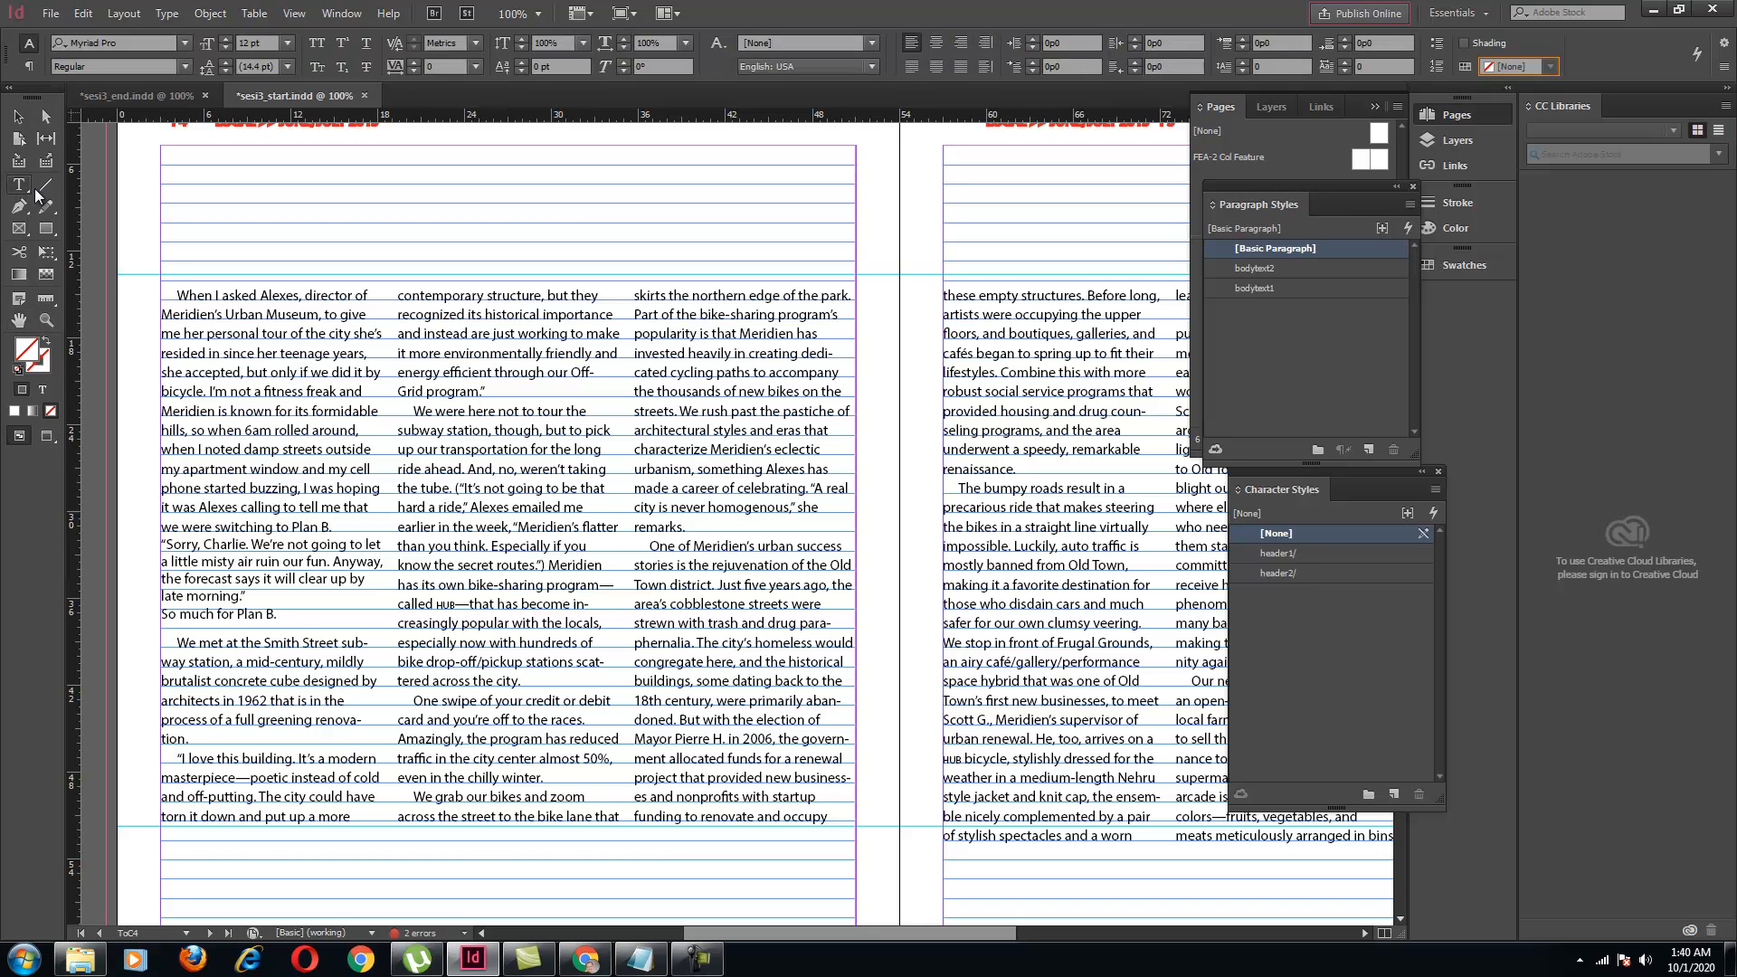
left_click(507, 457)
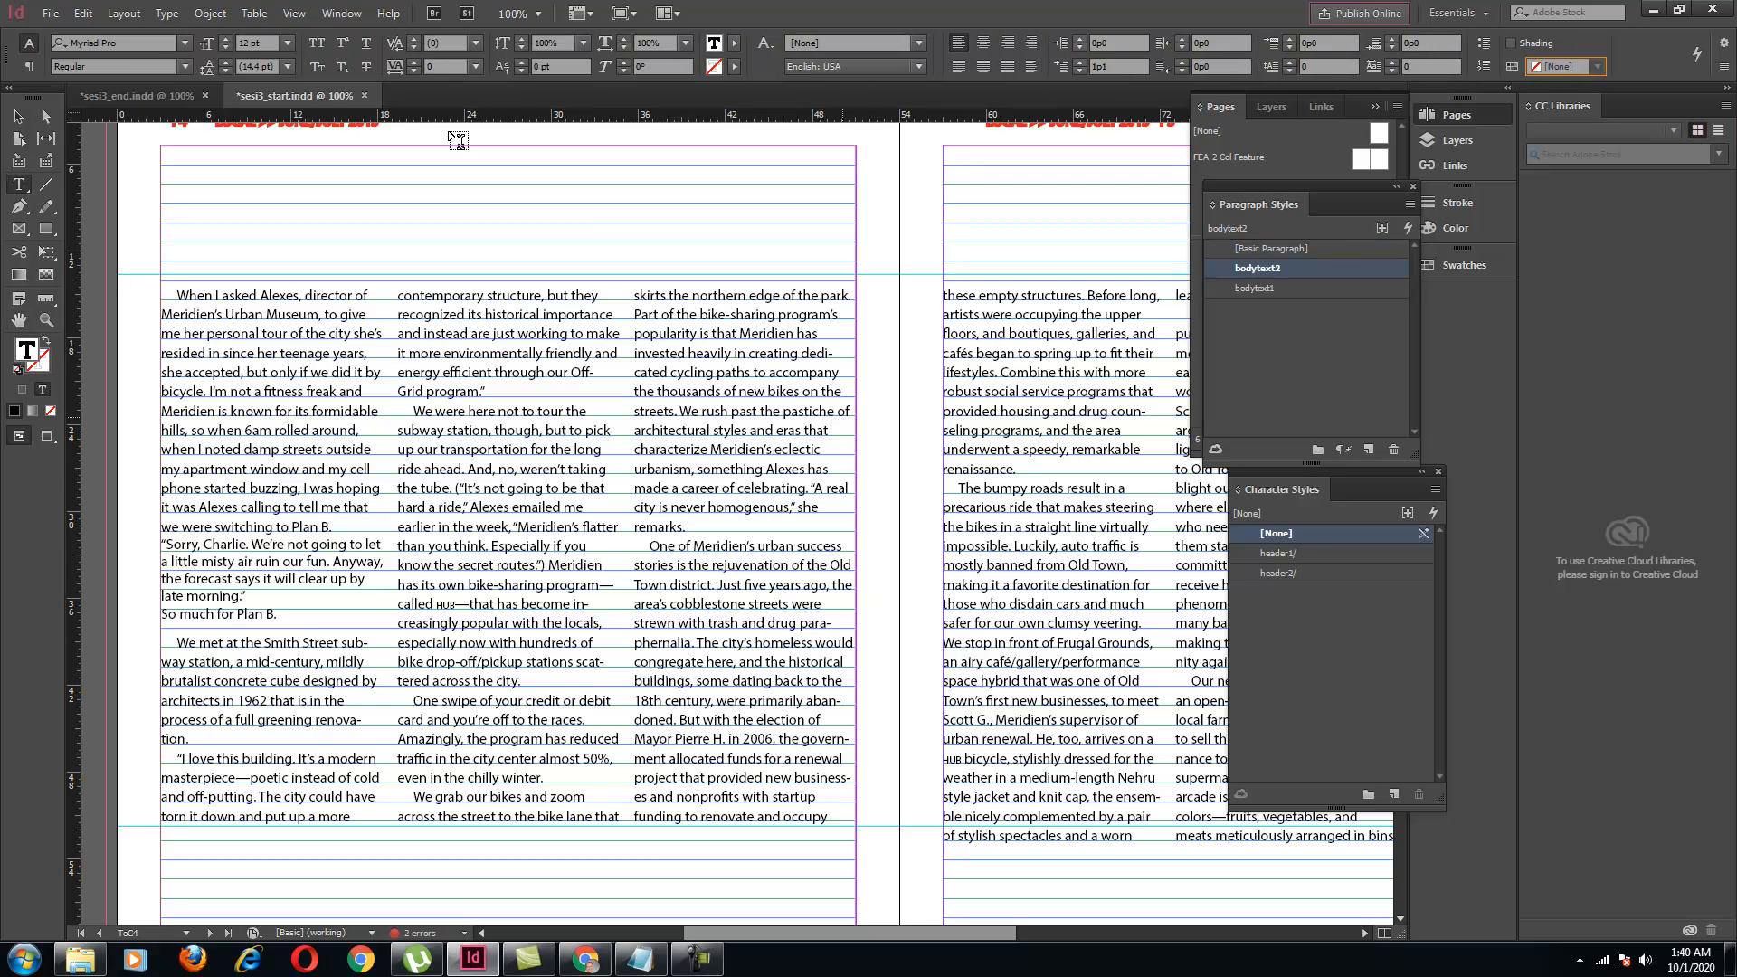
left_click(18, 139)
left_click(384, 220)
key("v")
left_click(373, 441)
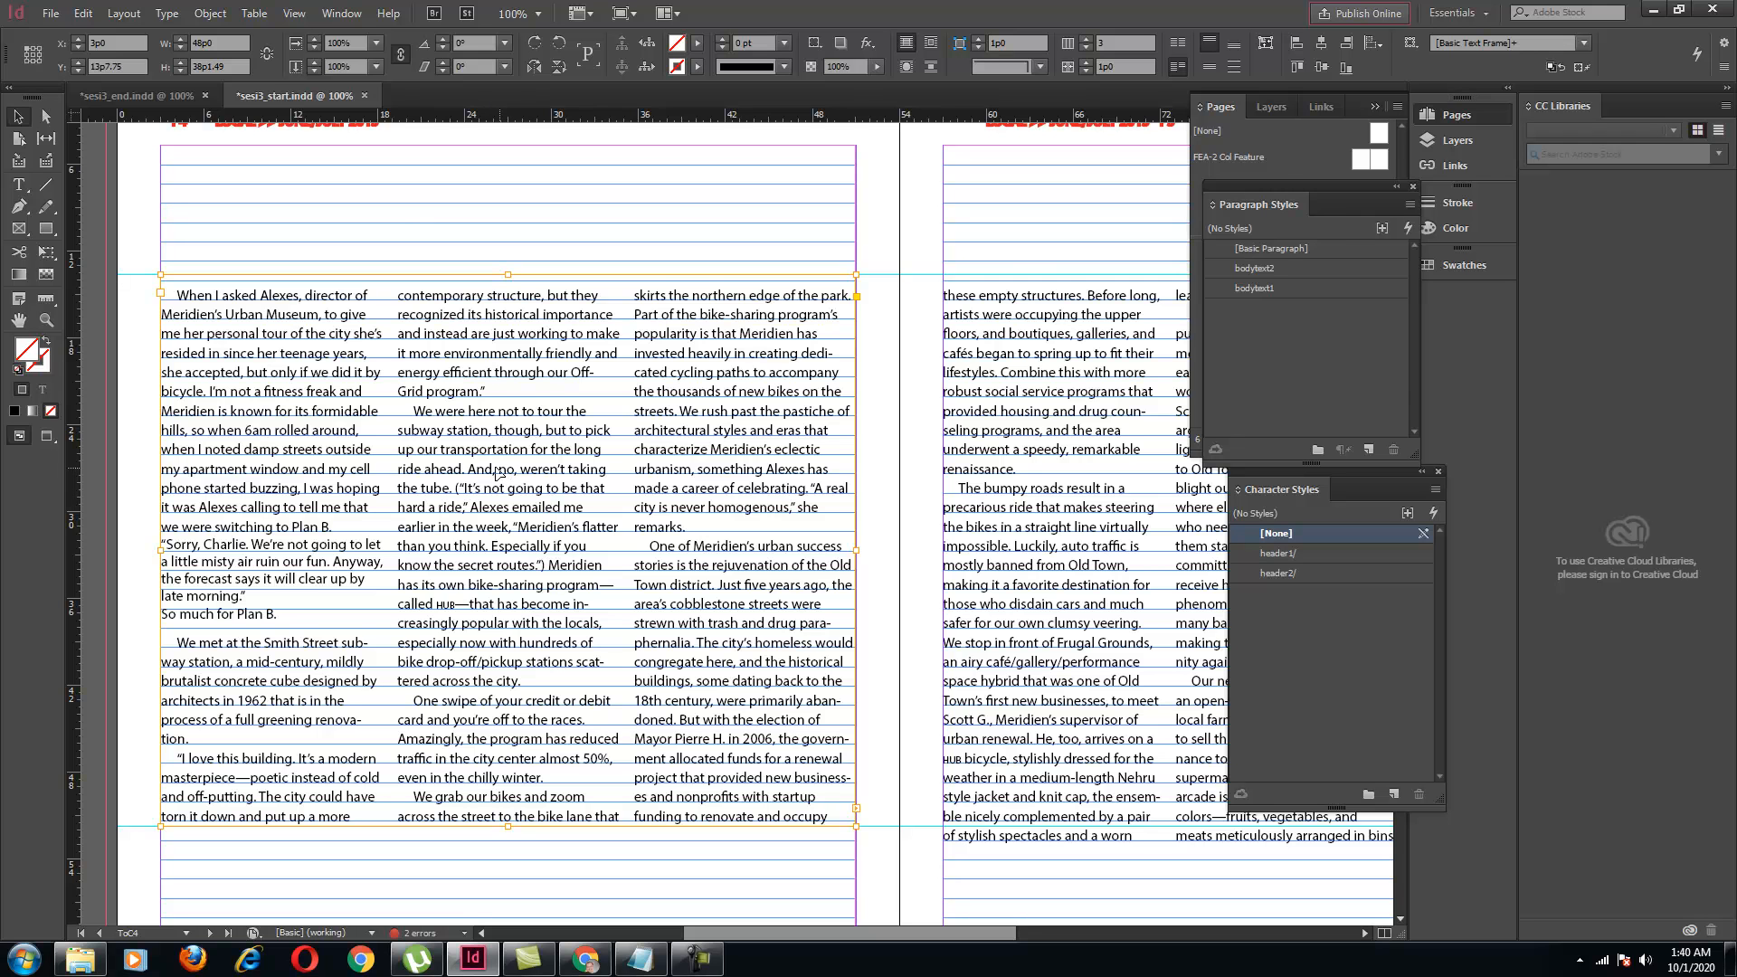
left_click(405, 233)
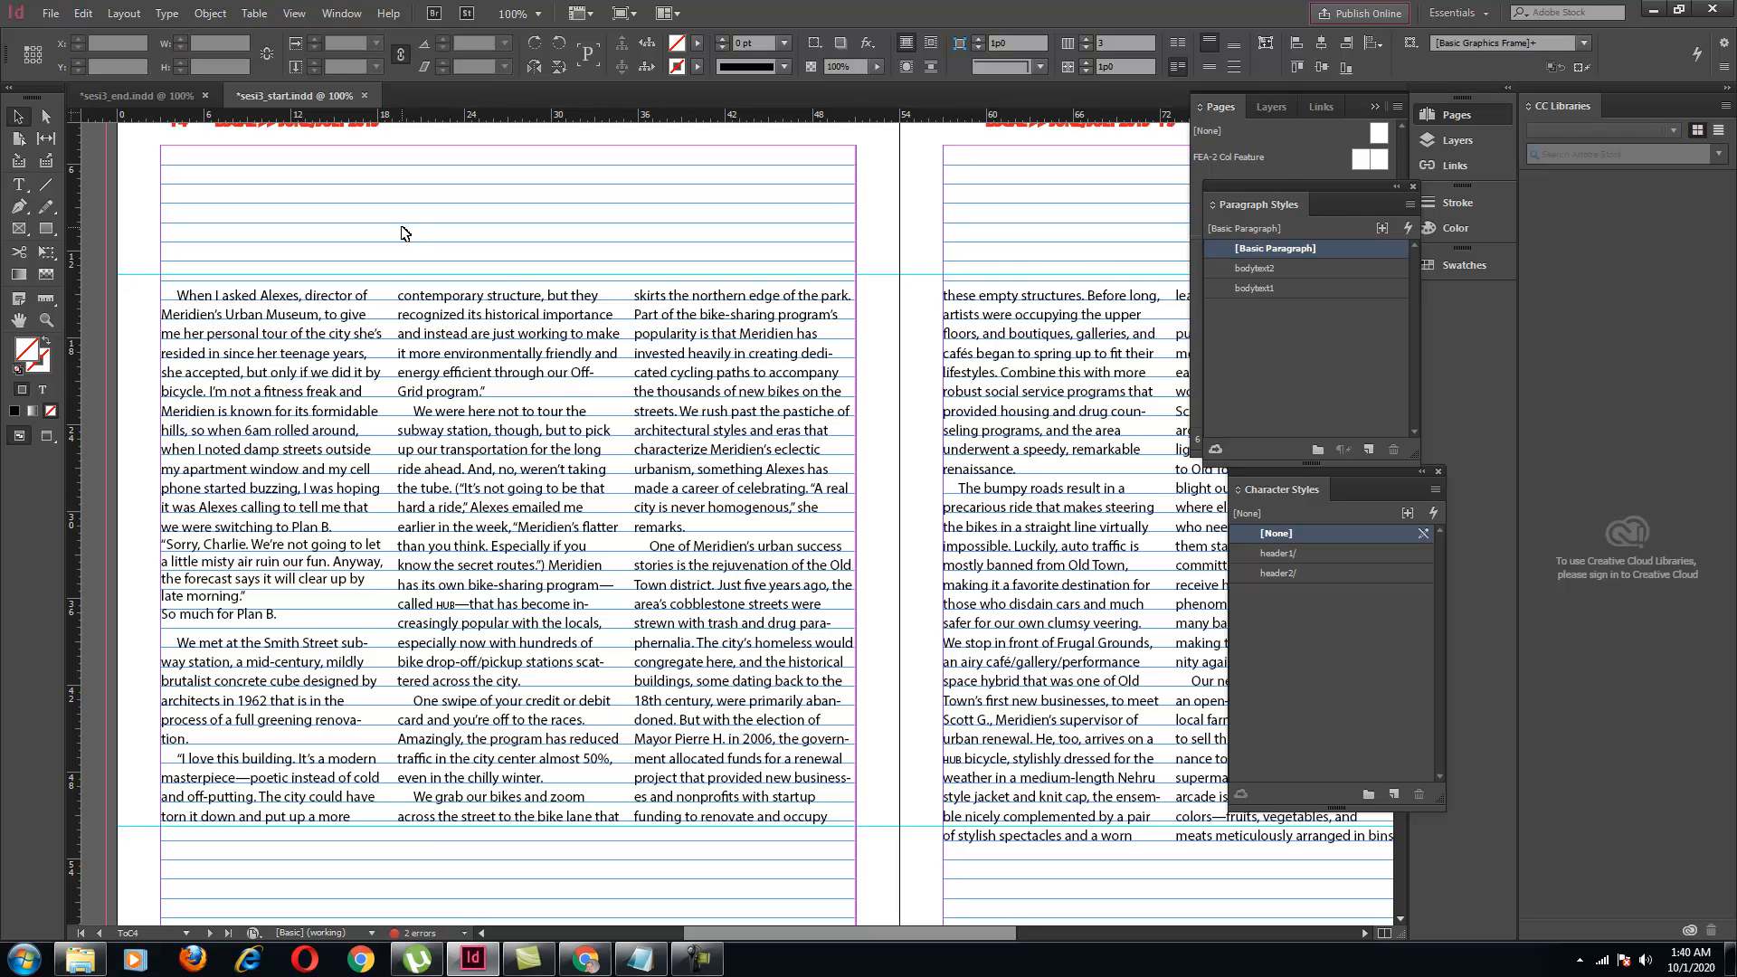
Extend the three-column text frame on page P5 down to near the bottom margin, making it about 47p5 high
scroll(783, 707, "down", 1)
left_click_drag(984, 934, 1125, 935)
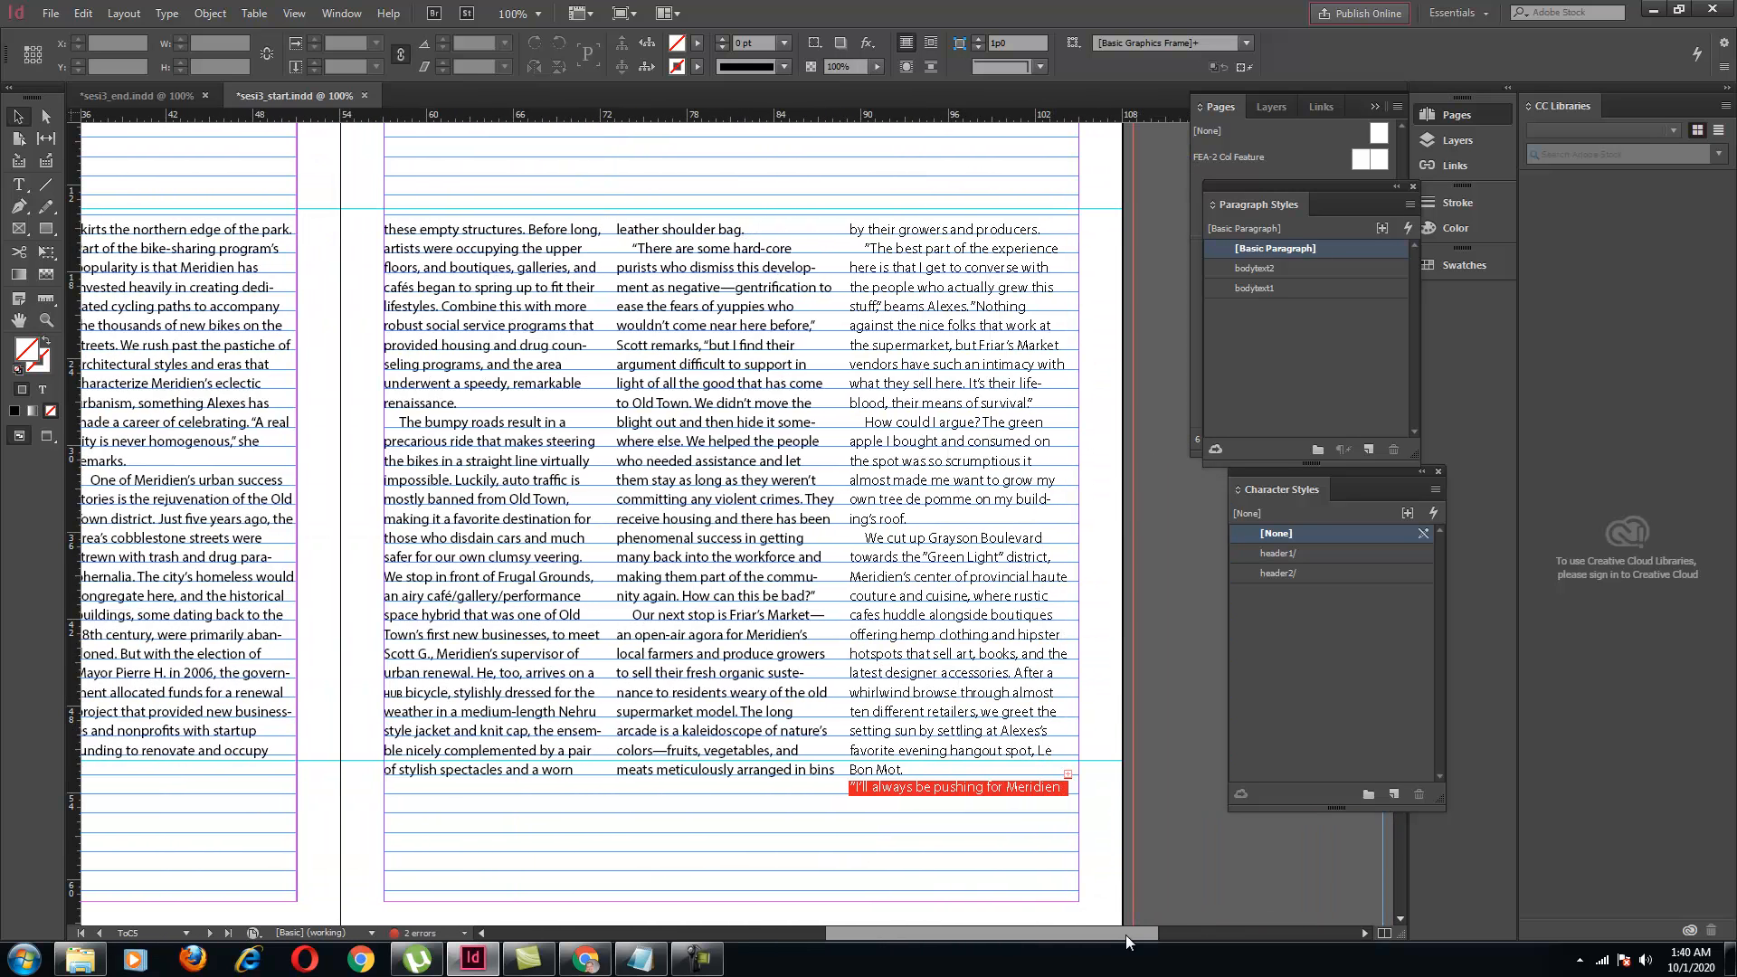
left_click(905, 692)
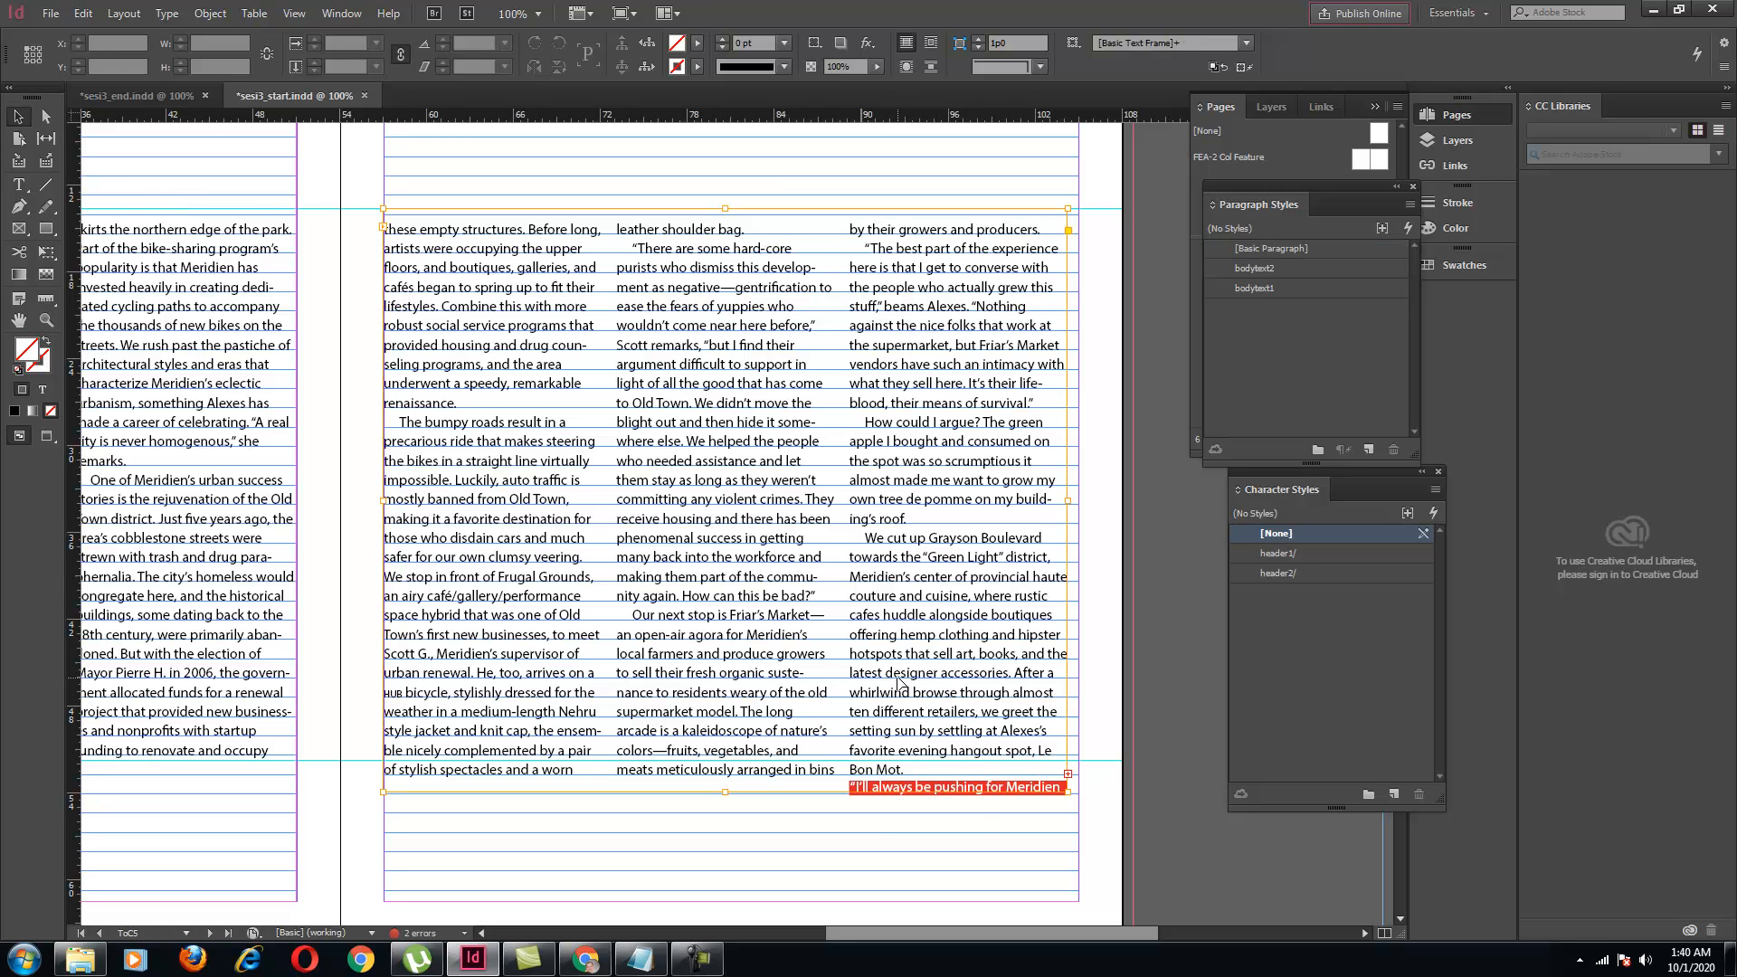
left_click_drag(725, 792, 729, 882)
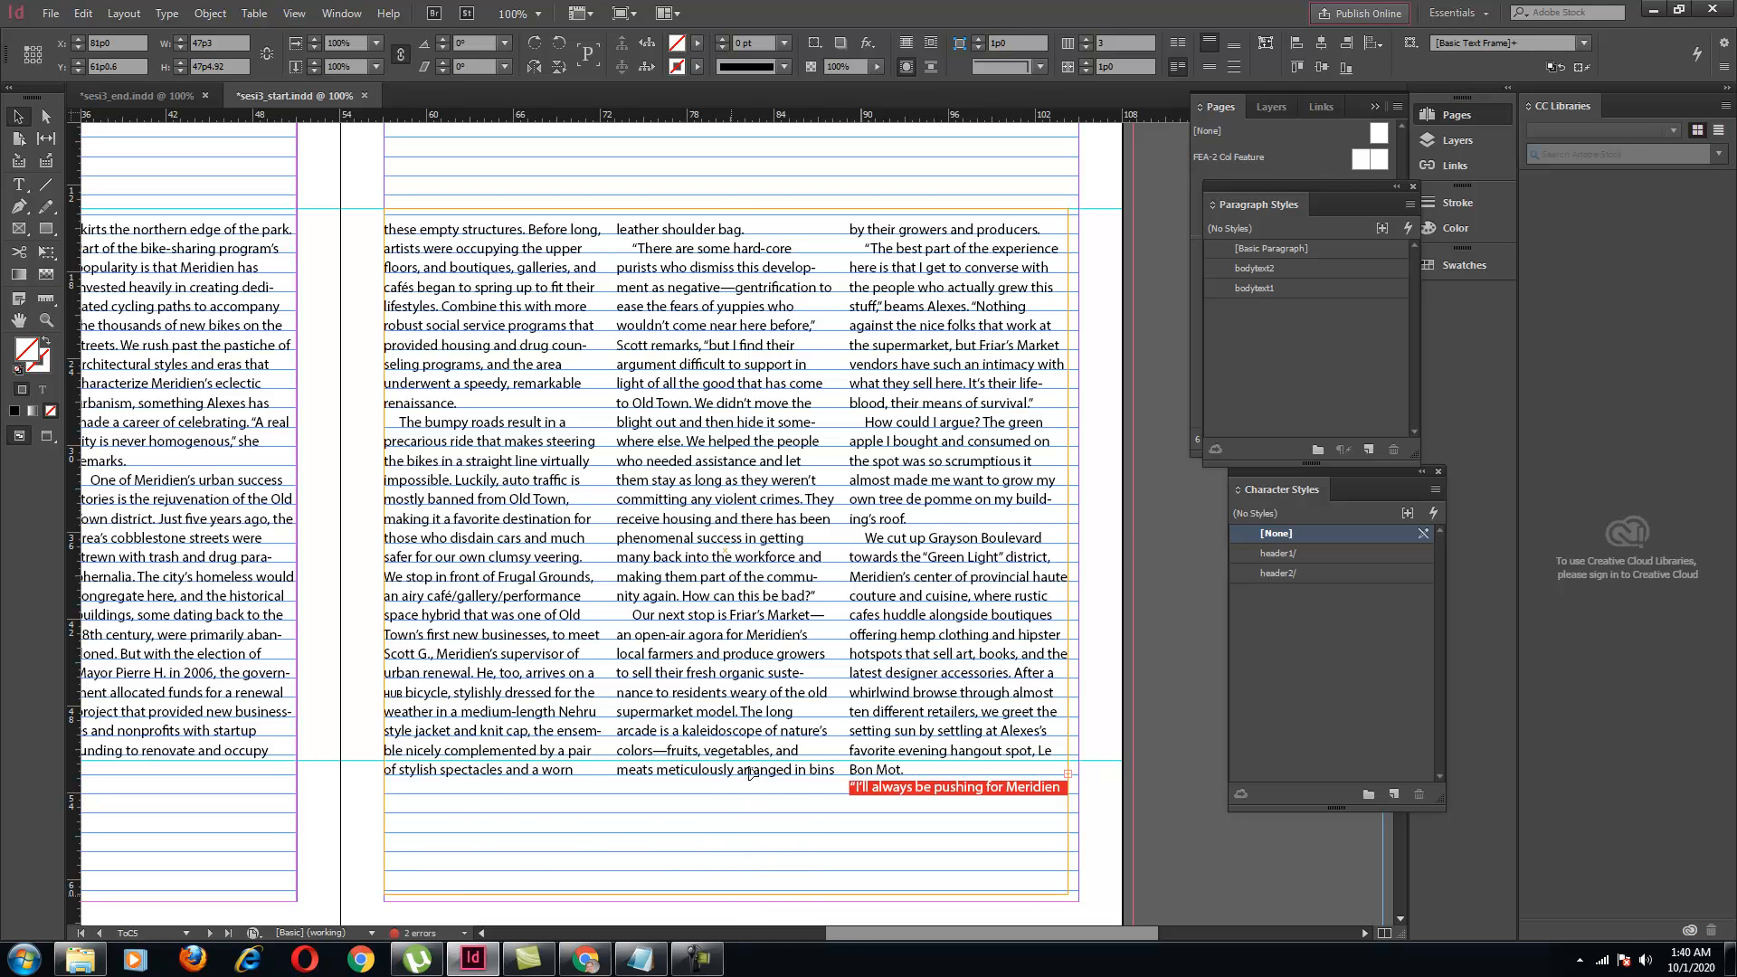
left_click_drag(784, 432, 890, 341)
scroll(705, 675, "down", 2)
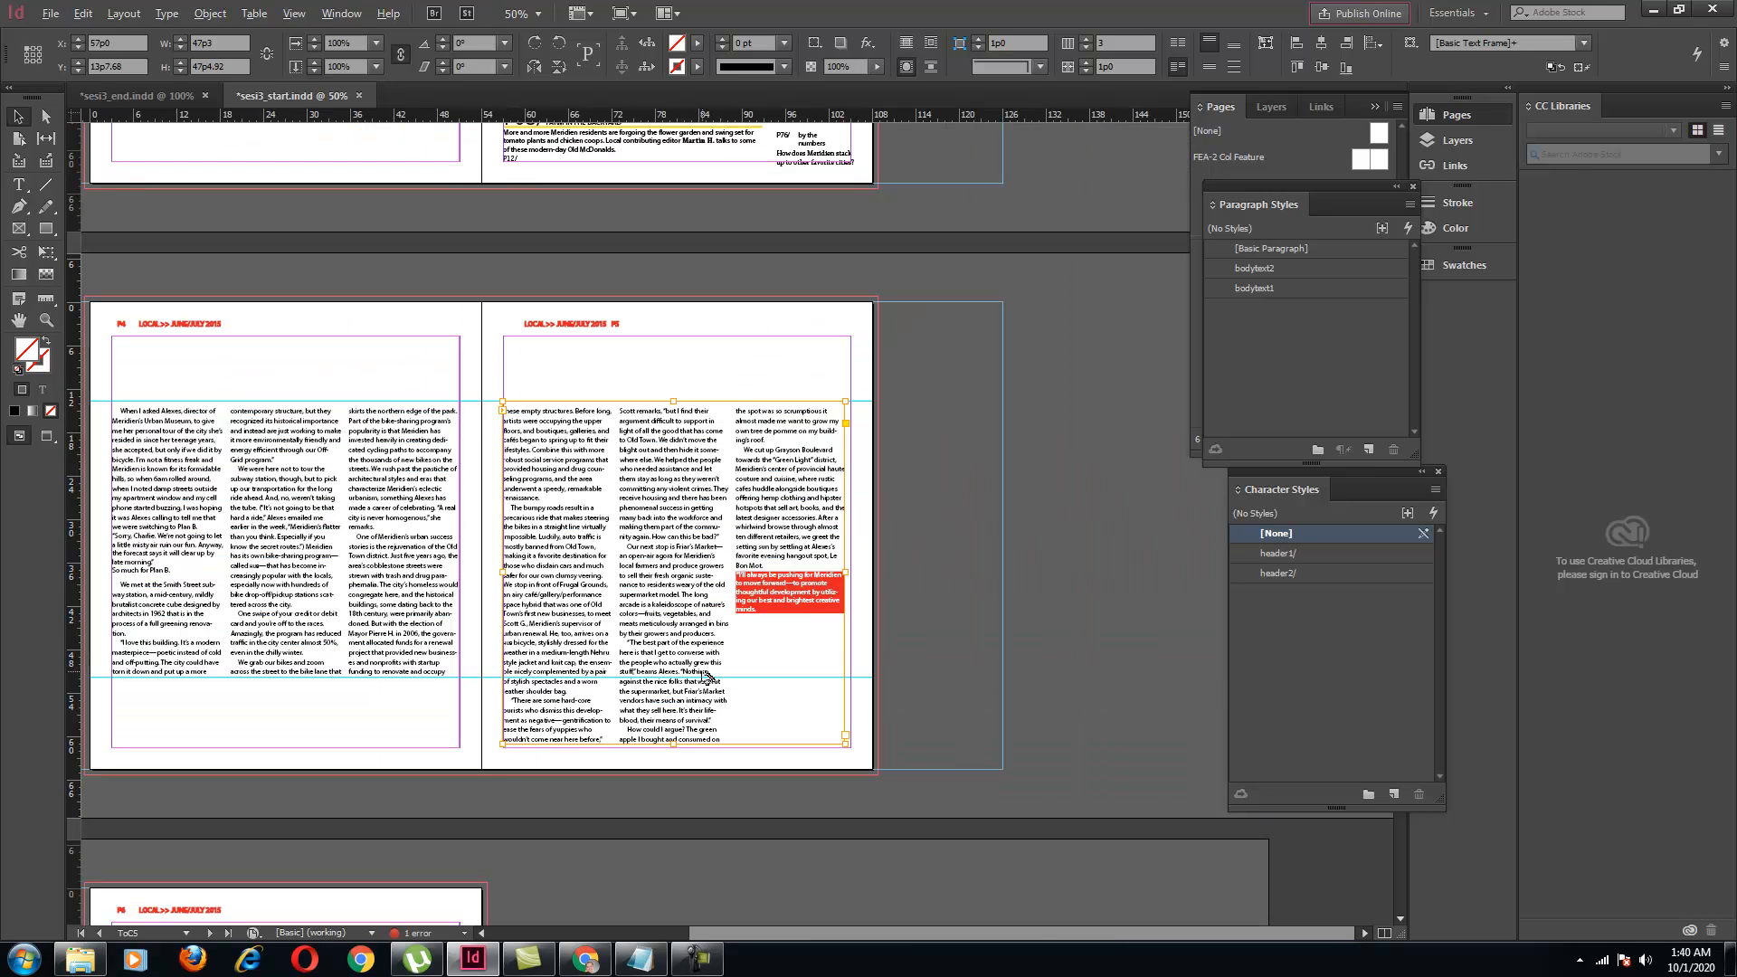
Balance the text across the three columns of the page P5 frame, comparing the layout with balancing off and on
key("alt")
key("alt")
left_click(1178, 45)
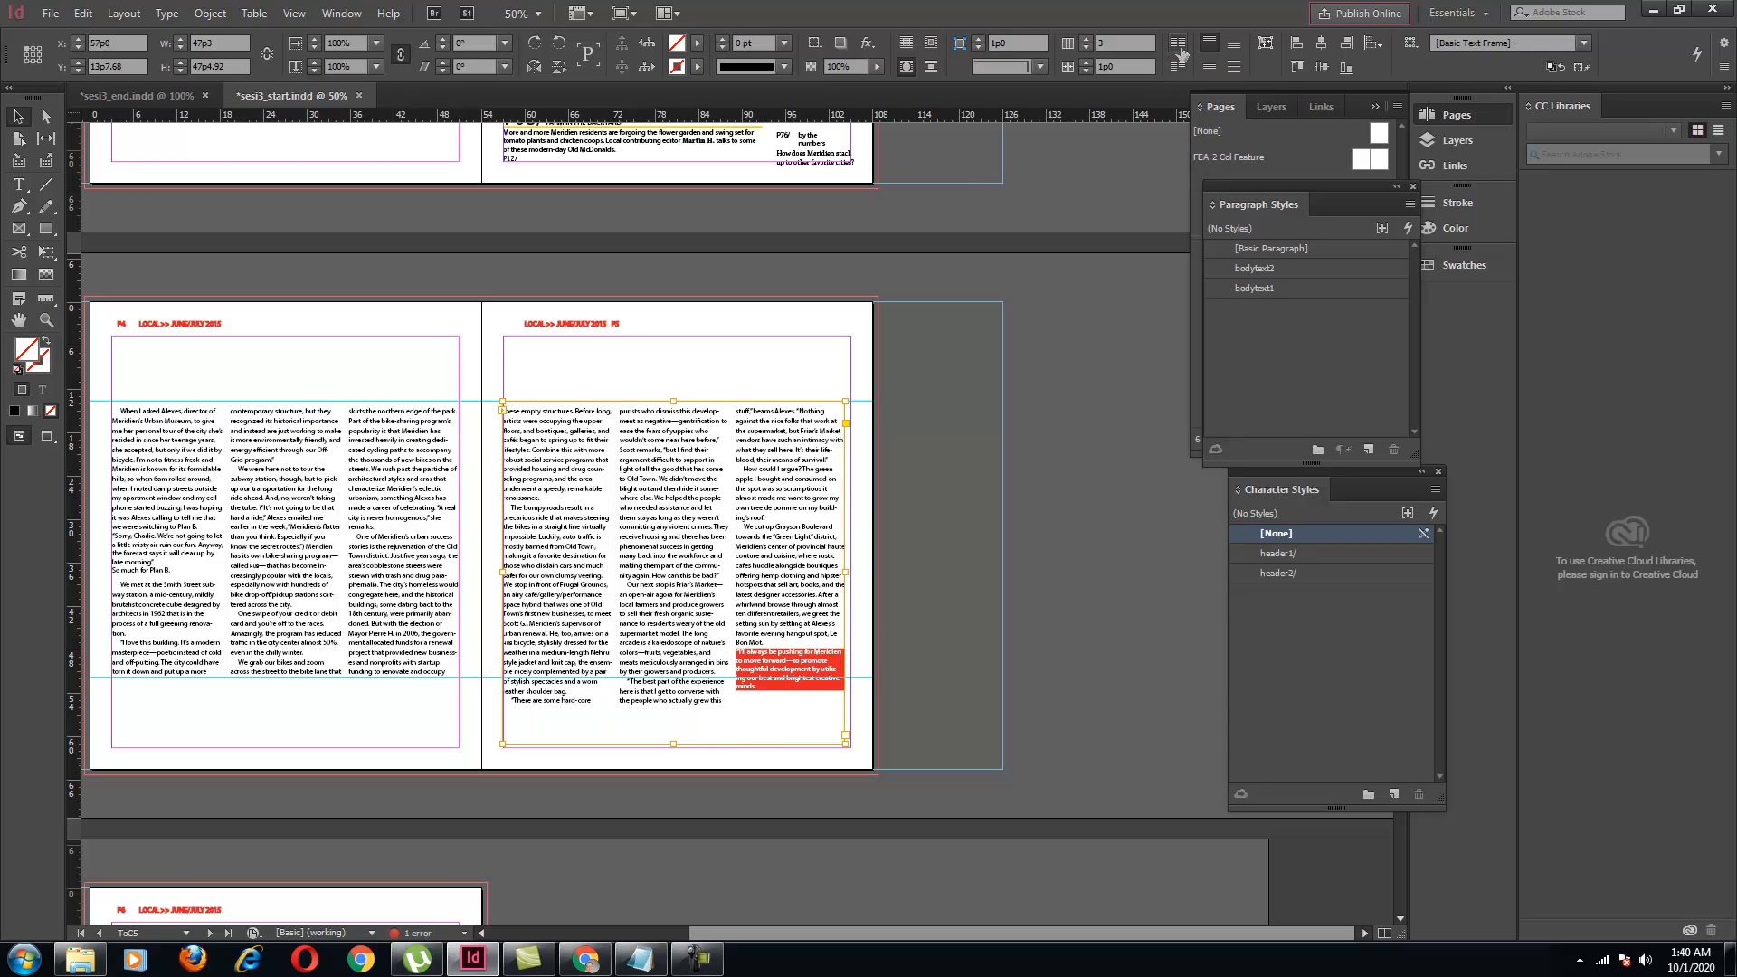
left_click(1177, 43)
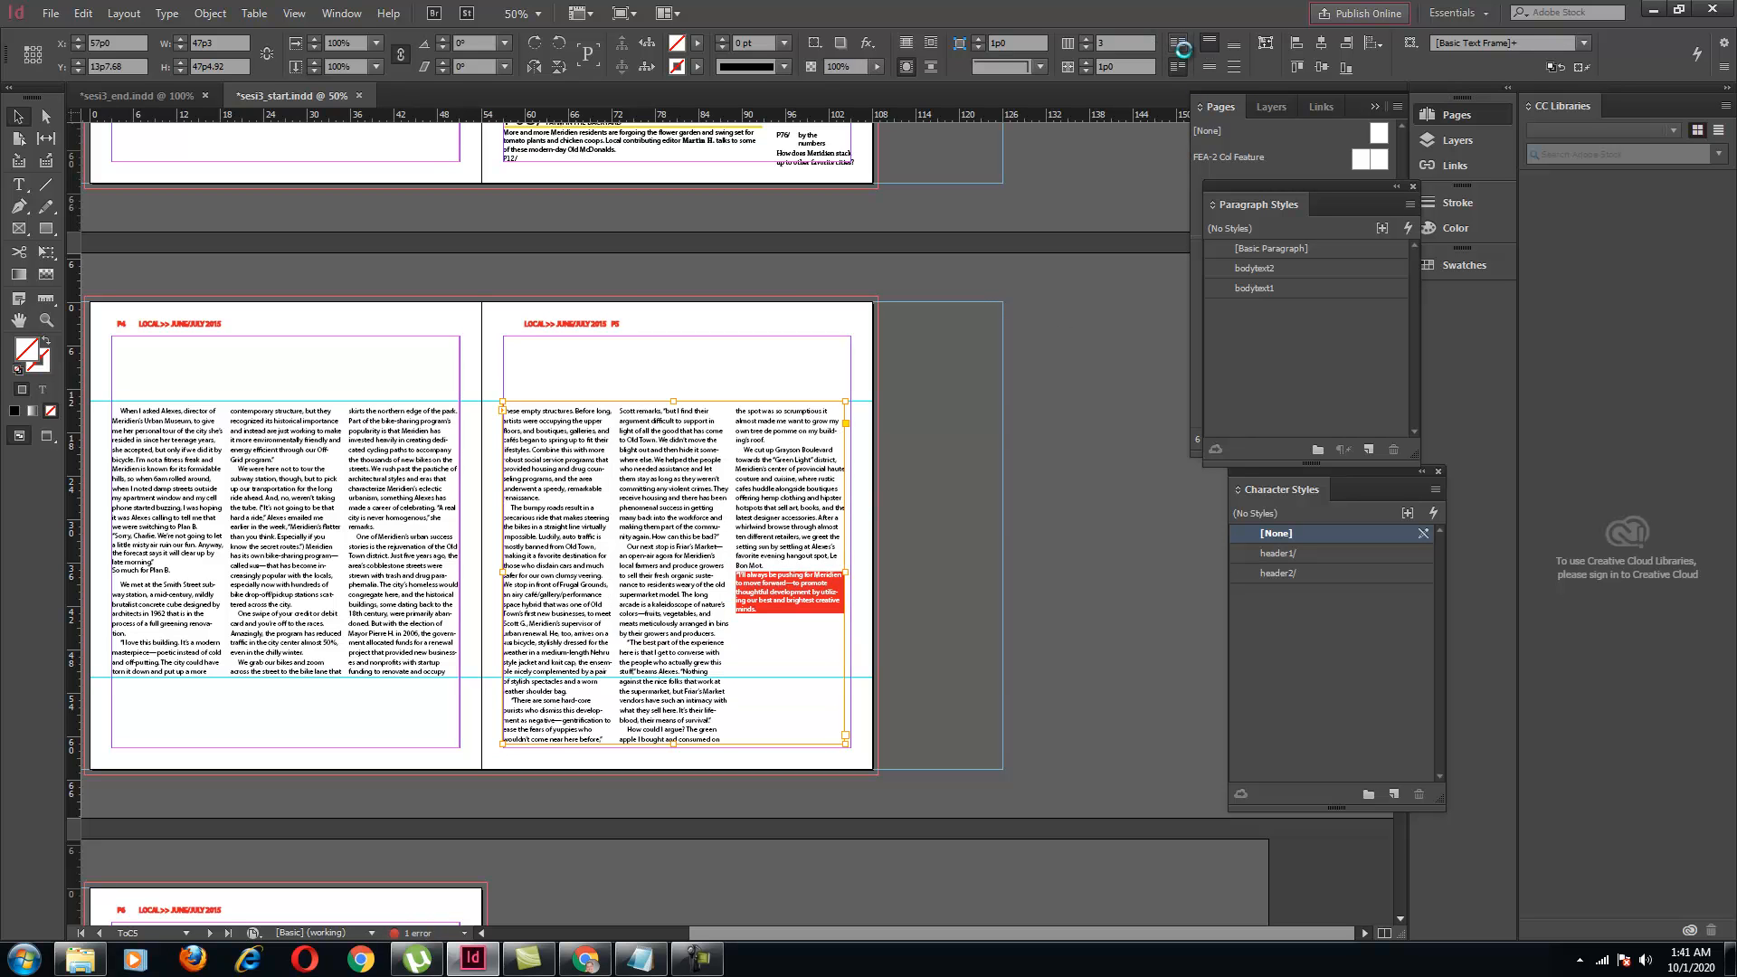
left_click(1178, 46)
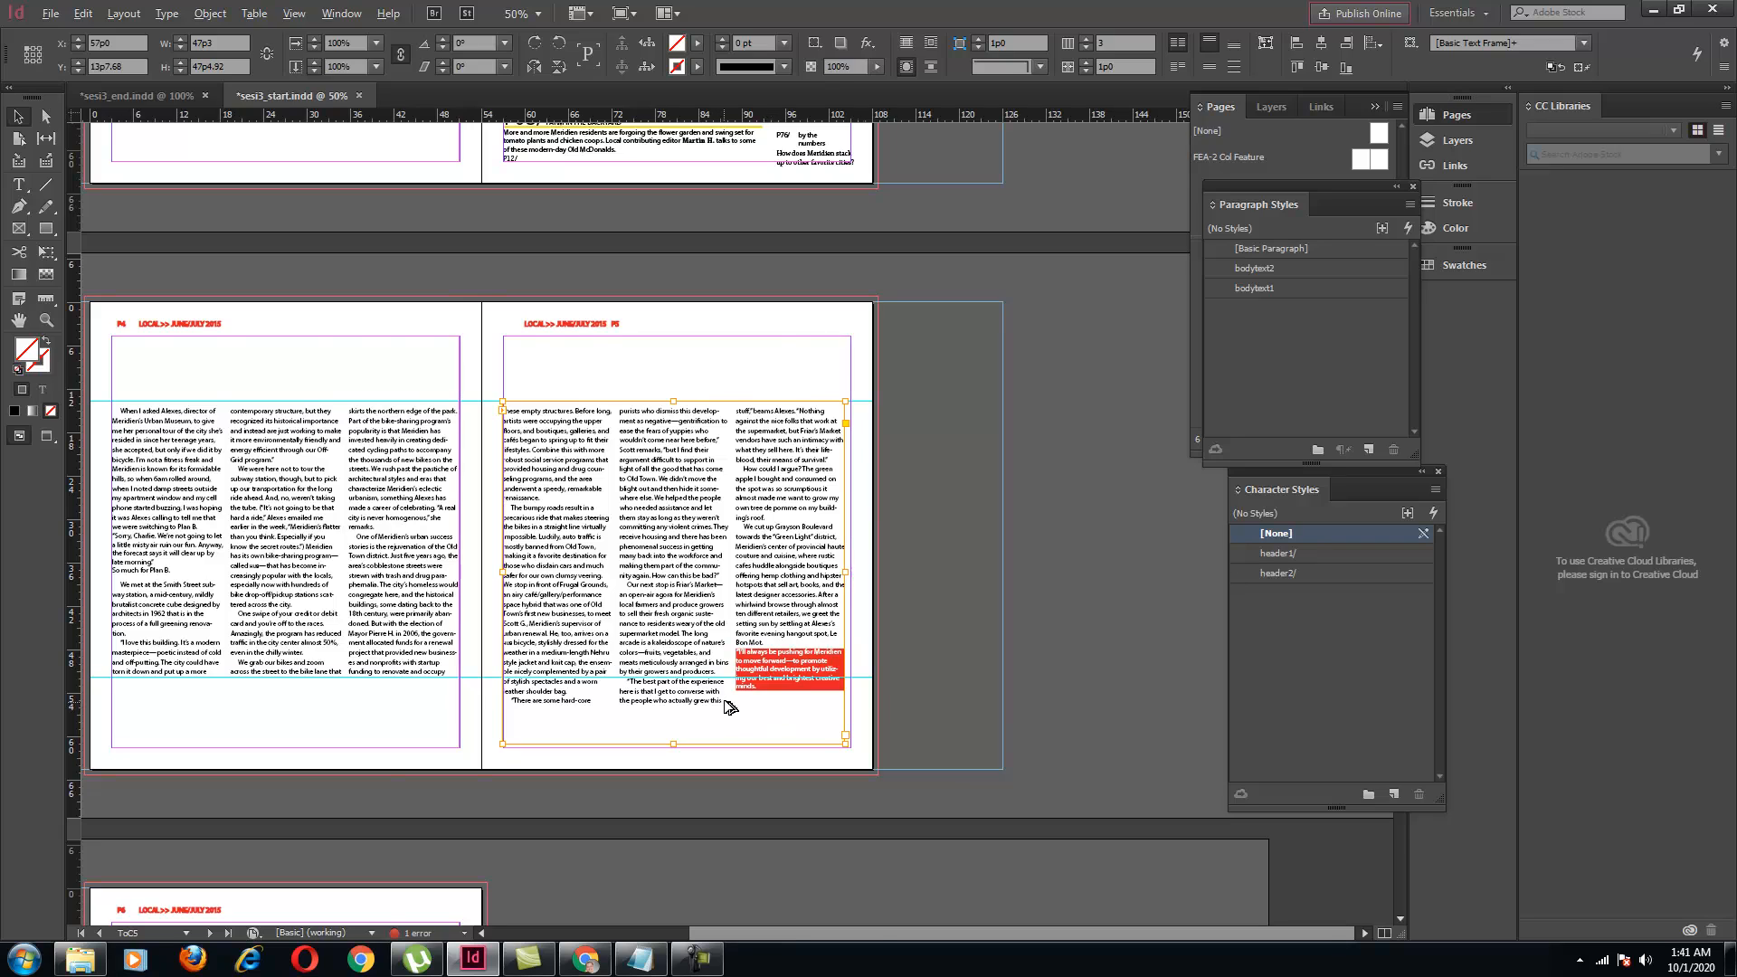
Insert a column break before the paragraph starting "There are some hard-core" at the foot of page P5's first column
scroll(729, 706, "up", 3)
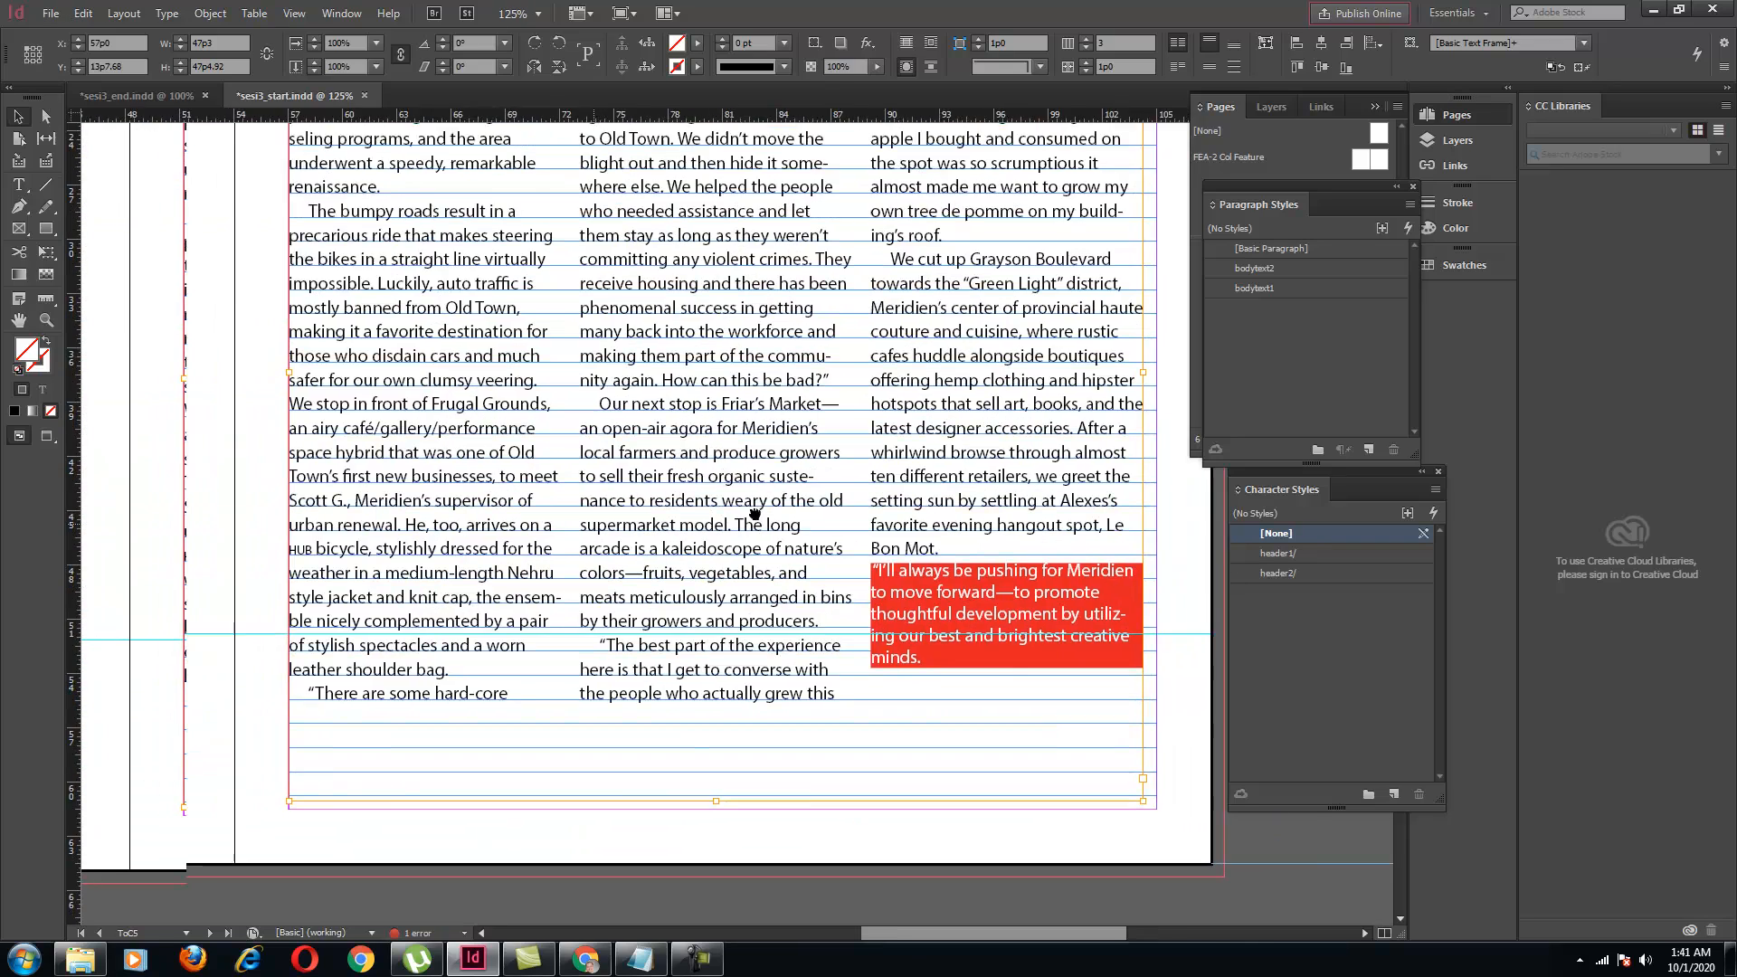
scroll(754, 513, "left", 3)
left_click_drag(837, 584, 863, 581)
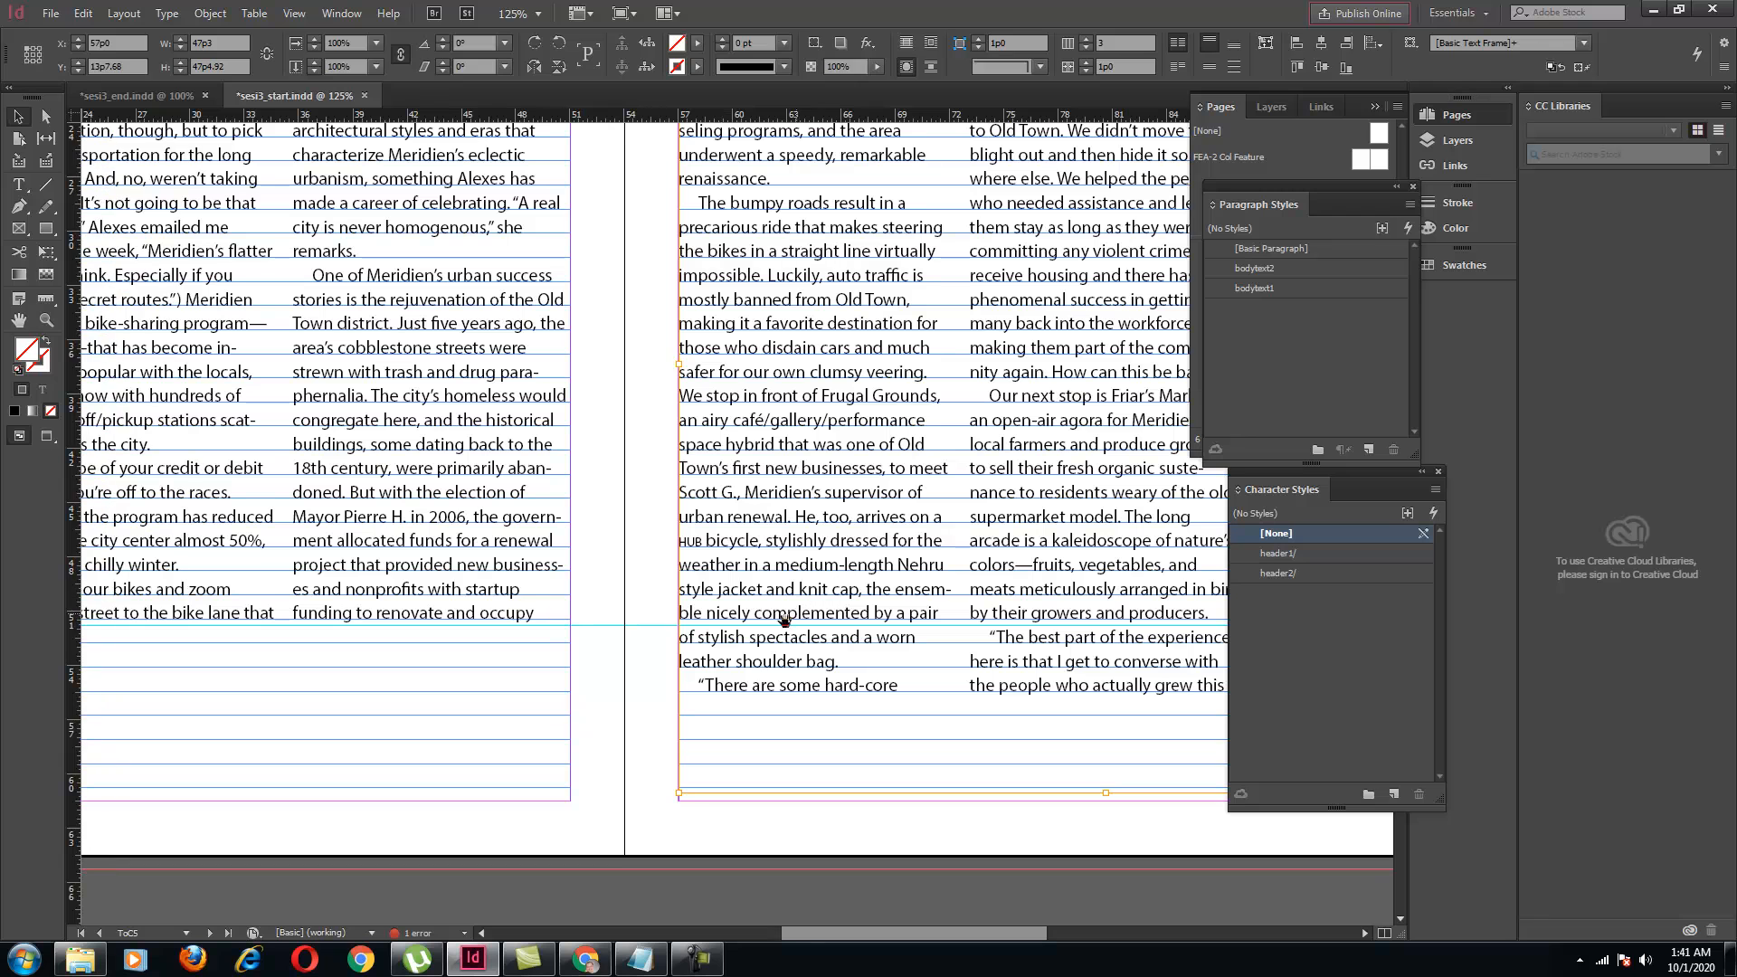
double_click(725, 685)
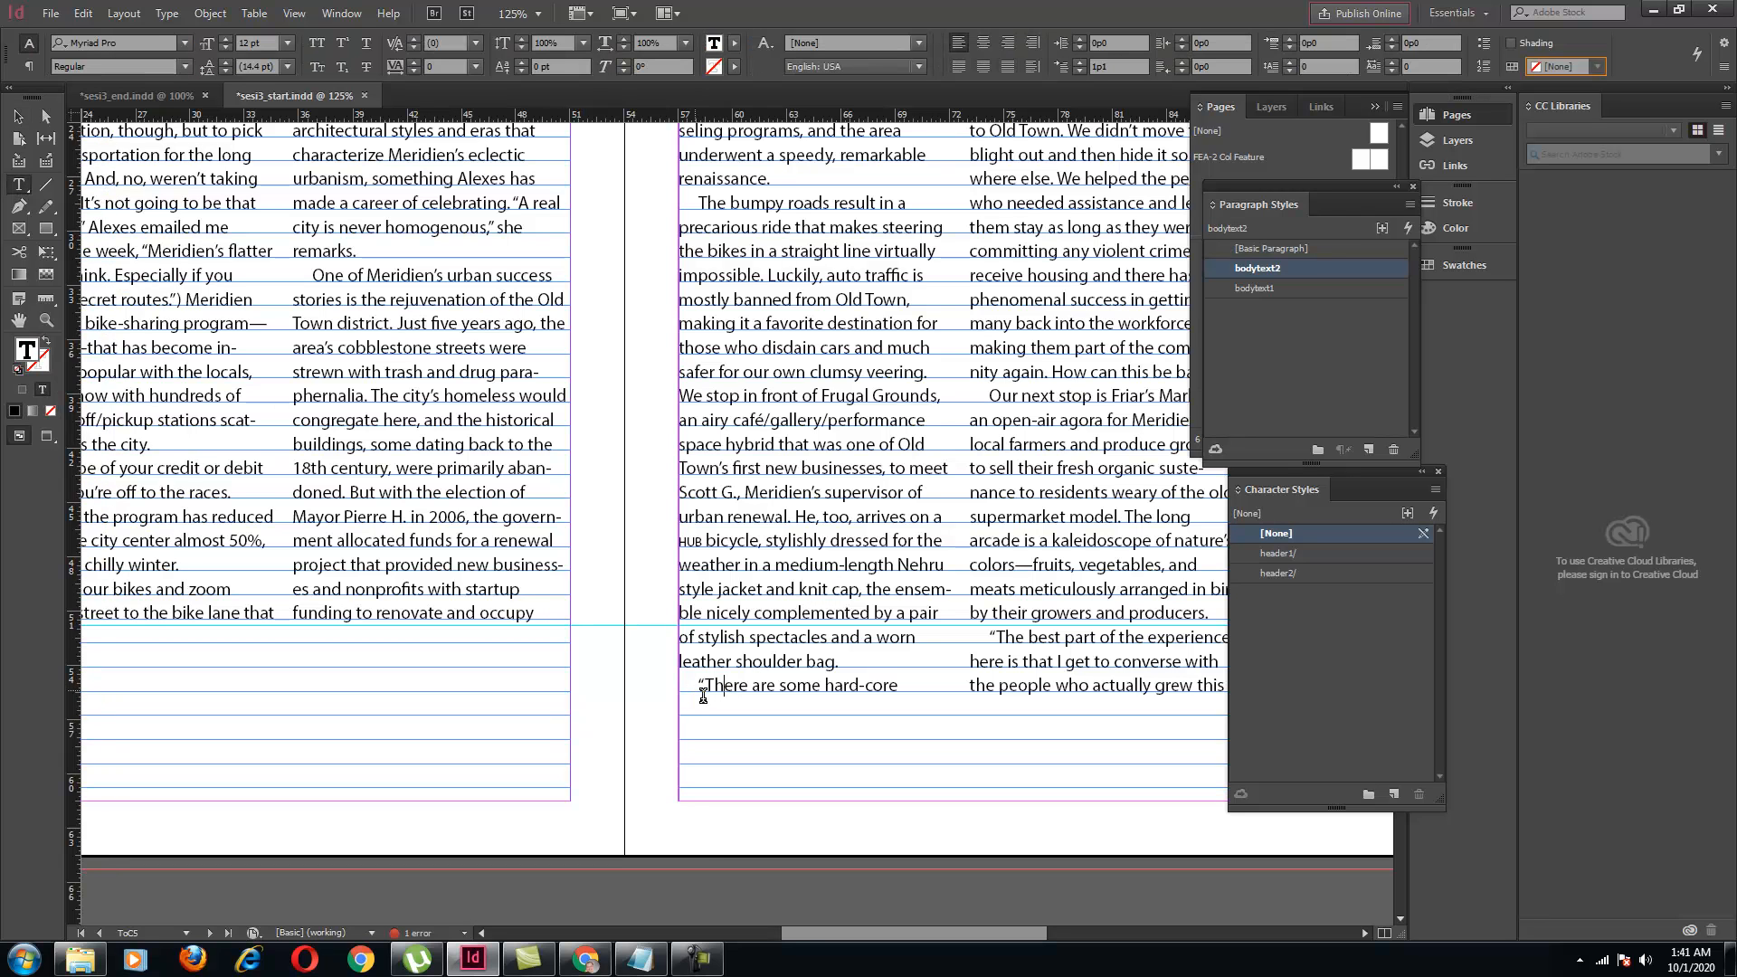
left_click(701, 686)
left_click(168, 12)
mouse_move(246, 544)
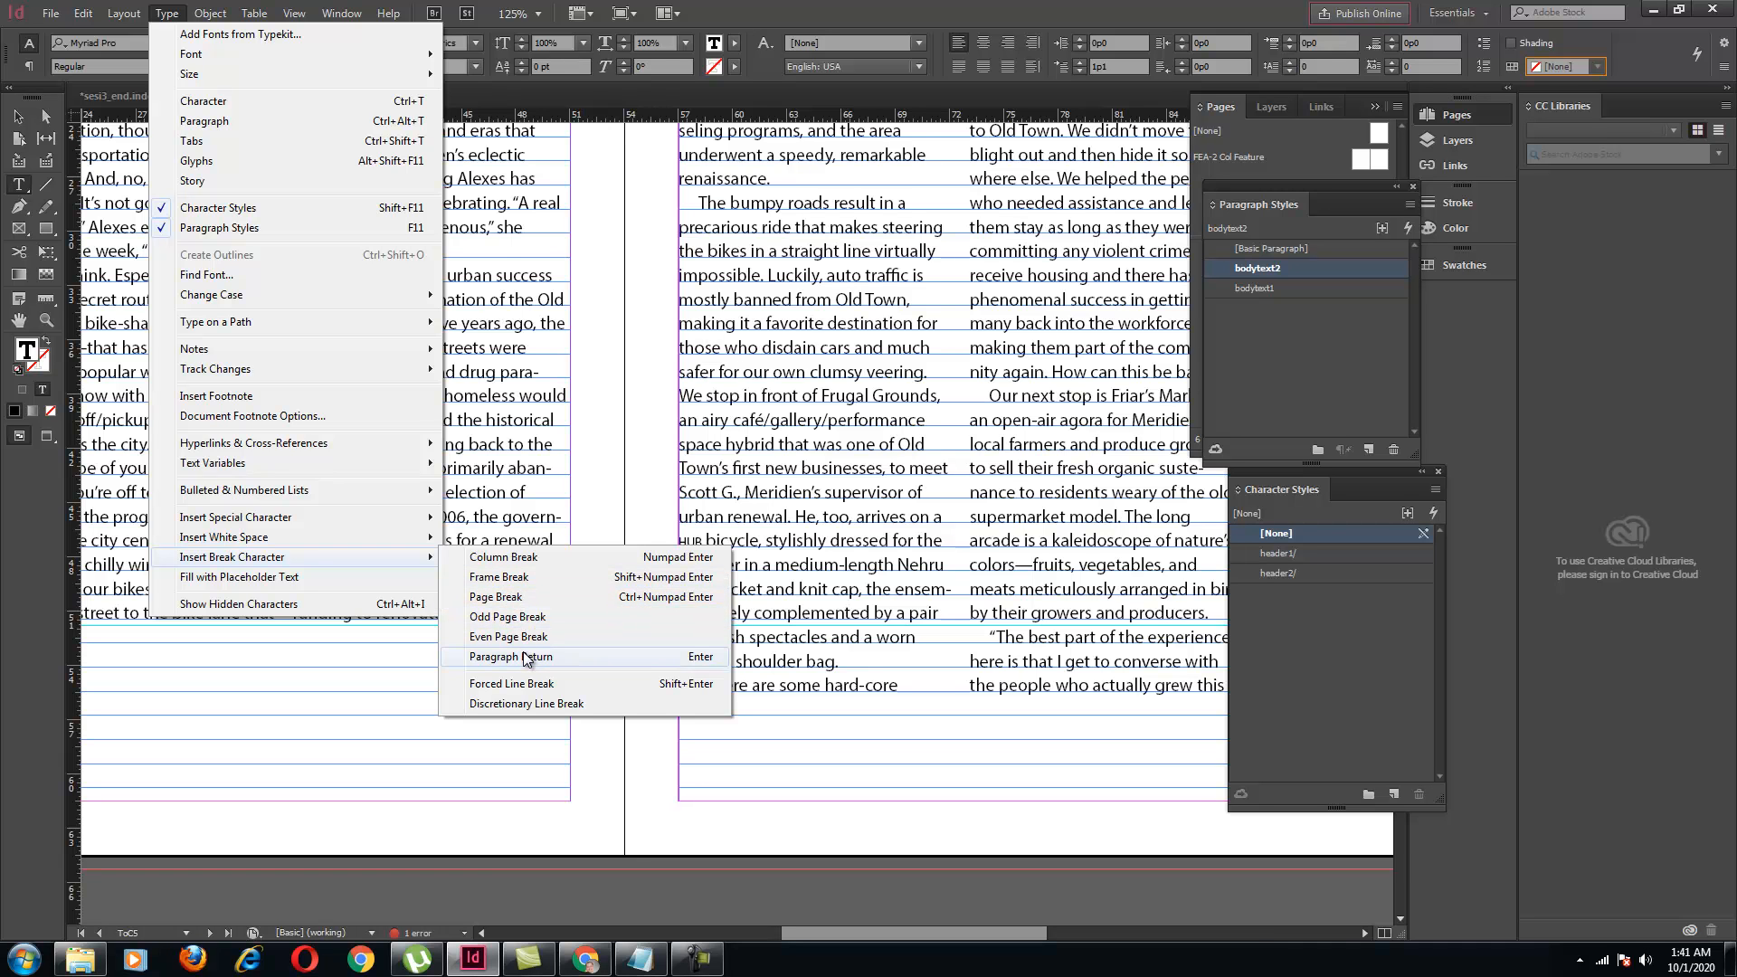
left_click(522, 563)
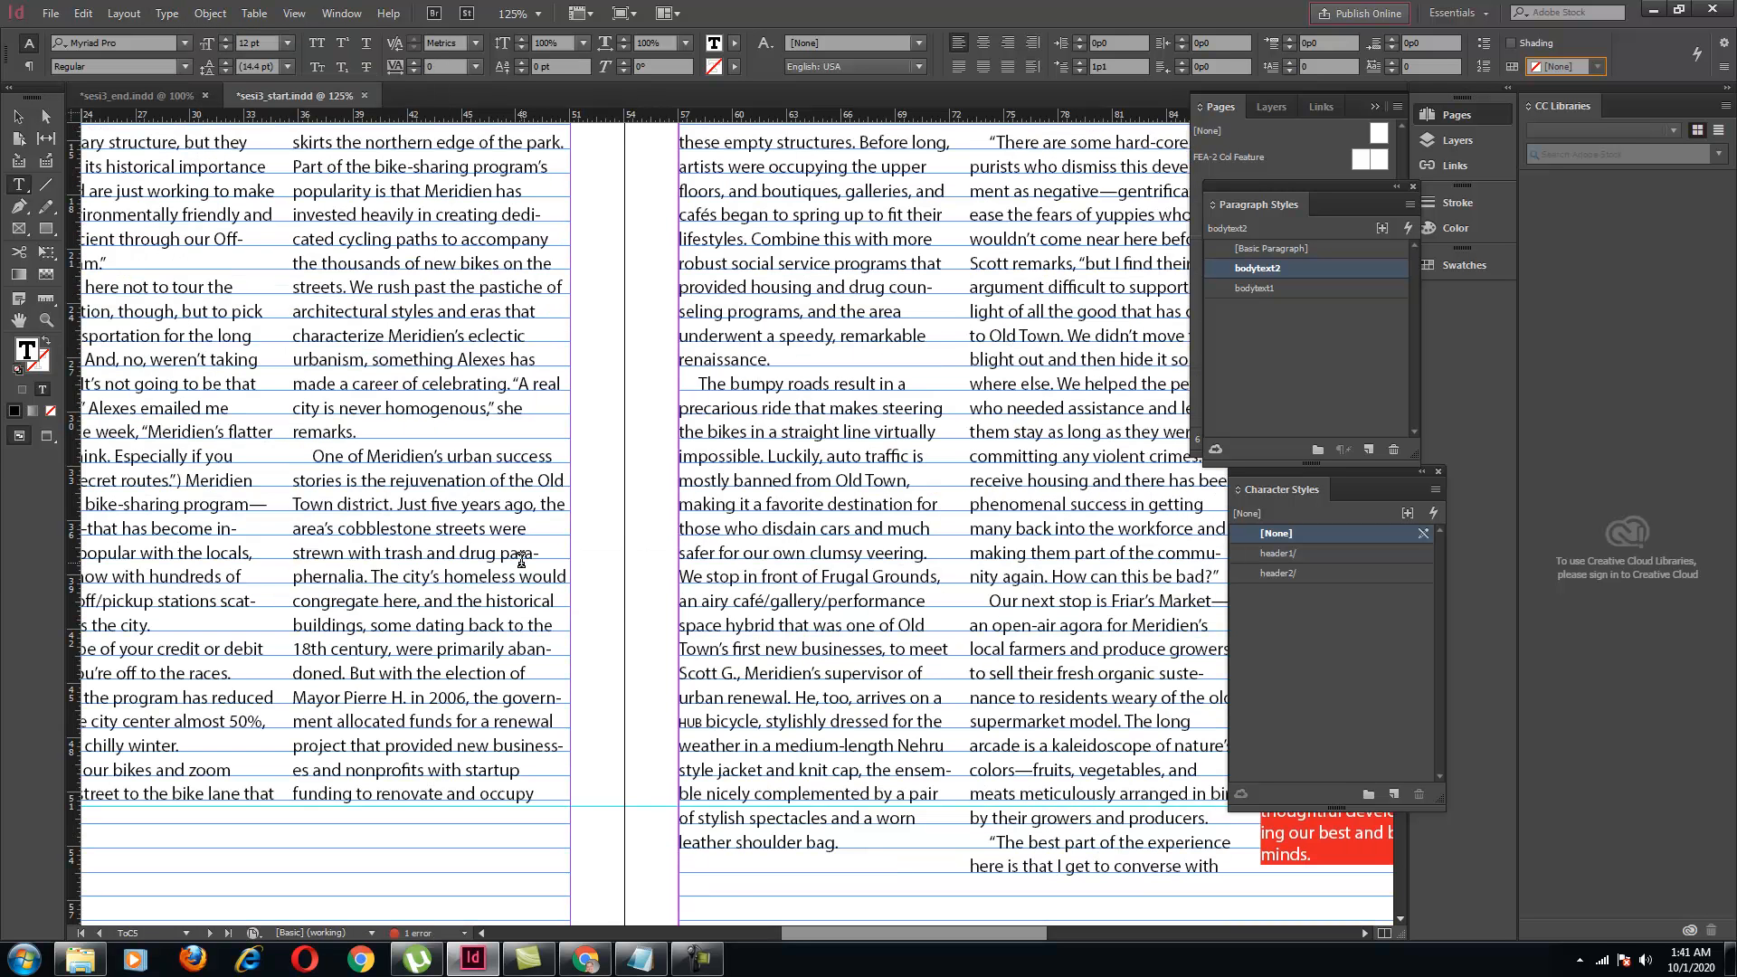
Insert a forced line break before "Le Bon Mot" in the third column of page P5
left_click(18, 320)
left_click_drag(1051, 297, 1018, 380)
left_click_drag(859, 579, 774, 515)
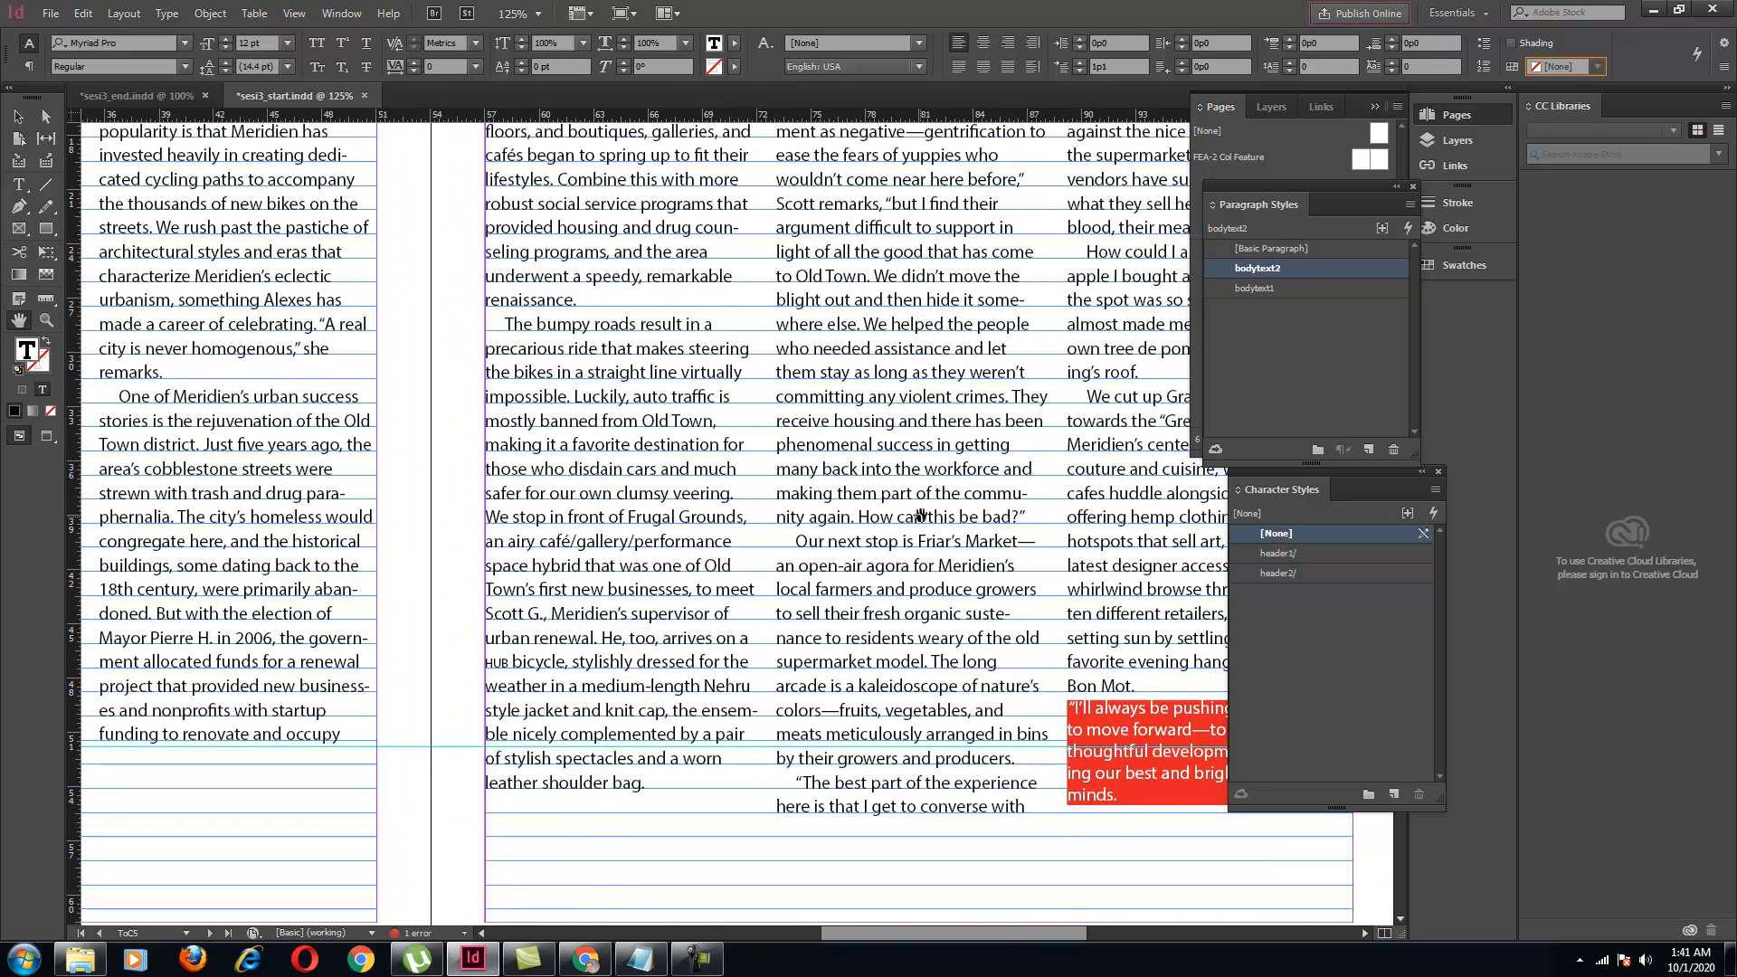
left_click_drag(904, 515, 731, 518)
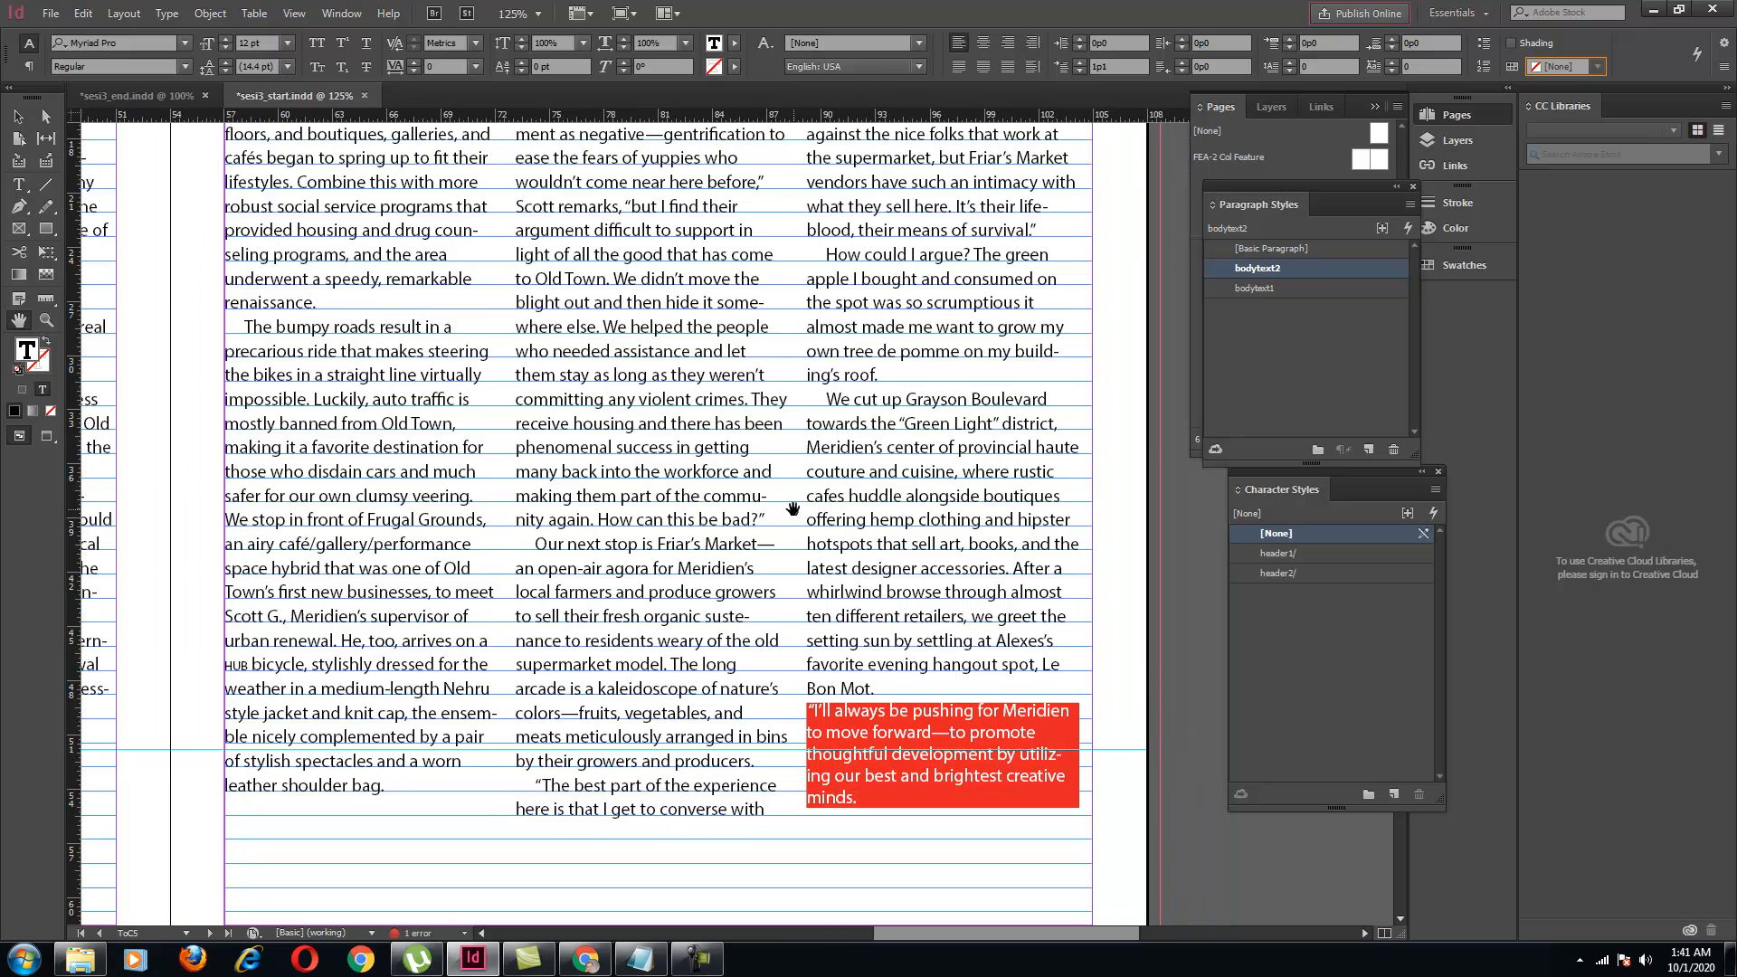
left_click_drag(793, 508, 764, 465)
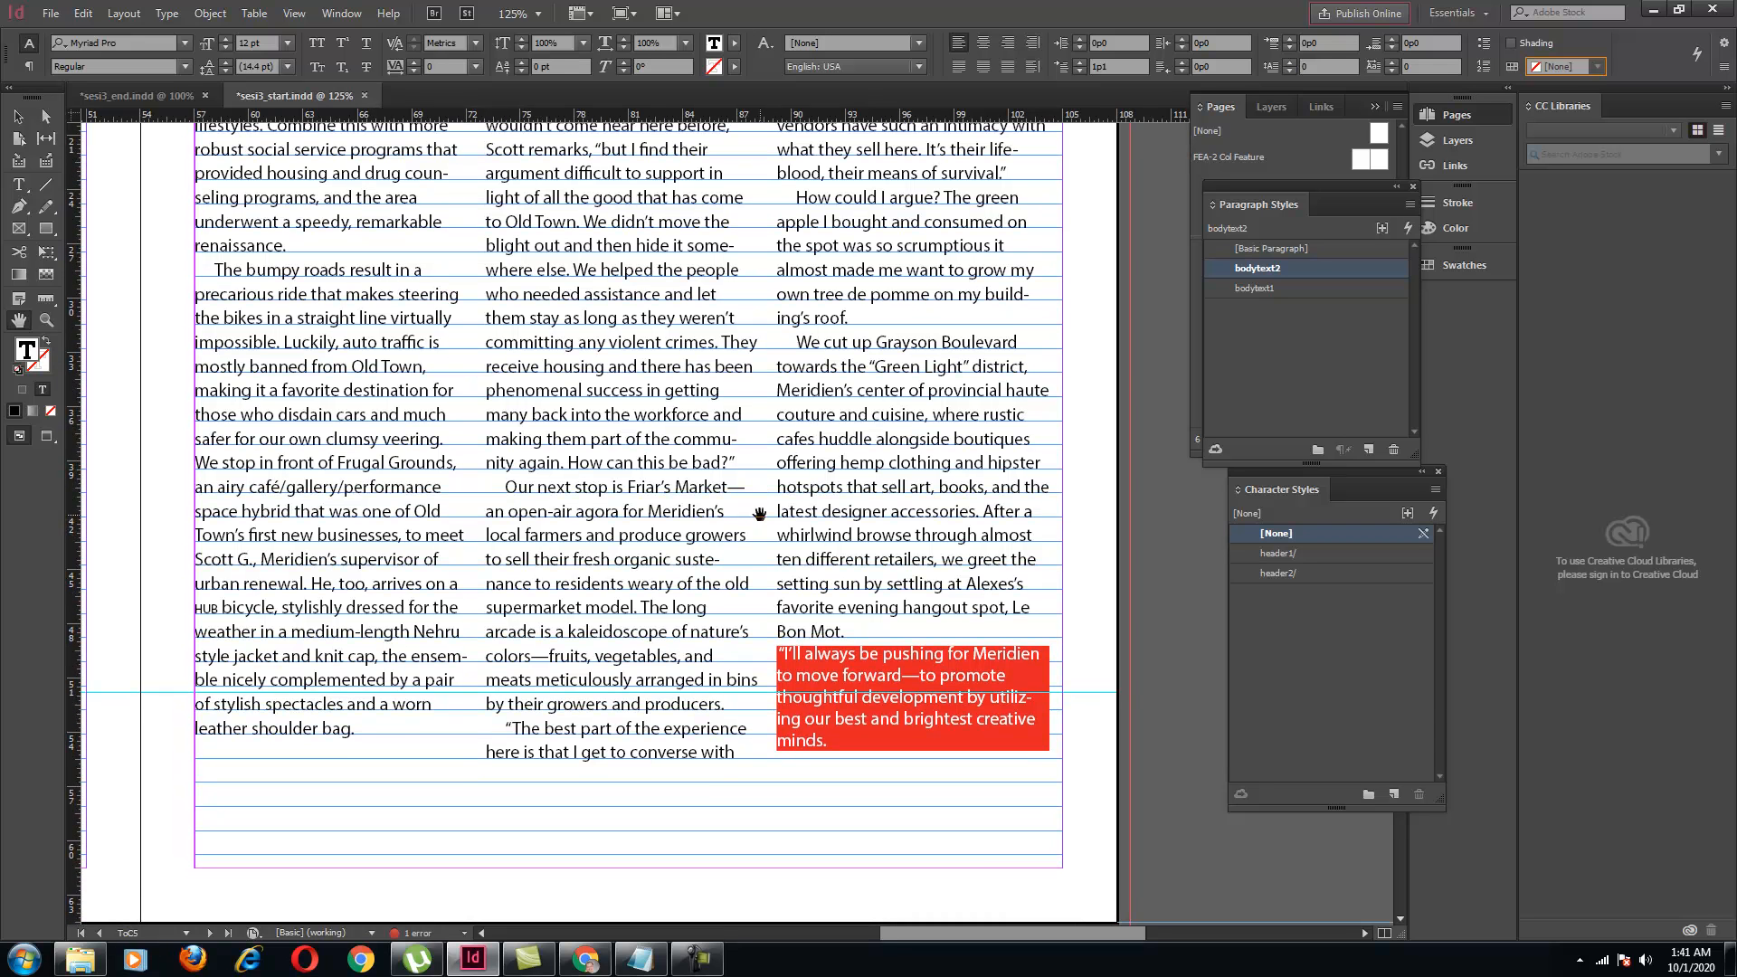
left_click(18, 116)
double_click(1010, 604)
left_click(161, 14)
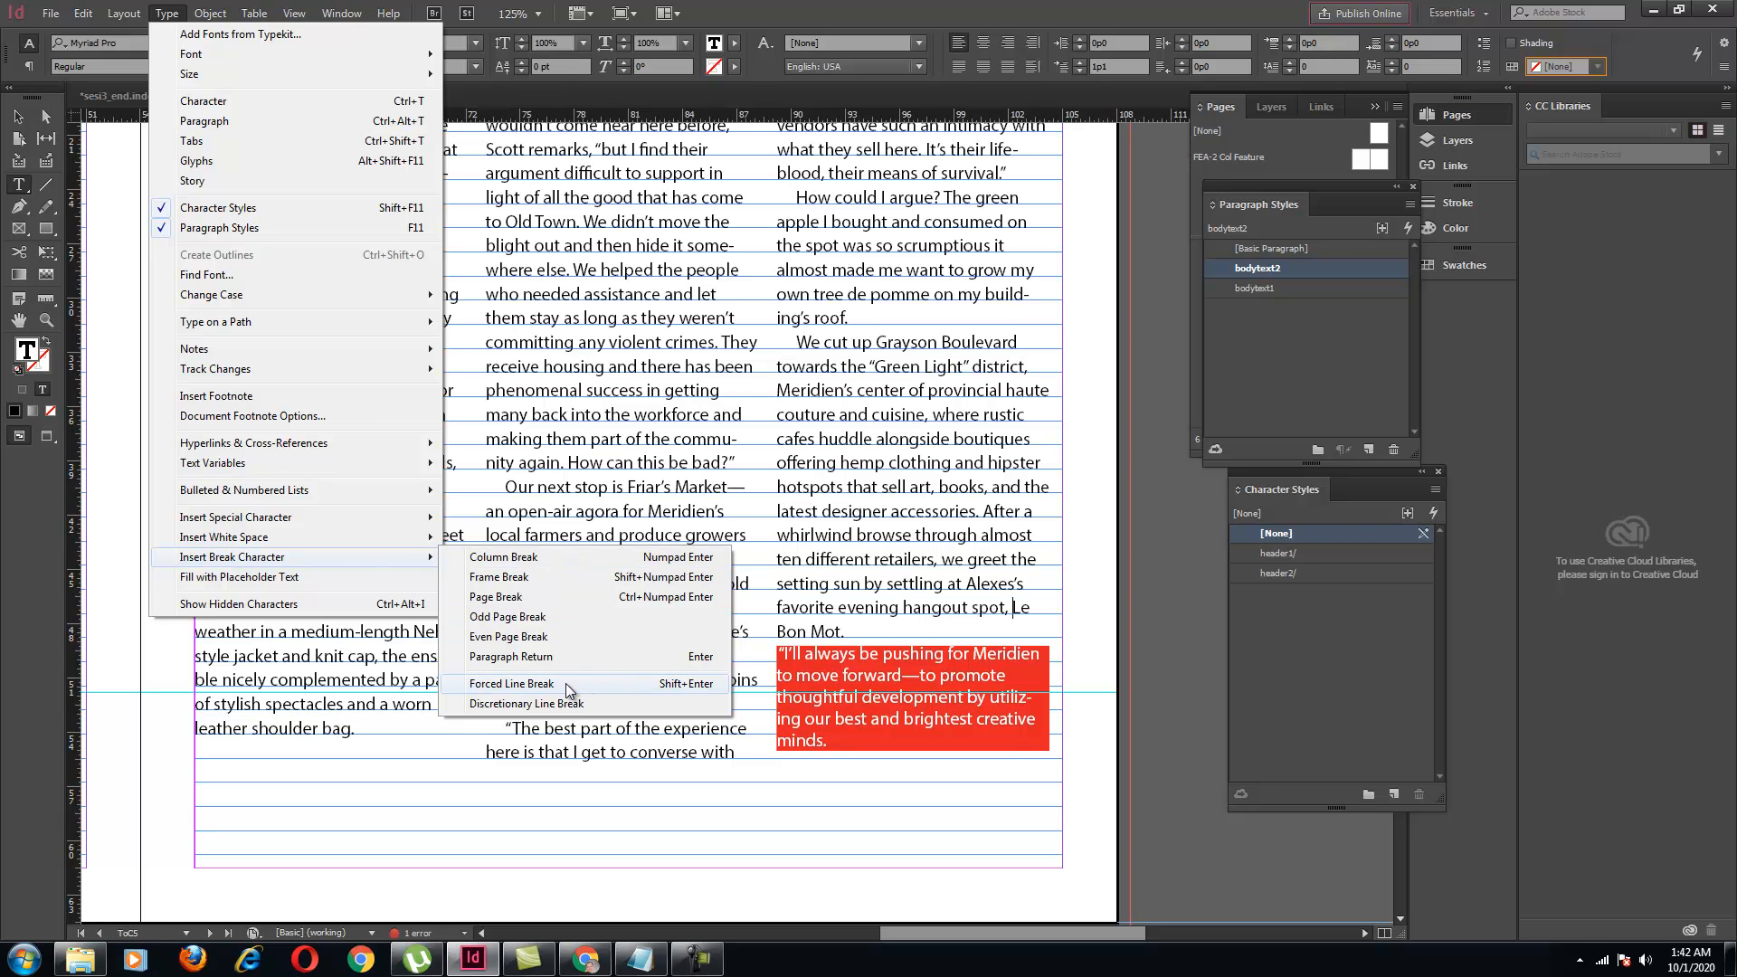
left_click(567, 682)
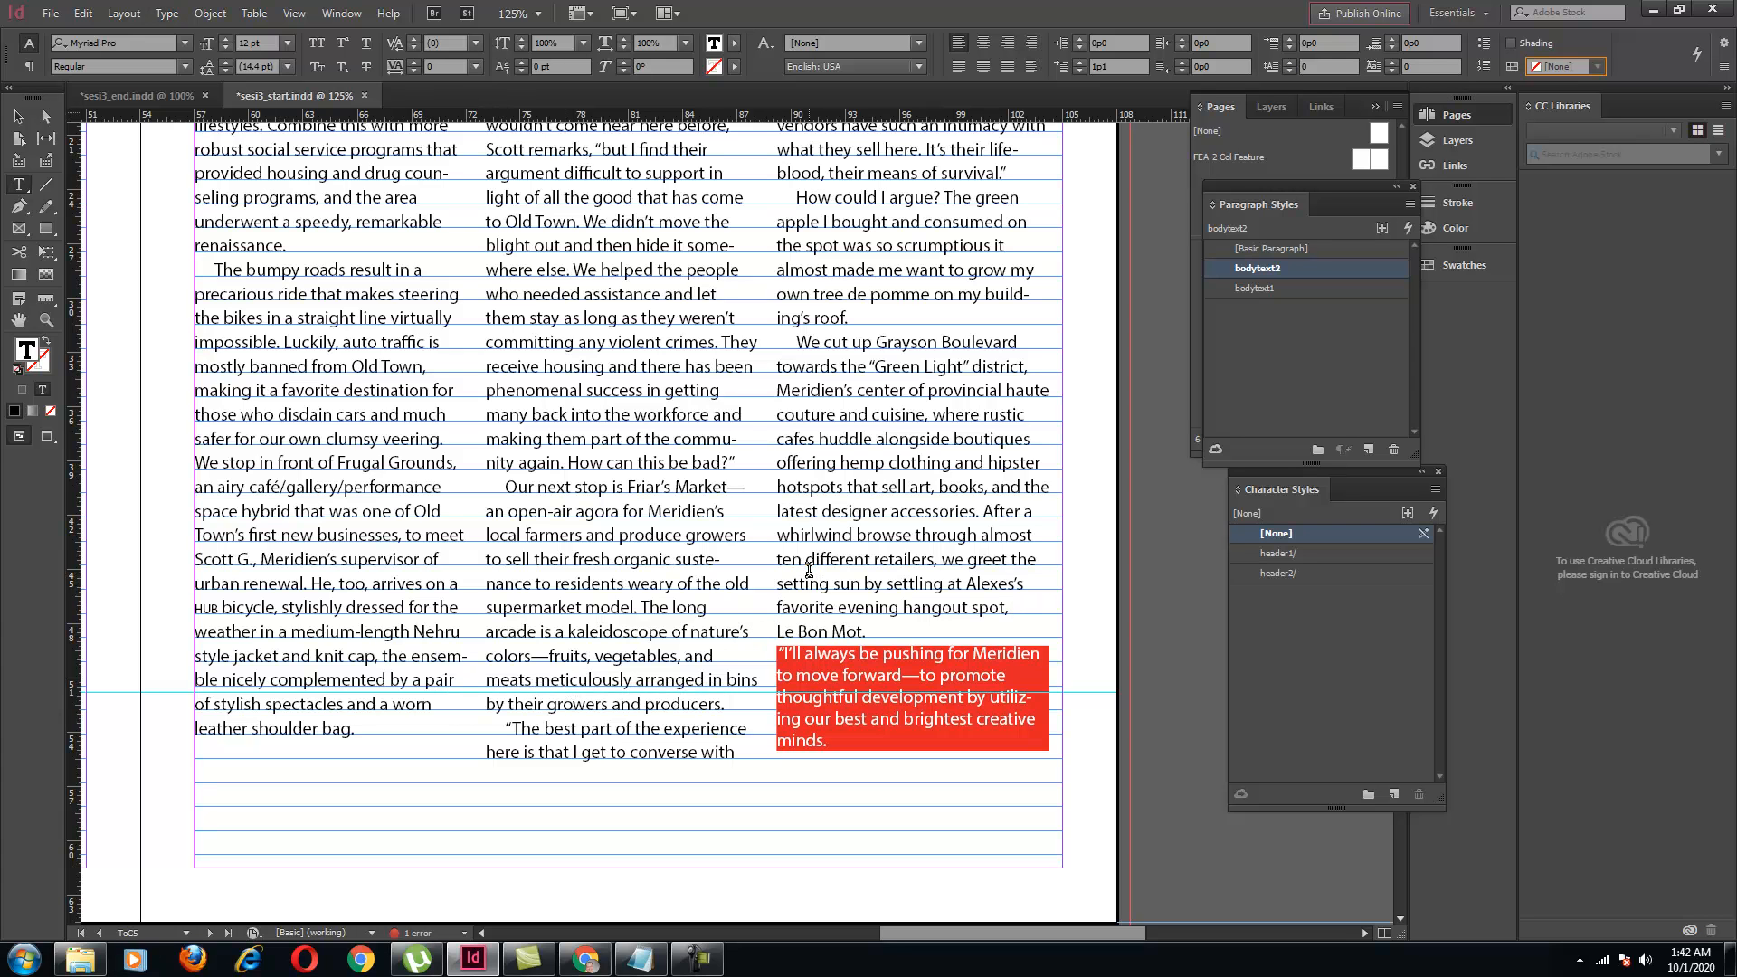
Replace the dash after "Friar's Market" in the second column of page P5 with an em dash
left_click(19, 321)
mouse_move(399, 323)
left_mouse_down()
mouse_move(449, 340)
mouse_move(421, 330)
left_mouse_up()
left_click(18, 117)
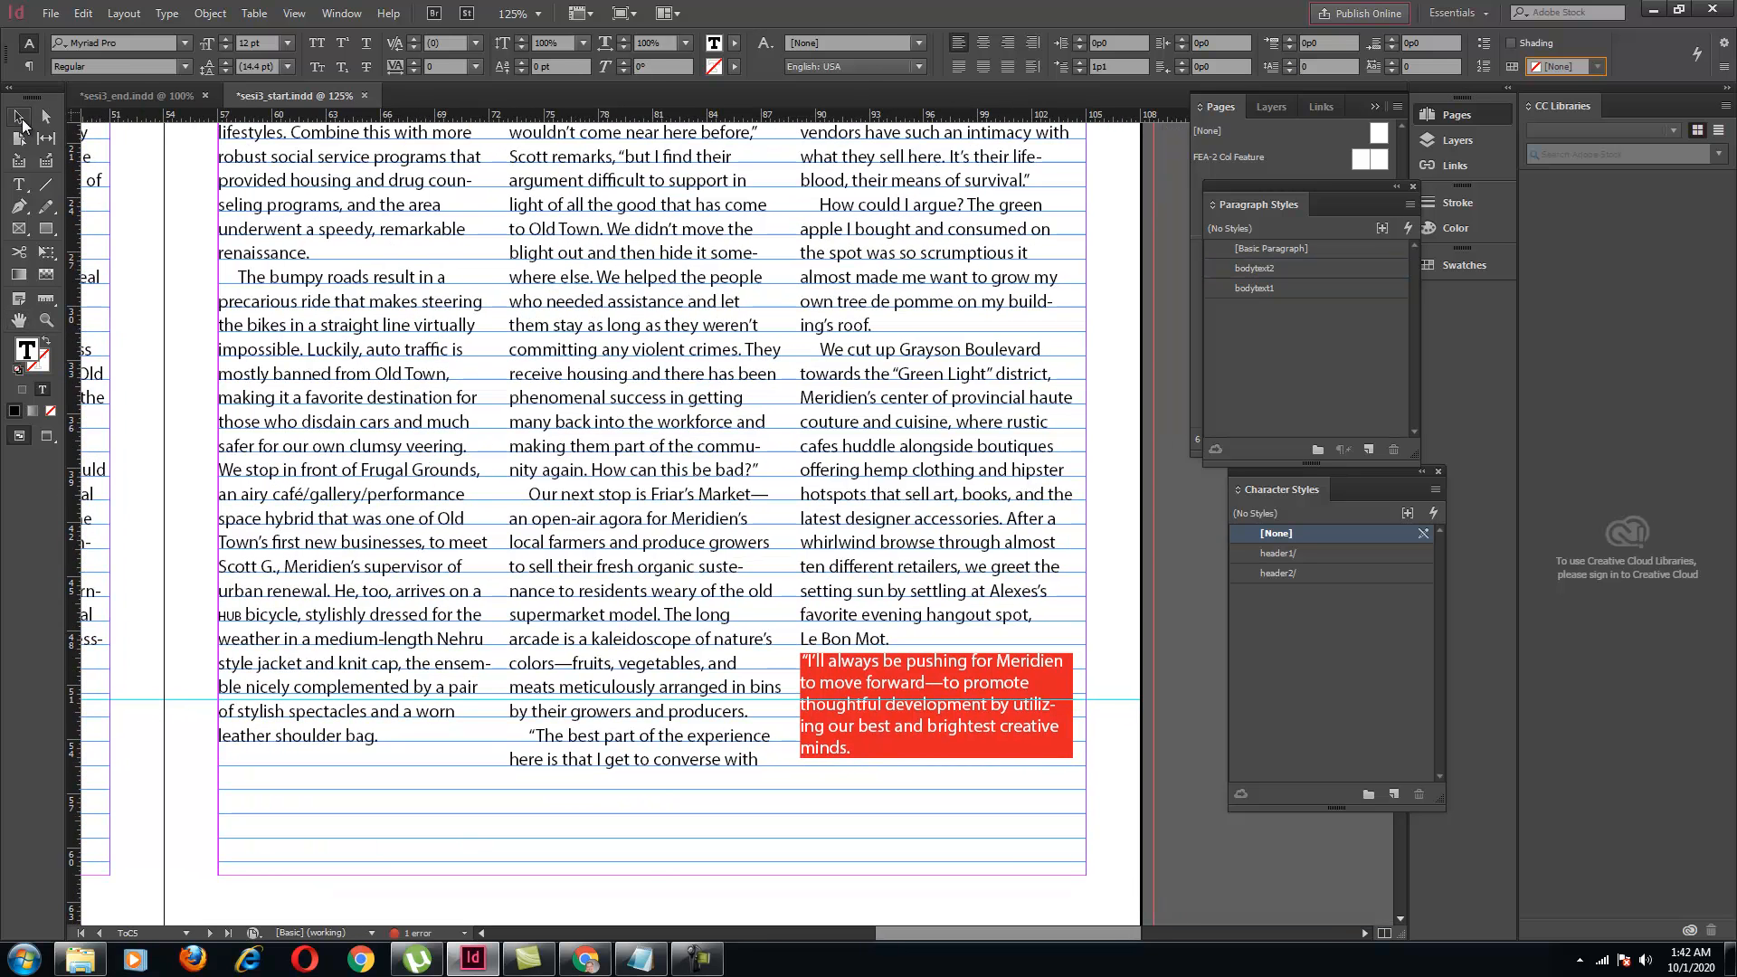
double_click(760, 494)
left_click_drag(757, 494, 788, 492)
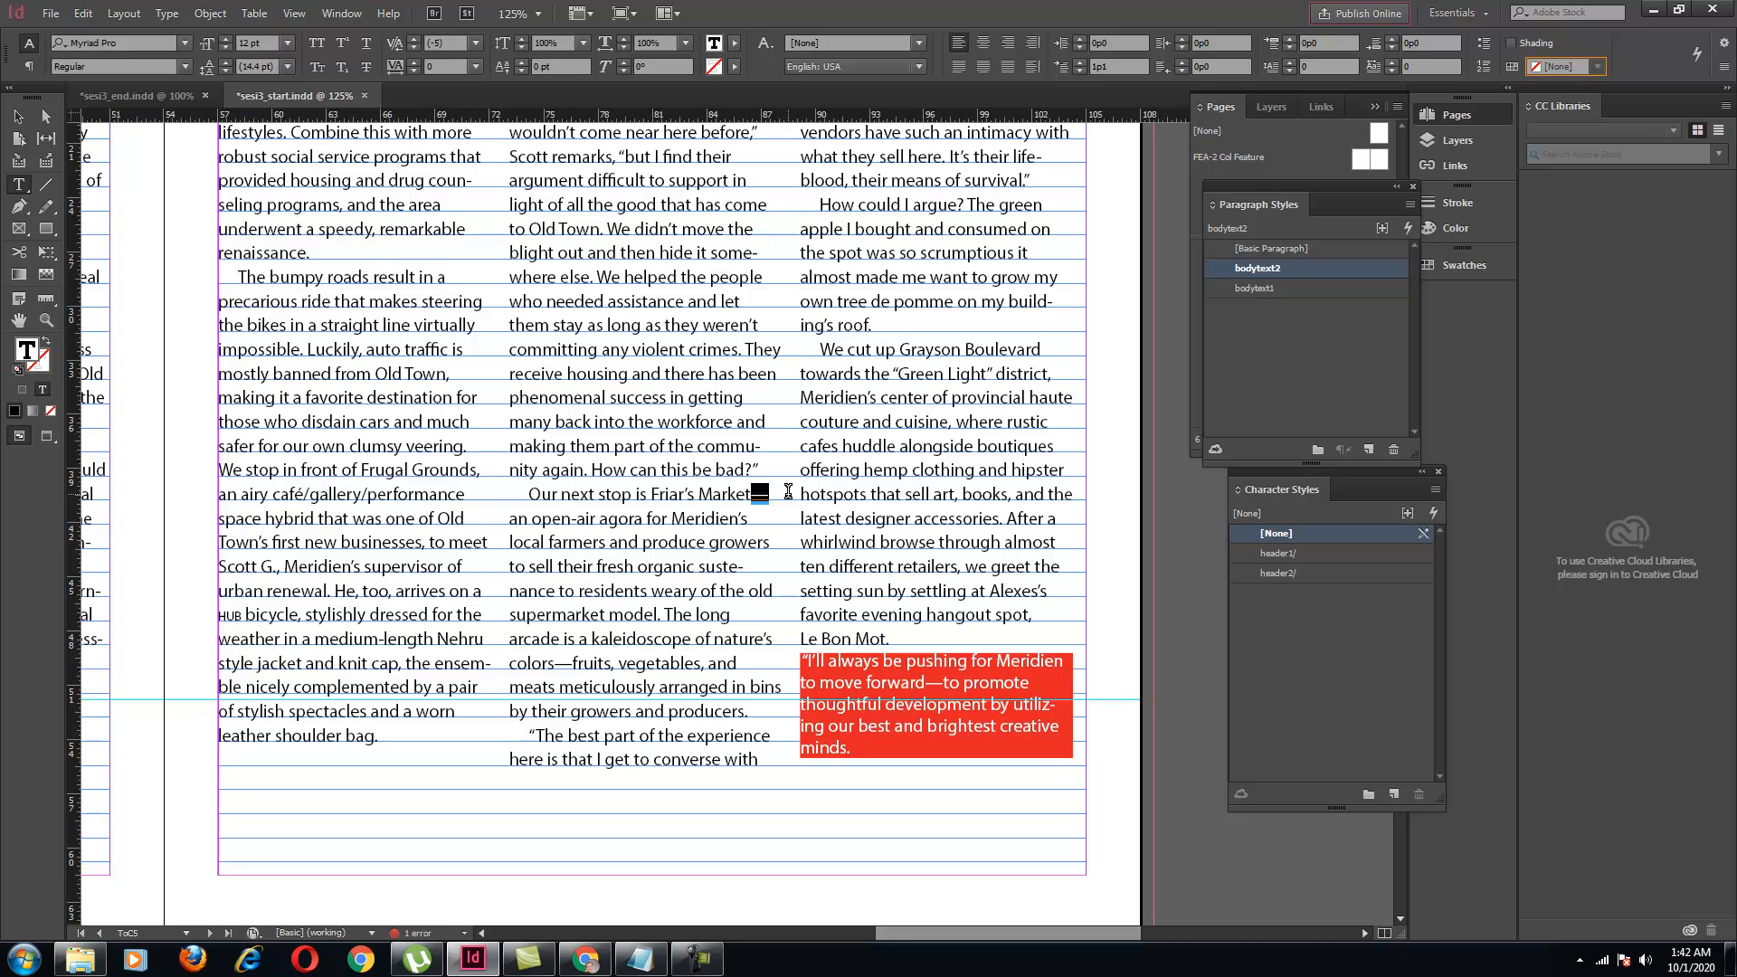
left_click(167, 13)
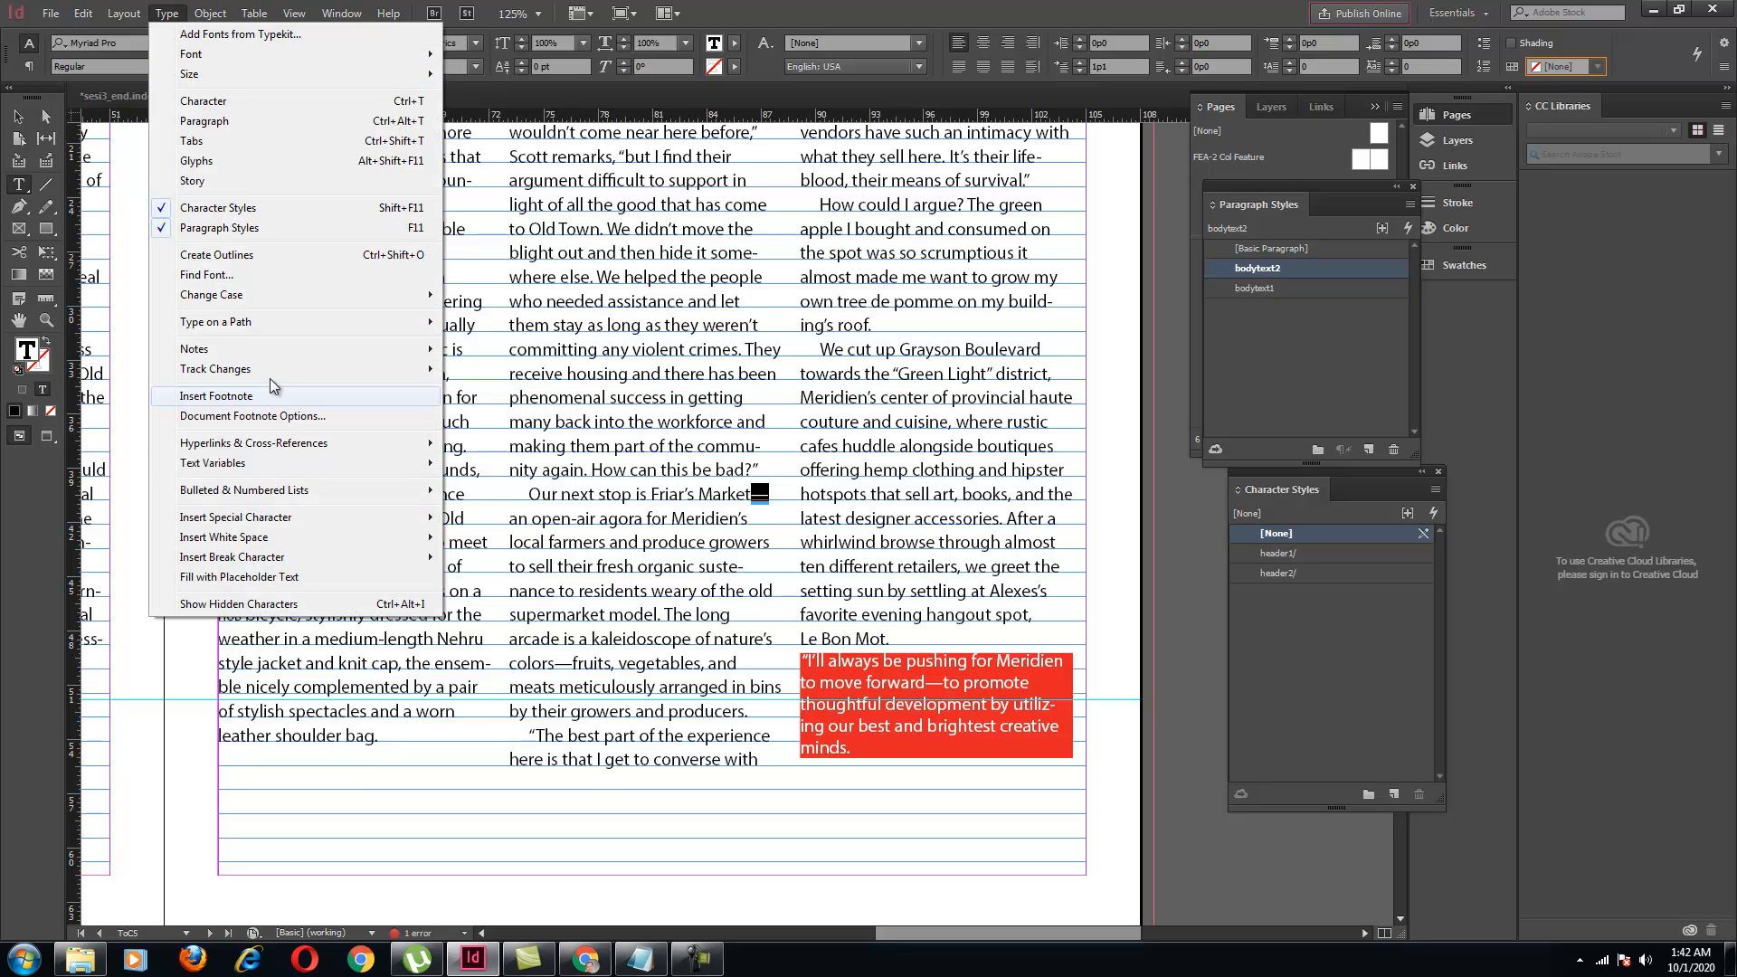
mouse_move(307, 518)
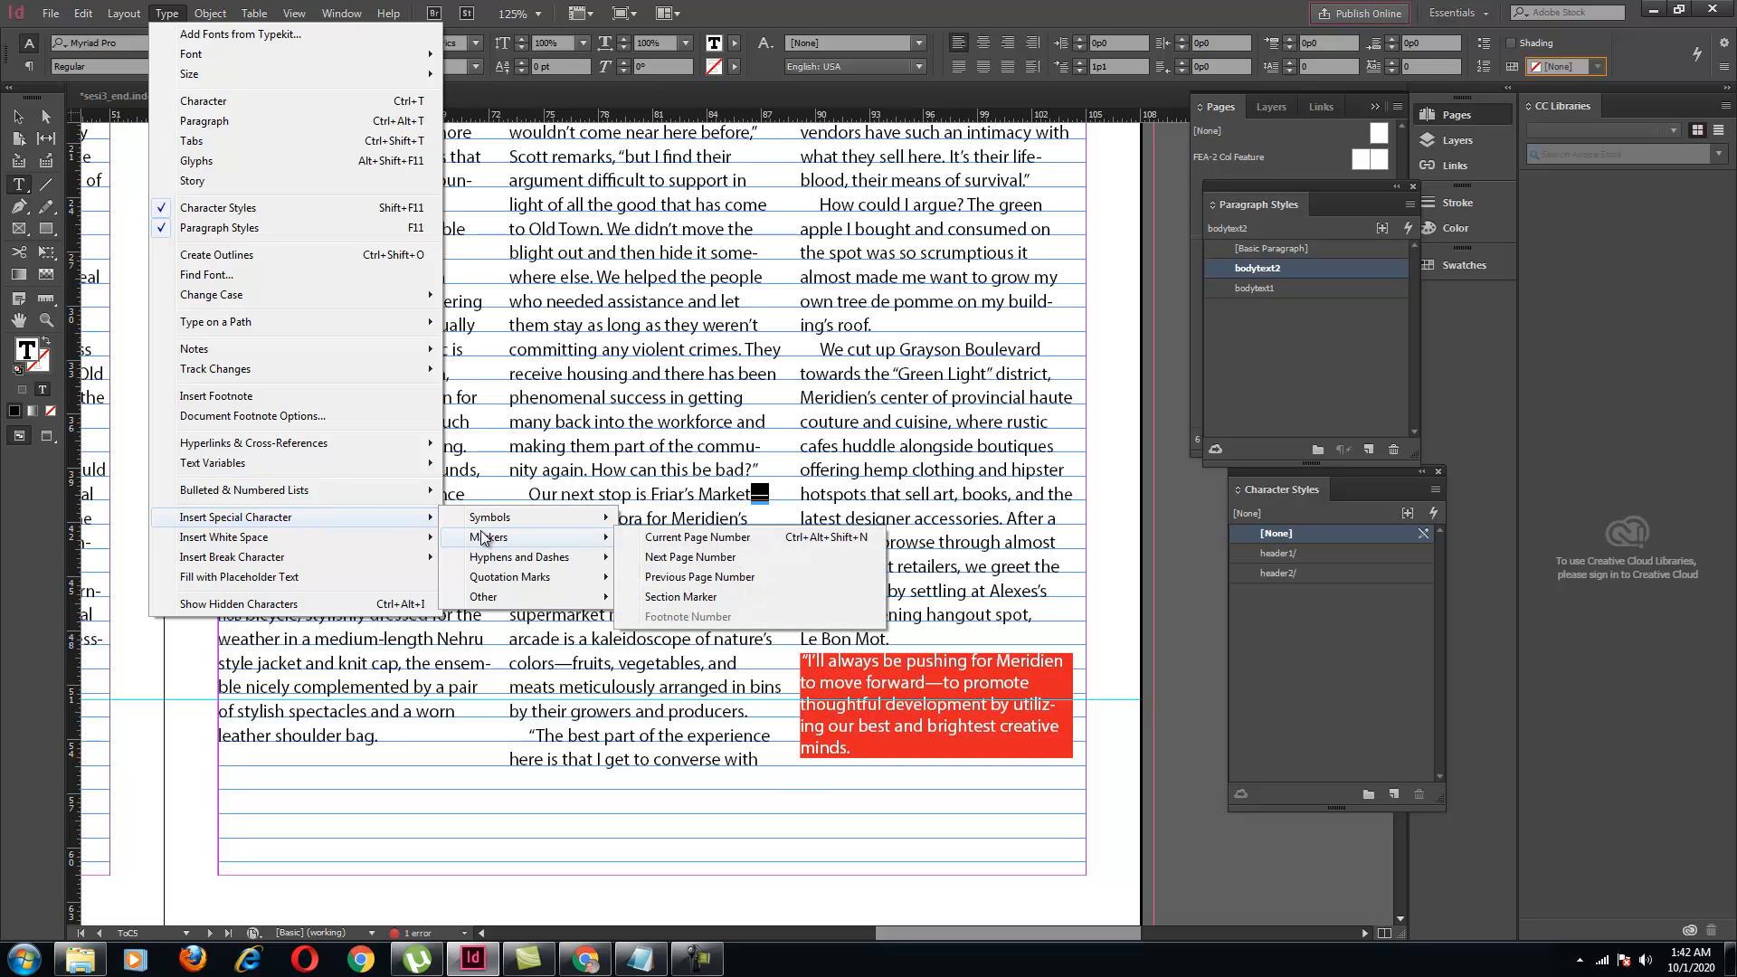
mouse_move(529, 559)
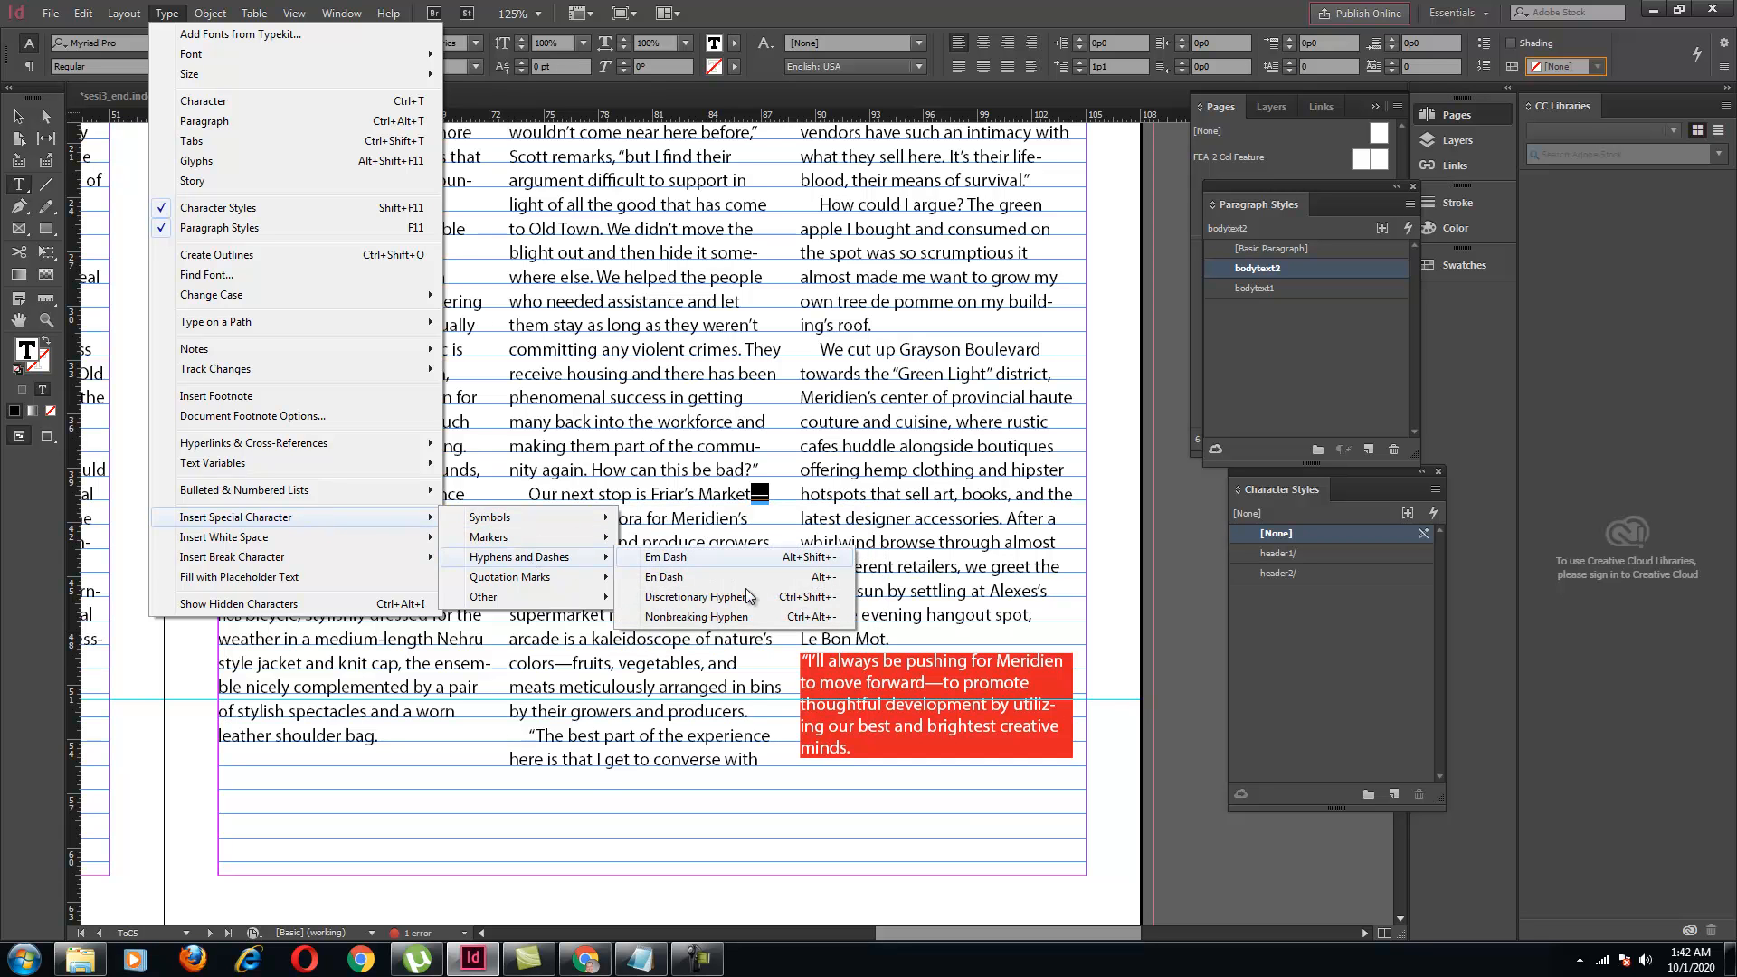
key("alt+shift+minus")
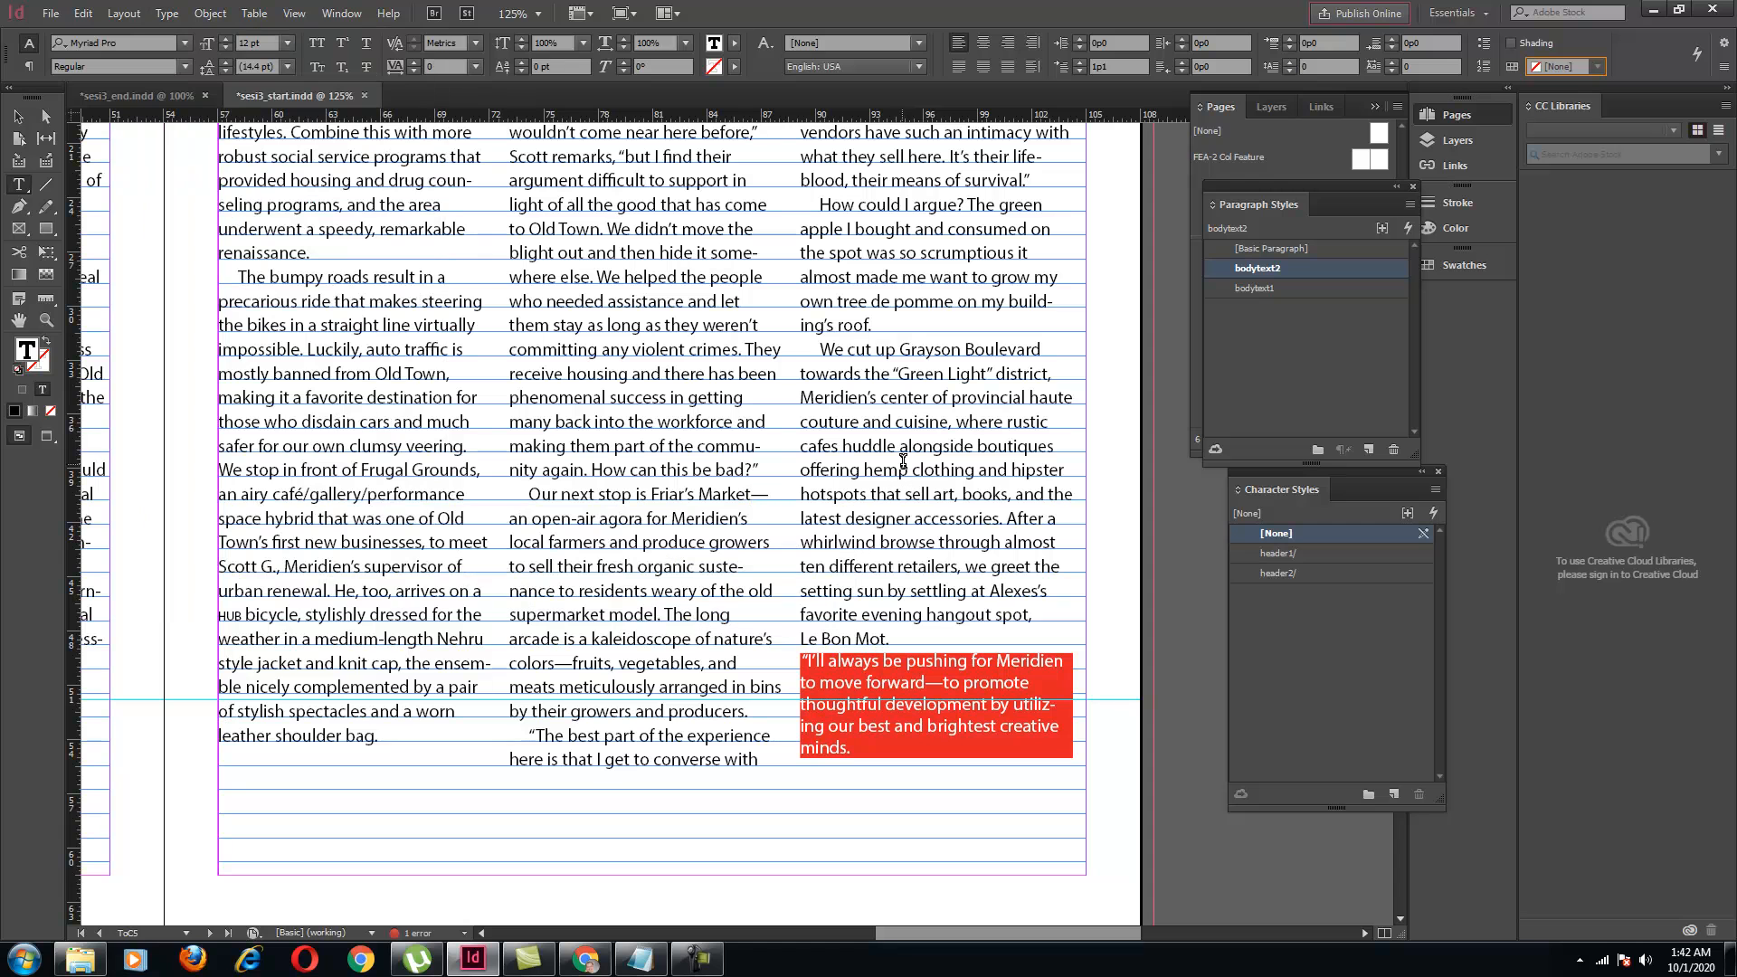
Go to page ToC6 and on to page ToC7, bringing its orange recipe text frame into view
left_click(19, 320)
left_click_drag(605, 398, 528, 352)
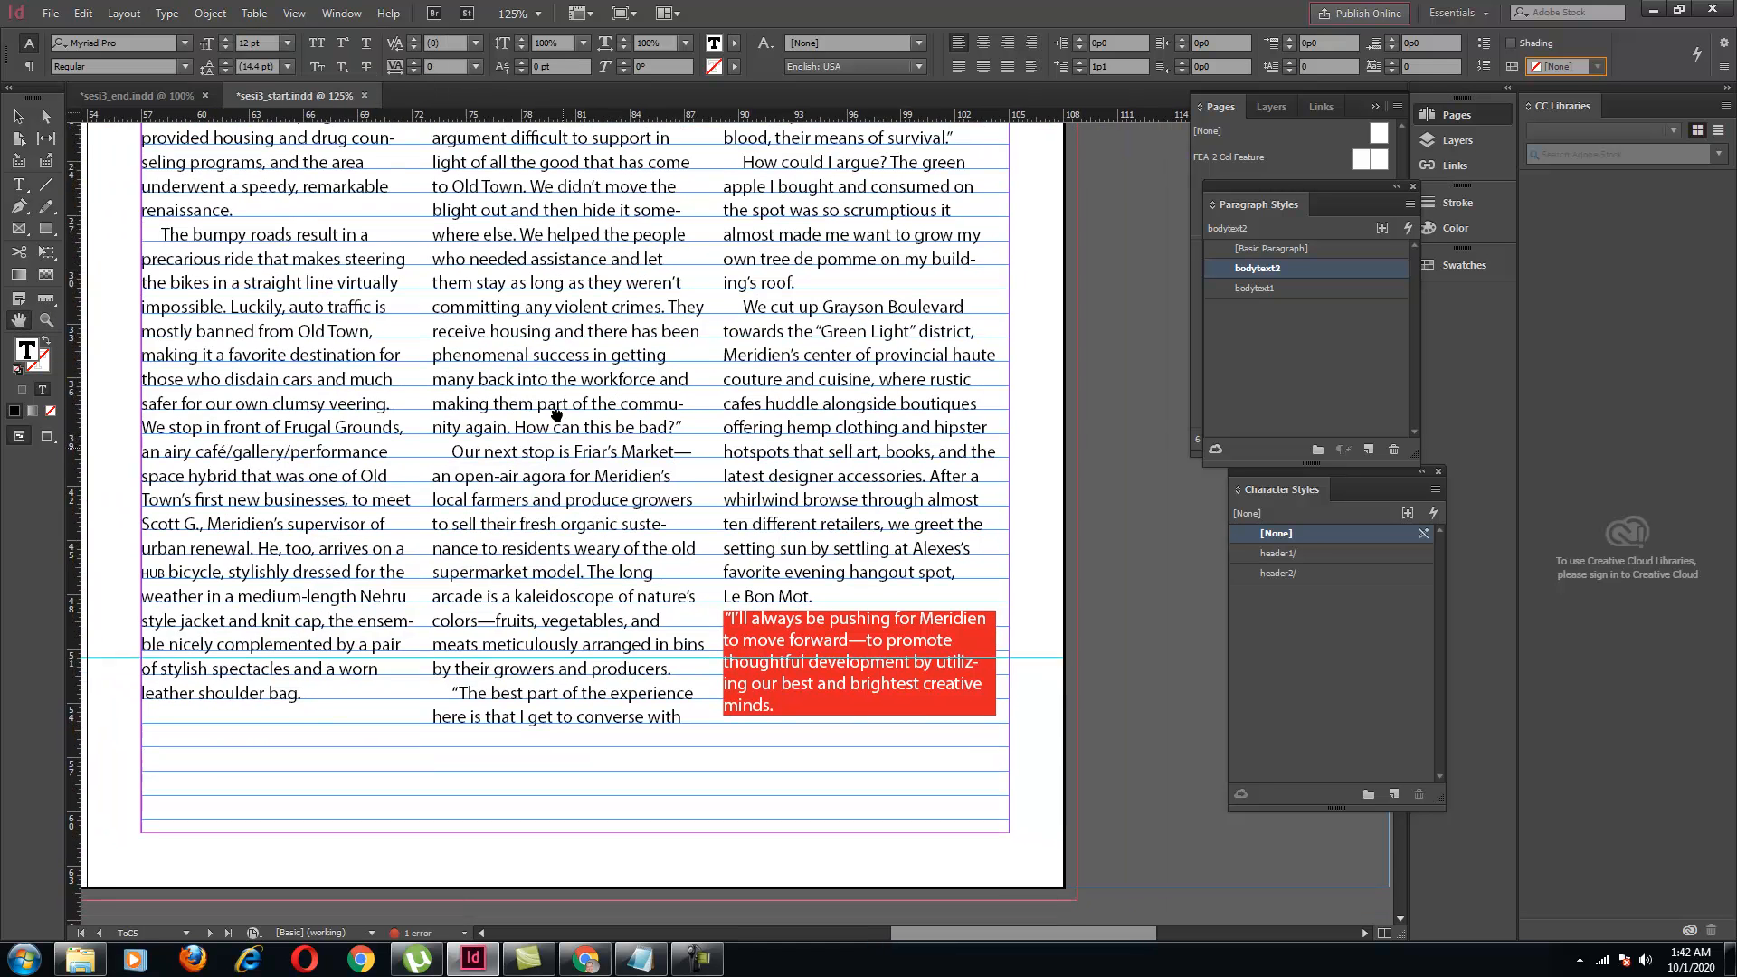
left_click(1426, 118)
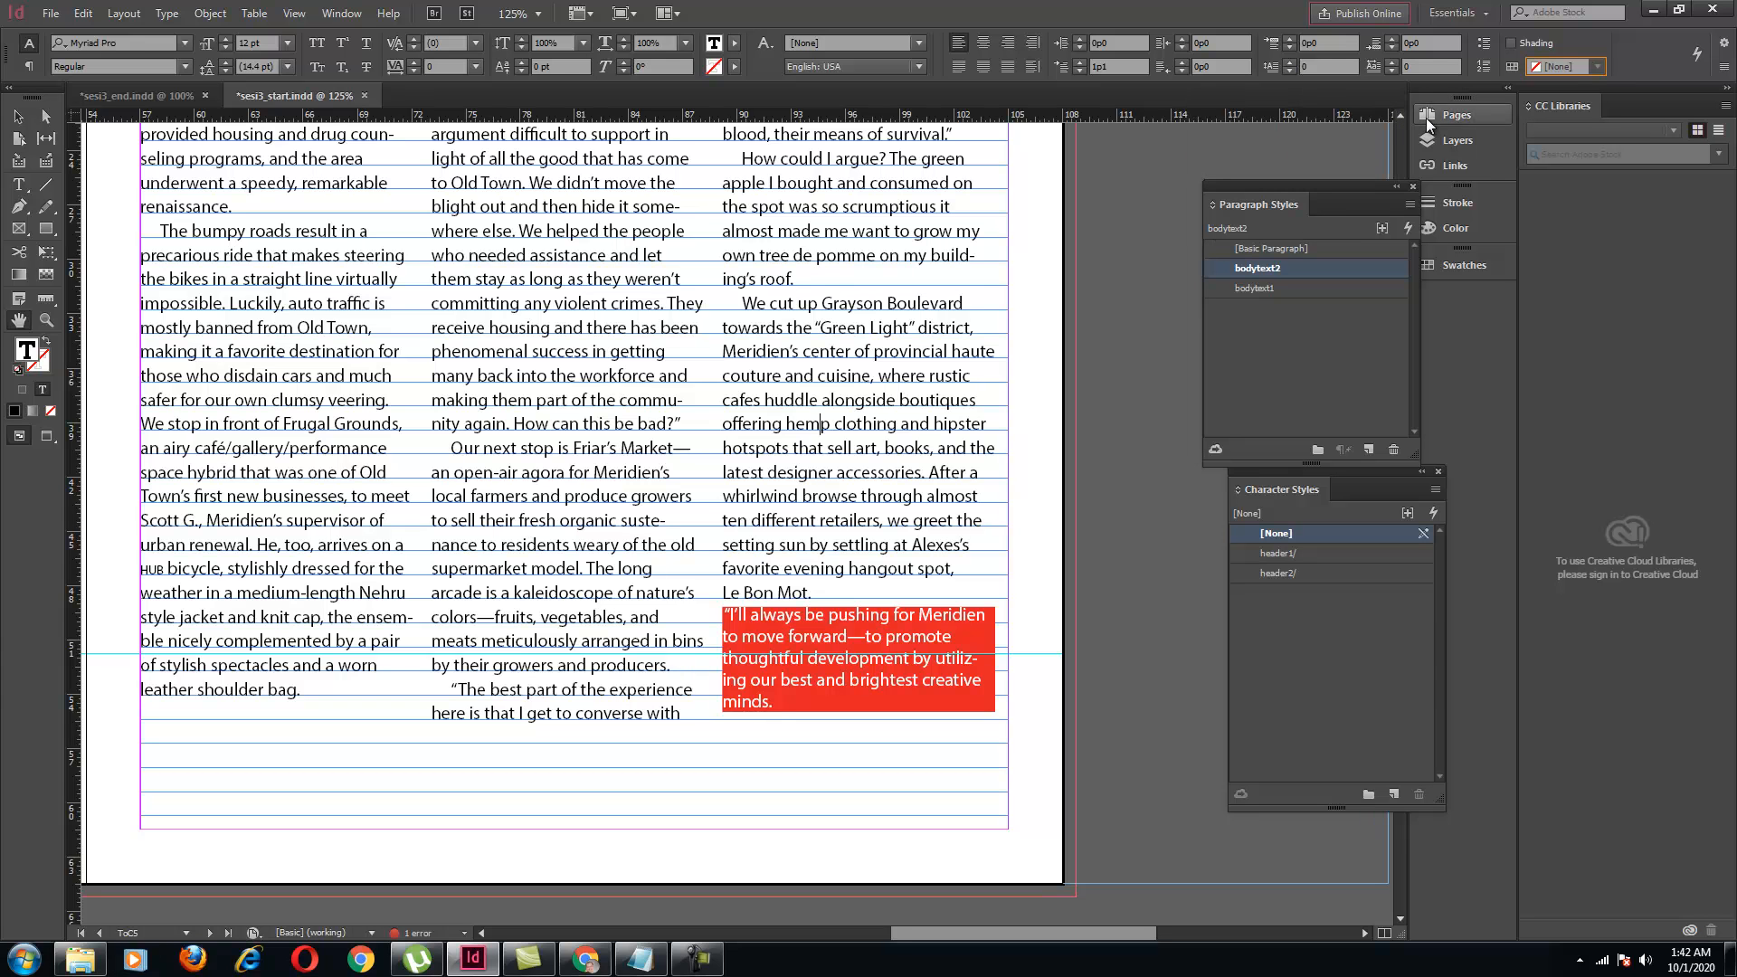
left_click(1427, 117)
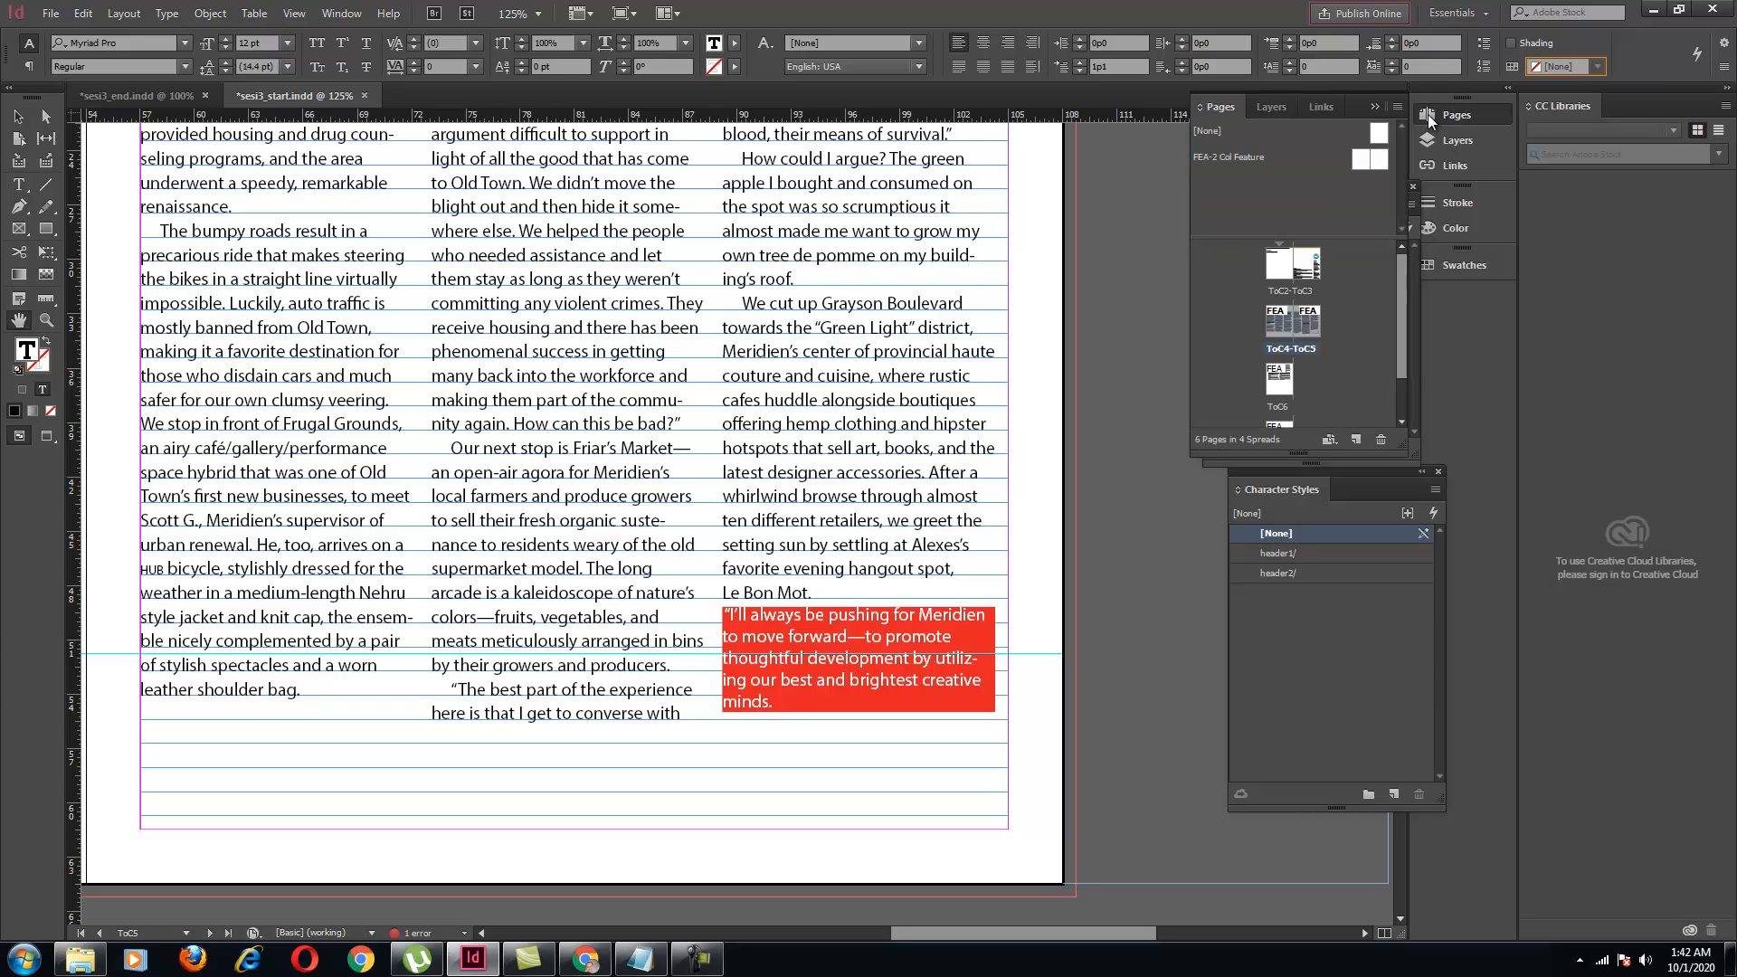
double_click(1268, 385)
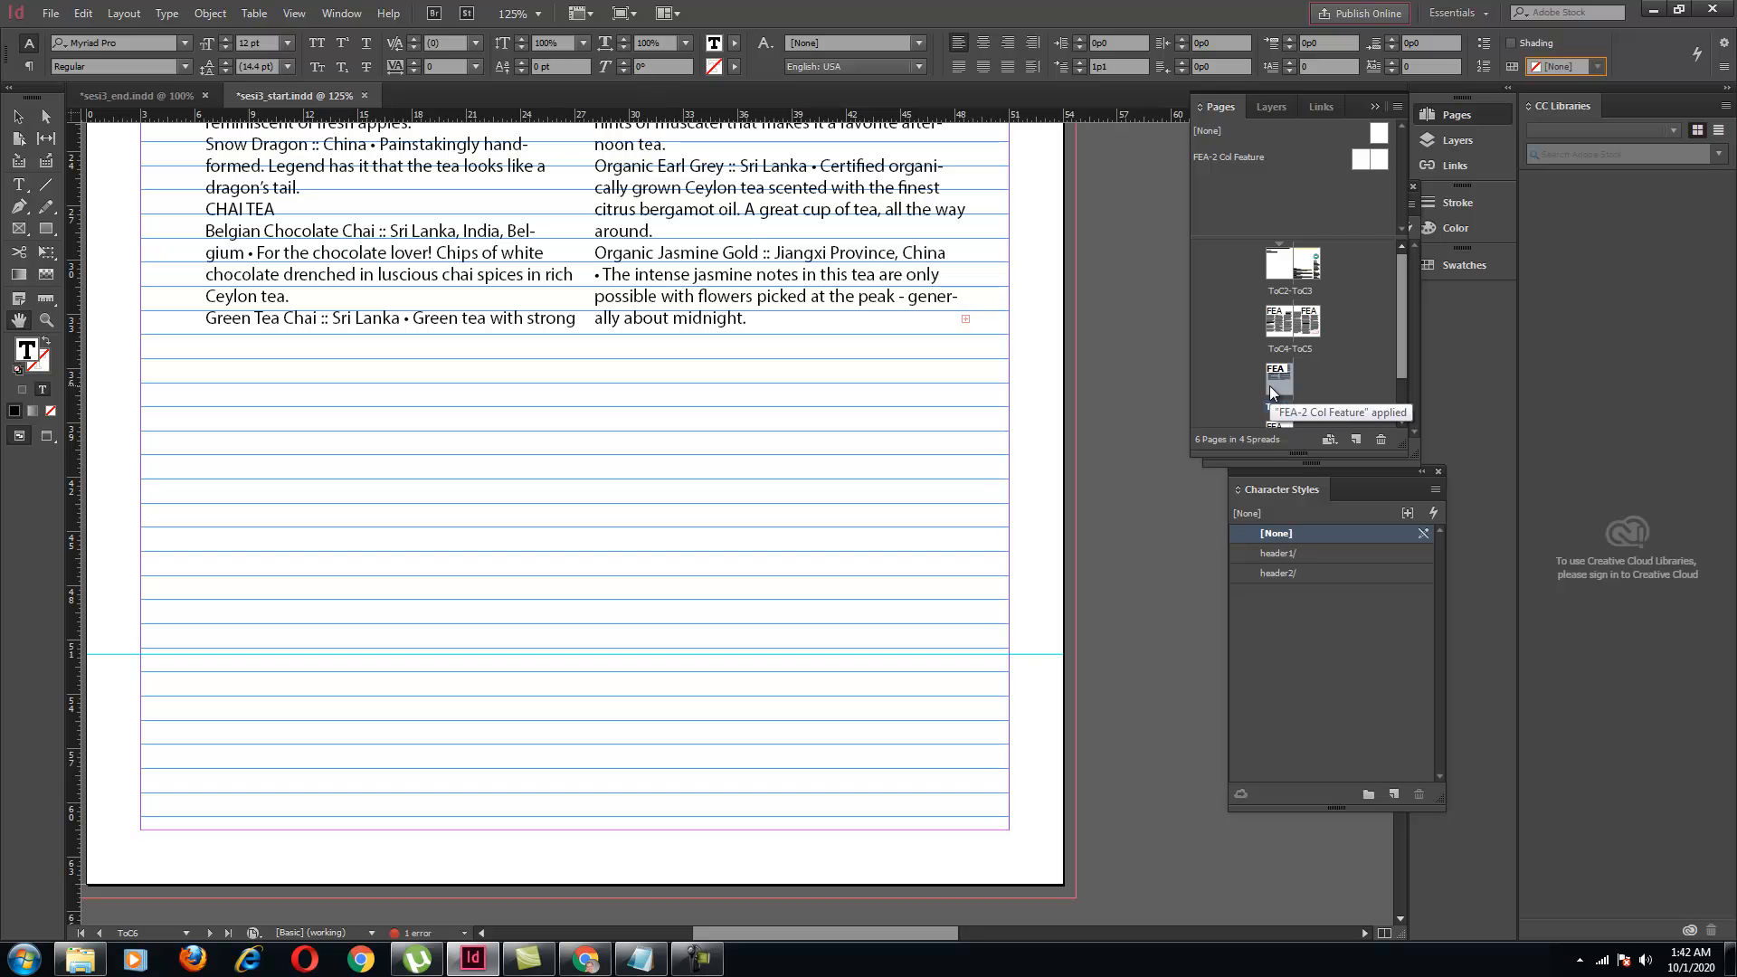
scroll(1400, 371, "down", 2)
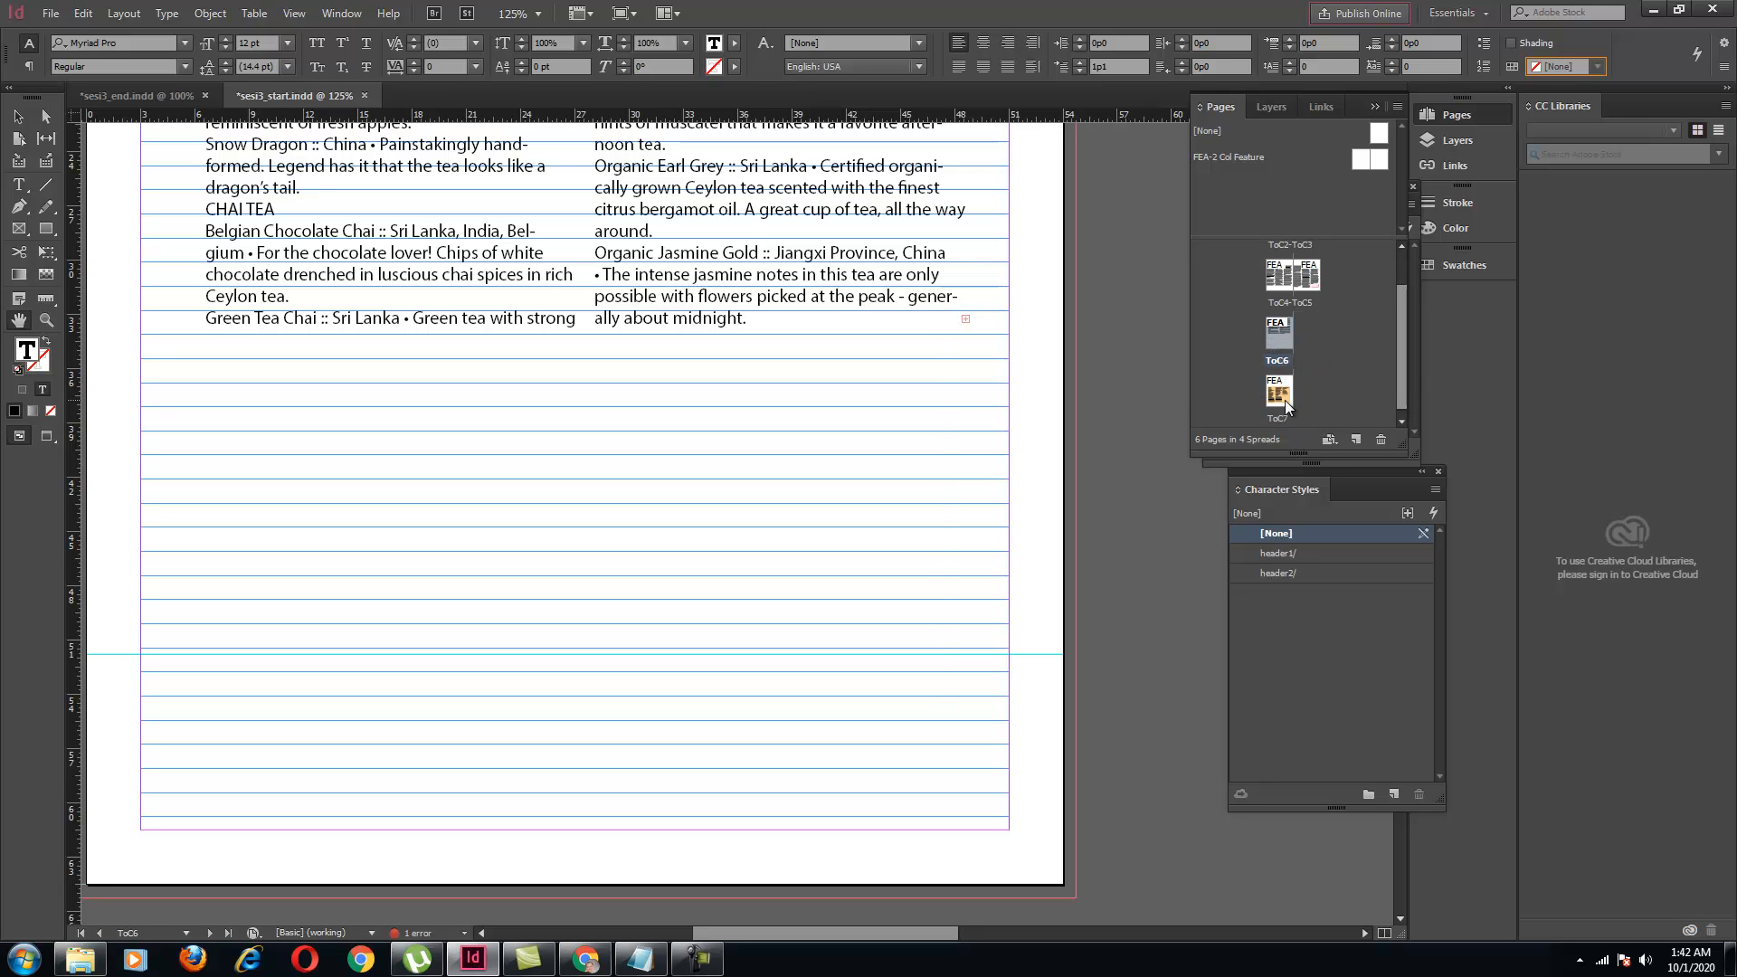
double_click(1284, 399)
left_click_drag(423, 266, 442, 297)
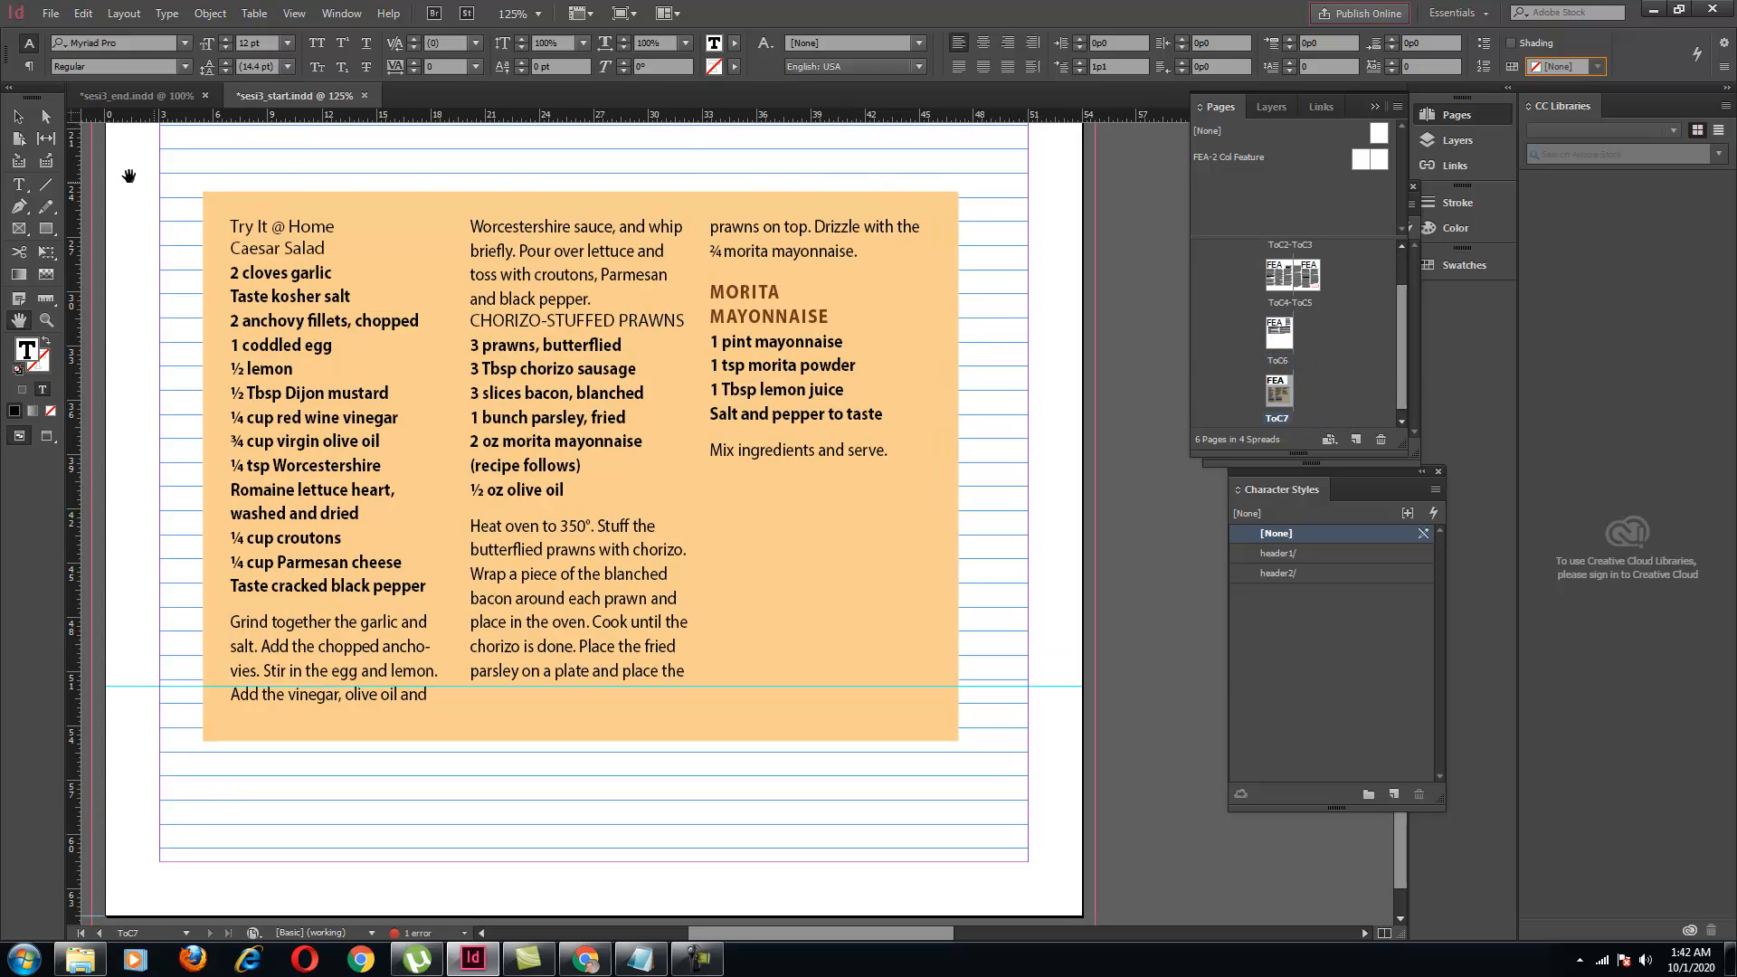
Select all the text in the orange recipe frame and display the paragraph formatting controls
left_click(17, 116)
left_click(256, 252)
double_click(256, 253)
left_click_drag(228, 222, 972, 473)
left_click(29, 66)
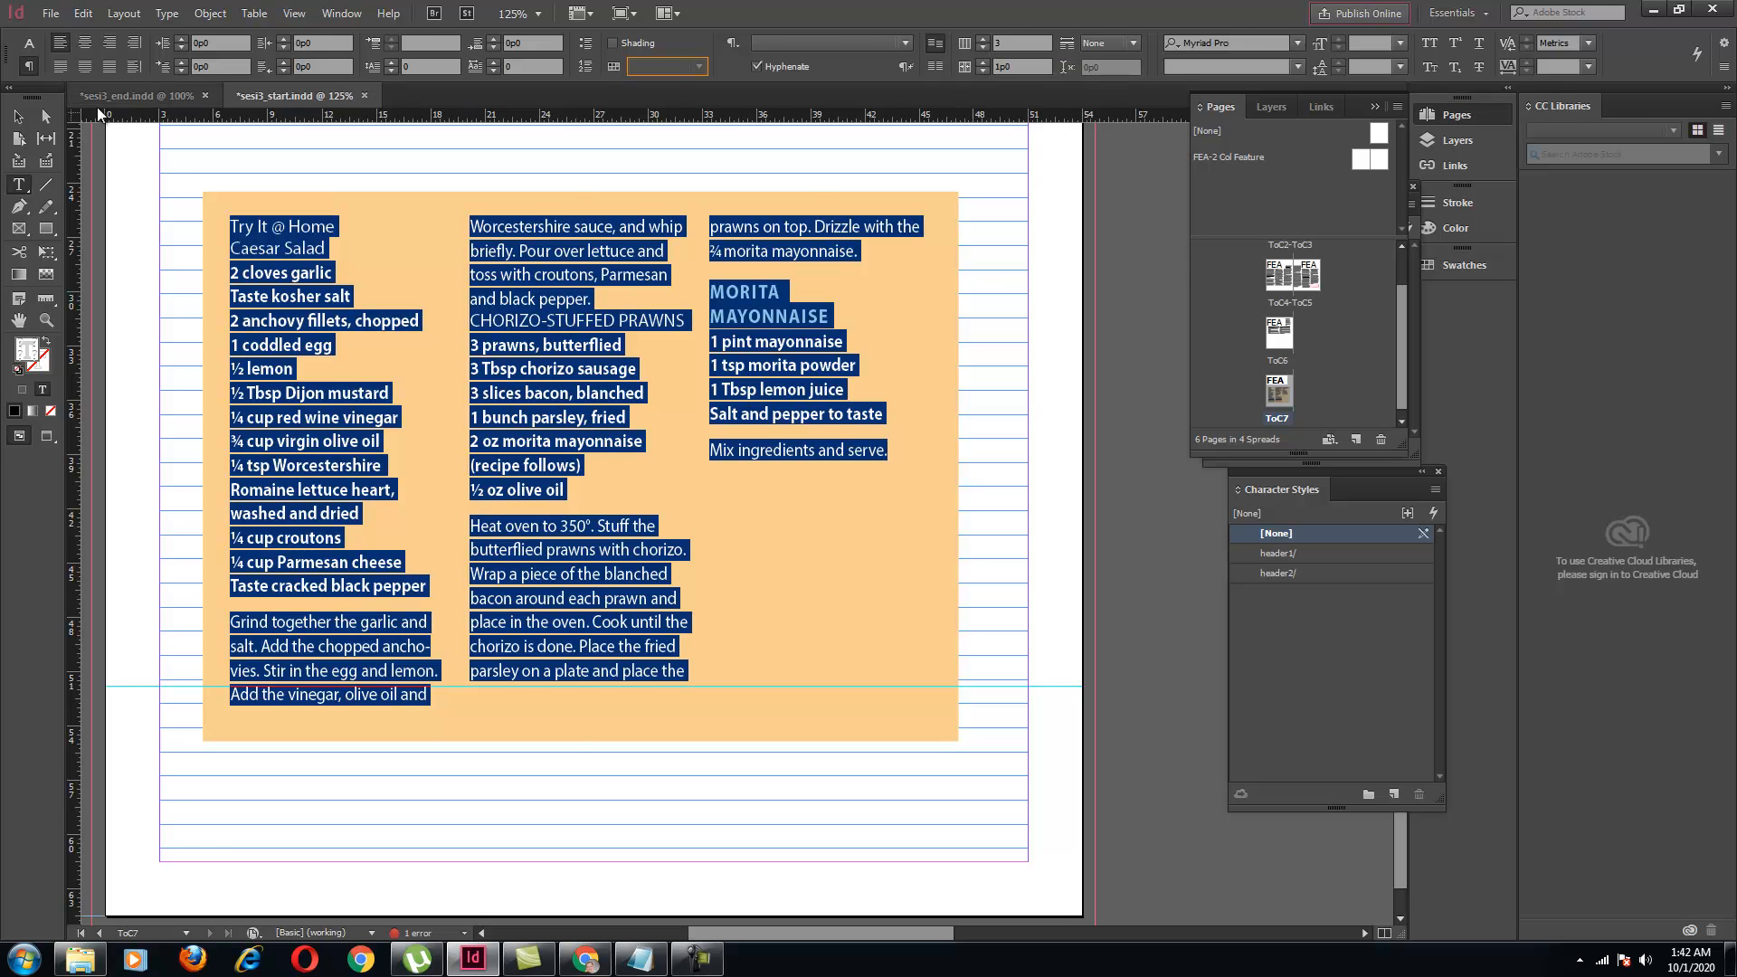
left_click(18, 117)
left_click(124, 13)
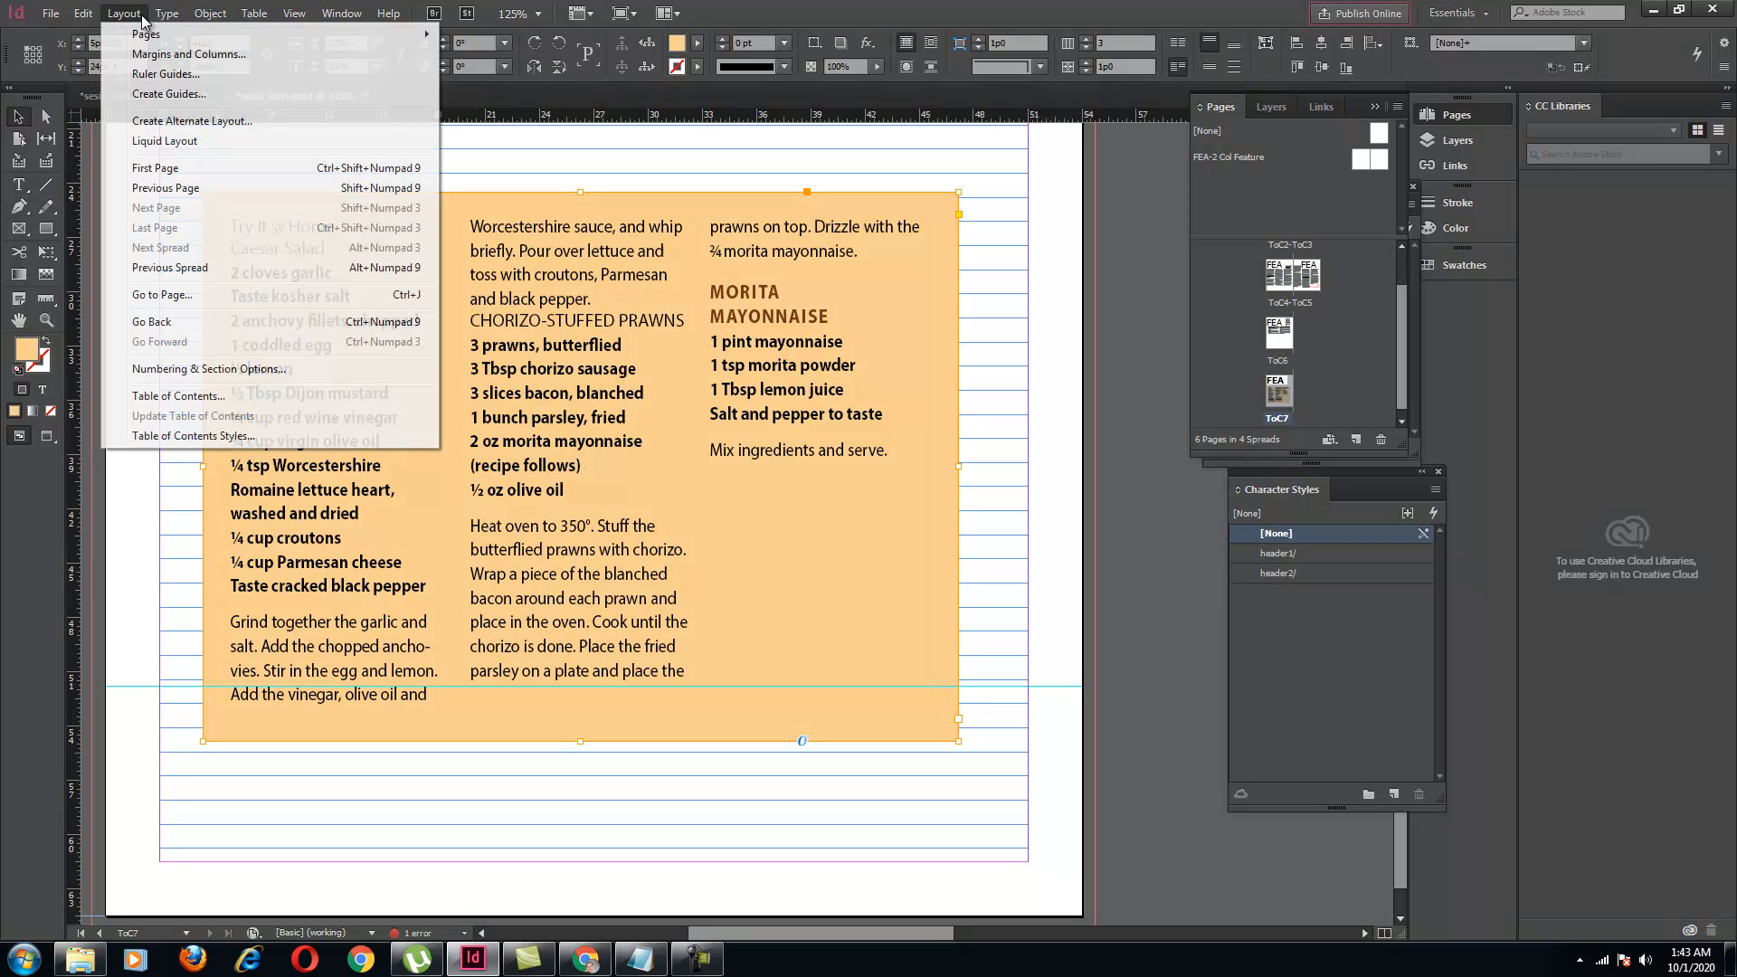
left_click(158, 51)
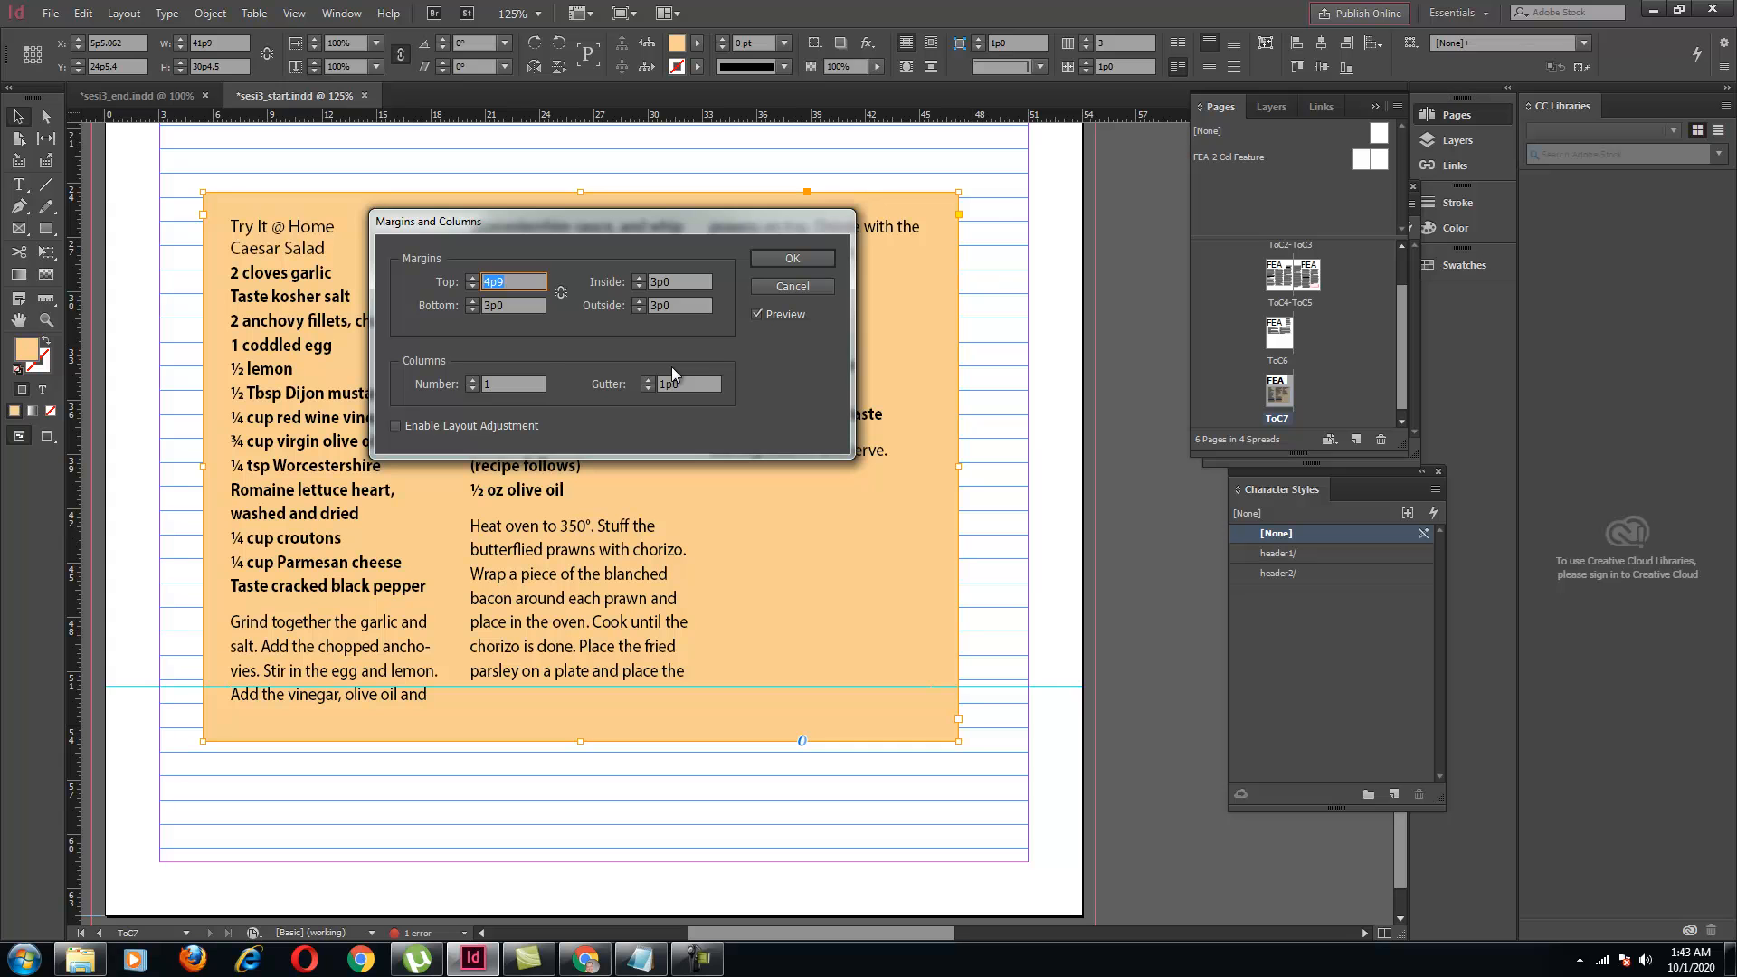
left_click(776, 286)
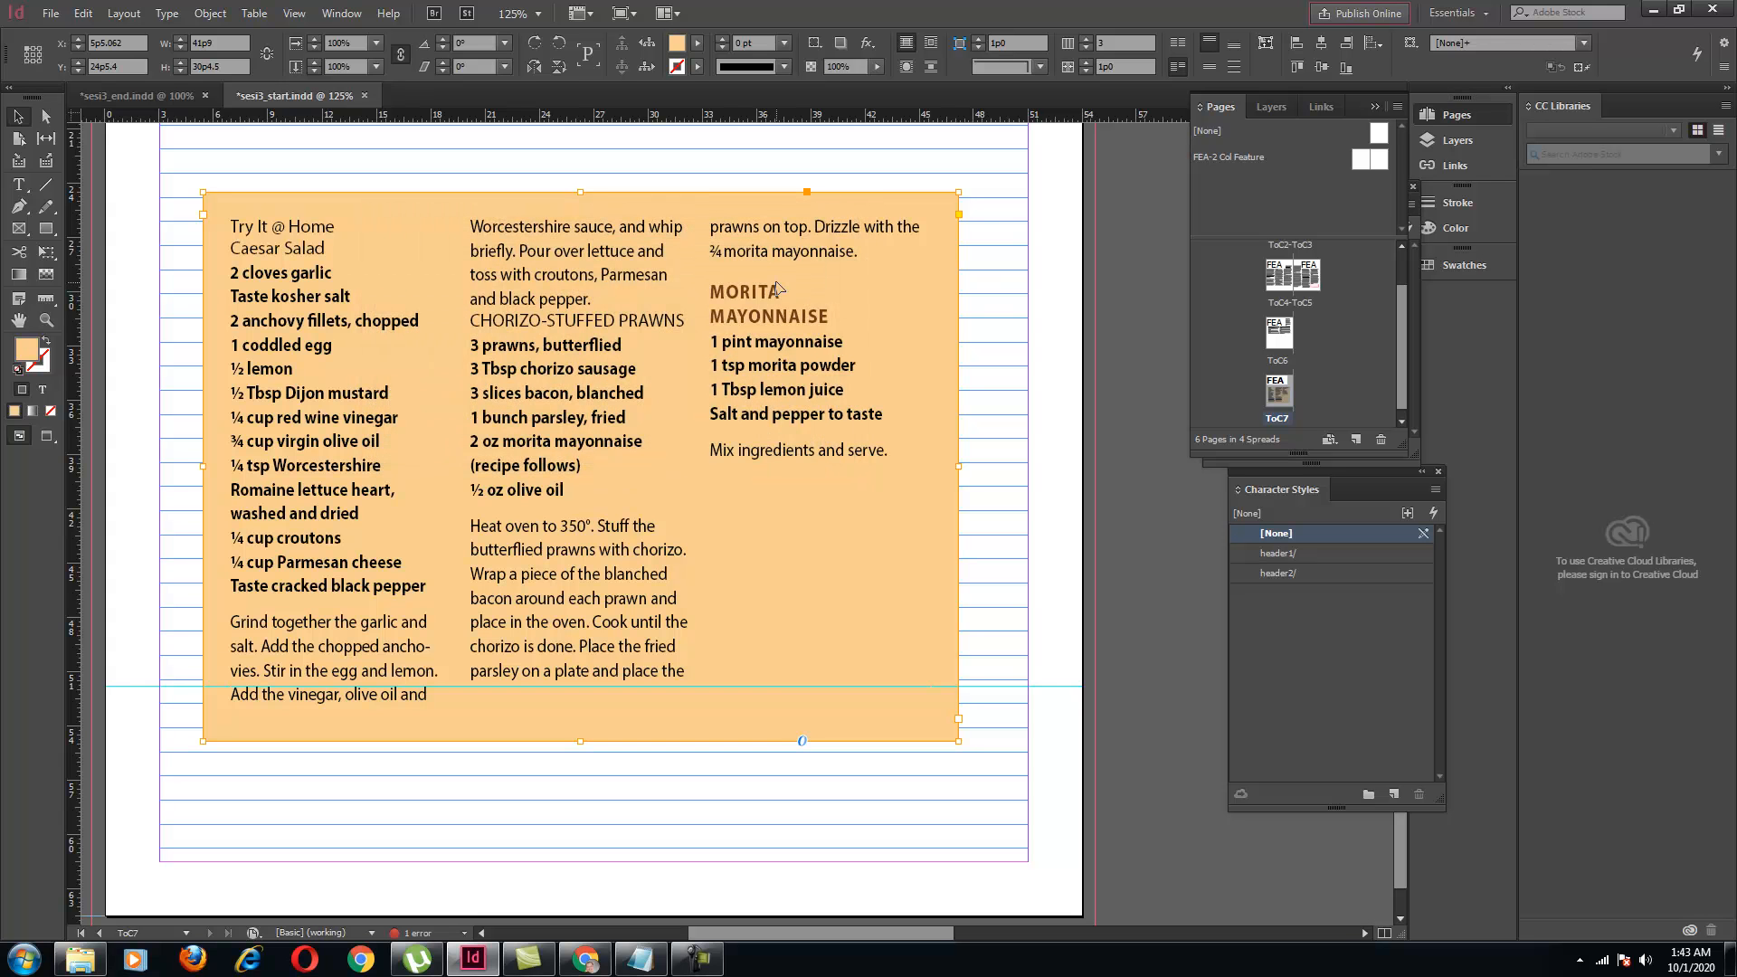
Try setting all the recipe text to Span All and reducing its frame to 1 column
double_click(487, 271)
left_click_drag(228, 223, 336, 255)
key("ctrl+a")
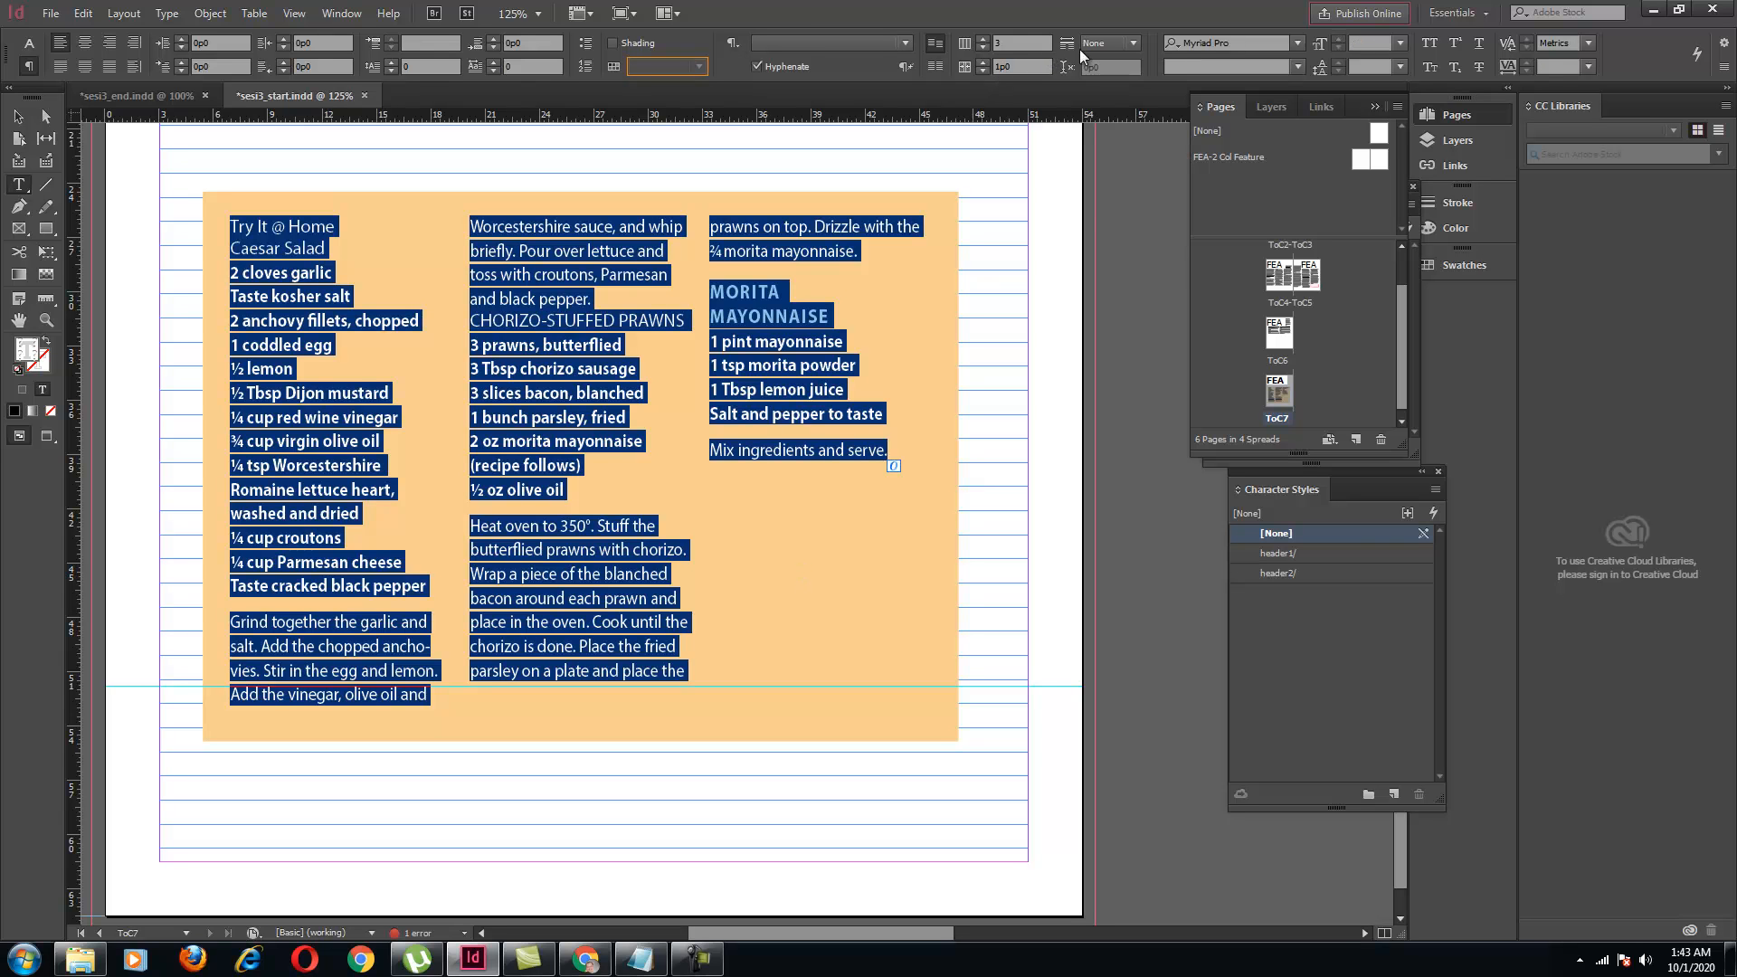
left_click(1105, 42)
left_click(1109, 89)
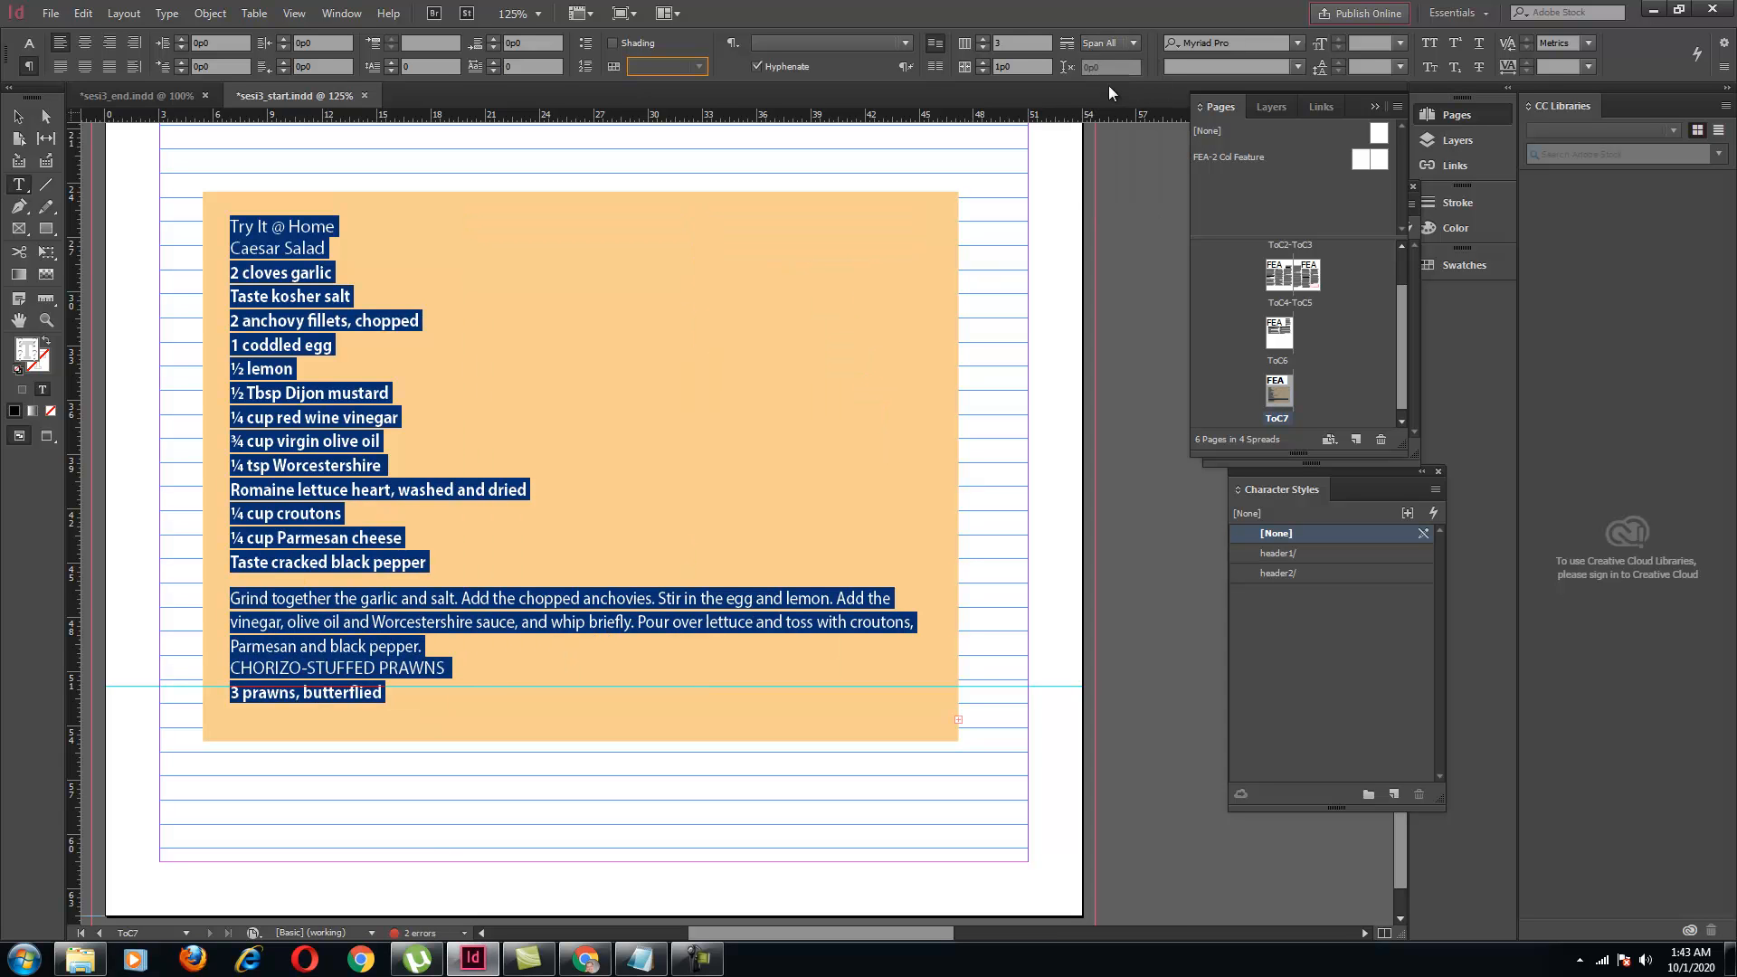
left_click(985, 48)
left_click(622, 372)
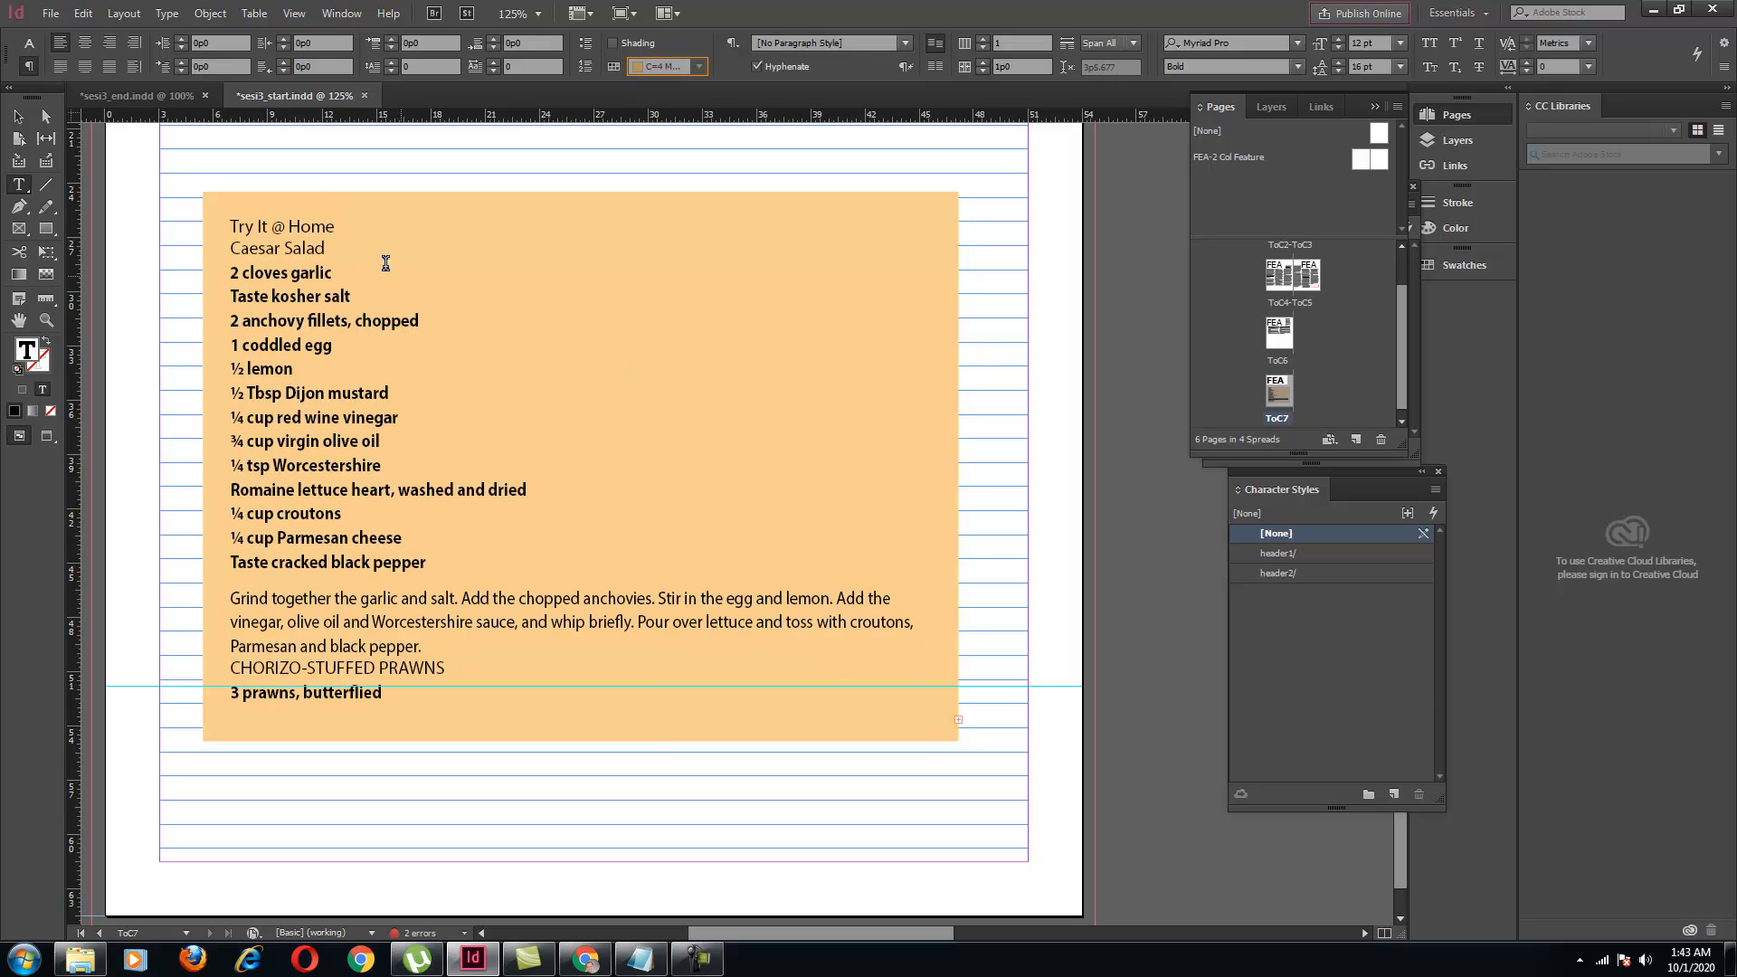
Restore the recipe frame to 3 columns and set the column span of all its text to None
left_click_drag(228, 226, 342, 227)
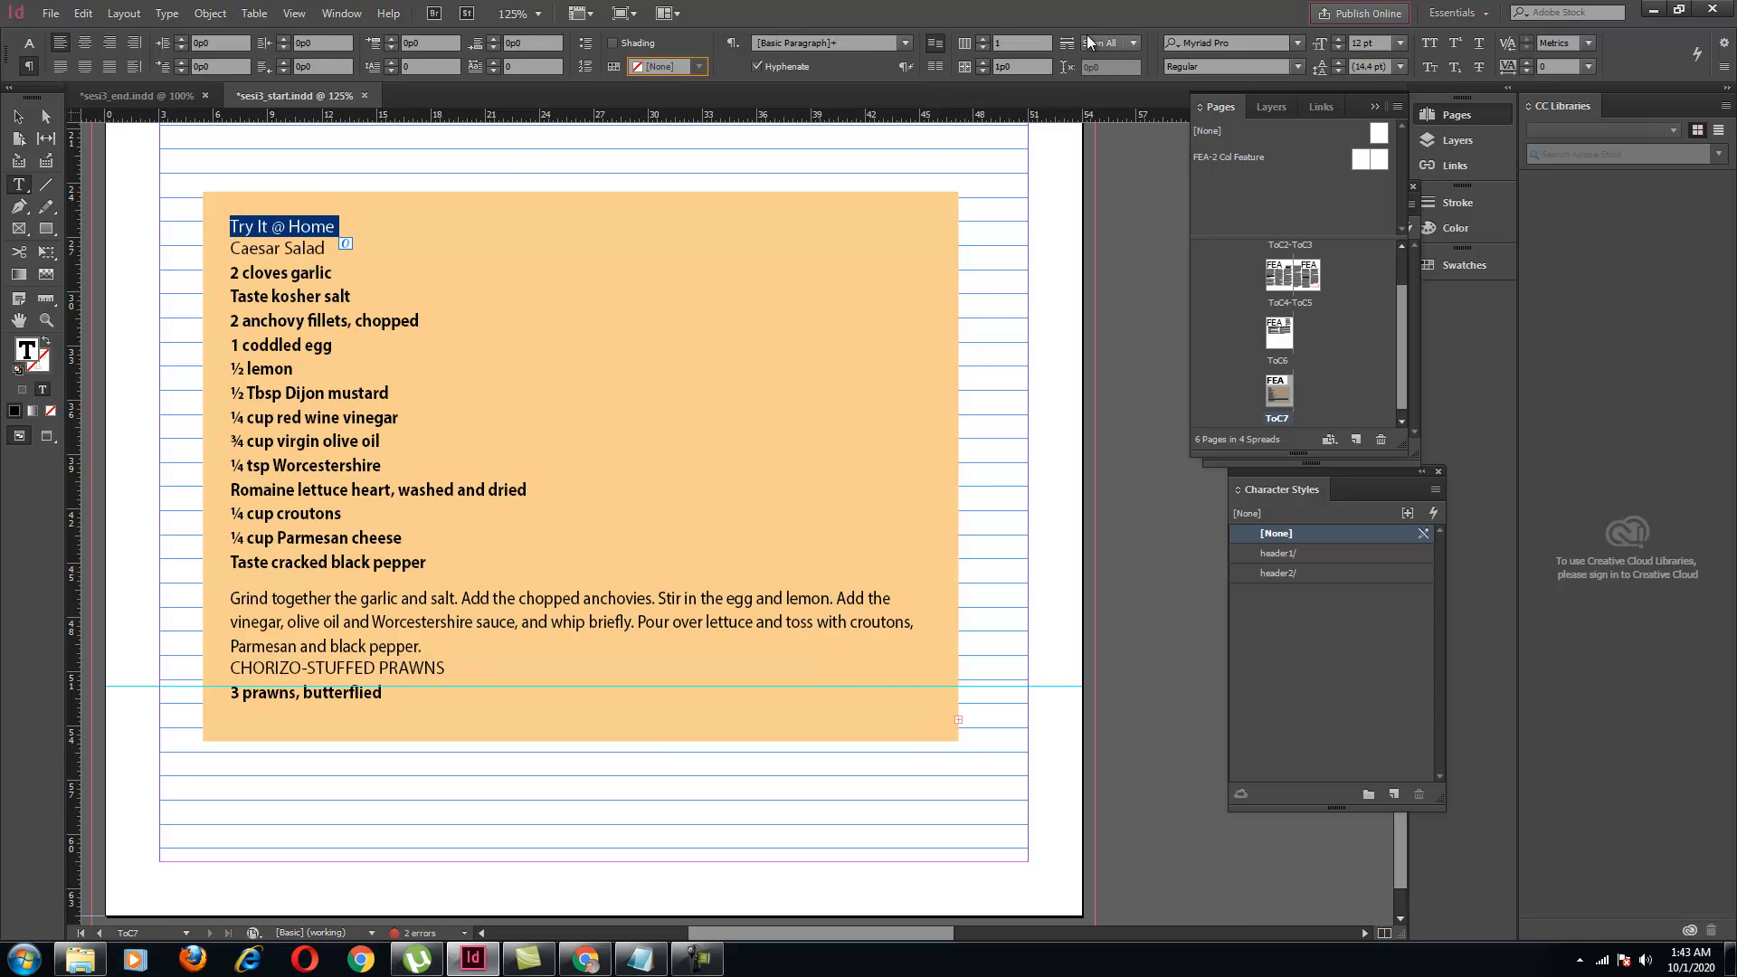
left_click(985, 38)
left_click(440, 351)
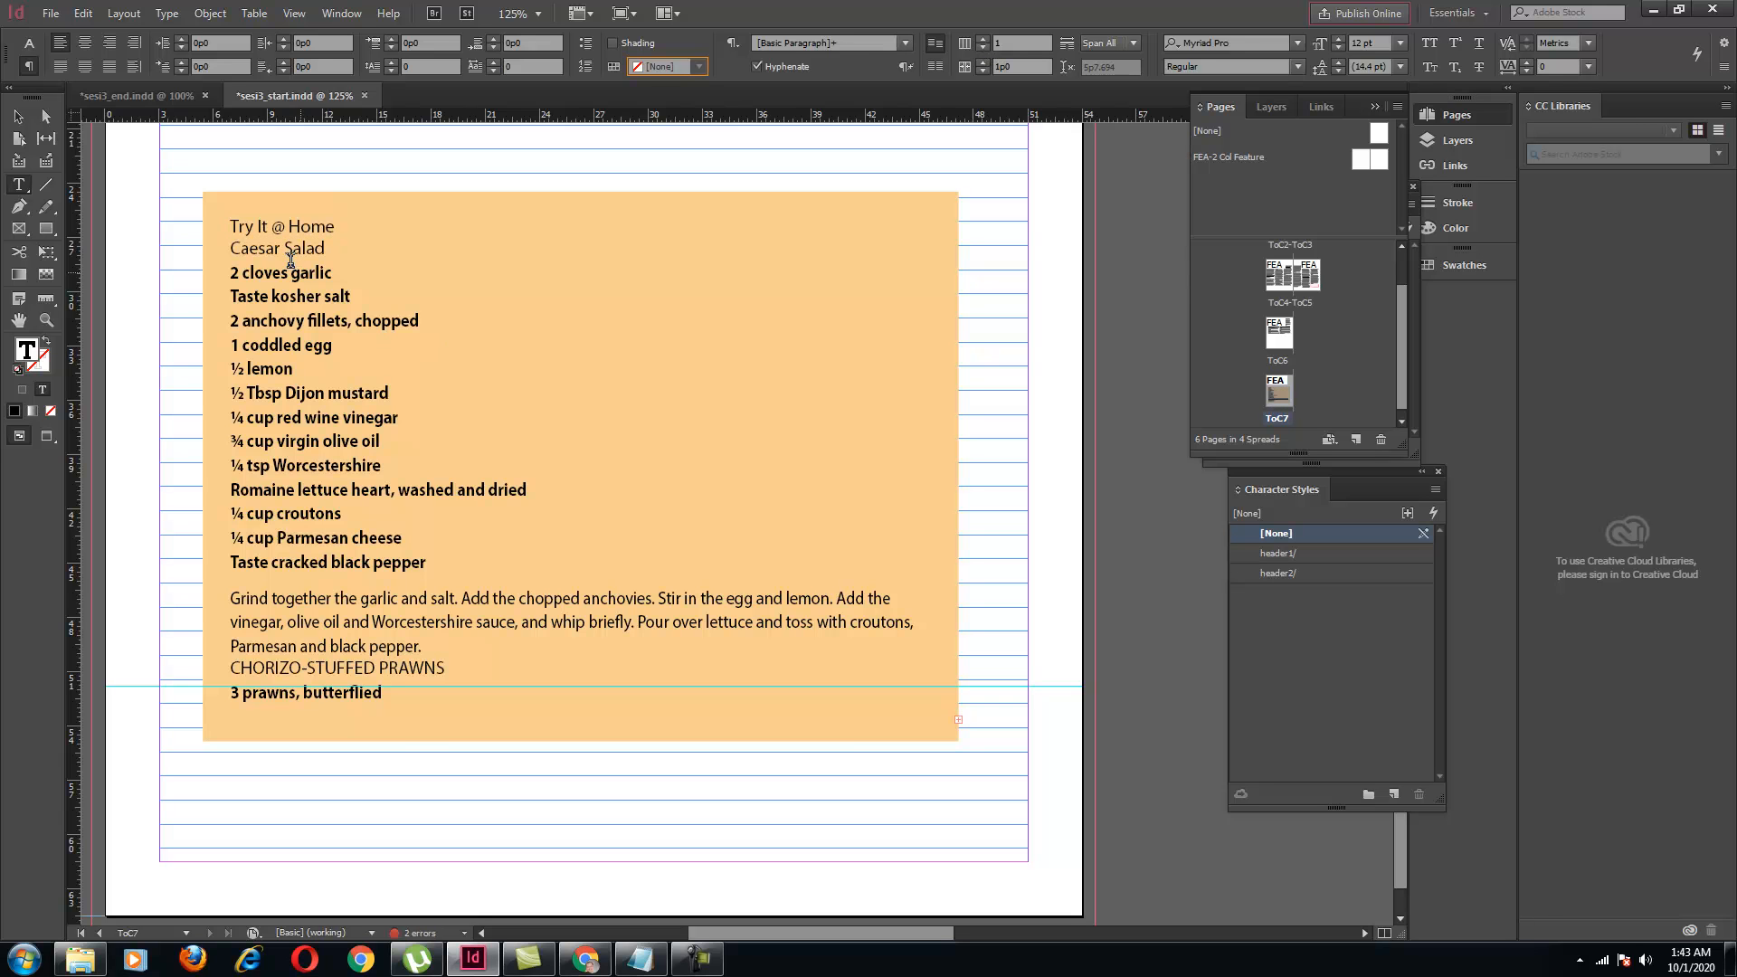
left_click_drag(230, 227, 464, 704)
left_click(984, 39)
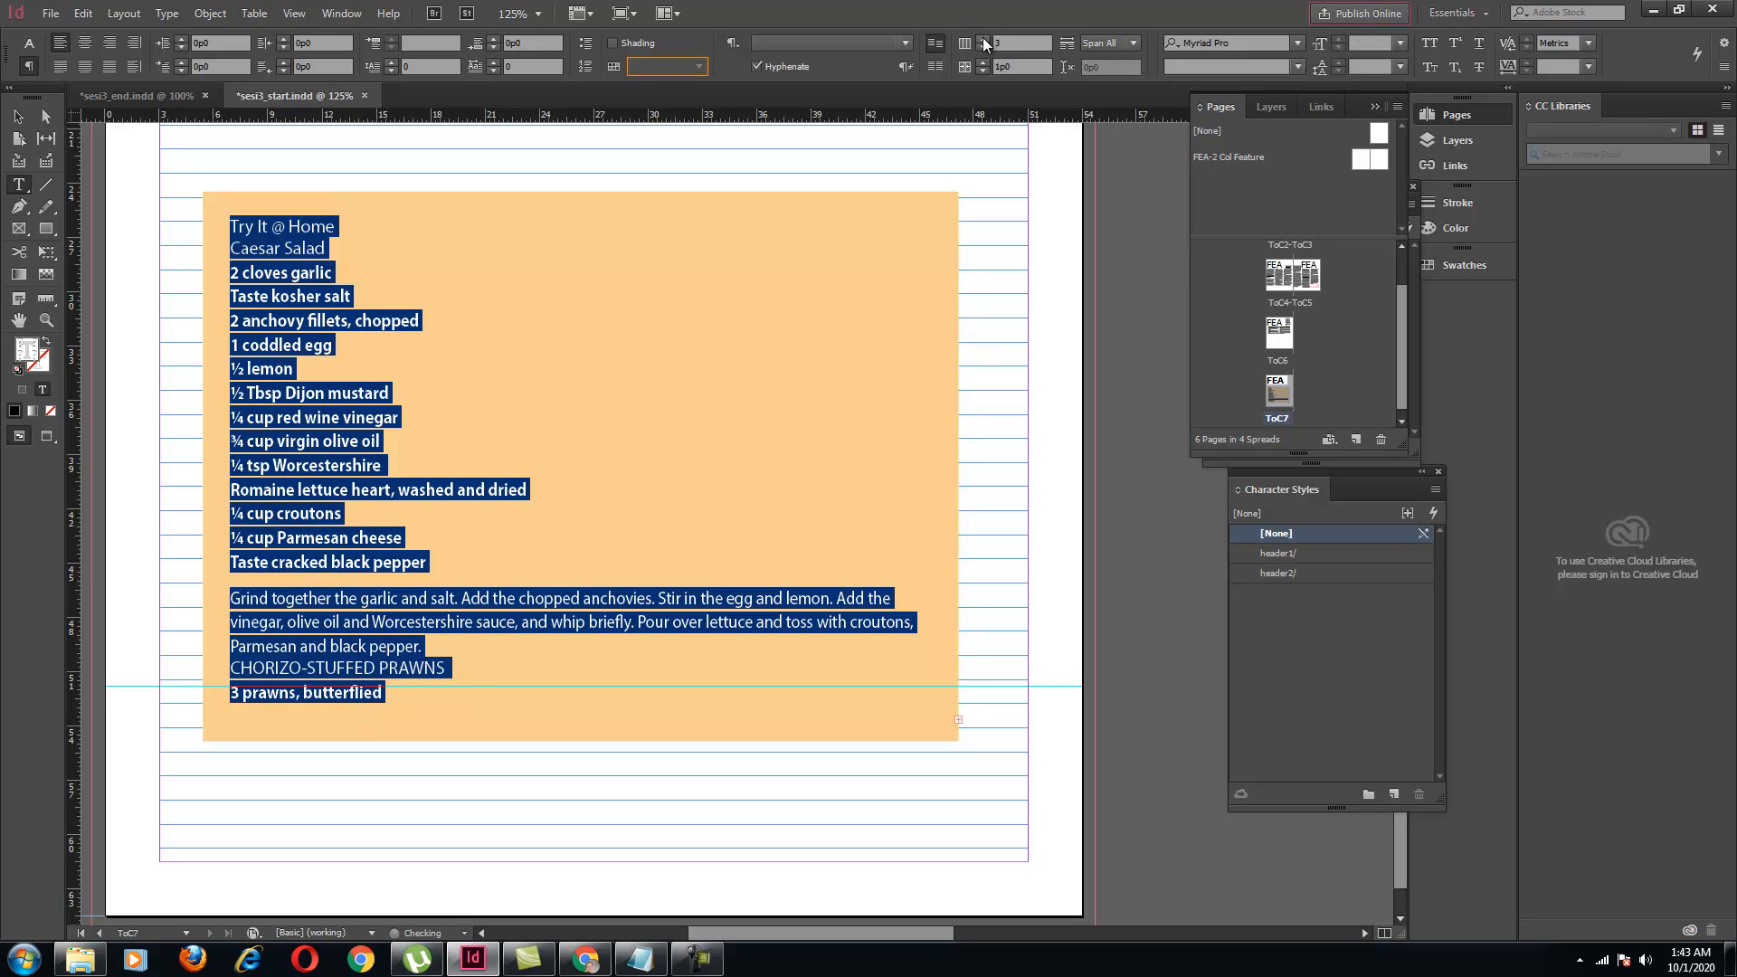
left_click(1122, 46)
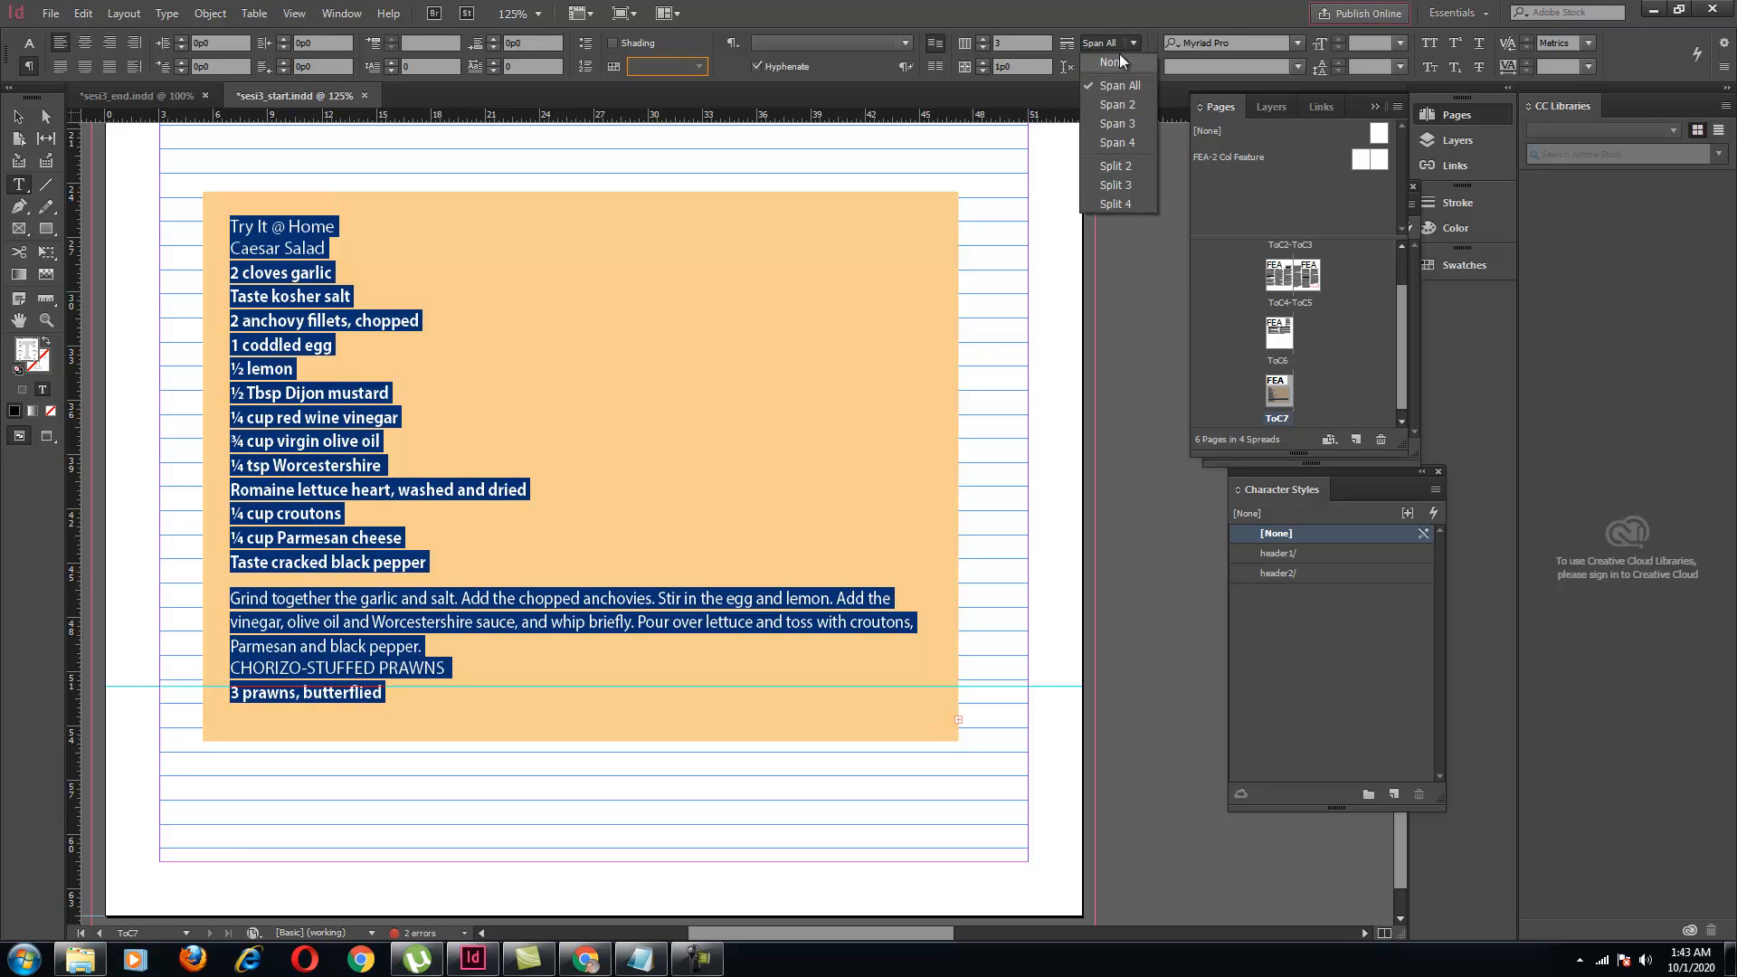
left_click(1120, 55)
Set the "Try It @ Home" heading to Span All columns and center-align it in the recipe frame
left_click(500, 224)
left_click_drag(335, 226, 226, 224)
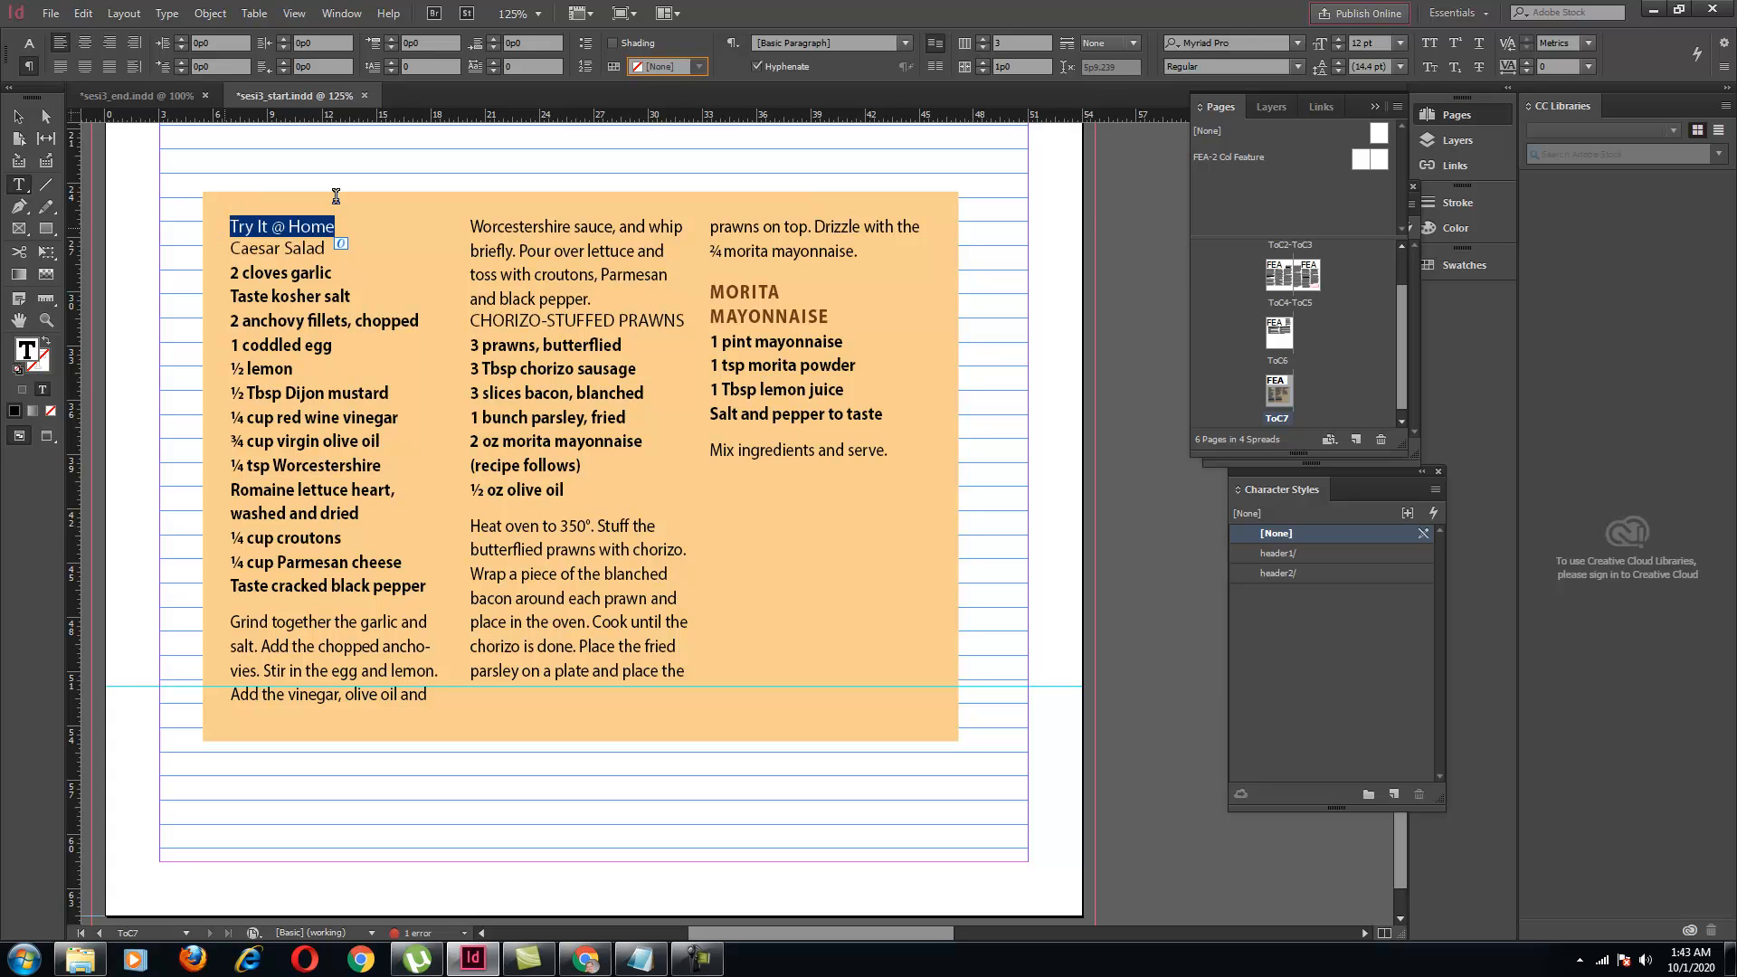
left_click(1120, 43)
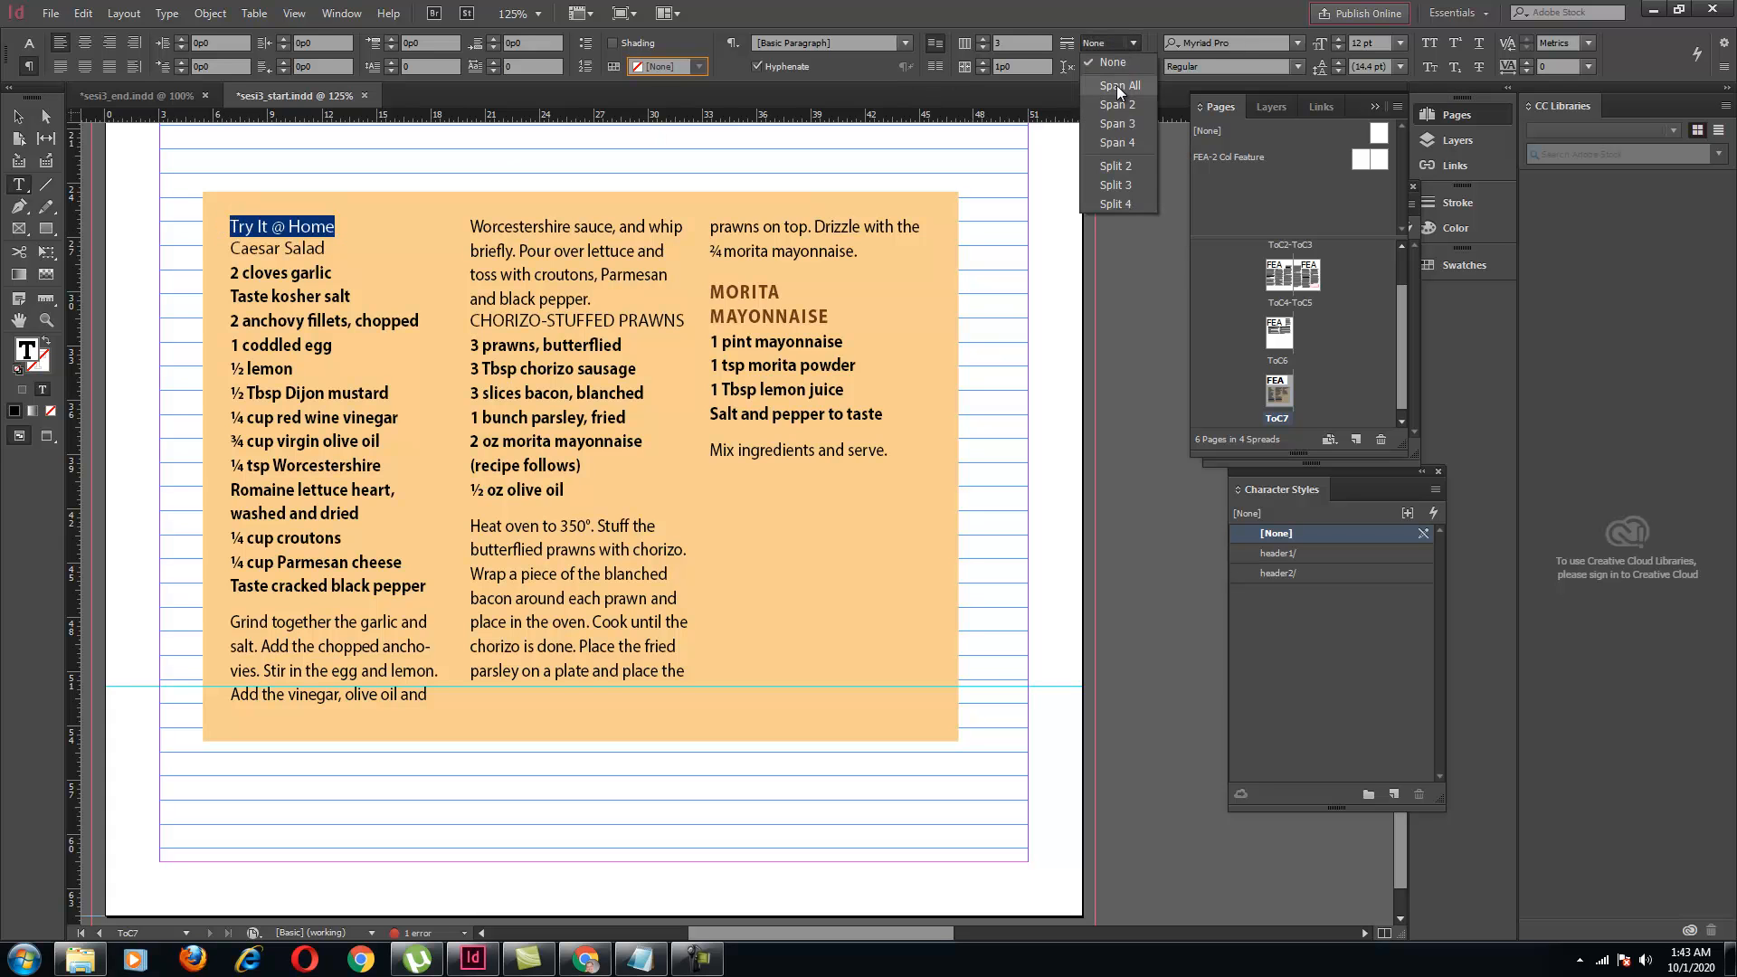
left_click(1117, 85)
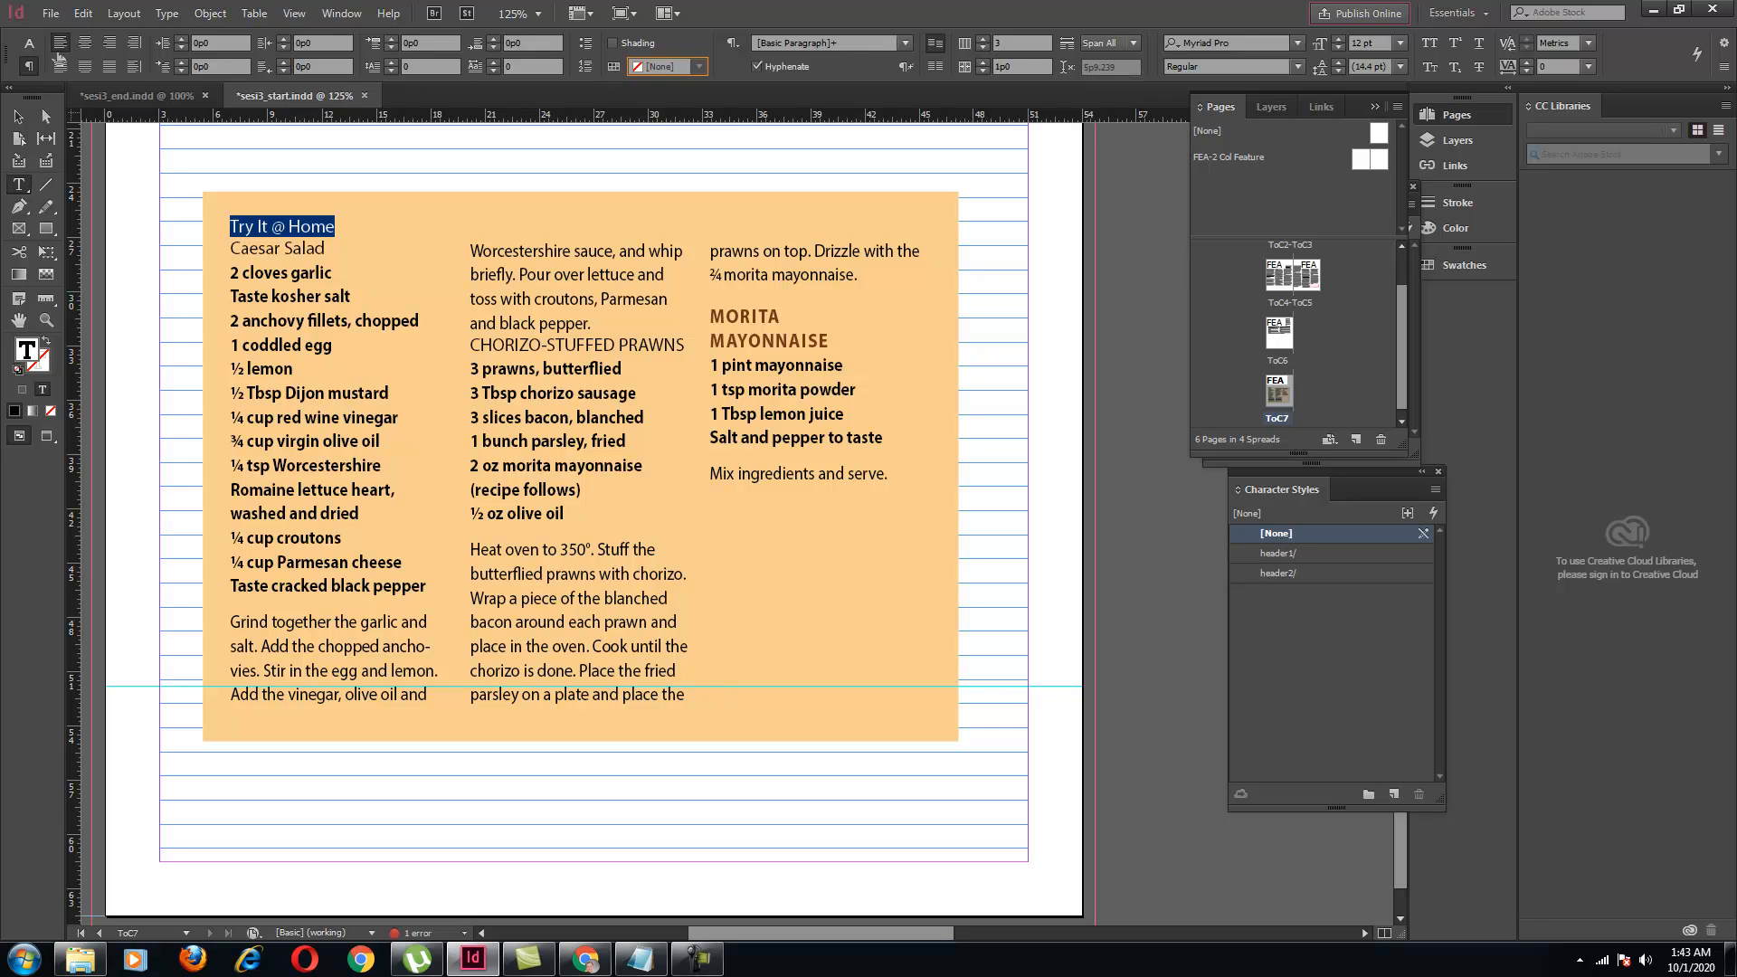
left_click(84, 43)
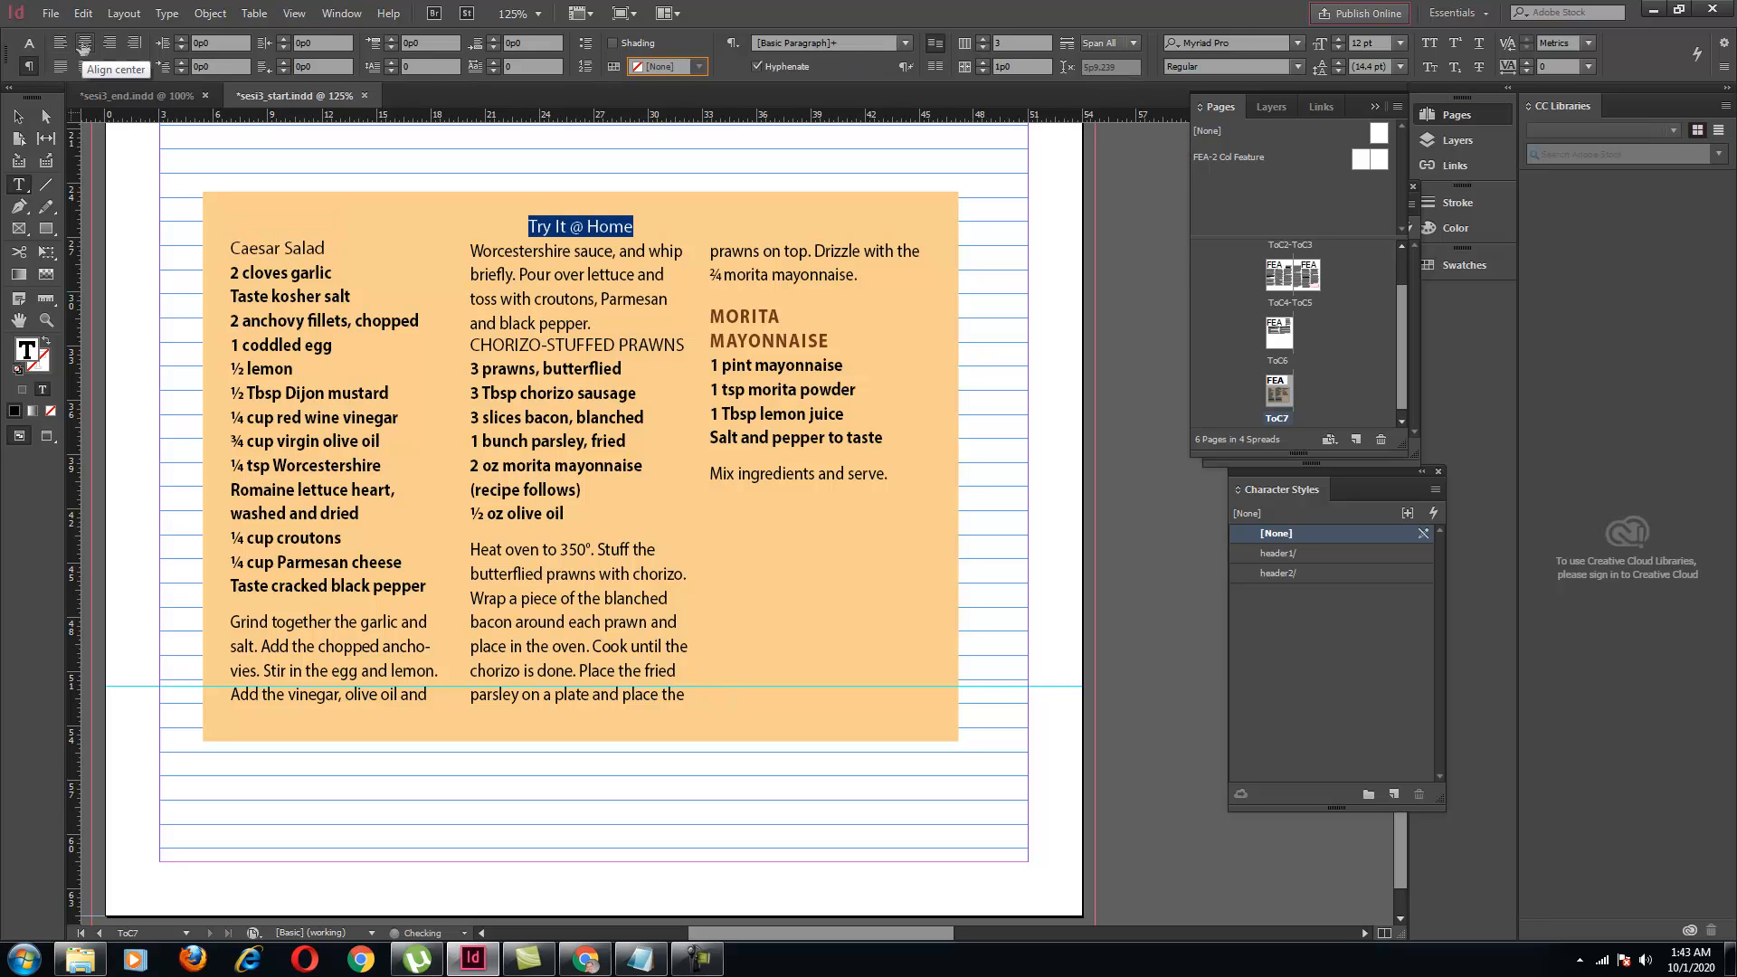
Increase the font size of the "Try It @ Home" heading and deselect it
left_click(35, 45)
left_click(226, 38)
left_click(225, 39)
left_click(226, 39)
left_click(225, 39)
left_click(280, 259)
left_click(315, 304)
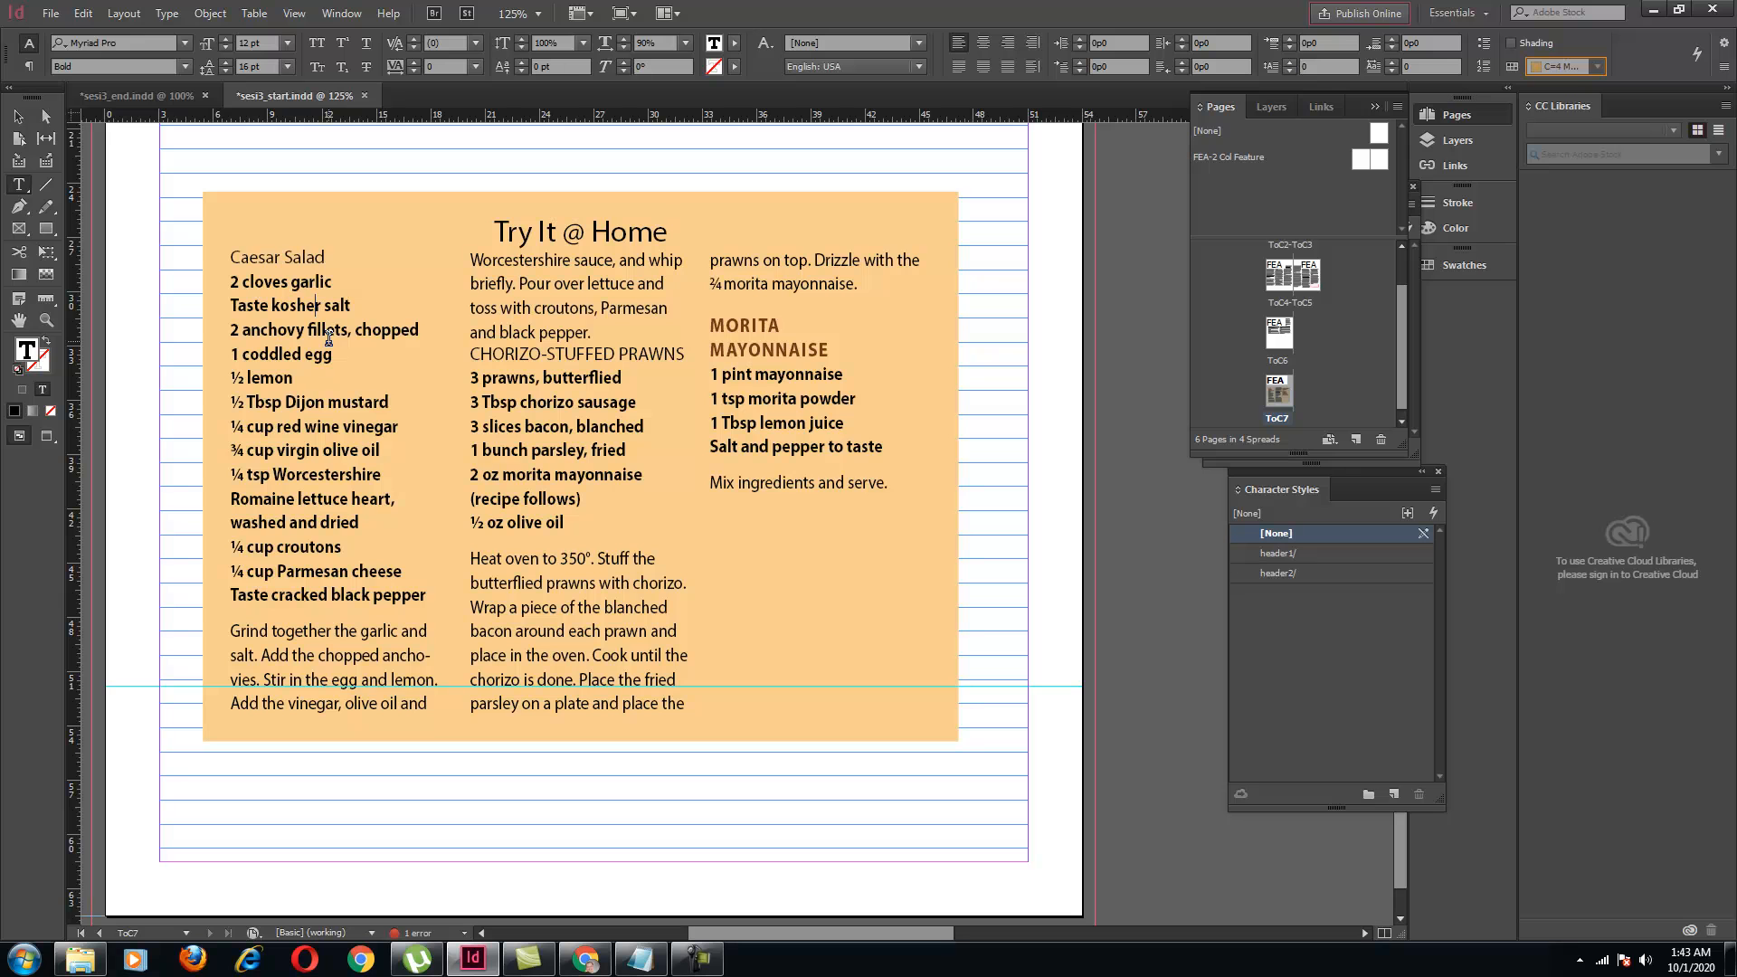
Align all the recipe text below the "Try It @ Home" heading to the baseline grid and deselect it
left_click_drag(232, 258, 887, 495)
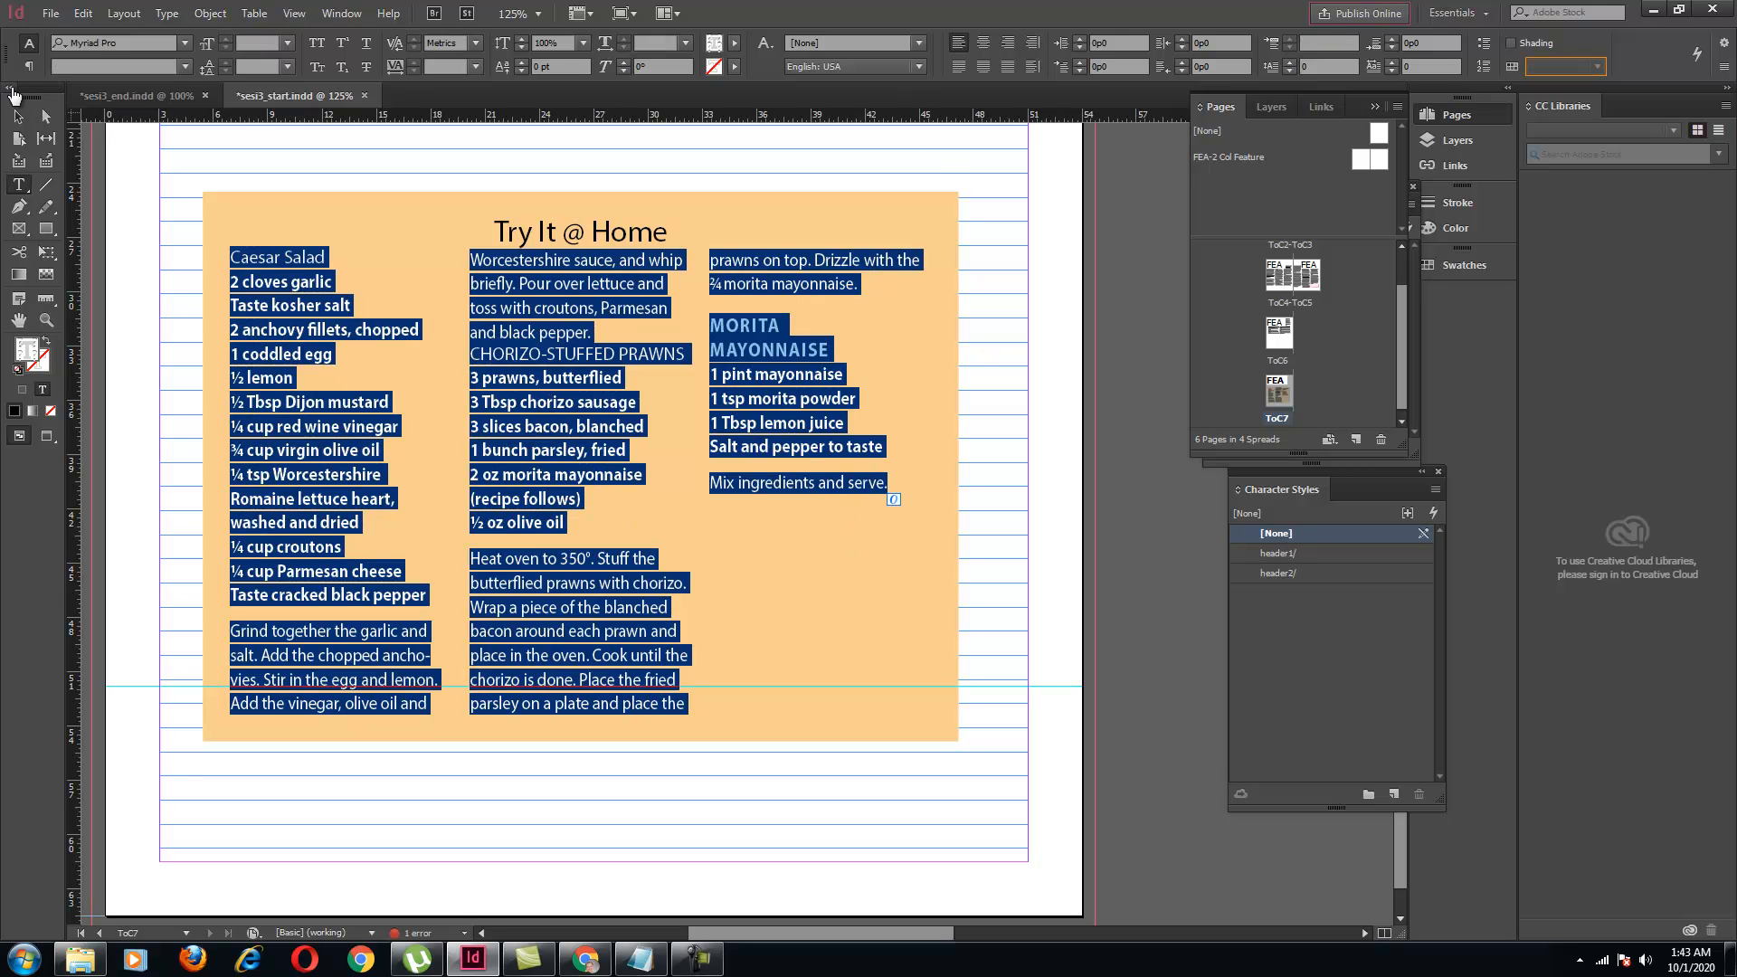
left_click(29, 66)
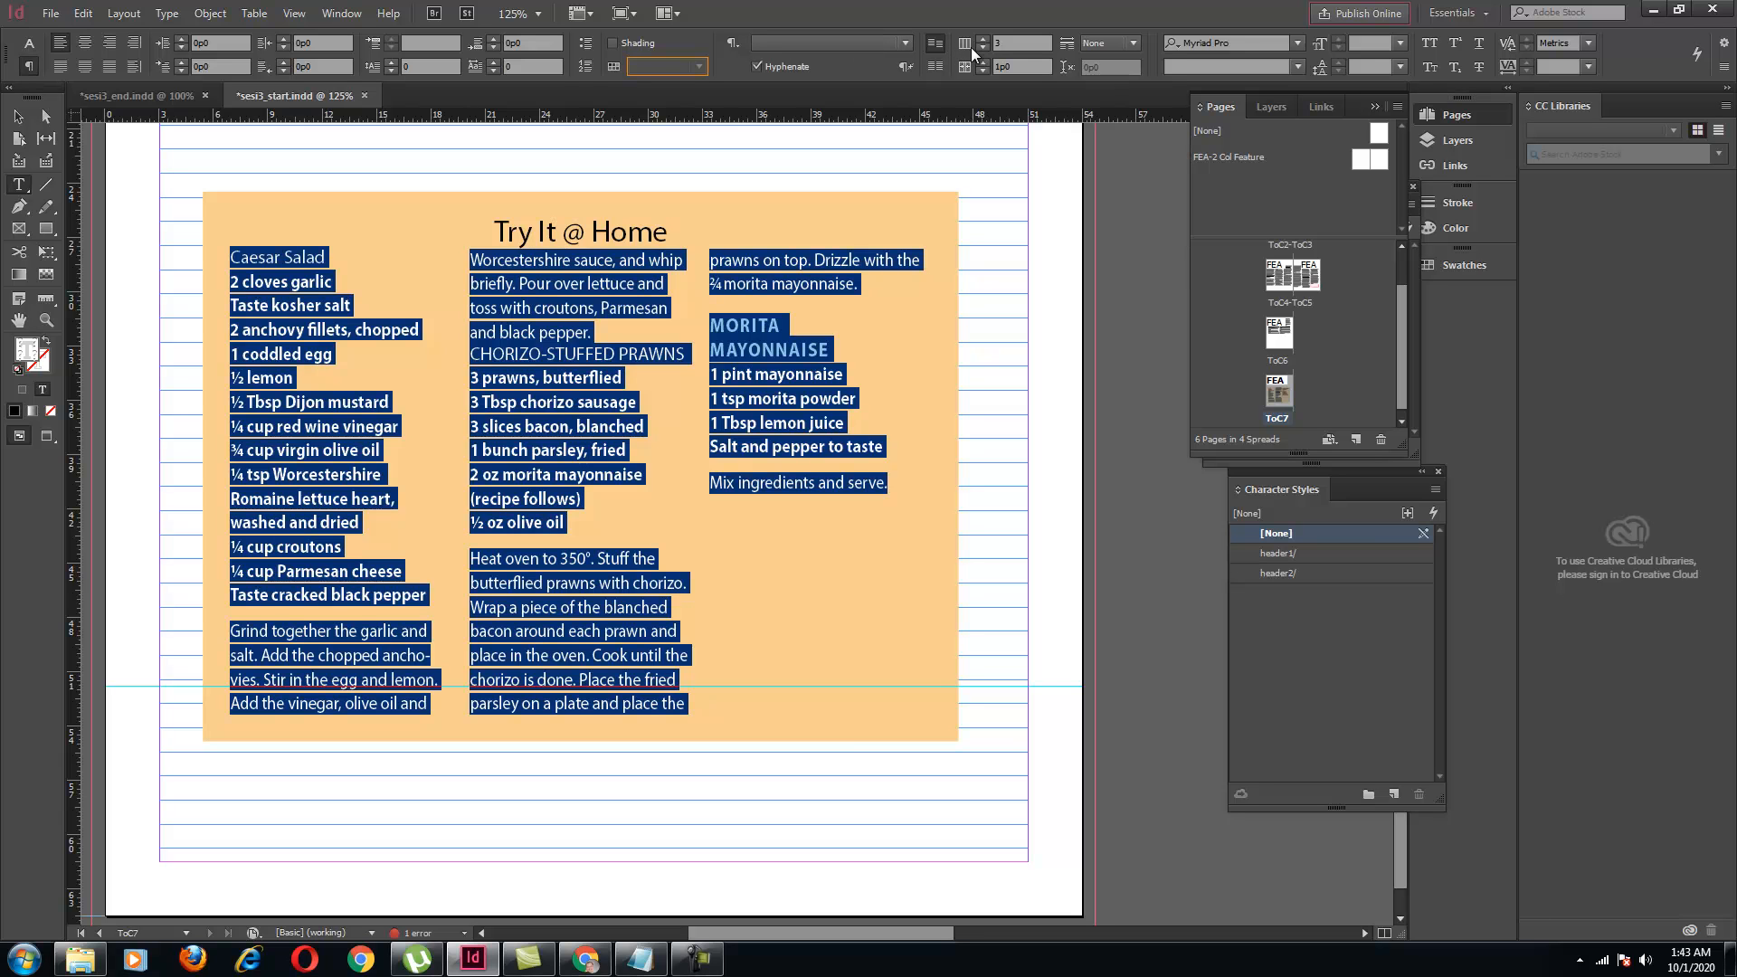
left_click(935, 67)
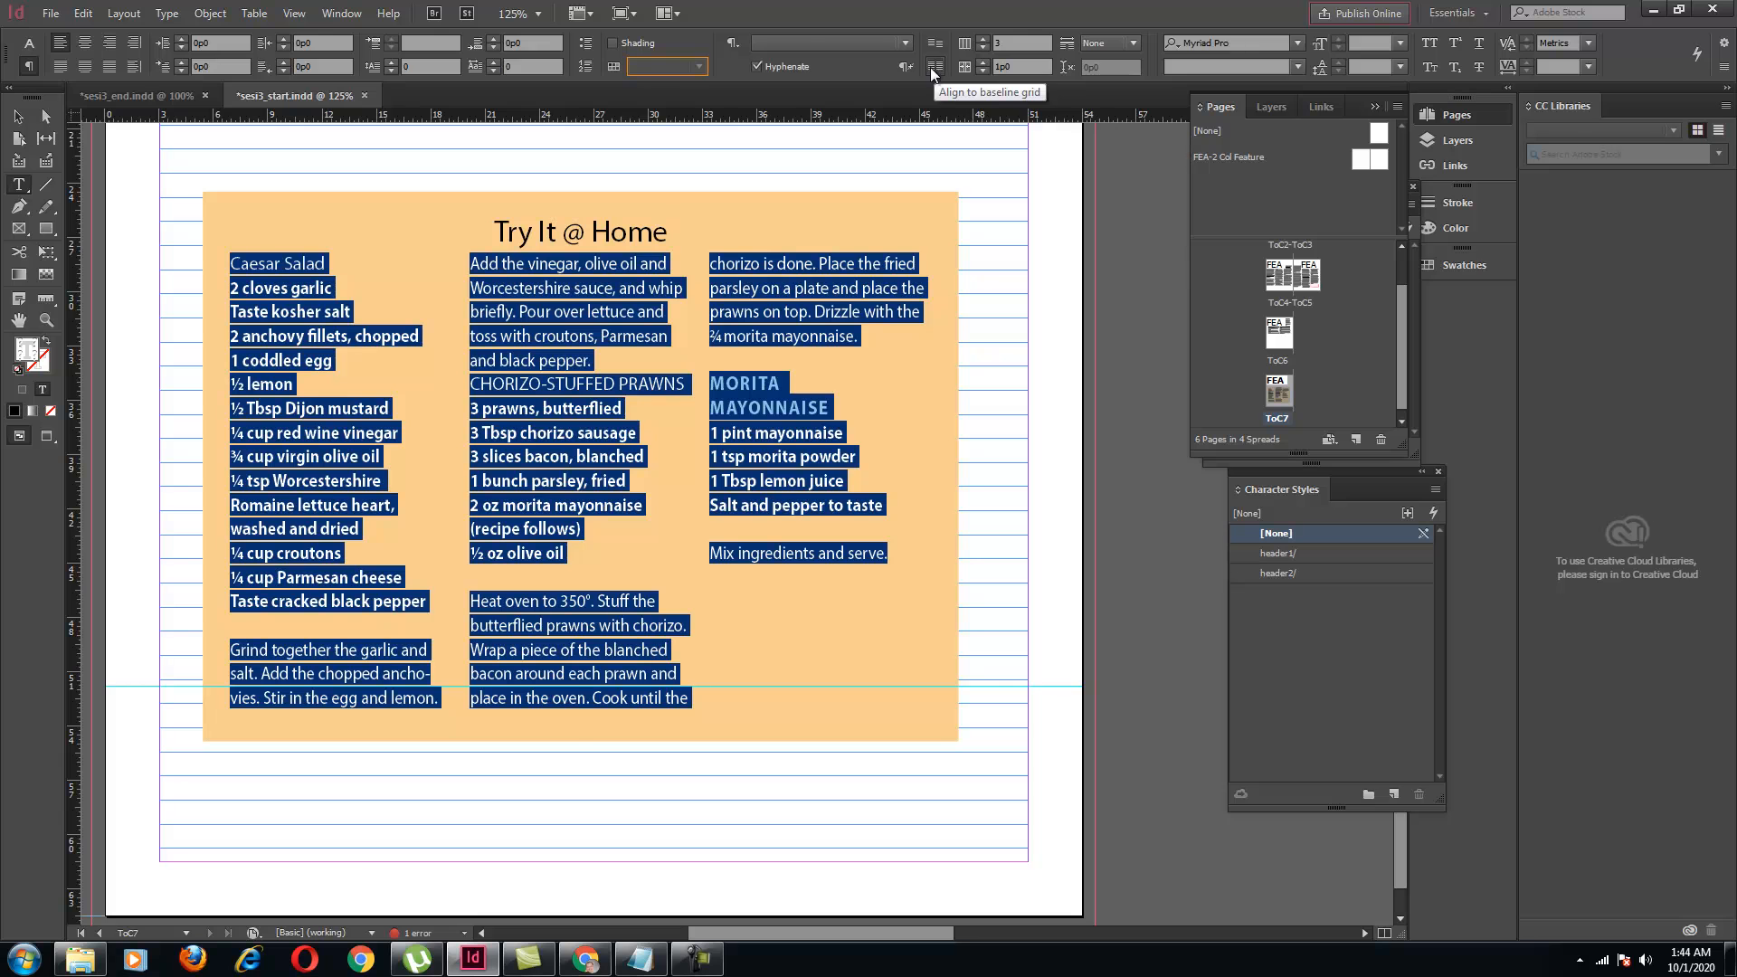
left_click(17, 116)
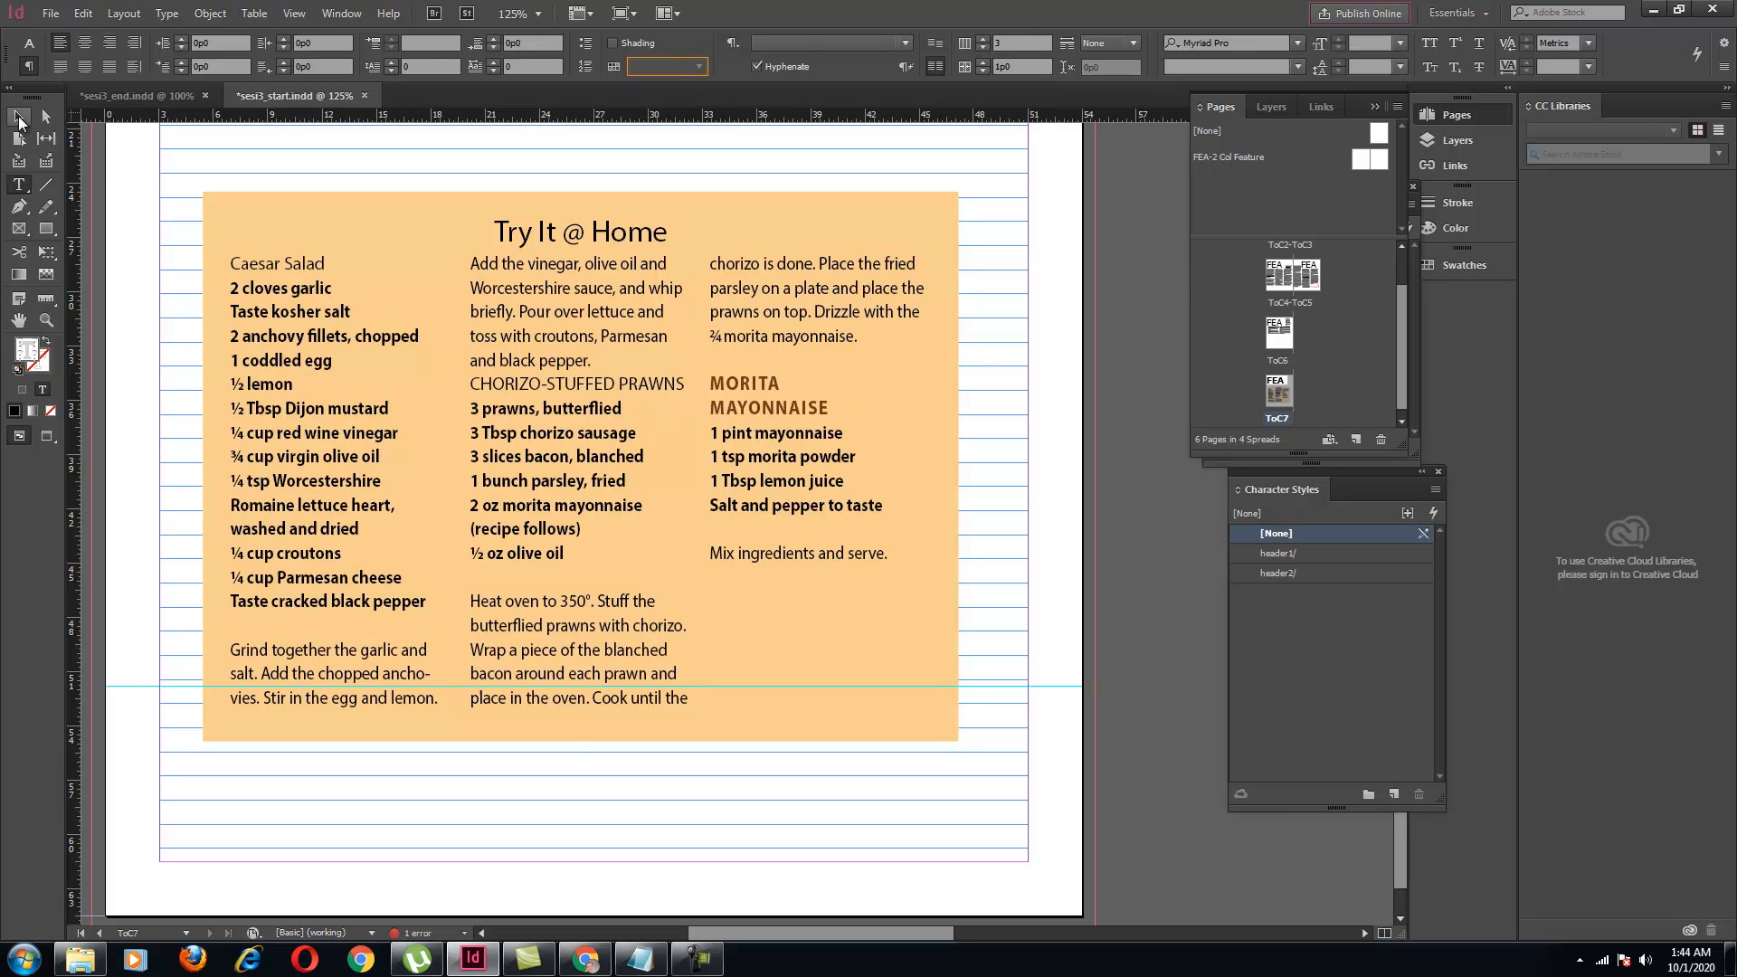
left_click(174, 174)
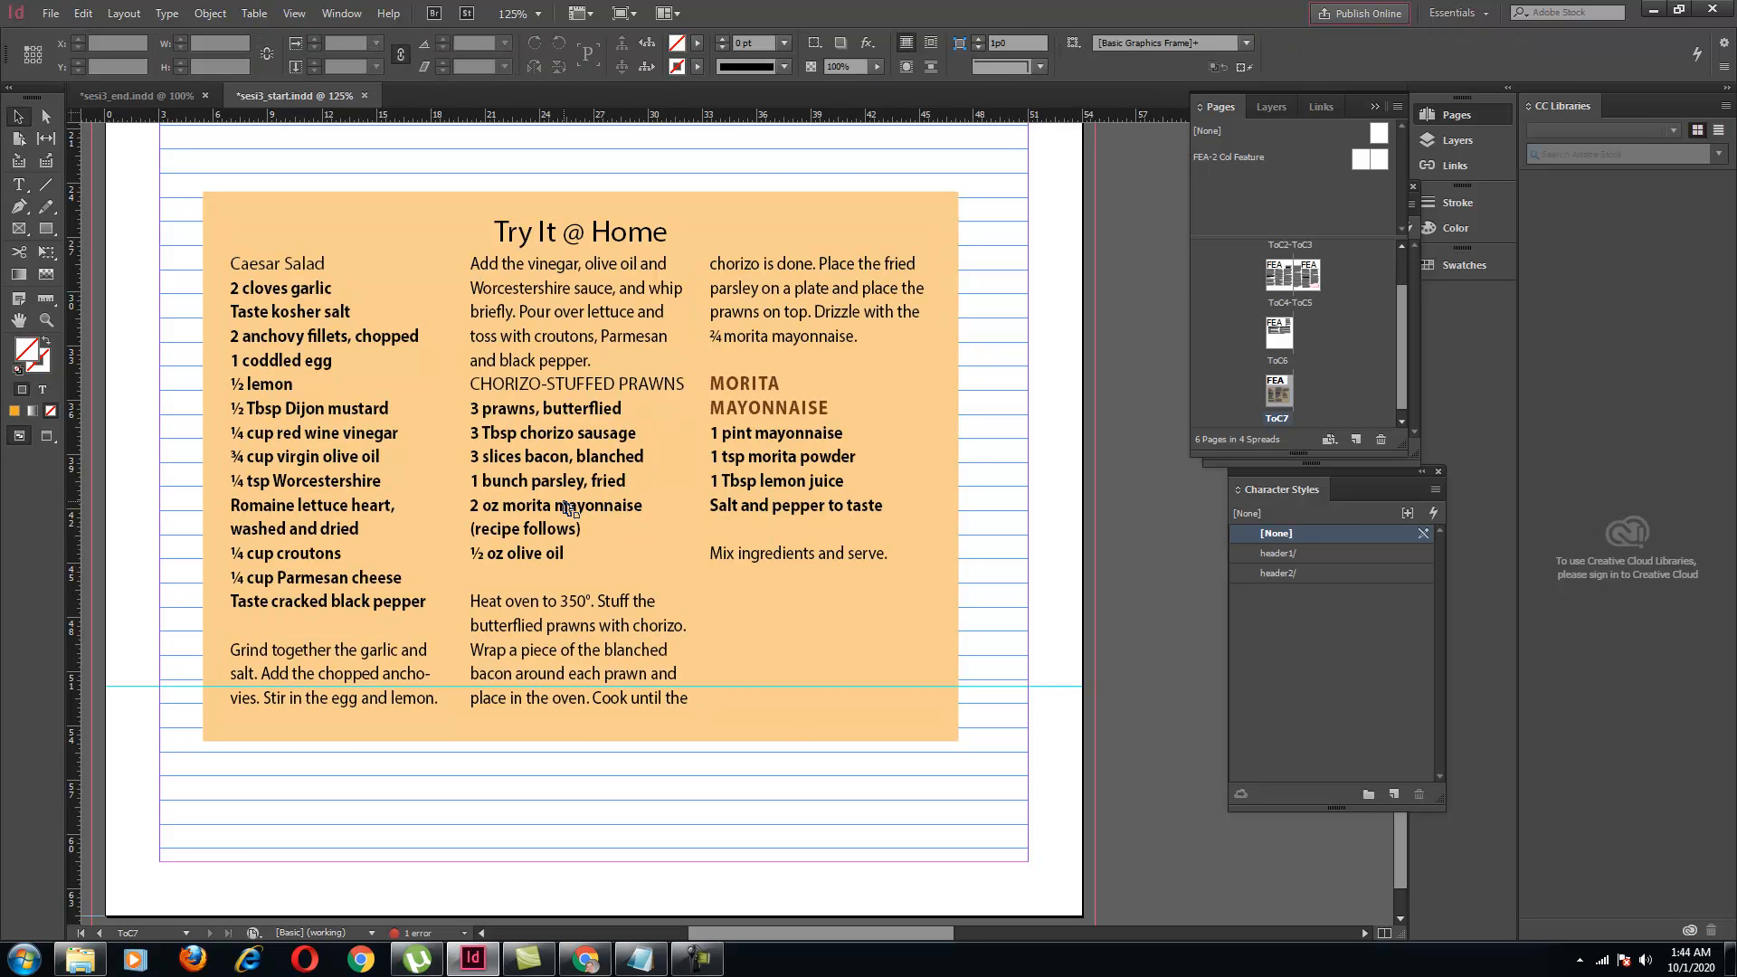